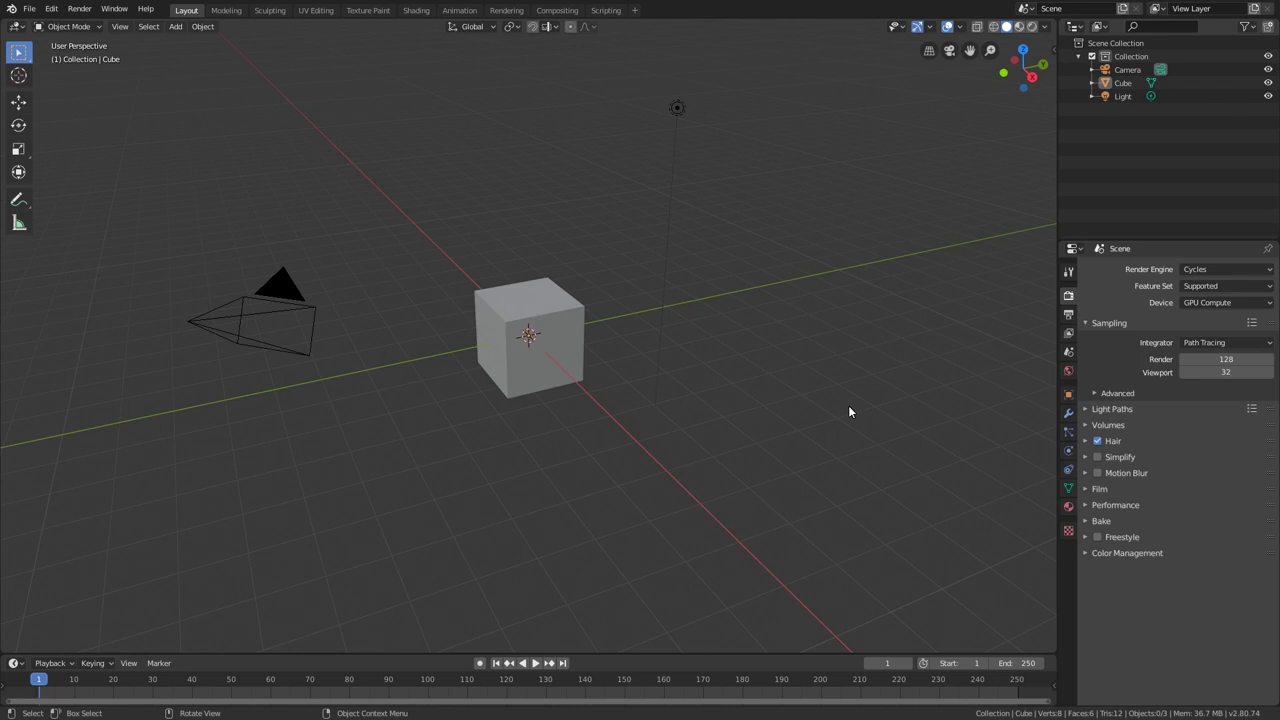
# - Enter edit mode on the default cube and add a loop cut through its middle, splitting it into two halves along X
pyautogui.moveTo(643, 443); pyautogui.dragTo(696, 456, button='middle')
pyautogui.click(508, 370)
pyautogui.moveTo(508, 370); pyautogui.dragTo(634, 441, button='middle')
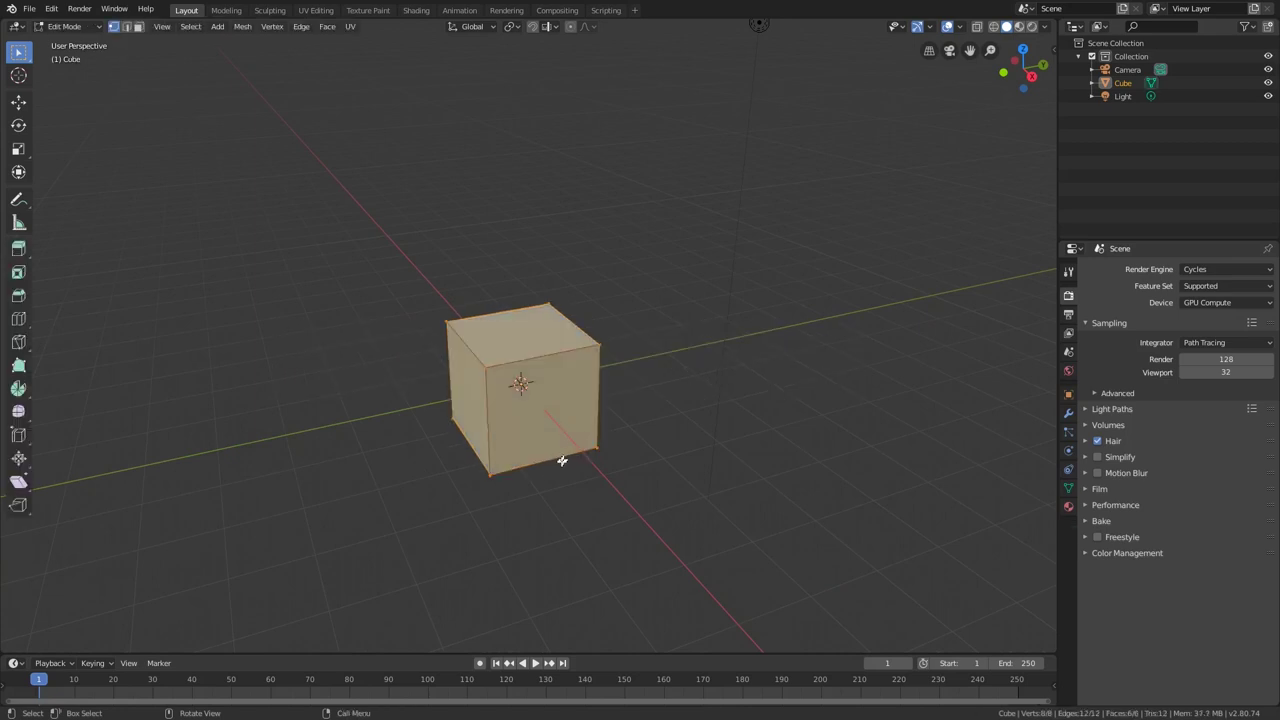
pyautogui.moveTo(562, 461); pyautogui.dragTo(681, 456, button='middle')
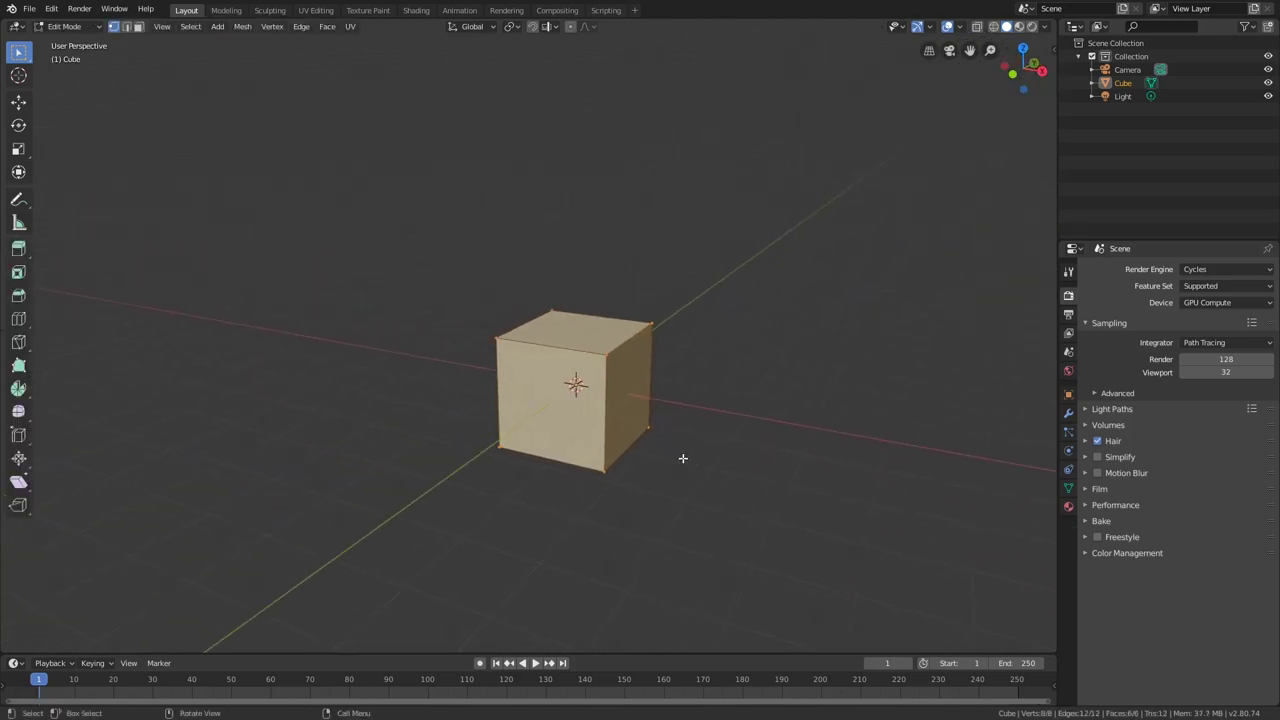
pyautogui.click(578, 367)
pyautogui.click(590, 374)
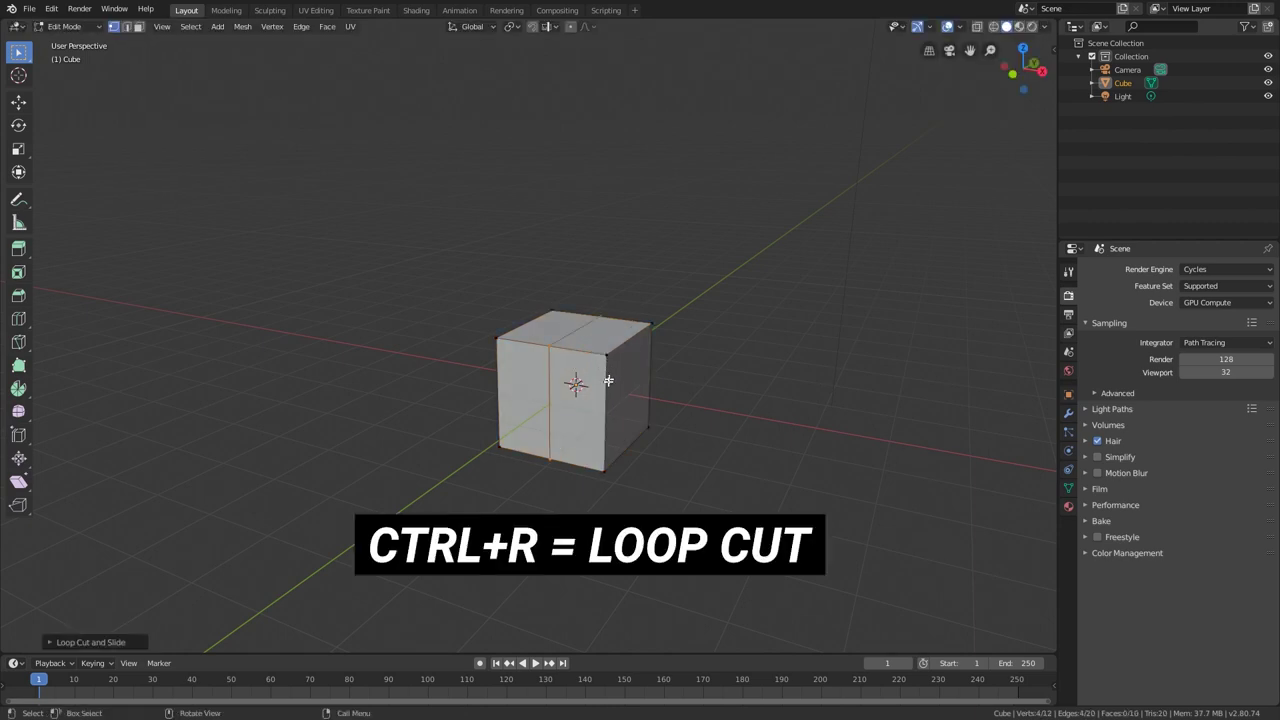
# - Delete the outer vertices of the cube's negative X half
pyautogui.moveTo(590, 374); pyautogui.dragTo(690, 392, button='middle')
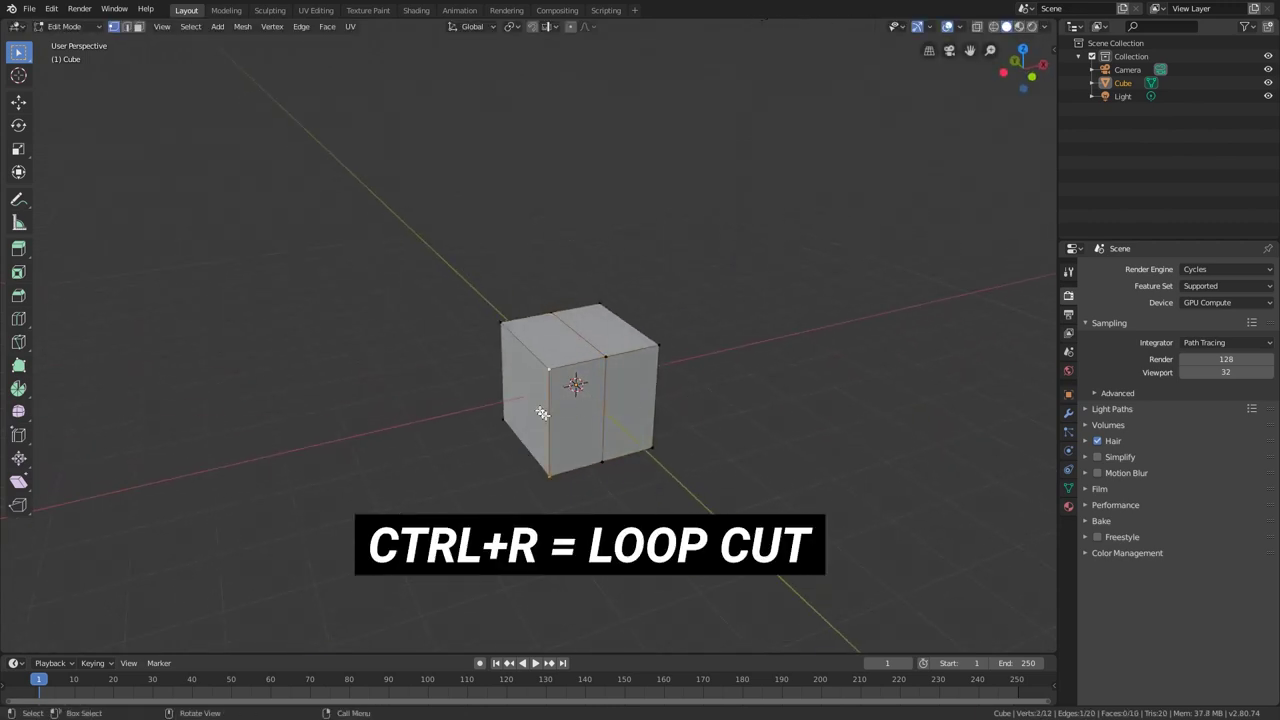
pyautogui.keyDown('alt'); pyautogui.keyDown('shift'); pyautogui.click(506, 378); pyautogui.keyUp('shift'); pyautogui.keyUp('alt')
pyautogui.press('x')
pyautogui.click(515, 350)
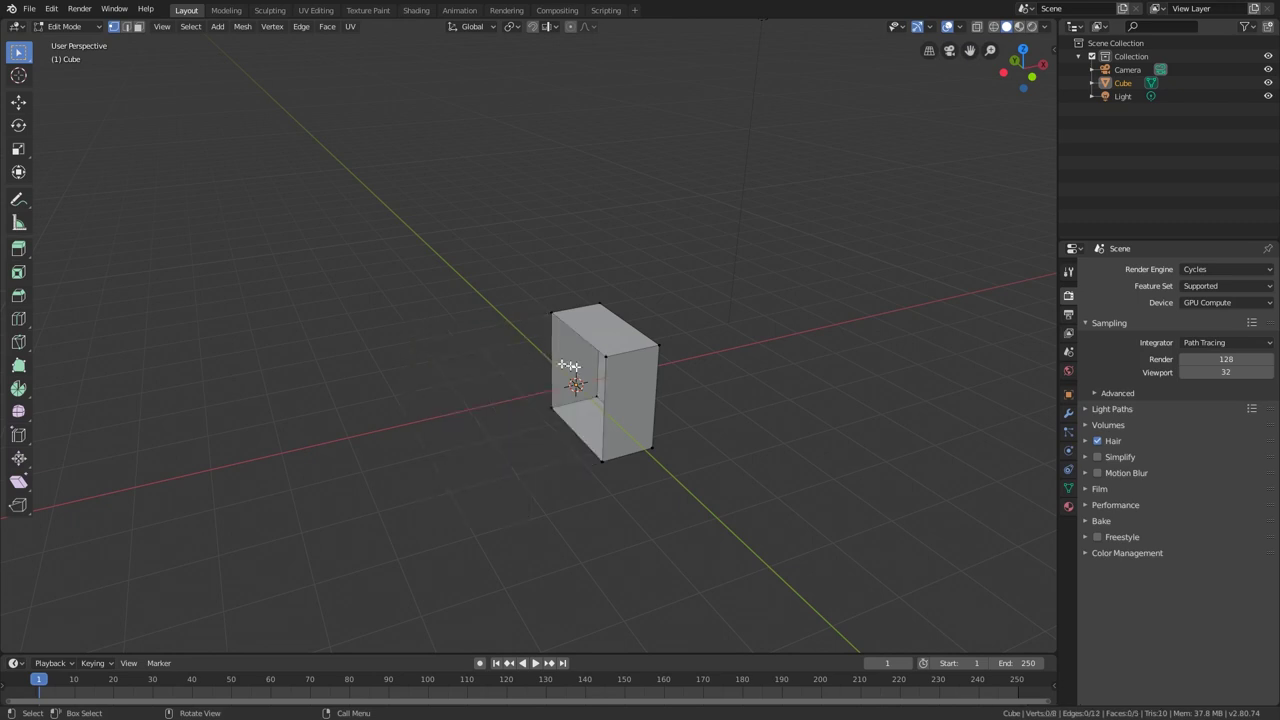
# - Add a Mirror modifier to the half cube and resume editing its mesh
pyautogui.moveTo(582, 371); pyautogui.dragTo(640, 380, button='middle')
pyautogui.press('Tab')
pyautogui.click(1068, 413)
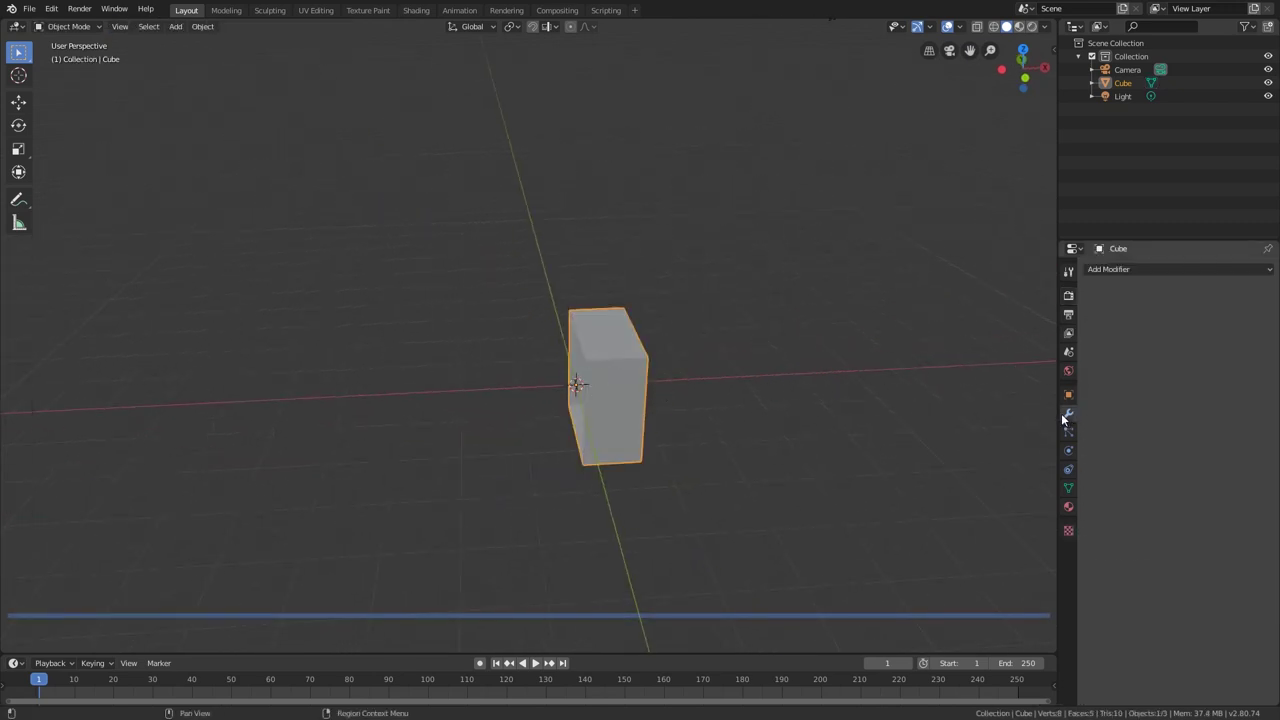
pyautogui.click(1166, 270)
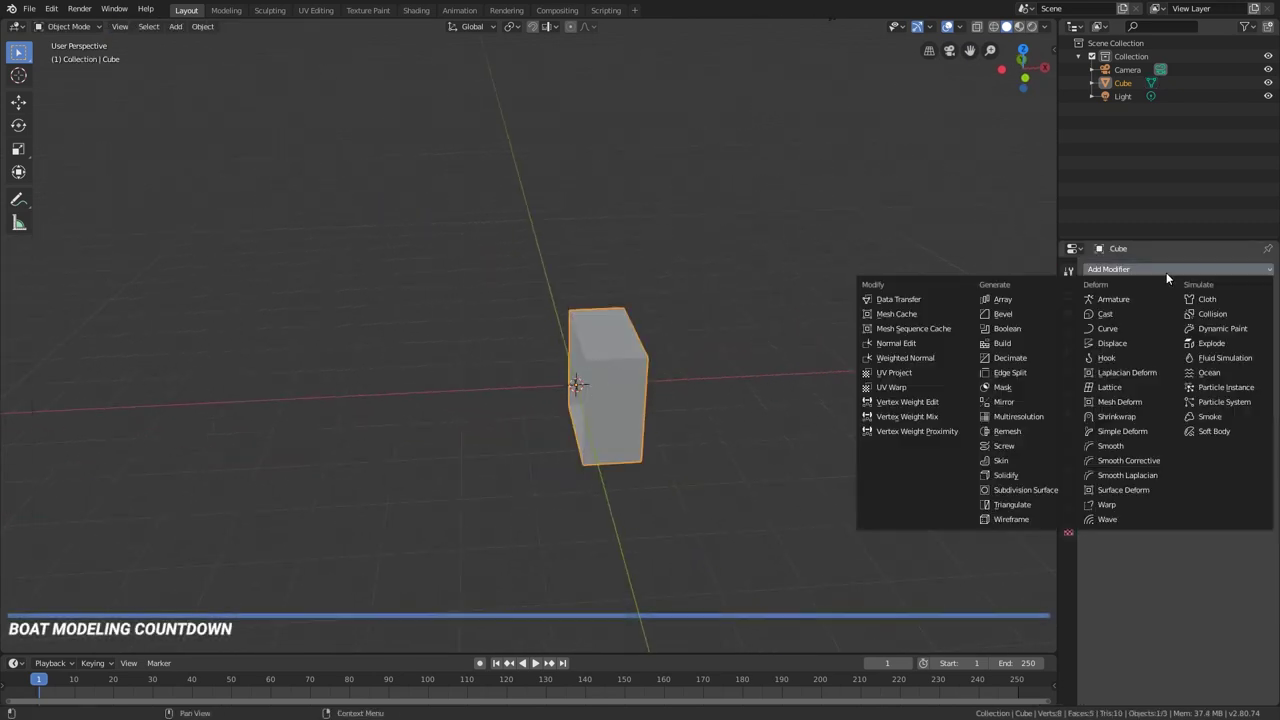
pyautogui.click(1025, 402)
pyautogui.moveTo(757, 448); pyautogui.dragTo(788, 450, button='middle')
pyautogui.press('Tab')
pyautogui.moveTo(636, 441)
pyautogui.mouseDown(button='middle')
pyautogui.moveTo(669, 449)
pyautogui.moveTo(624, 459)
pyautogui.mouseUp(button='middle')
pyautogui.press('g')
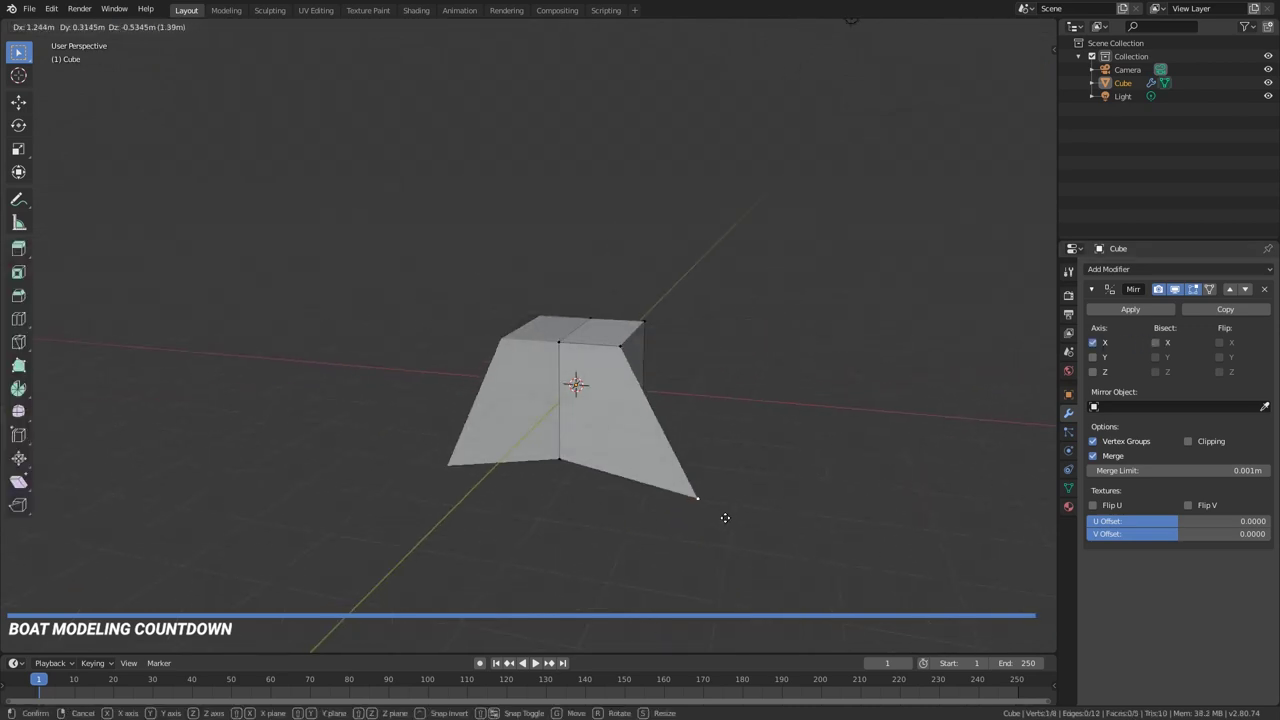
pyautogui.rightClick(749, 500)
# - Move the half cube's lower outer edge inward along X to taper the hull toward the bottom
pyautogui.moveTo(749, 500); pyautogui.dragTo(753, 464, button='middle')
pyautogui.click(20, 103)
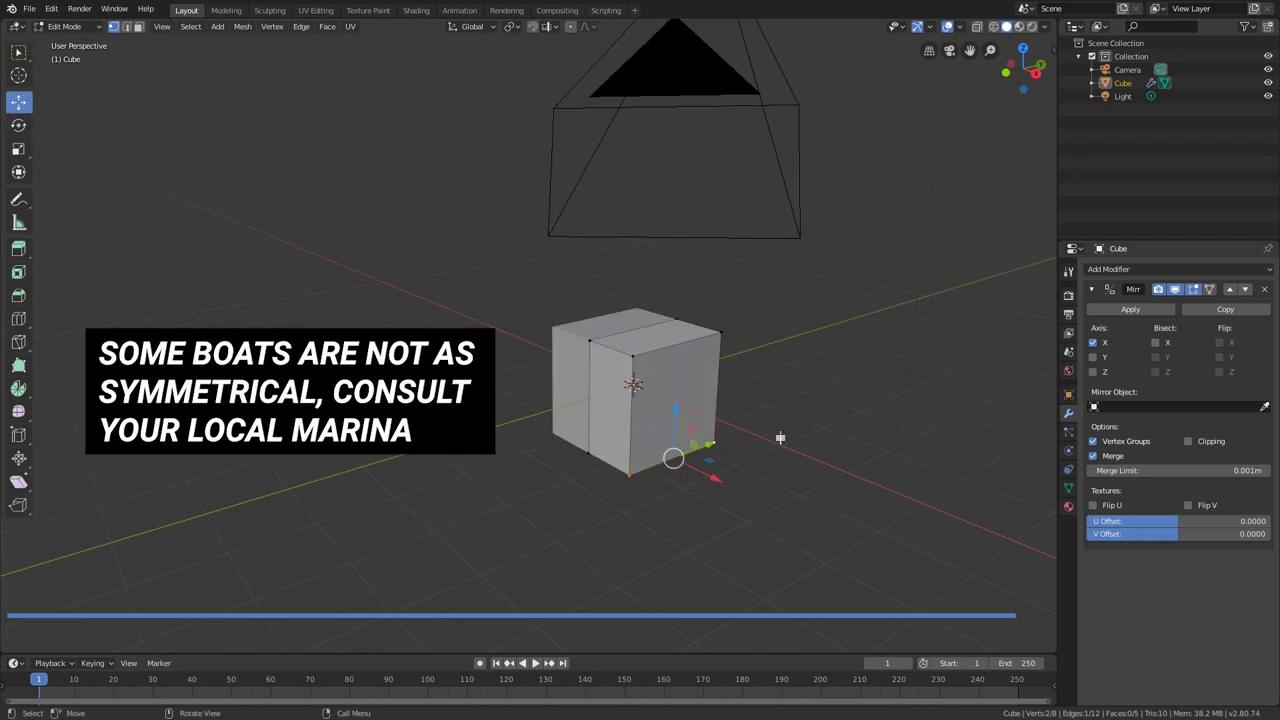
pyautogui.moveTo(721, 483); pyautogui.dragTo(697, 463)
# - Scale the entire mesh along Y by about 1.8 to lengthen the hull
pyautogui.moveTo(763, 434); pyautogui.dragTo(771, 417, button='middle')
pyautogui.press('a')
pyautogui.press('s')
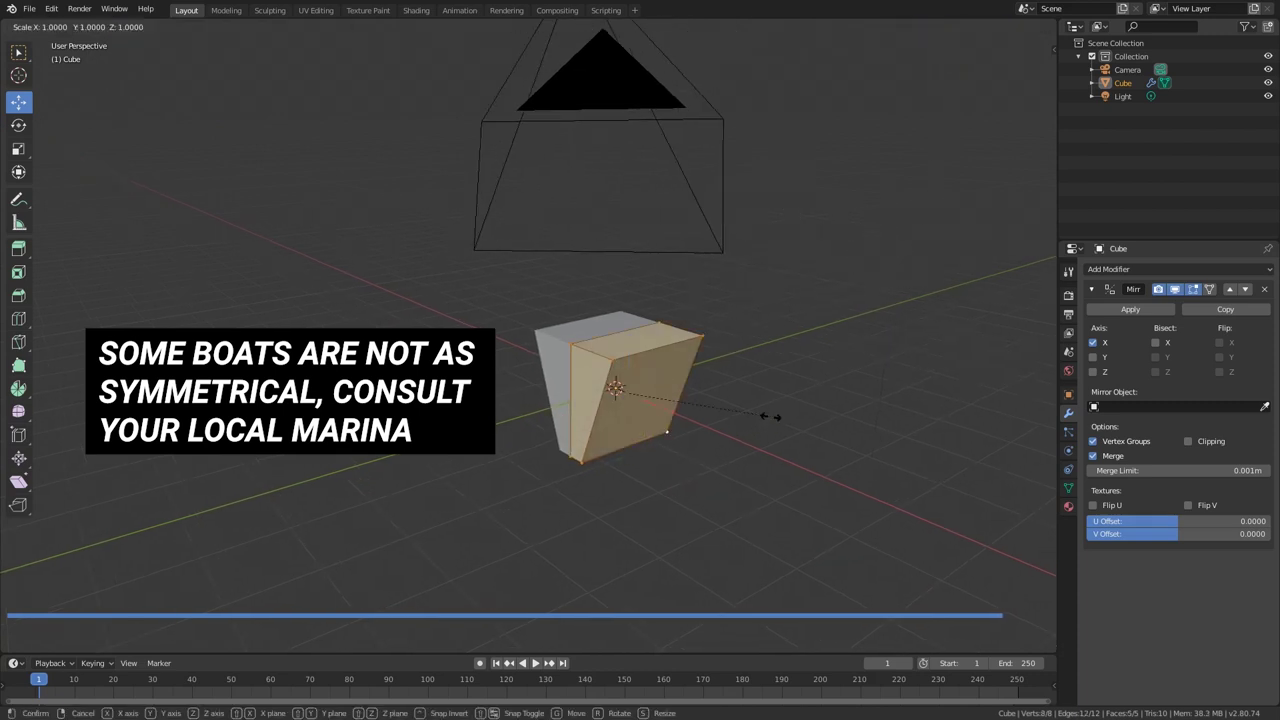
pyautogui.press('y')
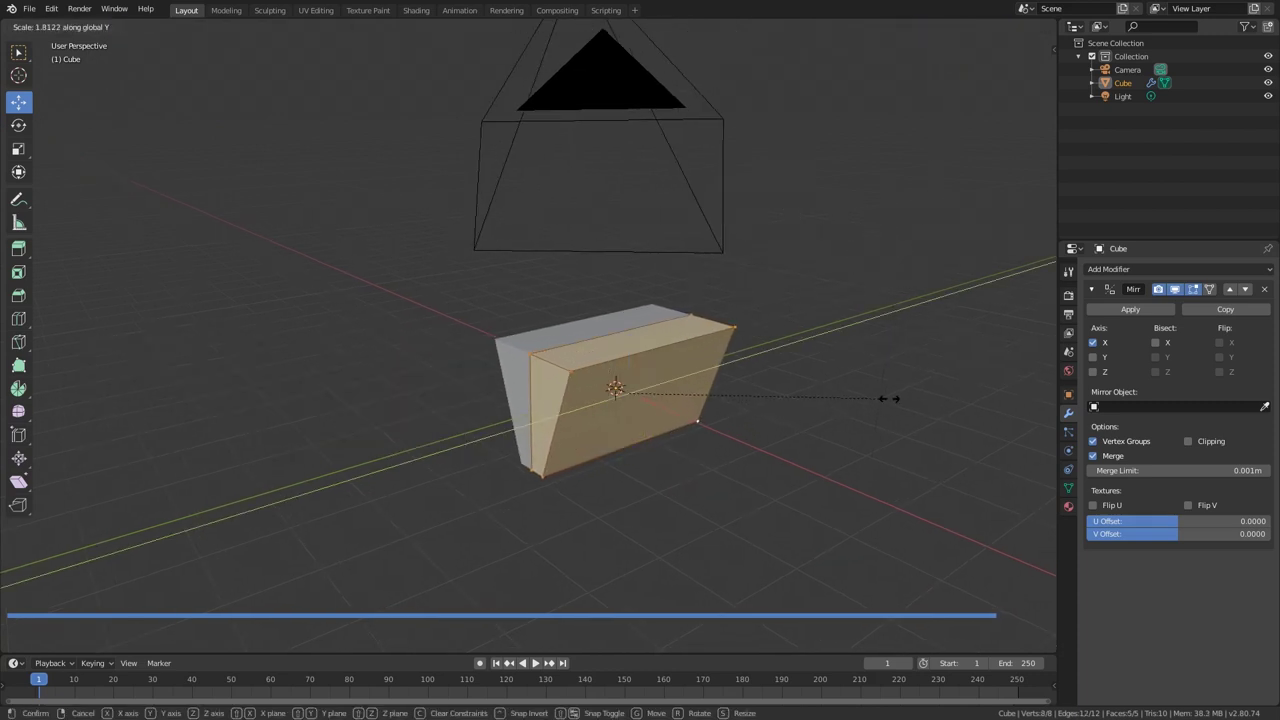
pyautogui.click(889, 399)
# - Move the front end face outward along Y to extend the hull
pyautogui.moveTo(842, 404)
pyautogui.mouseDown(button='middle')
pyautogui.moveTo(723, 409)
pyautogui.moveTo(824, 410)
pyautogui.mouseUp(button='middle')
pyautogui.press('3')
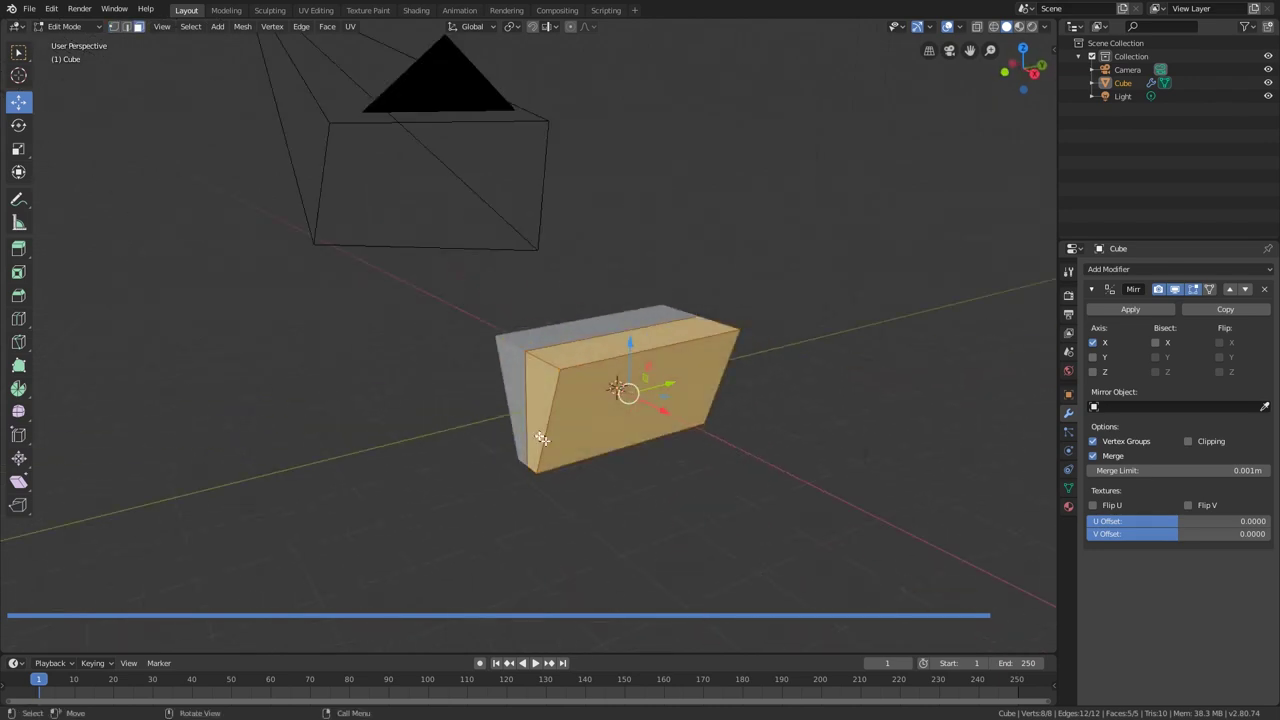
pyautogui.click(539, 433)
pyautogui.moveTo(580, 403); pyautogui.dragTo(513, 431)
pyautogui.press('1')
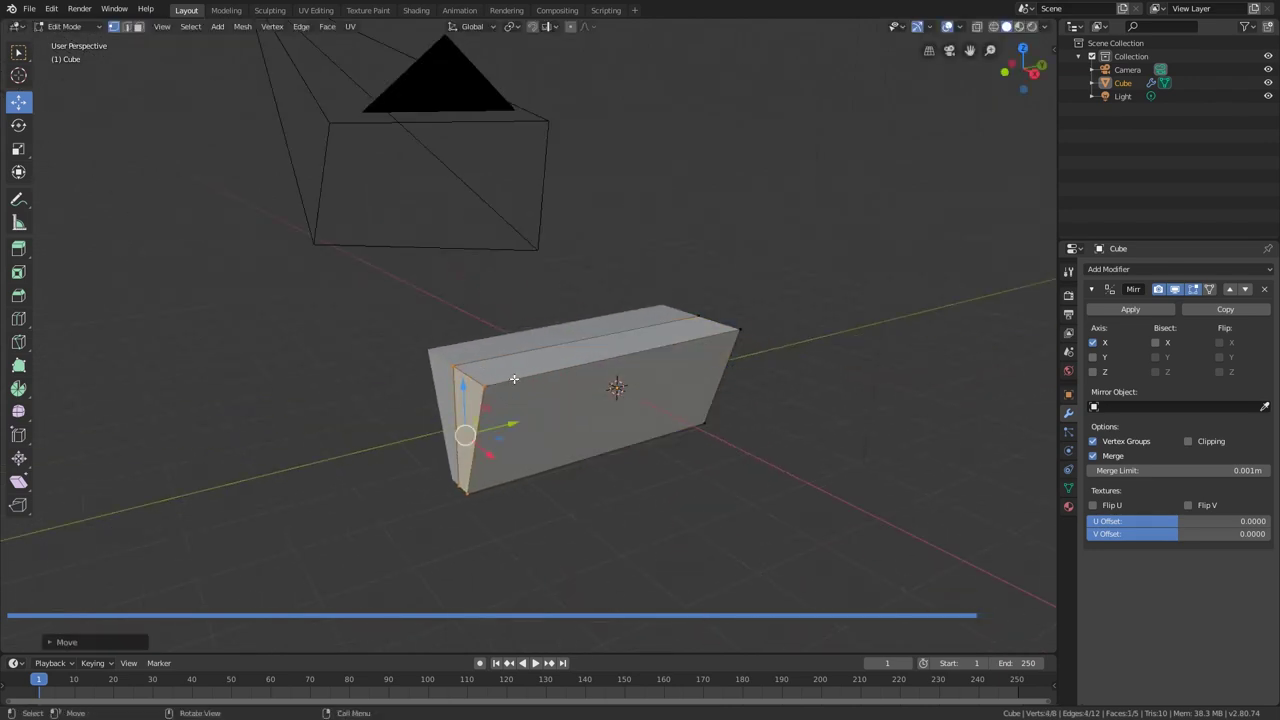
pyautogui.click(519, 382)
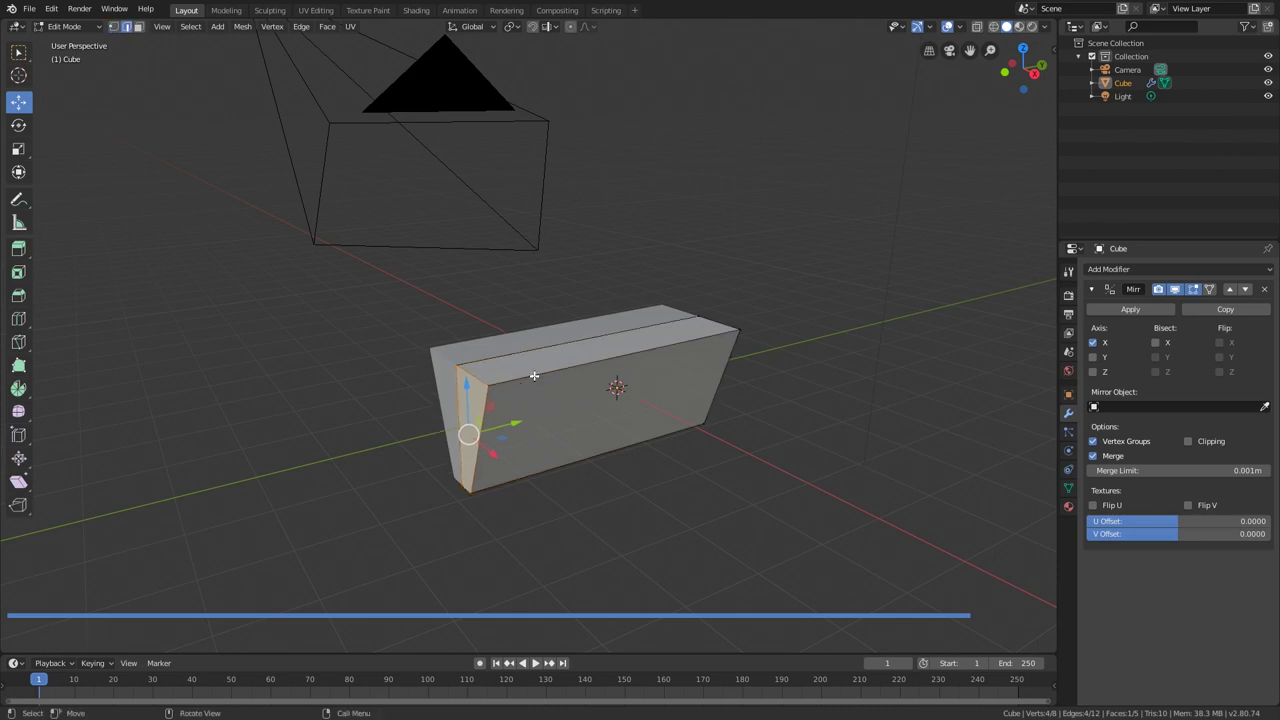
pyautogui.press('3')
pyautogui.click(530, 412)
# - Move the top centre vertex of the front end forward along Y to form a pointed bow
pyautogui.press('1')
pyautogui.moveTo(483, 403); pyautogui.dragTo(513, 433, button='middle')
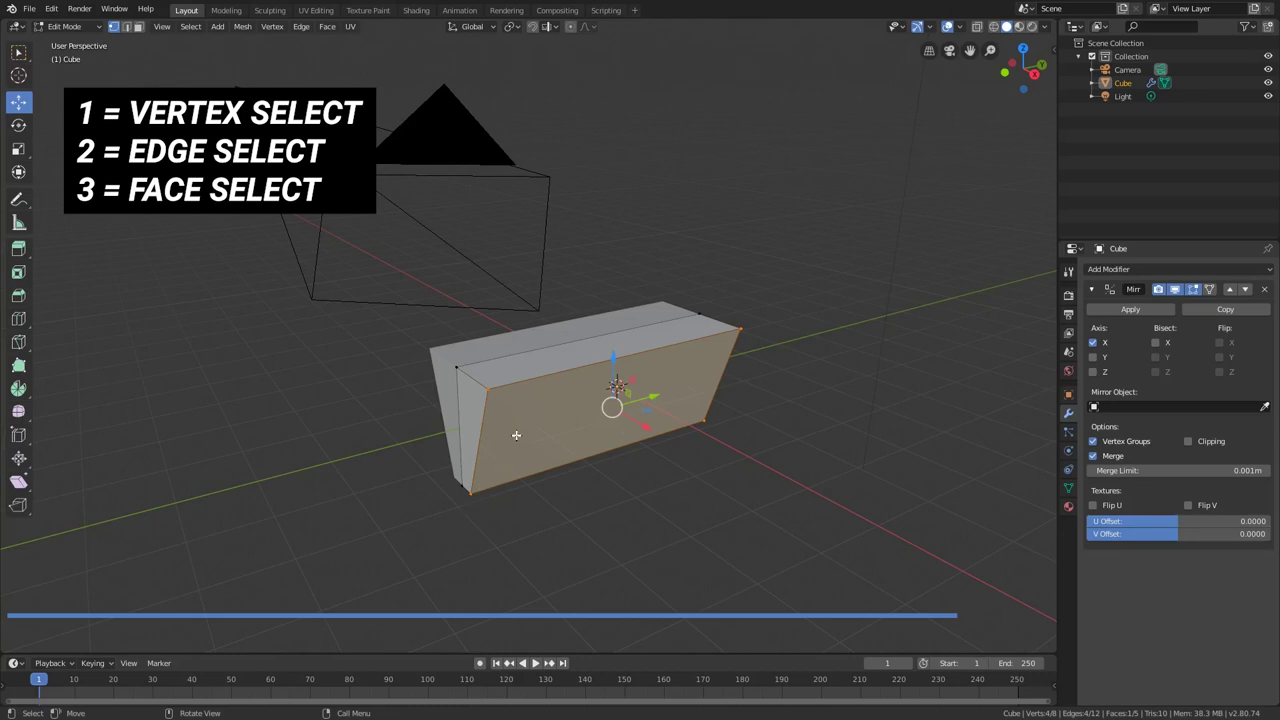
pyautogui.click(459, 369)
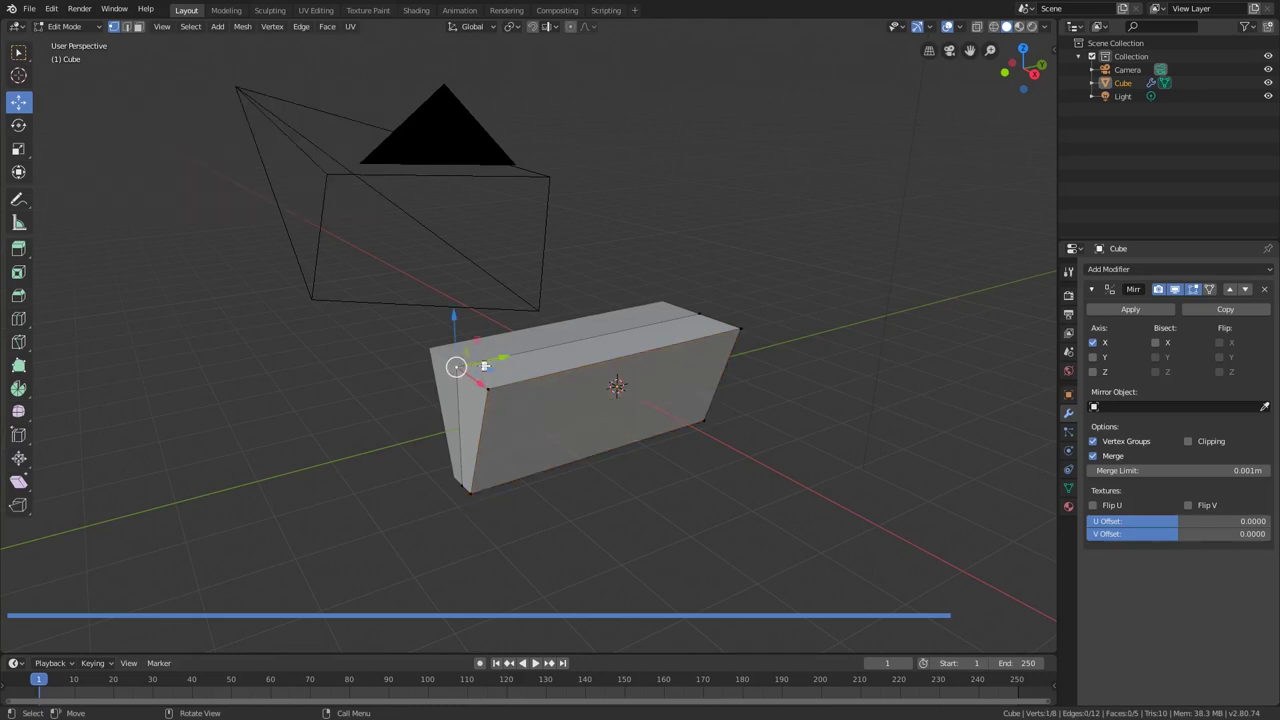
pyautogui.press('g')
pyautogui.press('y')
pyautogui.click(386, 432)
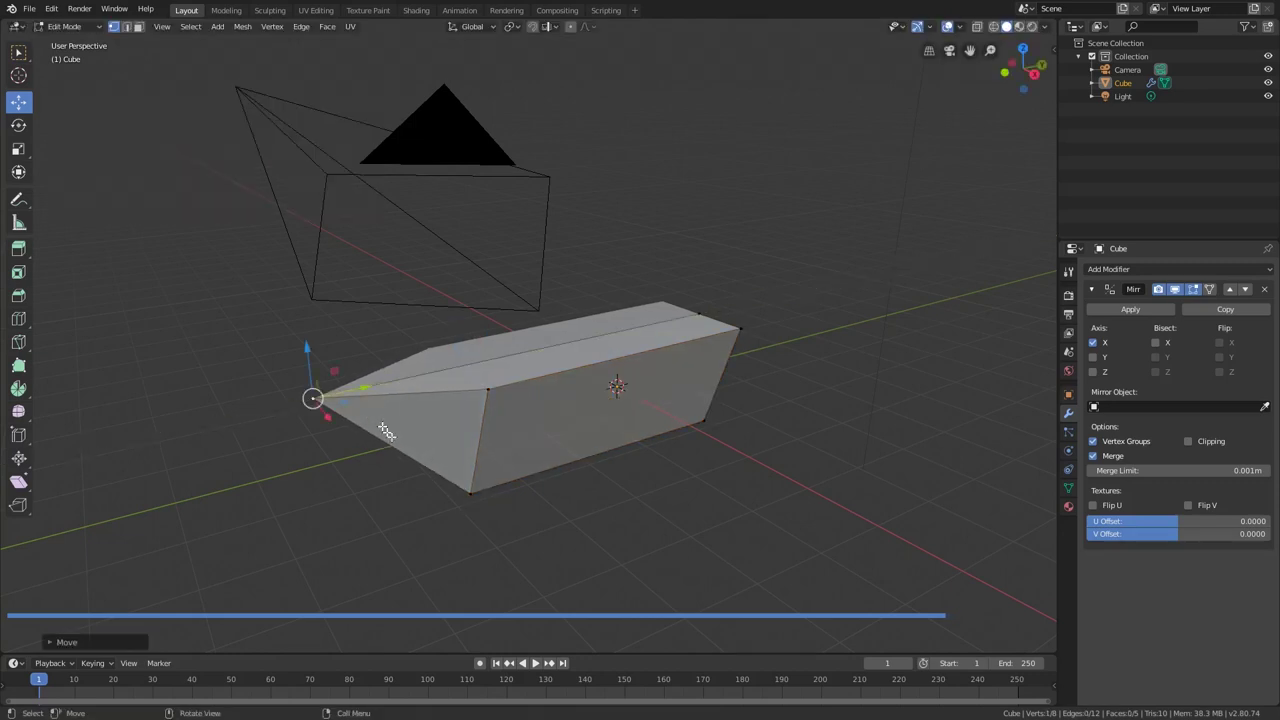
# - Move the bow's lower centre vertex slightly forward along Y
pyautogui.hotkey('alt', 'z')
pyautogui.moveTo(456, 490); pyautogui.dragTo(607, 458, button='middle')
pyautogui.hotkey('alt', 'z')
pyautogui.press('g')
pyautogui.press('y')
pyautogui.click(476, 483)
# - Move the stern's central vertical edge slightly outward along Y
pyautogui.press('2')
pyautogui.click(758, 526)
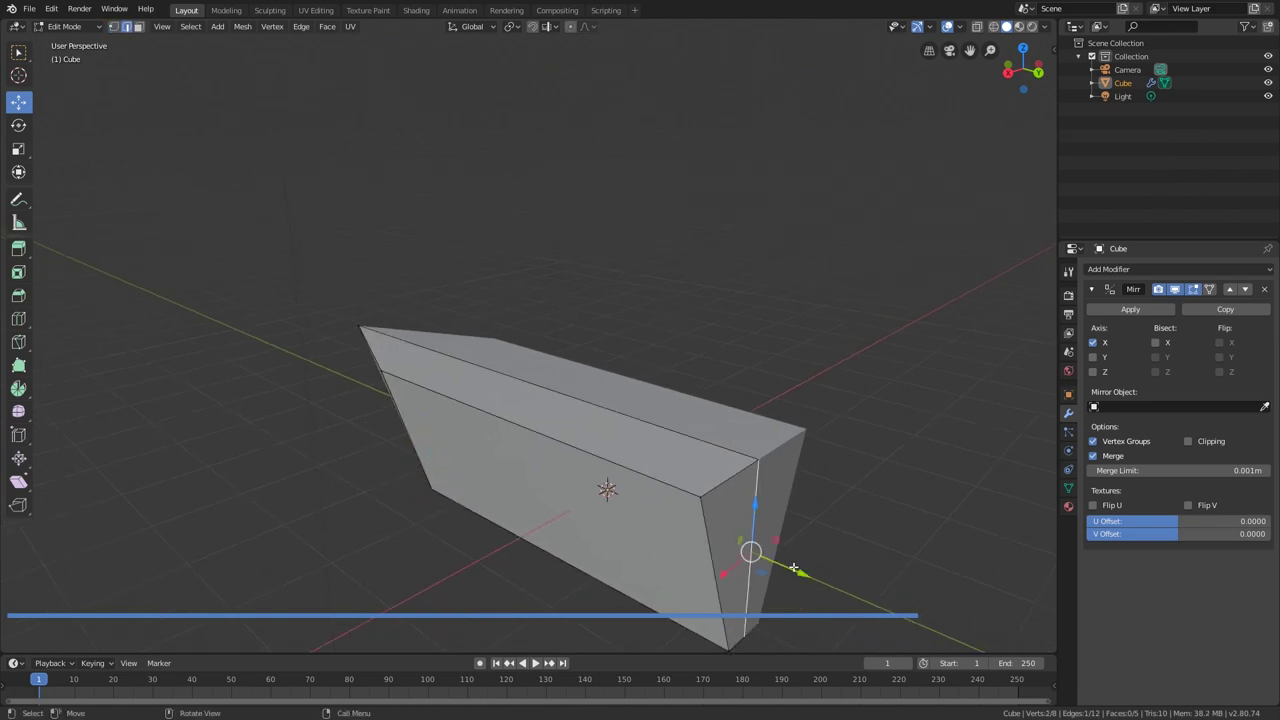
pyautogui.moveTo(796, 570); pyautogui.dragTo(809, 580)
# - Select the edge loop along the hull's top rim and lower it along Z
pyautogui.keyDown('shift'); pyautogui.moveTo(812, 578); pyautogui.dragTo(804, 501, button='middle'); pyautogui.keyUp('shift')
pyautogui.scroll(-3, 804, 501)
pyautogui.keyDown('alt'); pyautogui.click(653, 440); pyautogui.keyUp('alt')
pyautogui.keyDown('alt'); pyautogui.scroll(-1, 653, 440); pyautogui.keyUp('alt')
pyautogui.moveTo(653, 440); pyautogui.dragTo(682, 465, button='middle')
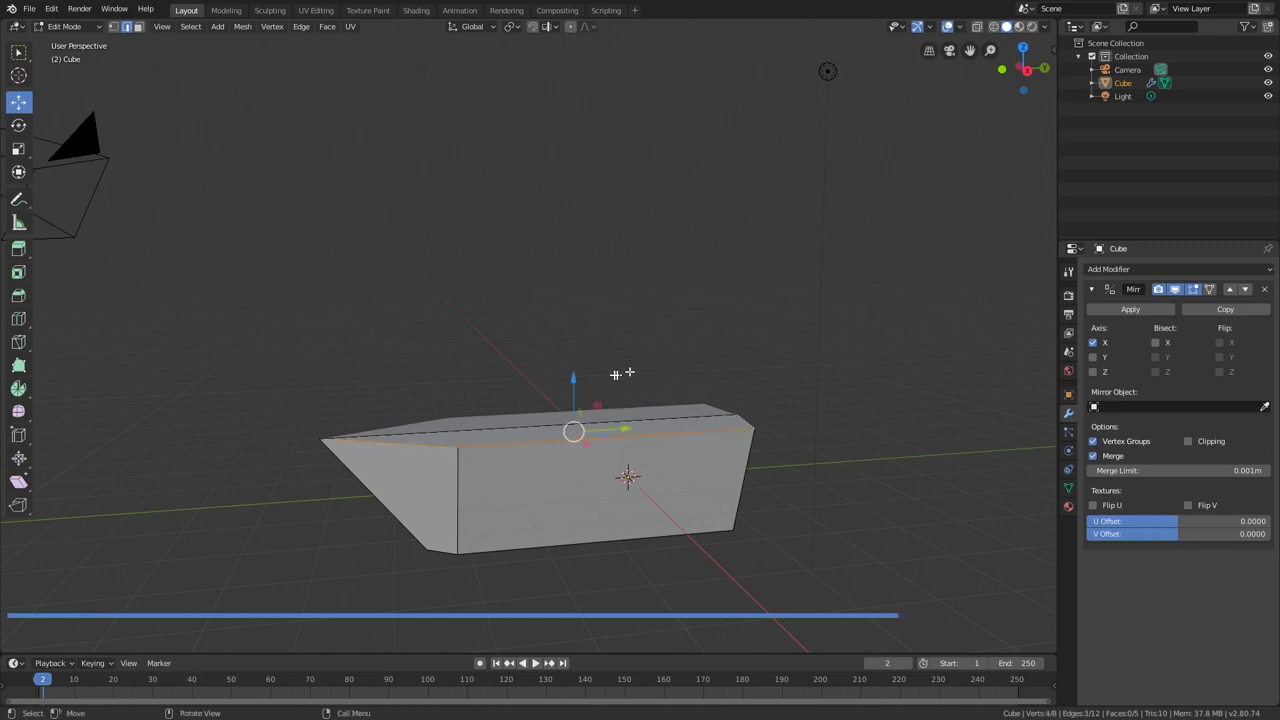
pyautogui.moveTo(574, 378); pyautogui.dragTo(594, 434)
# - Lower the central bottom edge along Z to form the hull's keel
pyautogui.press('a')
pyautogui.moveTo(594, 434); pyautogui.dragTo(648, 355, button='middle')
pyautogui.click(551, 528)
pyautogui.moveTo(578, 483); pyautogui.dragTo(581, 563)
pyautogui.moveTo(581, 563); pyautogui.dragTo(612, 580, button='middle')
pyautogui.press('Tab')
pyautogui.press('Tab')
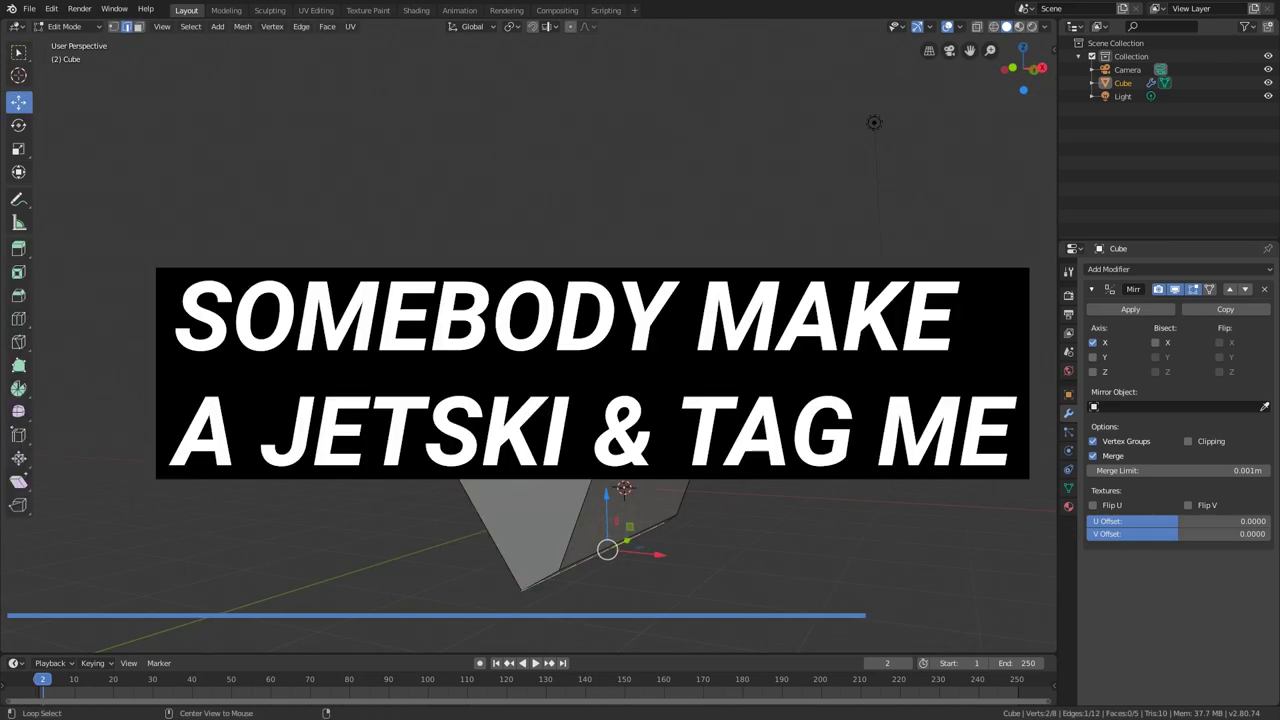
# - Reselect the top rim loop and lower it slightly along Z to make the hull shallower
pyautogui.moveTo(640, 400); pyautogui.dragTo(622, 425, button='middle')
pyautogui.keyDown('alt'); pyautogui.keyDown('shift'); pyautogui.click(665, 405); pyautogui.keyUp('shift'); pyautogui.keyUp('alt')
pyautogui.moveTo(631, 358); pyautogui.dragTo(631, 374)
pyautogui.moveTo(634, 470); pyautogui.dragTo(634, 468)
pyautogui.moveTo(634, 468); pyautogui.dragTo(643, 442, button='middle')
# - Select the entire hull mesh and raise it slightly along Z
pyautogui.press('a')
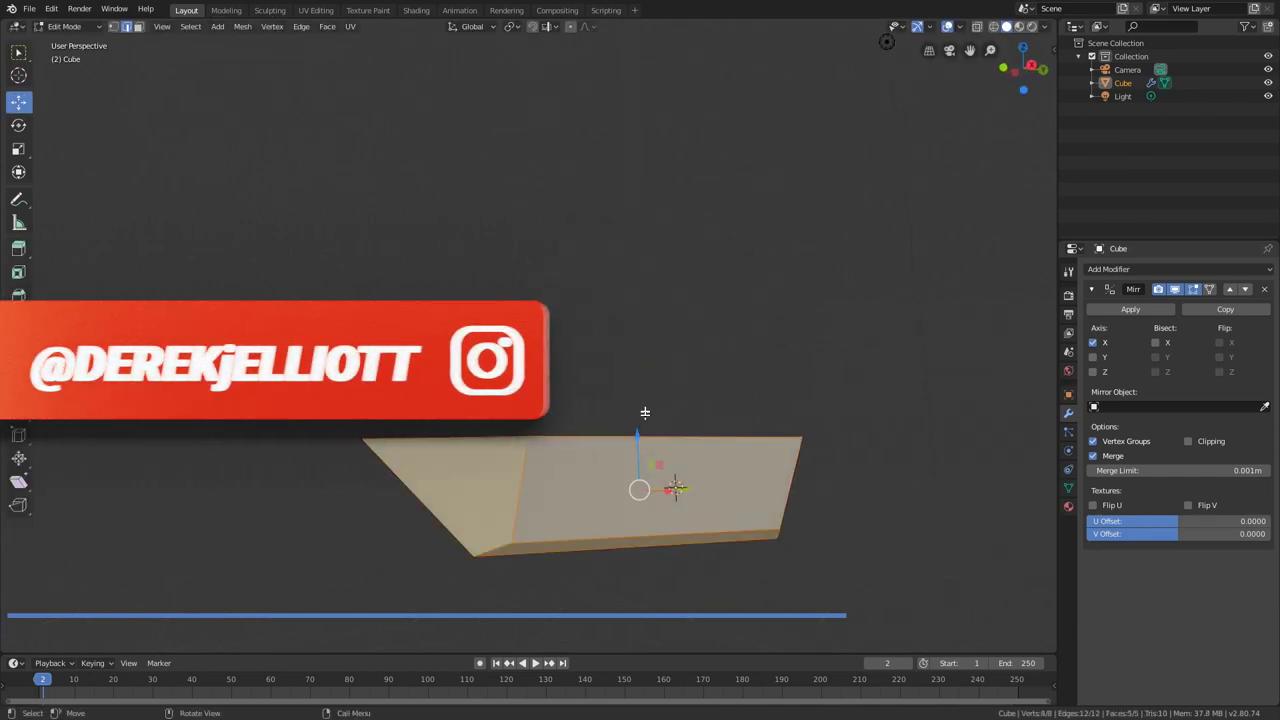
pyautogui.moveTo(636, 440); pyautogui.dragTo(636, 426)
pyautogui.press('Tab')
pyautogui.moveTo(636, 427); pyautogui.dragTo(702, 470, button='middle')
# - Scale the entire hull mesh along Y to about 0.84 and finish mesh editing
pyautogui.press('Tab')
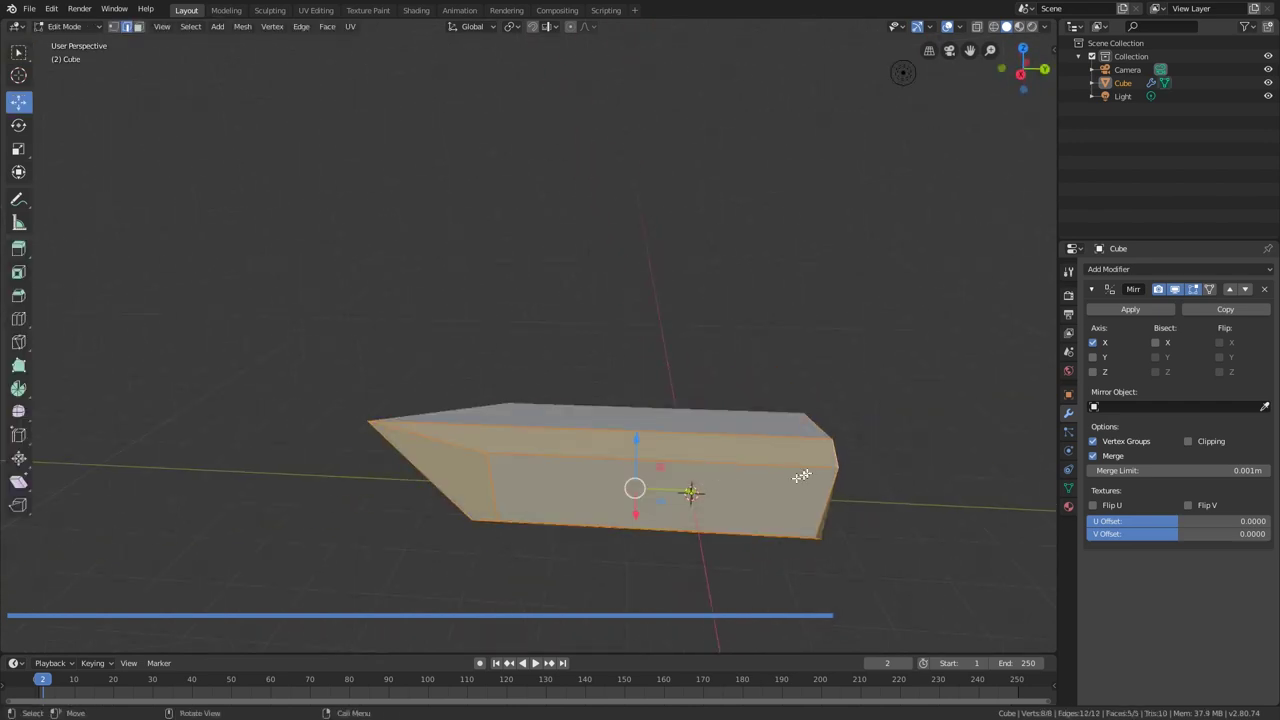
pyautogui.press('s')
pyautogui.press('y')
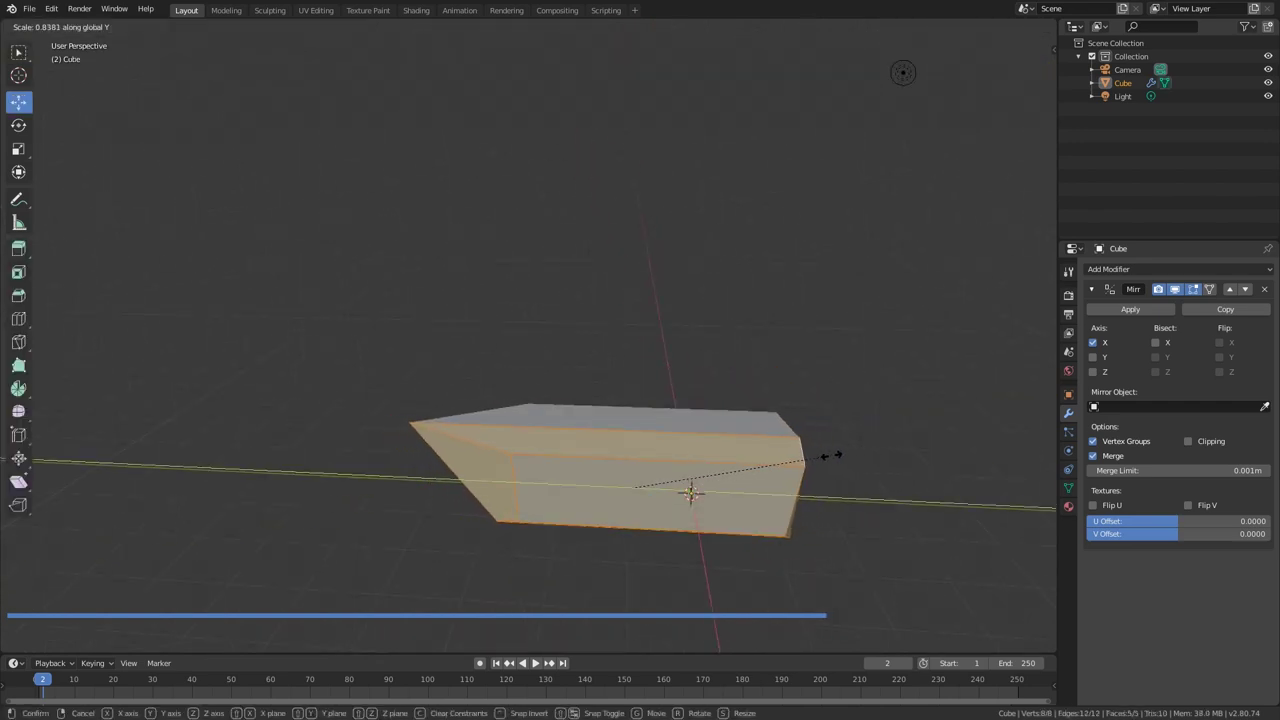
pyautogui.click(820, 459)
pyautogui.press('Tab')
# - Add a Subdivision Surface modifier to the hull and set its viewport level to 3
pyautogui.moveTo(648, 546); pyautogui.dragTo(1185, 301, button='middle')
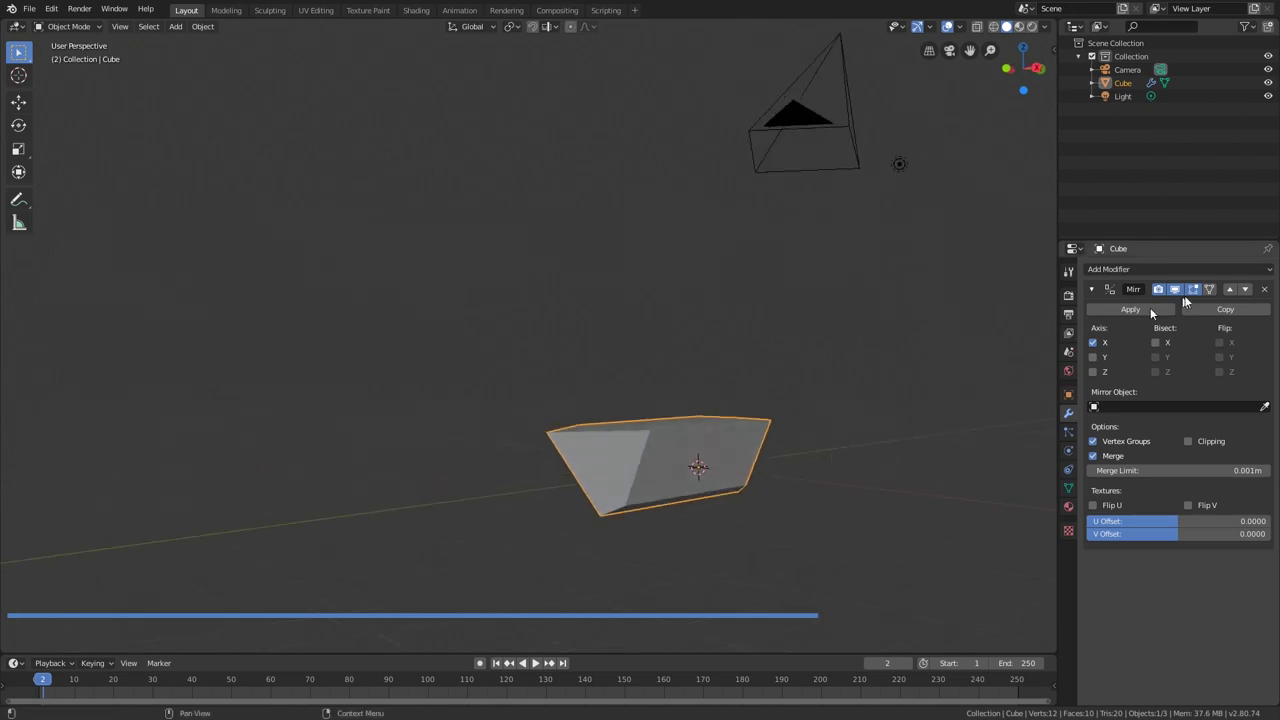
pyautogui.click(1185, 271)
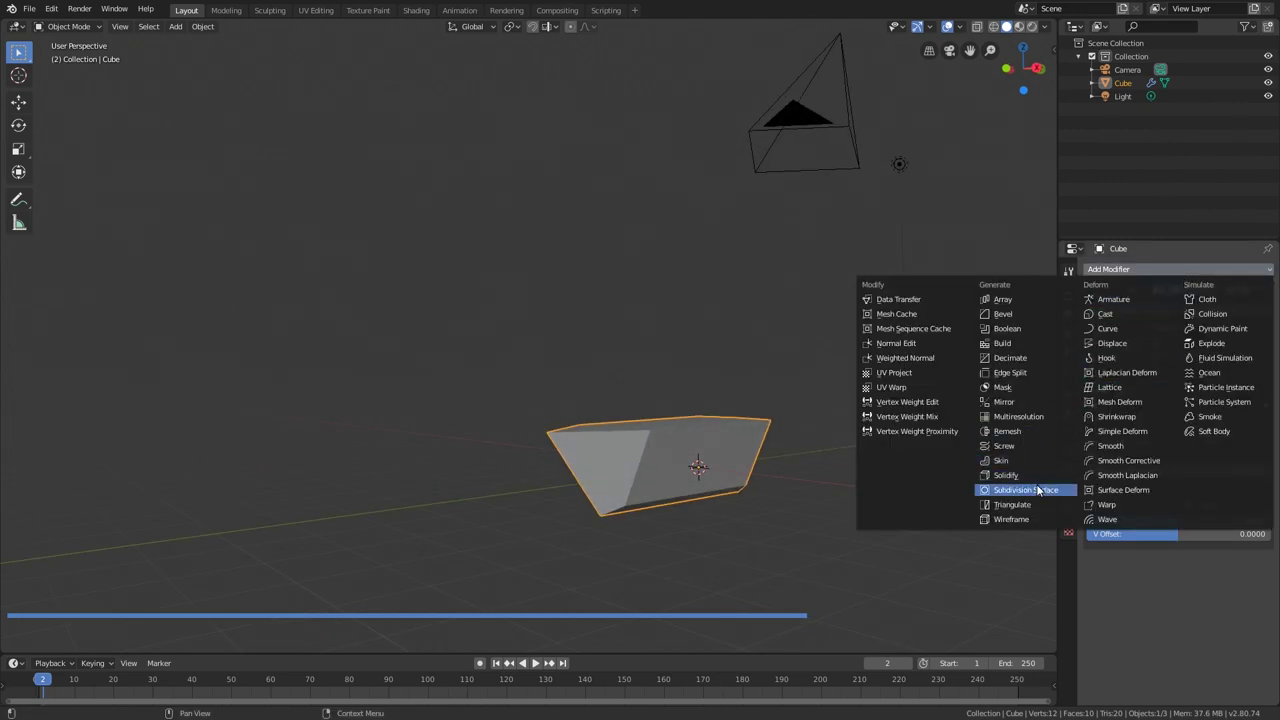
pyautogui.click(1038, 490)
pyautogui.moveTo(884, 468); pyautogui.dragTo(770, 503, button='middle')
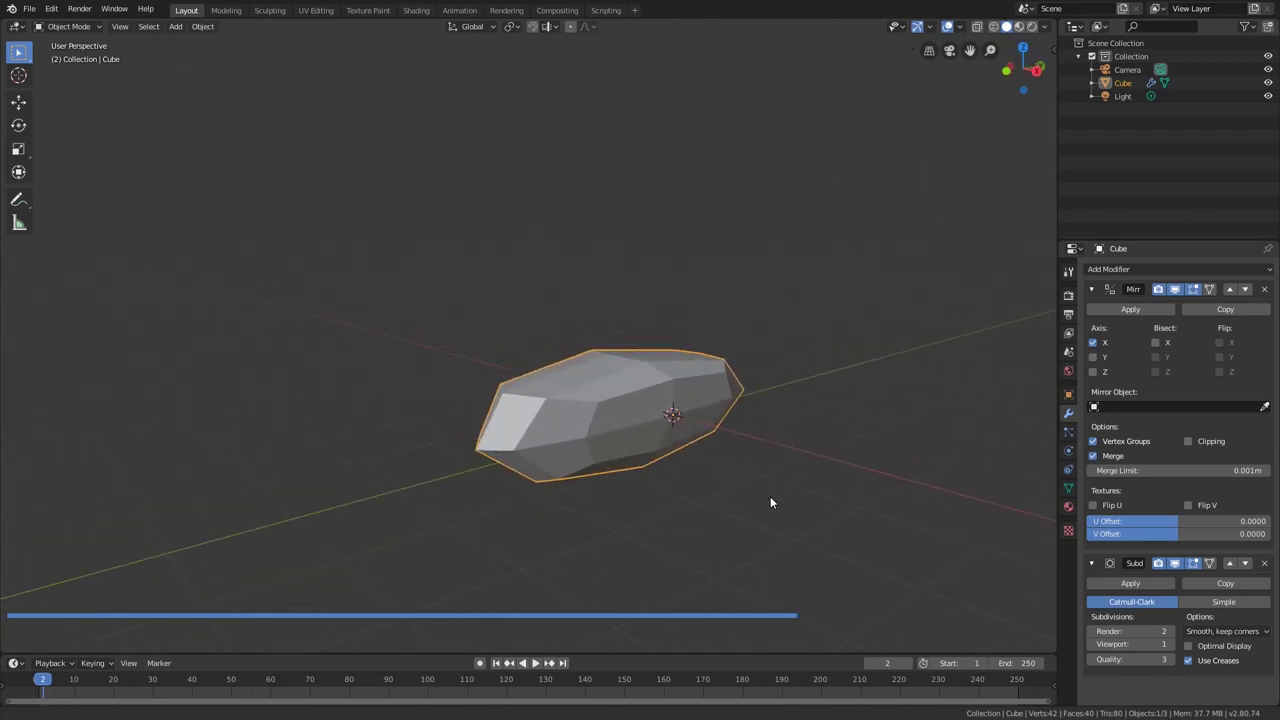
pyautogui.click(1171, 645)
pyautogui.click(1171, 645)
# - Delete the hull's top face to open up the boat
pyautogui.press('Tab')
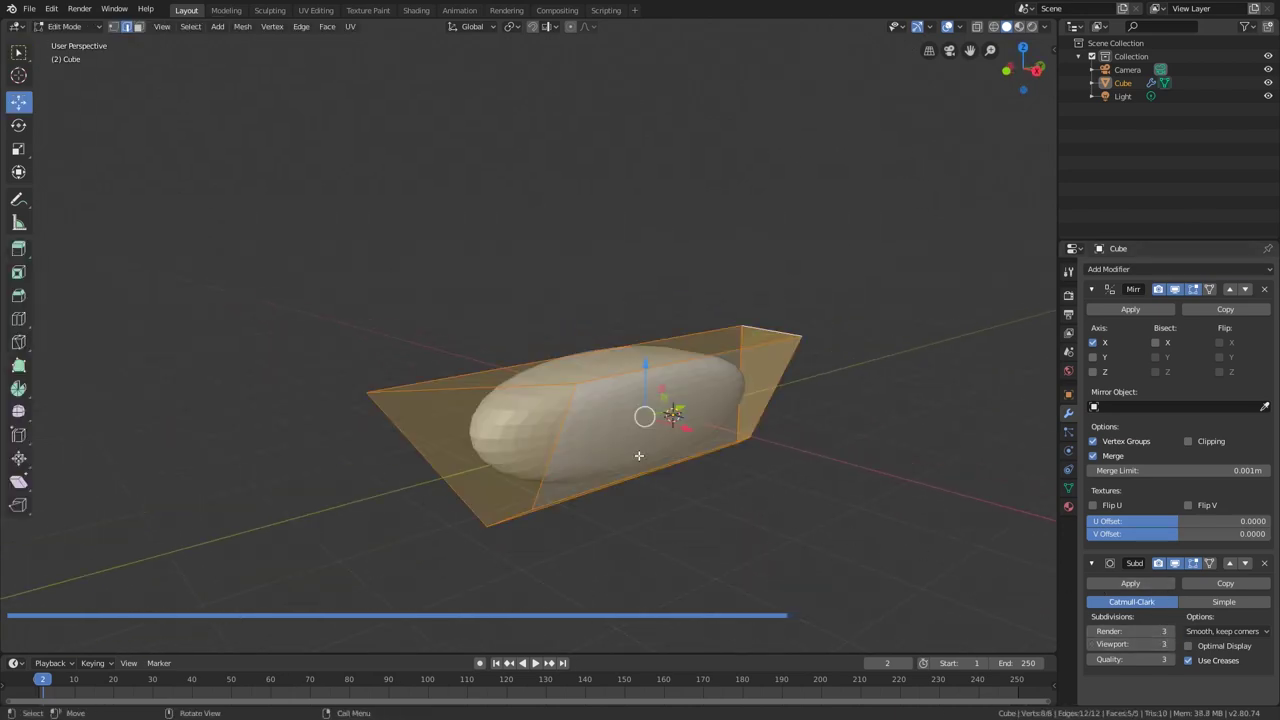
pyautogui.moveTo(638, 455); pyautogui.dragTo(672, 487, button='middle')
pyautogui.press('3')
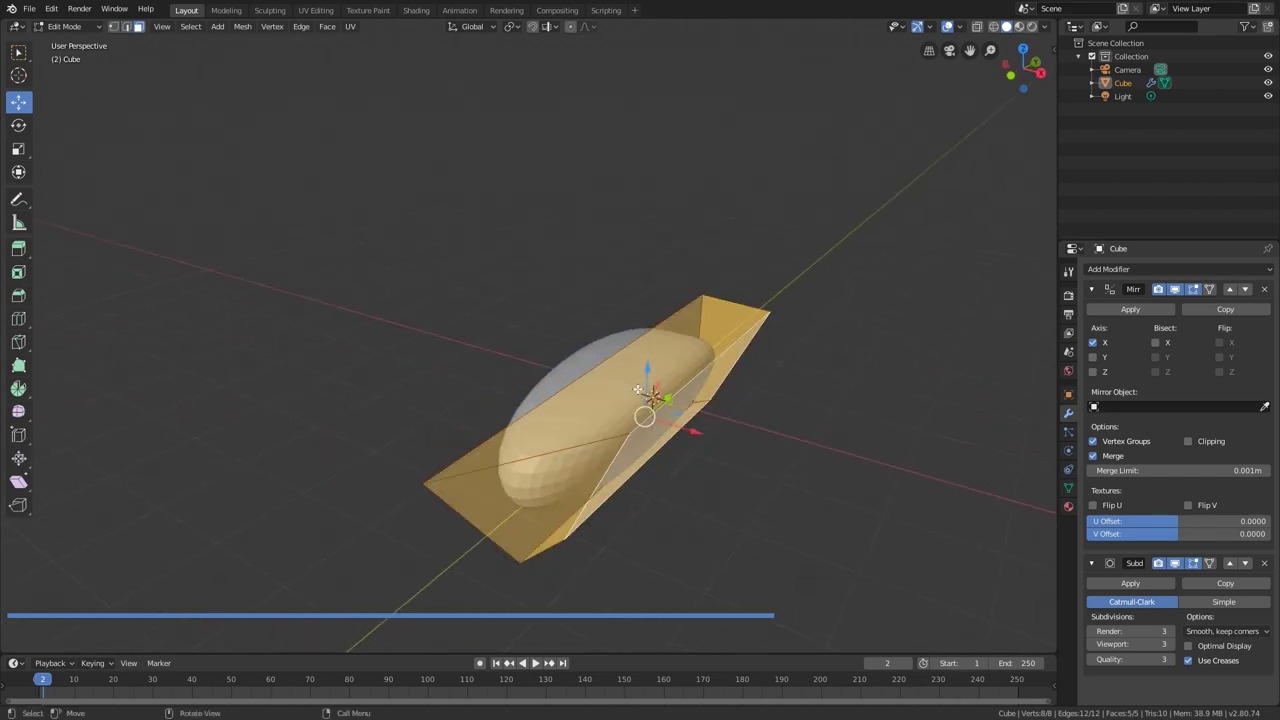
pyautogui.press('x')
pyautogui.click(582, 415)
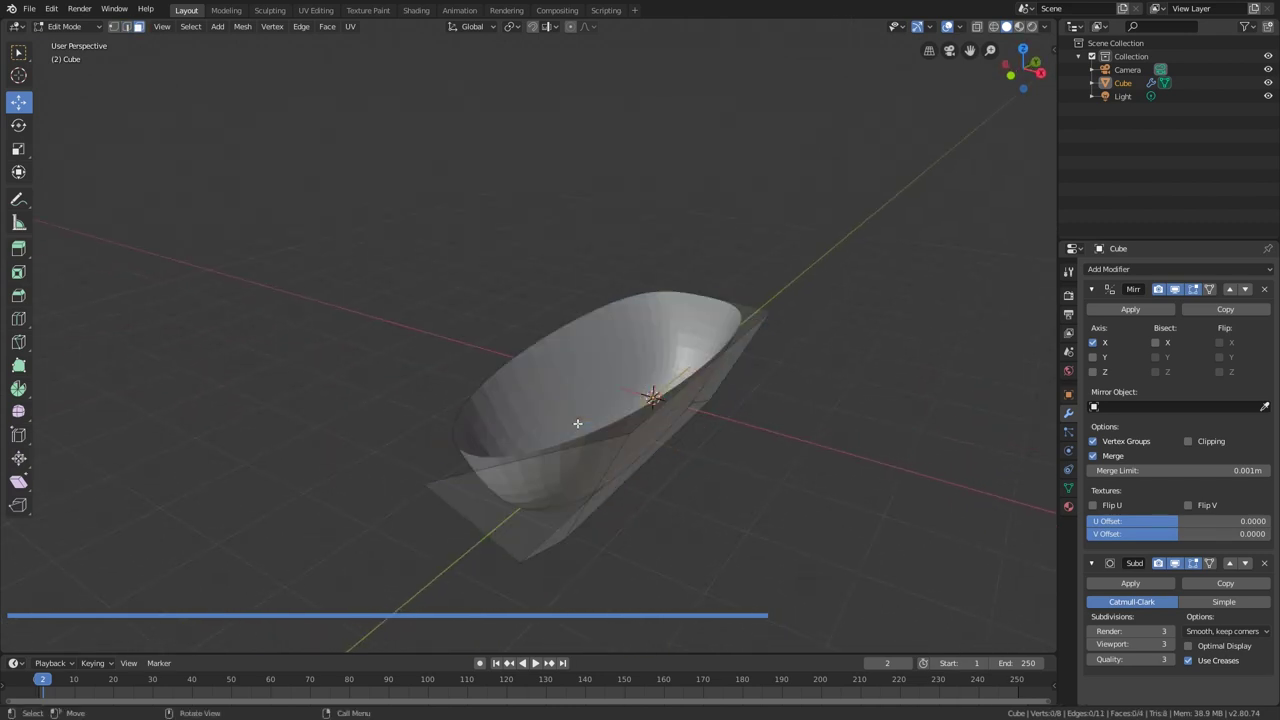
# - Move the long upper side edge outward along X to widen the hull
pyautogui.press('Tab')
pyautogui.moveTo(697, 426); pyautogui.dragTo(702, 355, button='middle')
pyautogui.press('Tab')
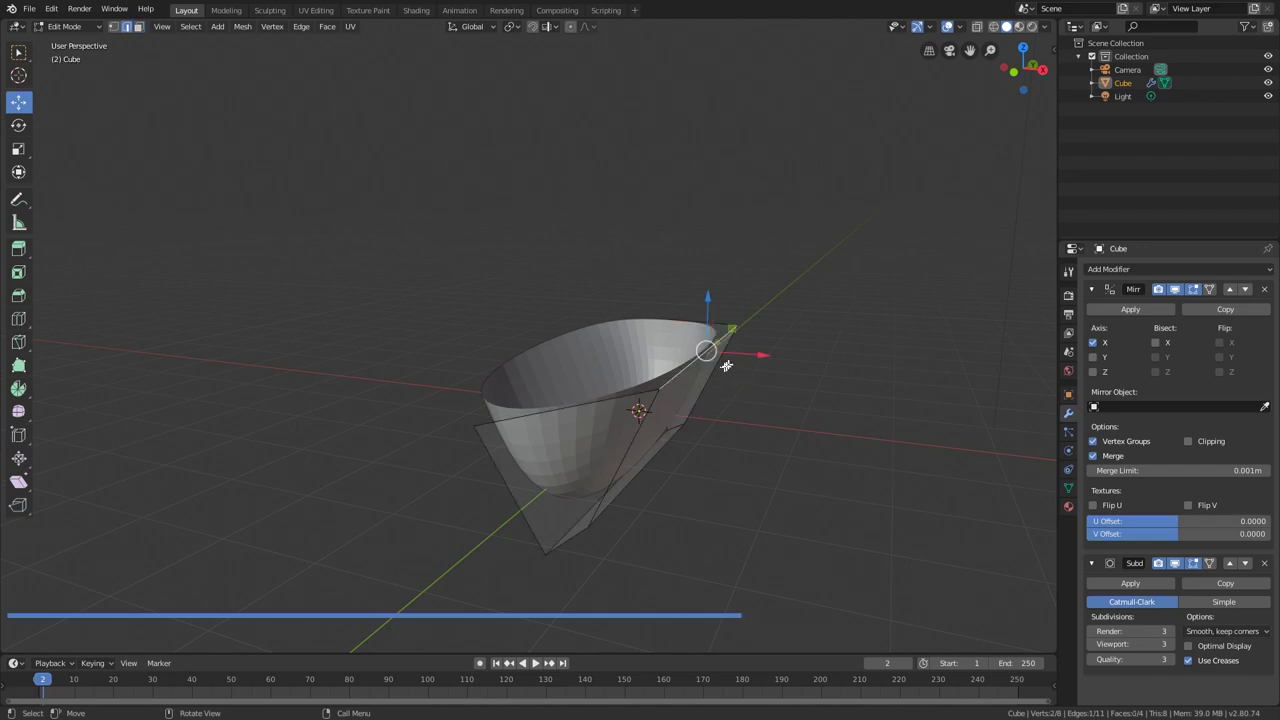
pyautogui.moveTo(732, 361); pyautogui.dragTo(766, 391)
# - Add a loop cut across the hull and slide it toward the stern
pyautogui.moveTo(766, 391); pyautogui.dragTo(688, 461, button='middle')
pyautogui.click(689, 421)
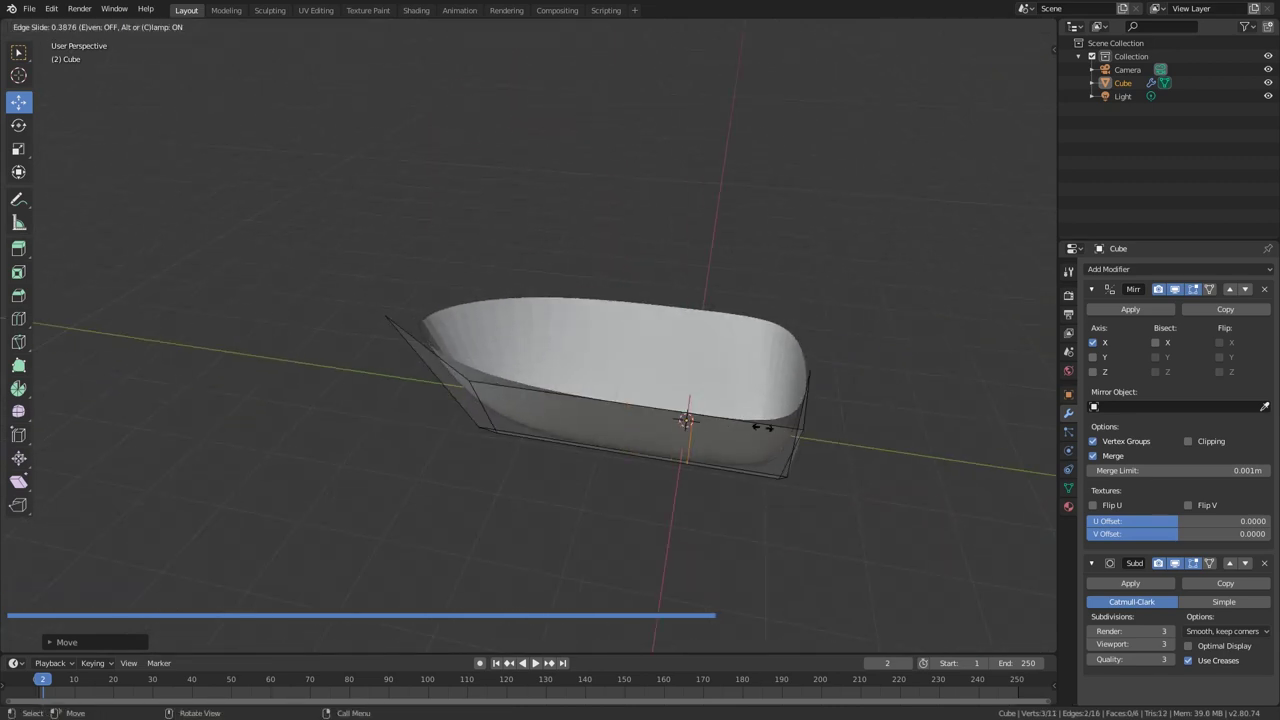
pyautogui.click(829, 438)
# - In the right side view, move the lower vertices of the new loop and of the stern toward the bow along Y
pyautogui.moveTo(829, 434); pyautogui.dragTo(834, 370, button='middle')
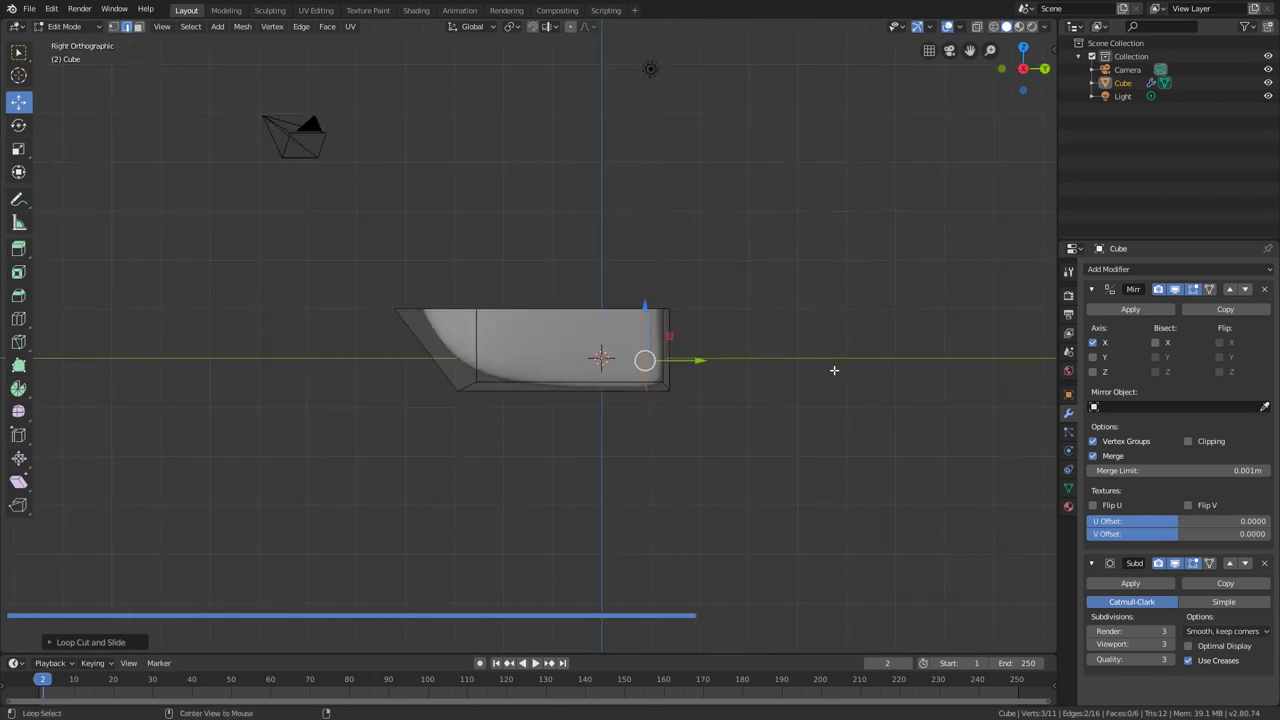
pyautogui.scroll(3, 834, 370)
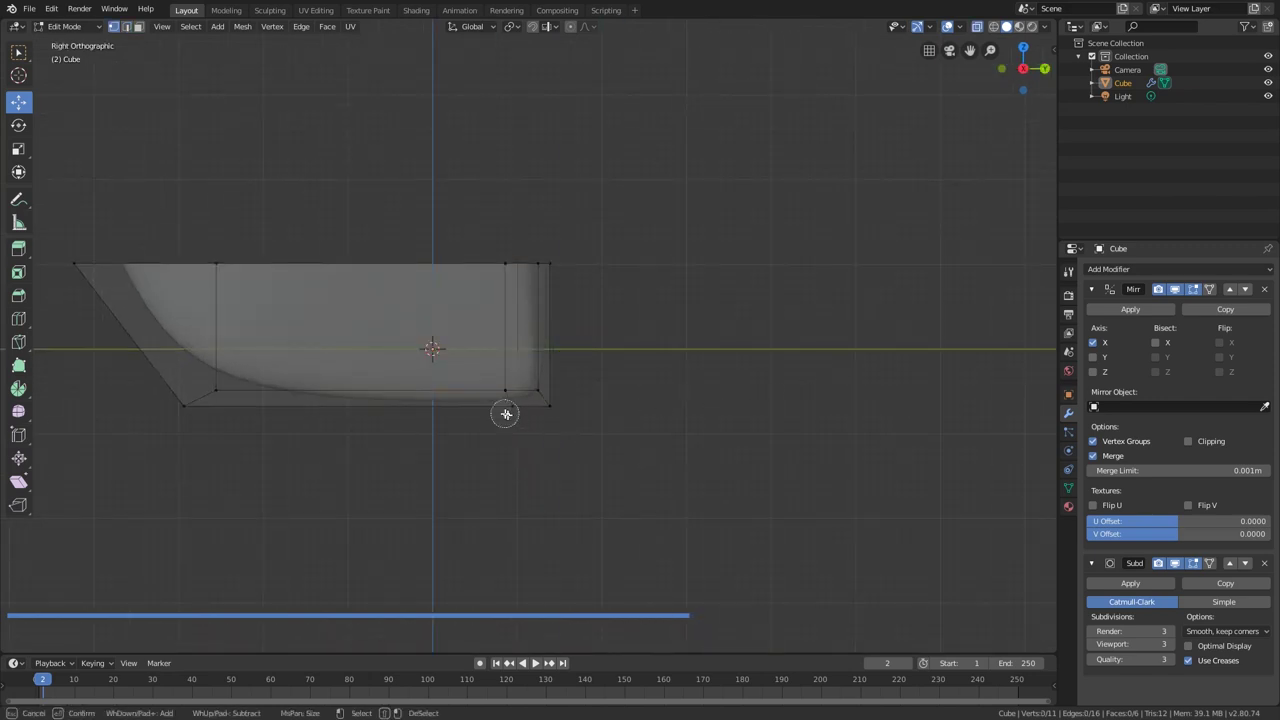
pyautogui.moveTo(572, 398); pyautogui.dragTo(460, 420)
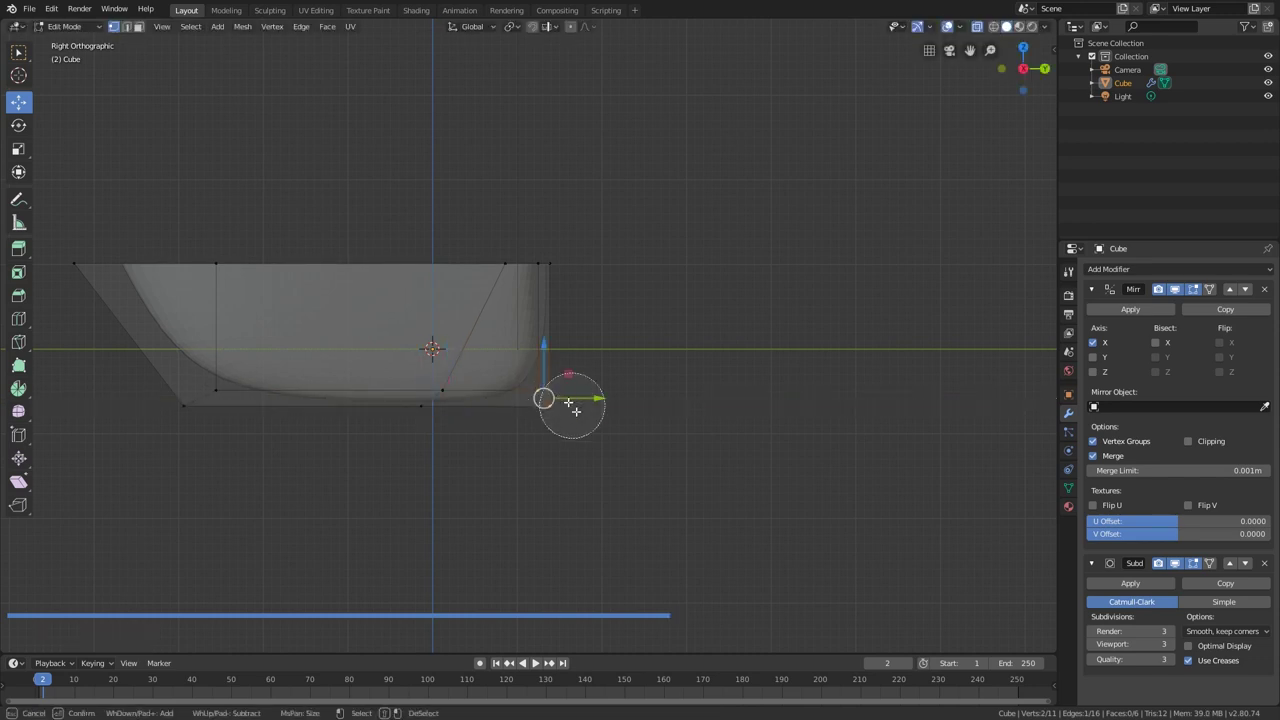
pyautogui.moveTo(600, 396); pyautogui.dragTo(571, 396)
# - In the top view, reposition the hull's upper side vertices near the stern to refine its outline
pyautogui.keyDown('shift'); pyautogui.moveTo(597, 372); pyautogui.dragTo(654, 460, button='middle'); pyautogui.keyUp('shift')
pyautogui.scroll(-4, 680, 440)
pyautogui.press('KP_7')
pyautogui.scroll(5, 679, 435)
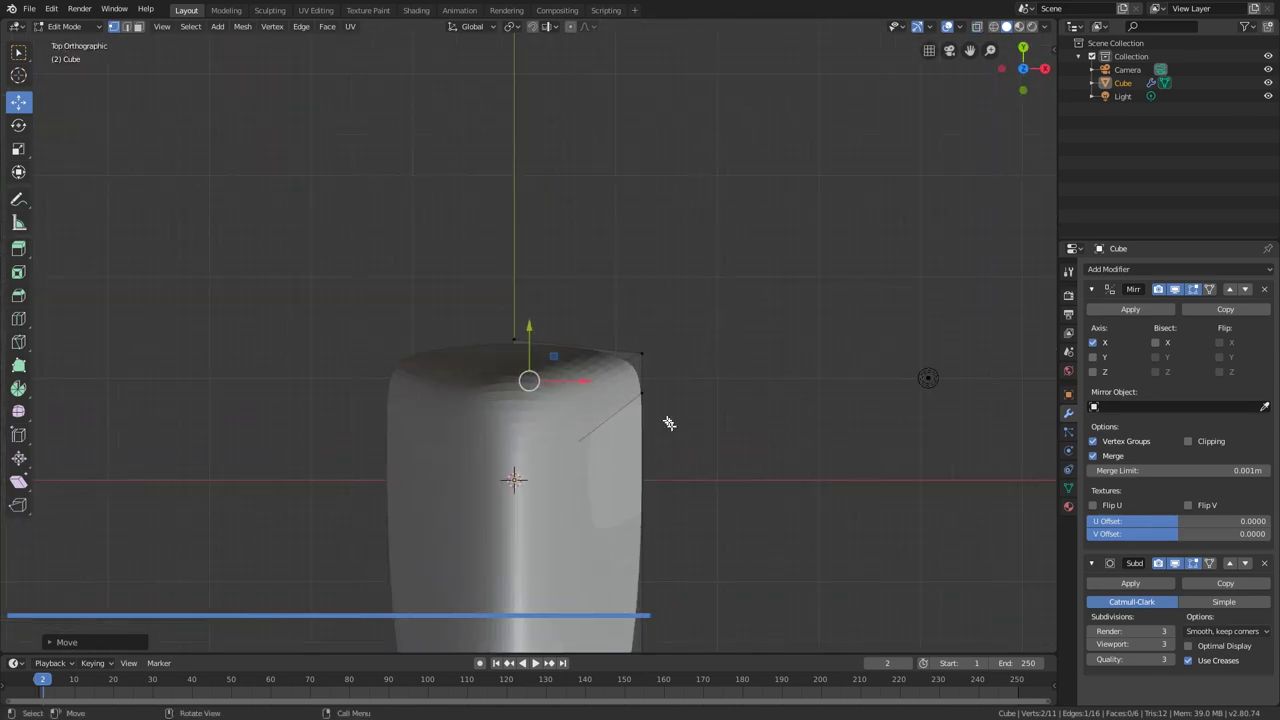
pyautogui.moveTo(641, 393); pyautogui.dragTo(667, 431)
pyautogui.scroll(-1, 667, 431)
pyautogui.keyDown('shift'); pyautogui.moveTo(671, 470); pyautogui.dragTo(663, 334, button='middle'); pyautogui.keyUp('shift')
pyautogui.scroll(6, 663, 334)
pyautogui.scroll(-6, 681, 380)
pyautogui.moveTo(697, 433); pyautogui.dragTo(656, 428, button='middle')
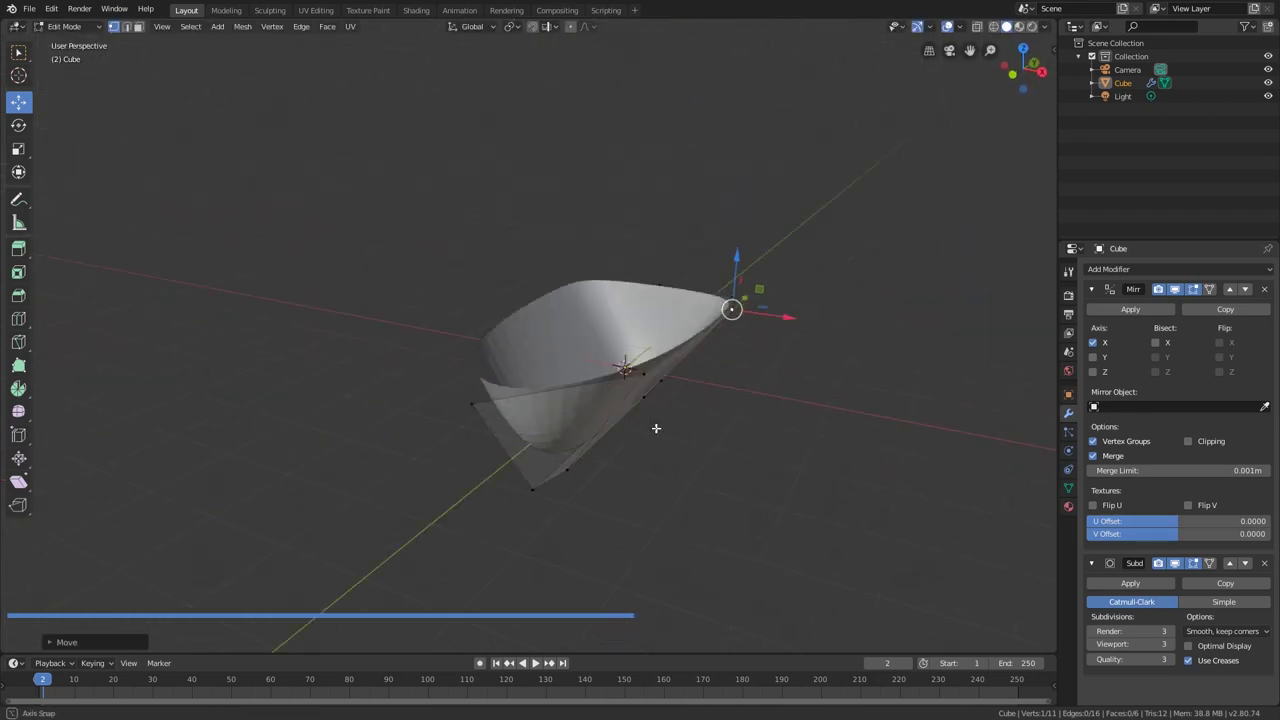
# - Add a loop cut across the hull and slide it close to the bow
pyautogui.click(577, 402)
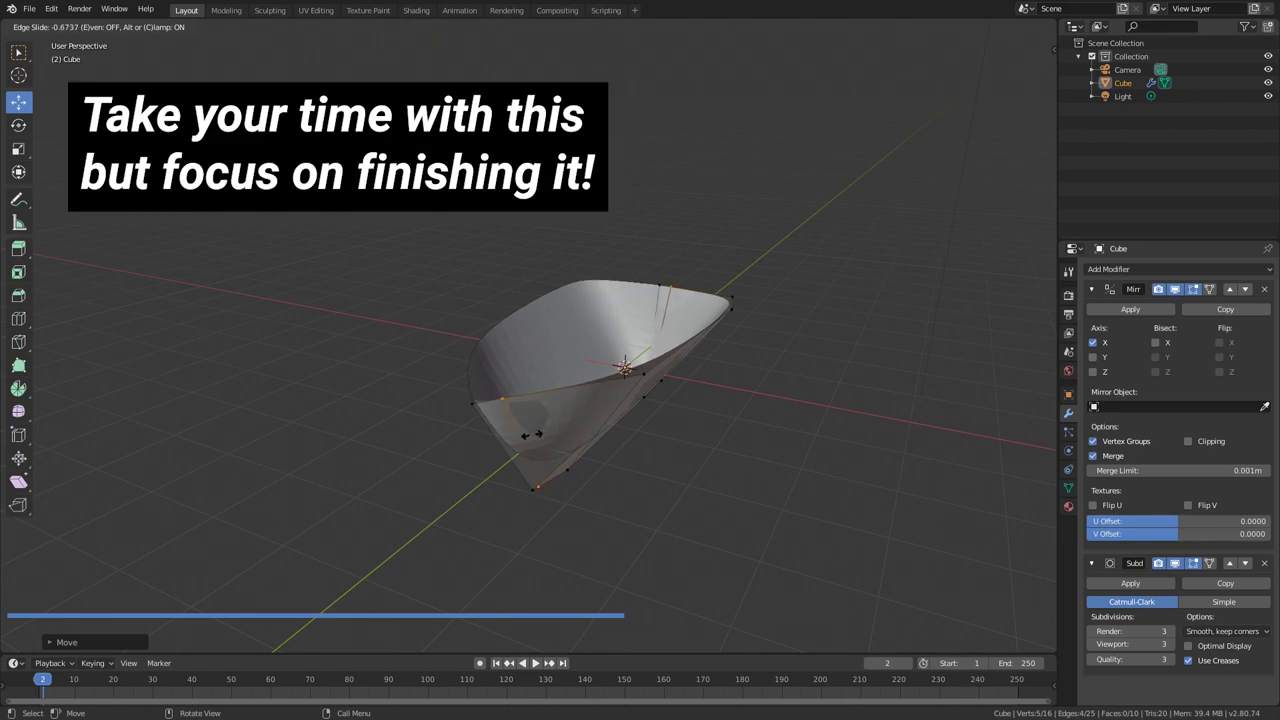
pyautogui.click(530, 437)
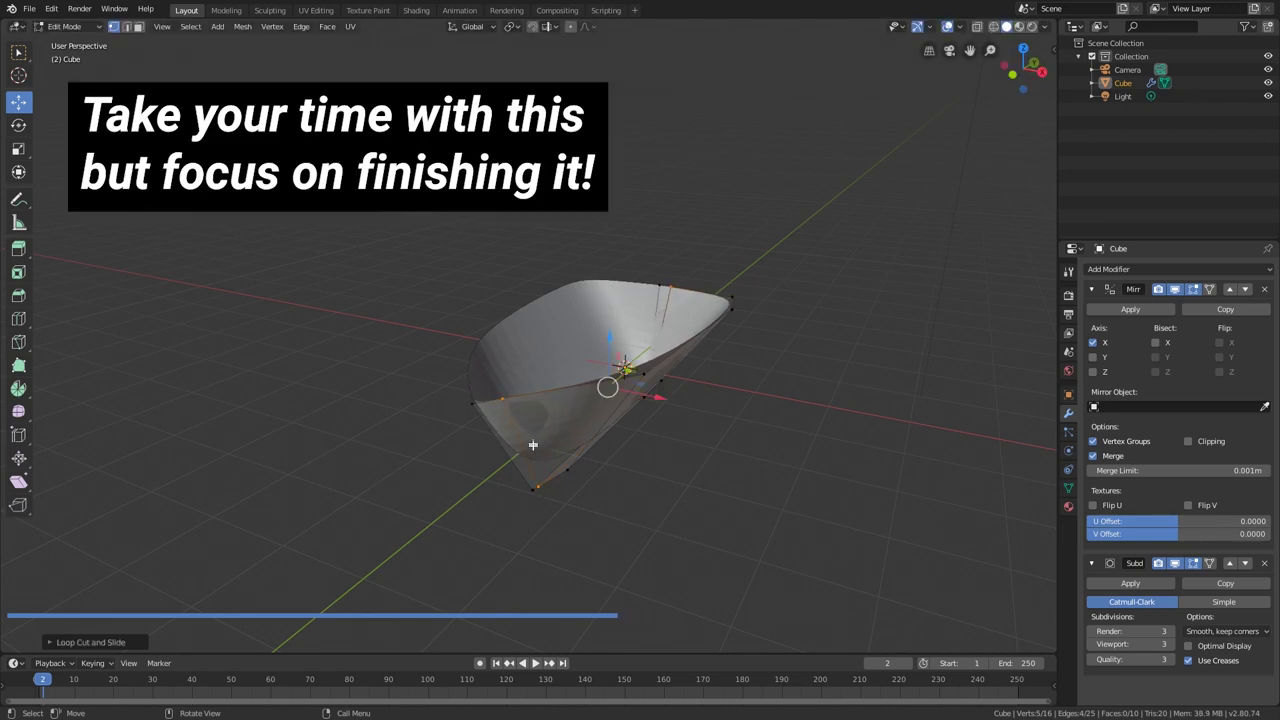
pyautogui.press('Tab')
pyautogui.moveTo(531, 446); pyautogui.dragTo(638, 420, button='middle')
# - Add another loop cut across the middle section of the hull
pyautogui.press('Tab')
pyautogui.hotkey('ctrl', 'r')
pyautogui.click(593, 430)
pyautogui.click(594, 430)
pyautogui.scroll(4, 640, 421)
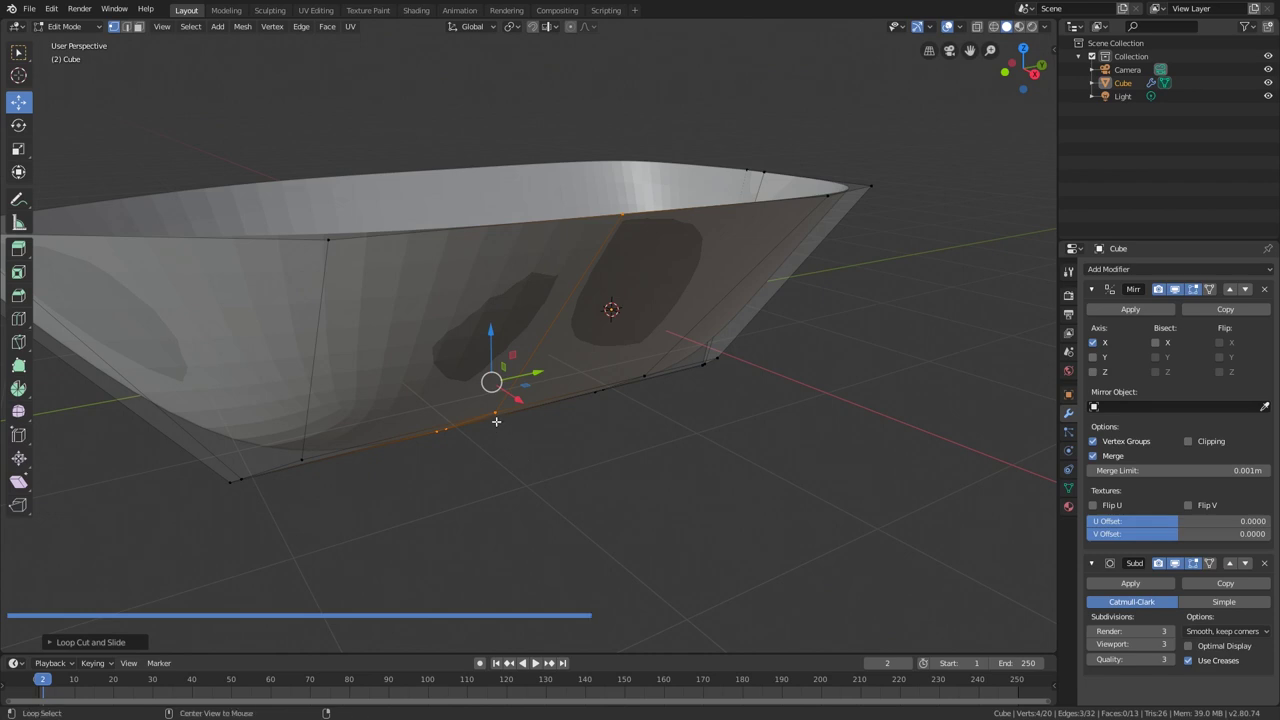
# - Select the outer vertices along the hull's bottom and move them outward along X to widen the underside
pyautogui.moveTo(514, 426); pyautogui.dragTo(617, 385, button='middle')
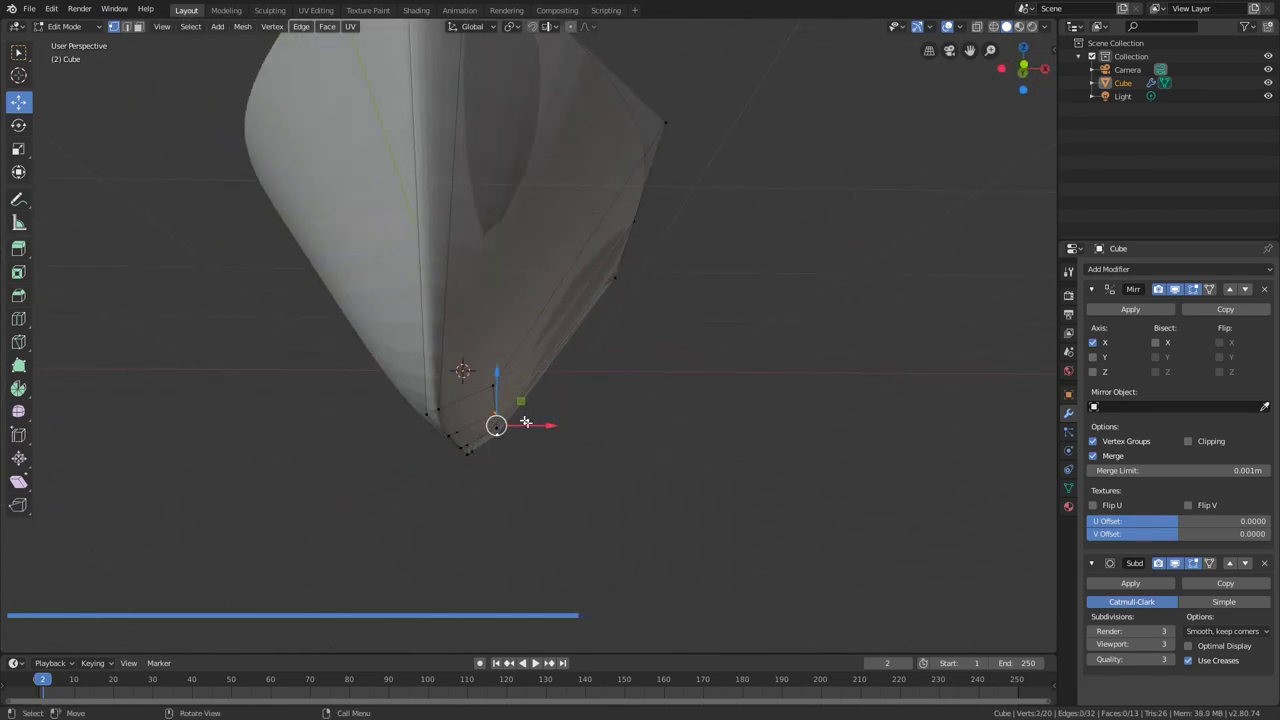
pyautogui.moveTo(542, 434); pyautogui.dragTo(555, 431, button='middle')
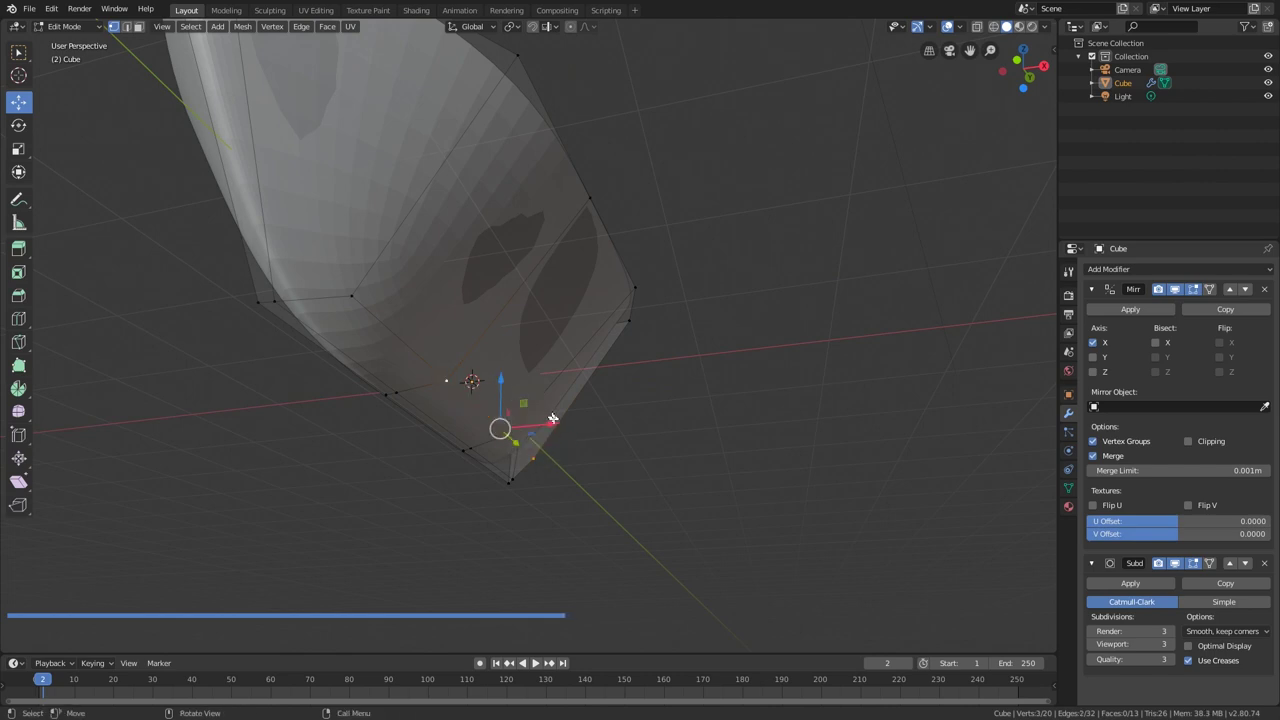
pyautogui.moveTo(555, 420); pyautogui.dragTo(606, 428)
pyautogui.moveTo(606, 428); pyautogui.dragTo(603, 490, button='middle')
pyautogui.press('Tab')
# - In the right side view with X-ray on, select all upper rim vertices and lower them along Z
pyautogui.press('KP_3')
pyautogui.press('Tab')
pyautogui.hotkey('alt', 'z')
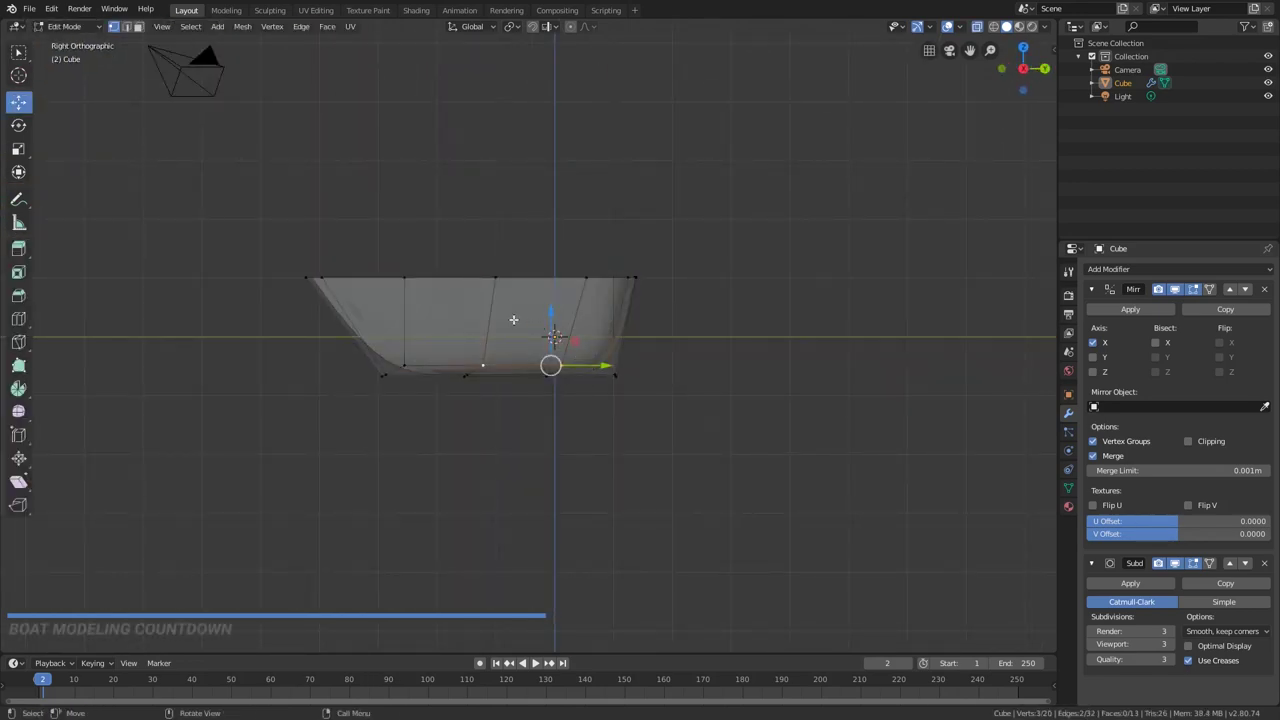
pyautogui.moveTo(219, 199); pyautogui.dragTo(654, 328)
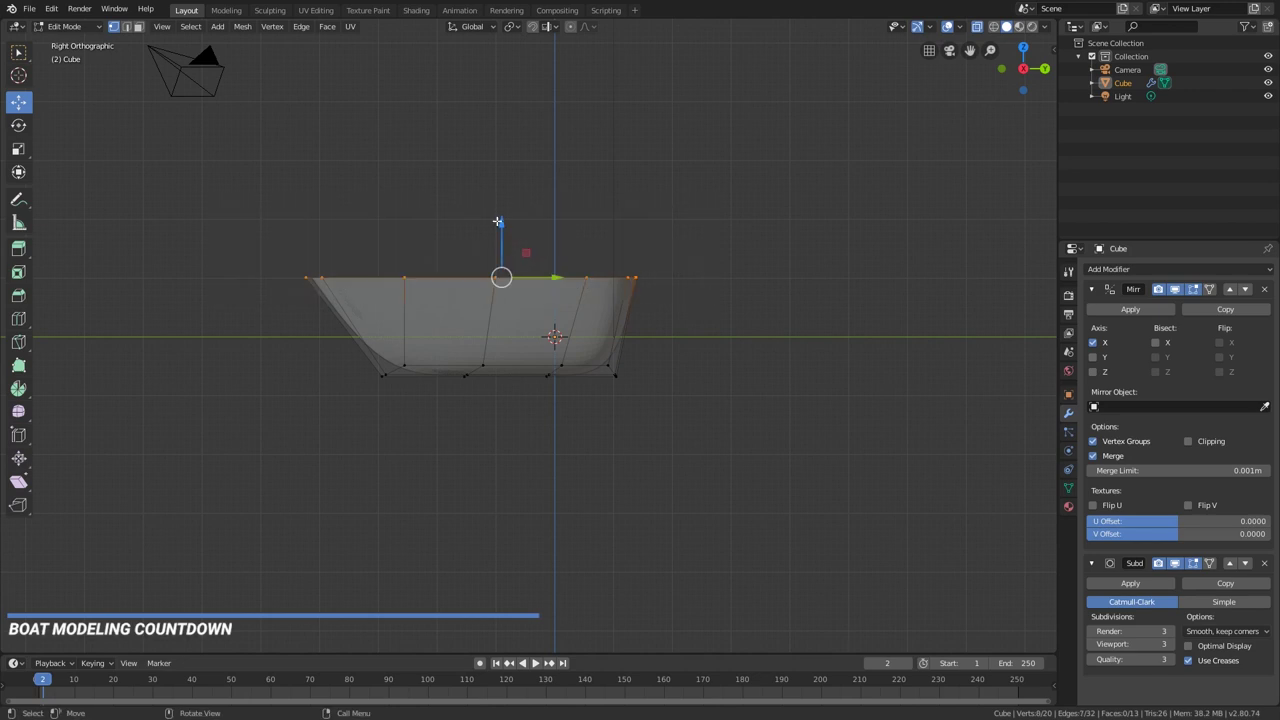
pyautogui.moveTo(498, 221); pyautogui.dragTo(487, 243)
pyautogui.press('Tab')
pyautogui.scroll(5, 487, 244)
pyautogui.moveTo(487, 244); pyautogui.dragTo(583, 354, button='middle')
pyautogui.scroll(-6, 582, 315)
pyautogui.scroll(3, 583, 310)
pyautogui.keyDown('shift'); pyautogui.moveTo(531, 280); pyautogui.dragTo(597, 356, button='middle'); pyautogui.keyUp('shift')
pyautogui.scroll(2, 597, 356)
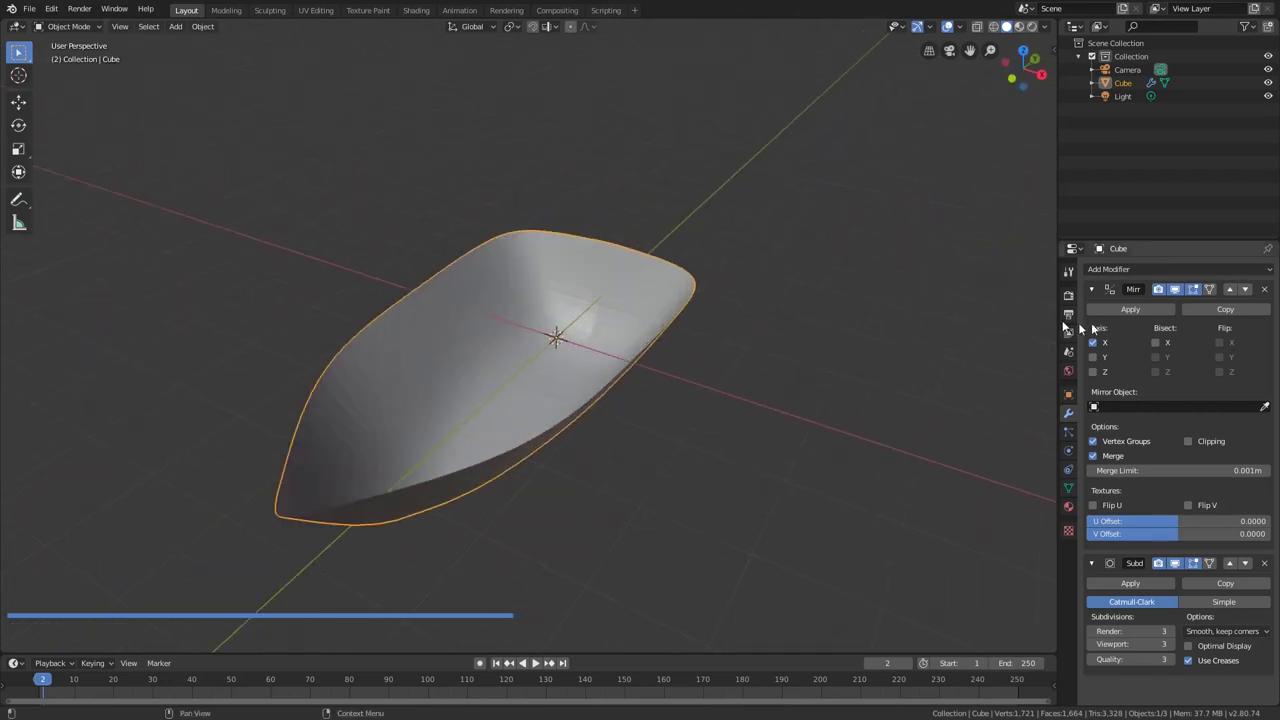
# - Add a Solidify modifier to the hull and set its thickness to 0.167 m
pyautogui.click(1146, 266)
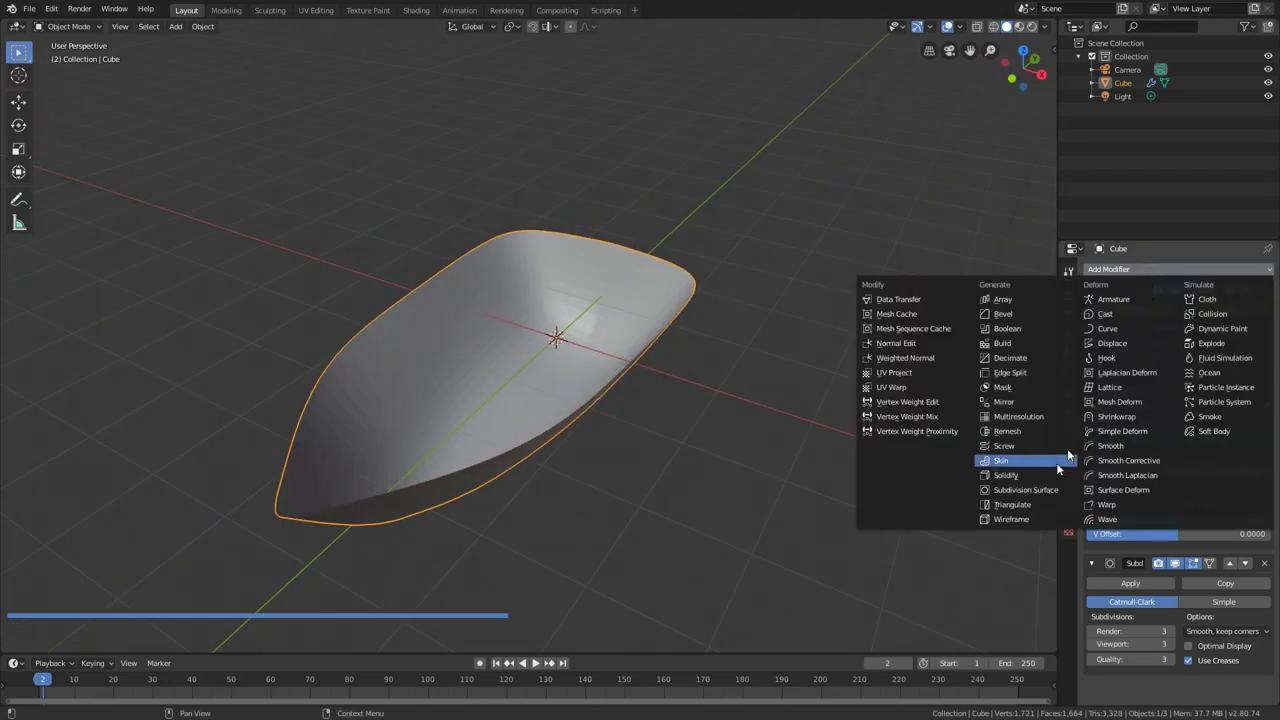
pyautogui.click(997, 477)
pyautogui.scroll(-4, 1219, 466)
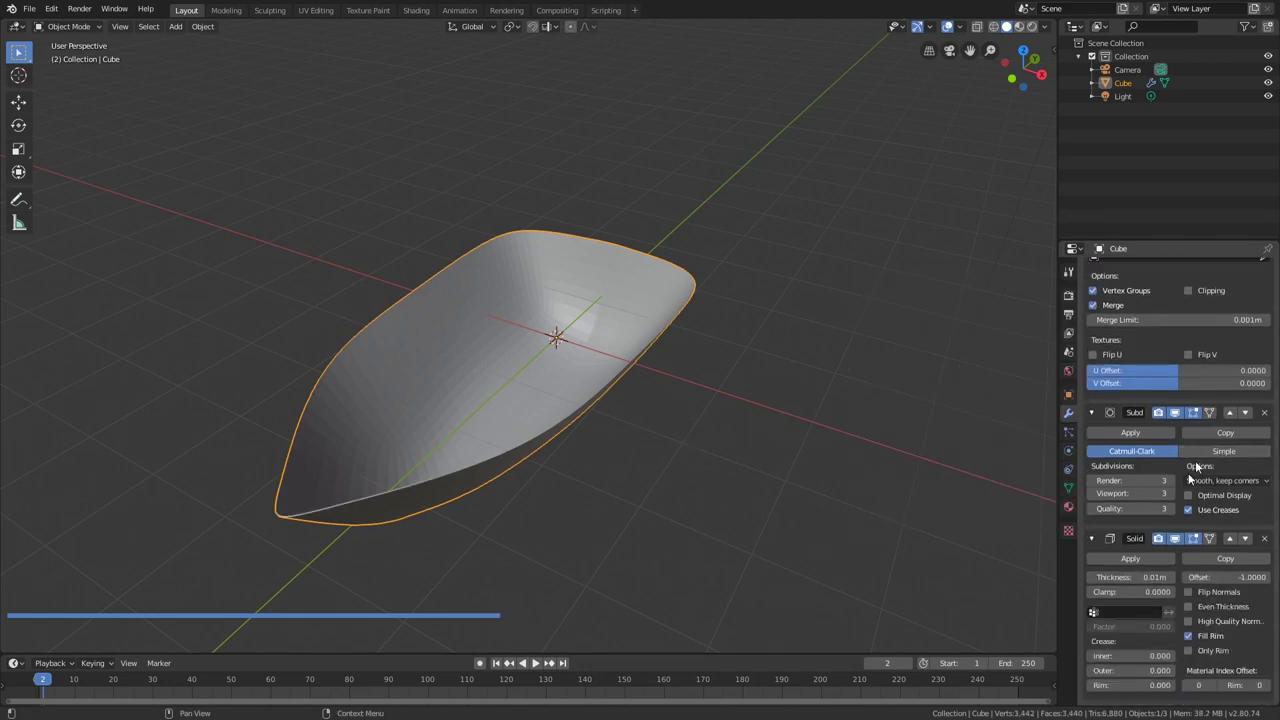
pyautogui.moveTo(1127, 577); pyautogui.dragTo(1161, 577)
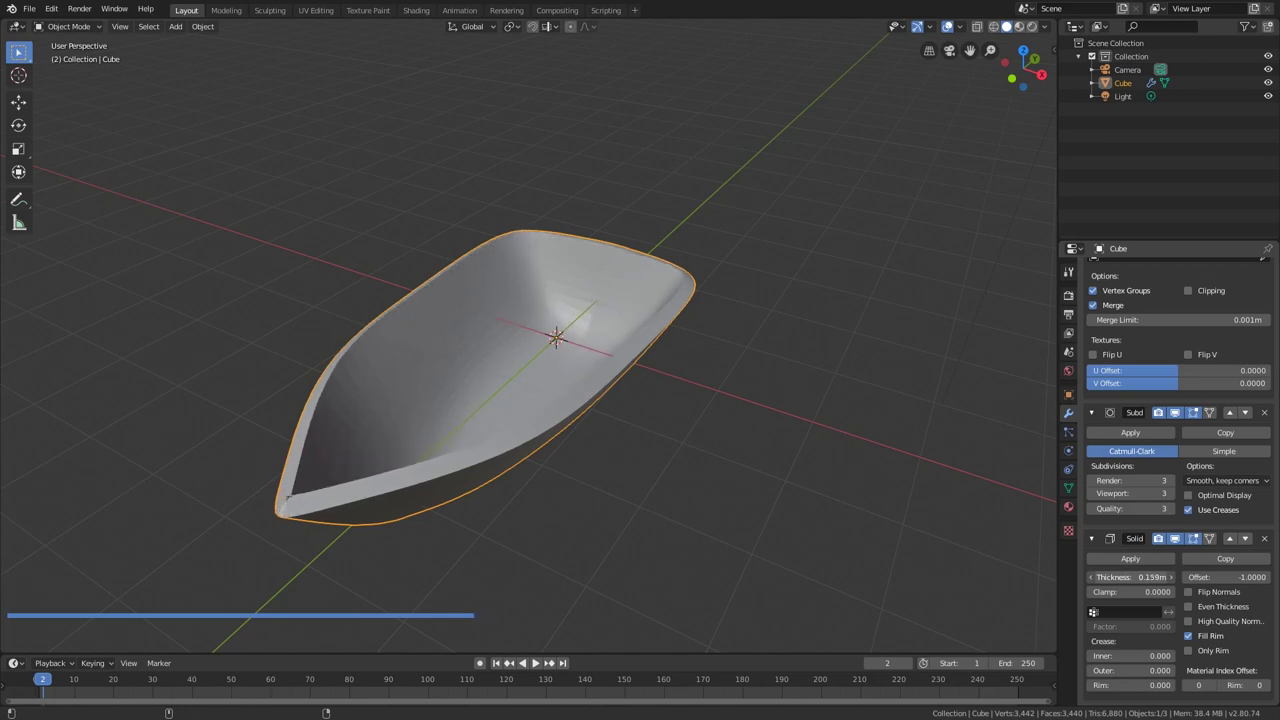
pyautogui.moveTo(593, 522); pyautogui.dragTo(445, 444, button='middle')
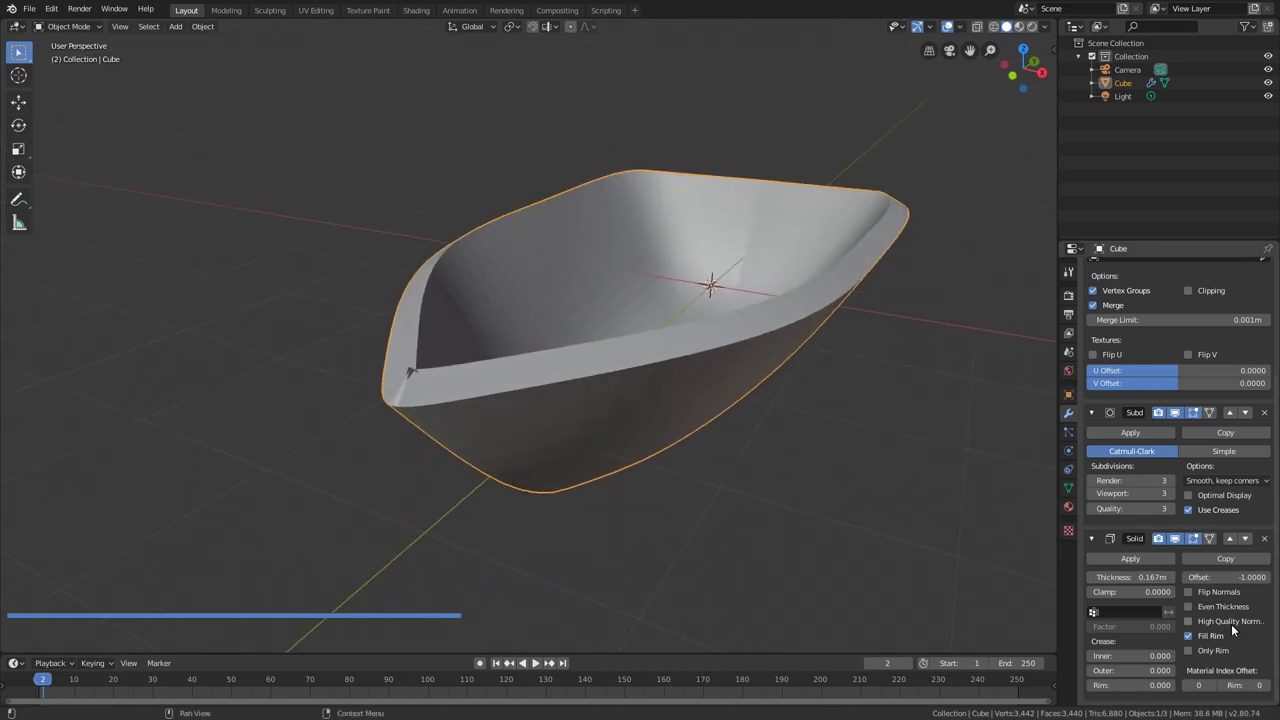
# - Slide the rim vertex nearest the bow along its edge toward the stern
pyautogui.press('Tab')
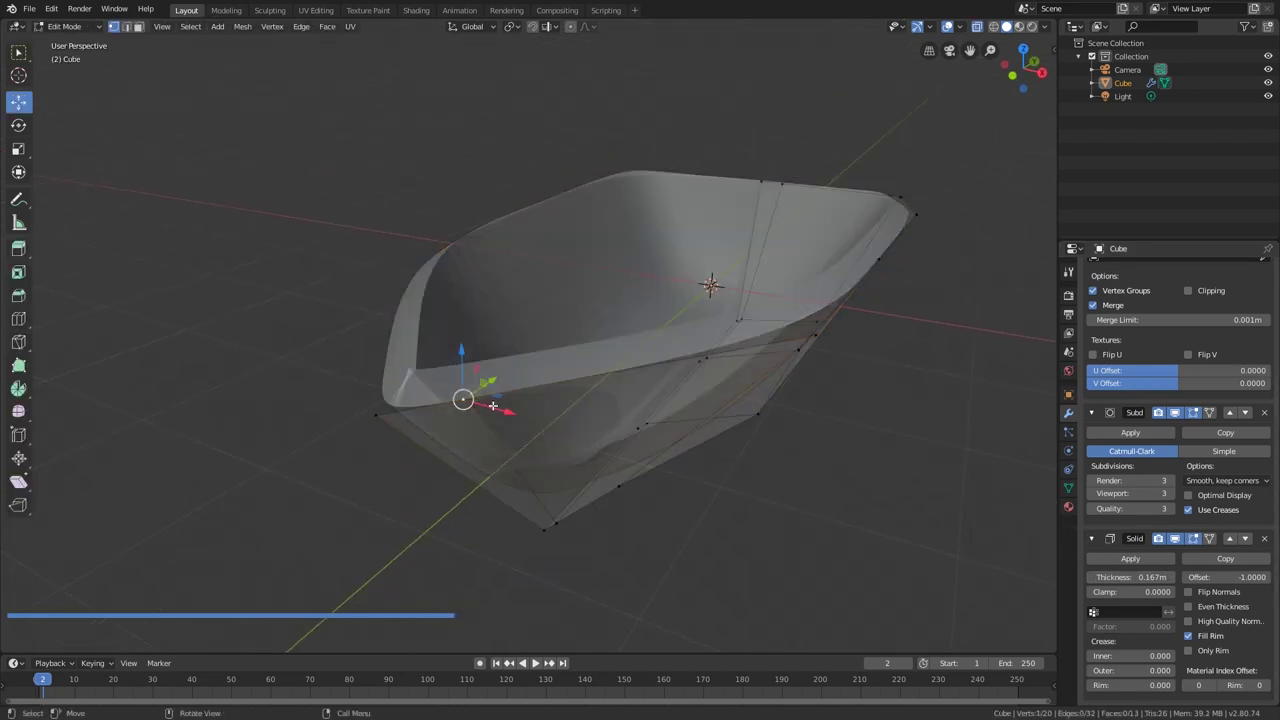
pyautogui.hotkey('shift', 'v')
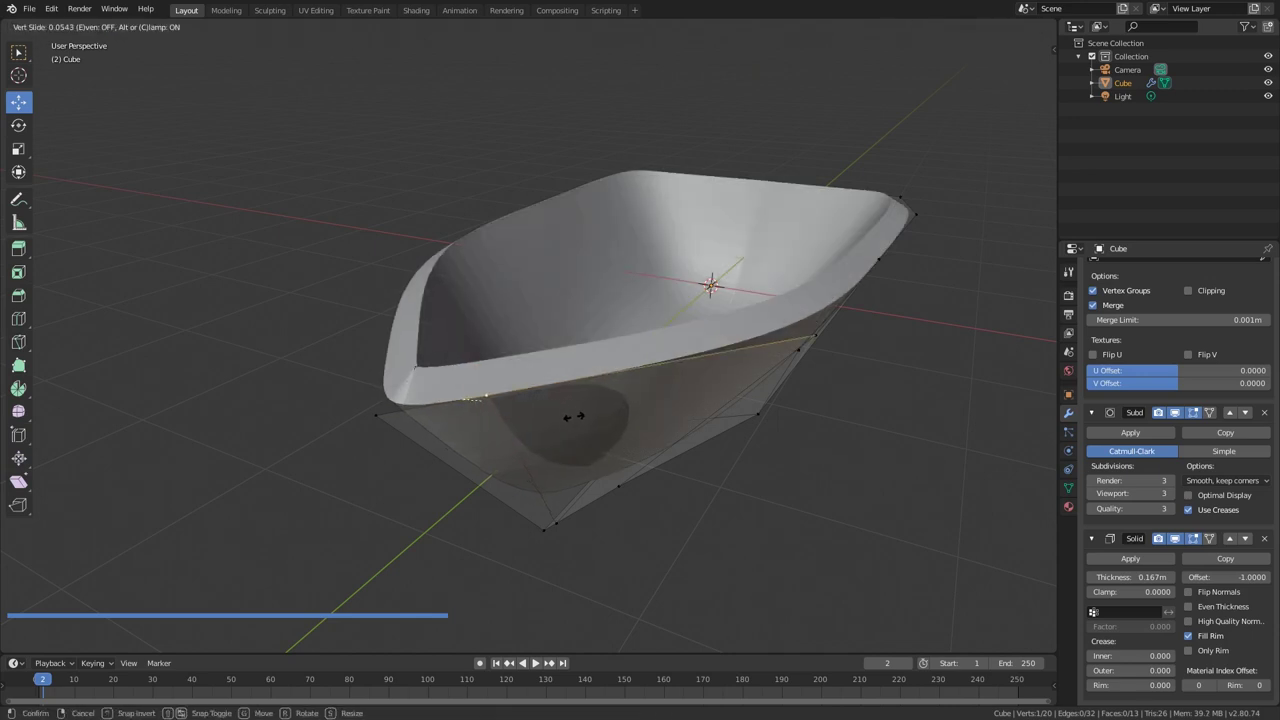
pyautogui.click(665, 428)
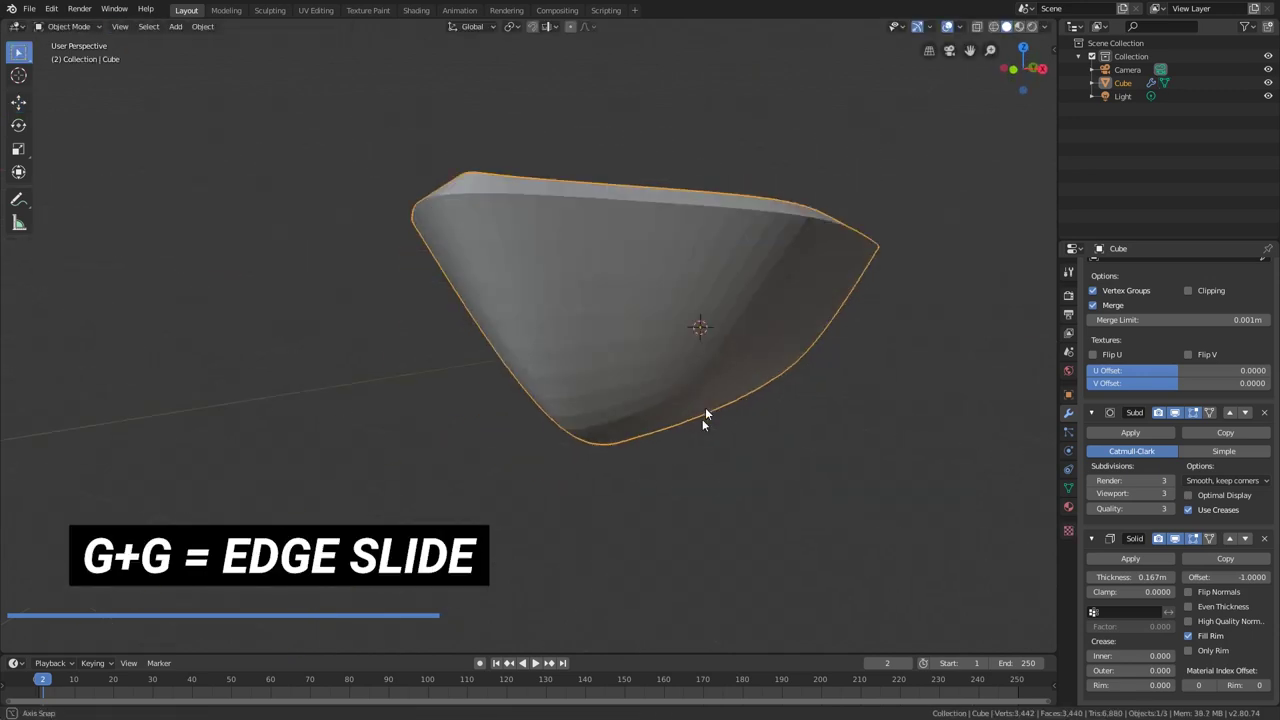
pyautogui.moveTo(705, 407); pyautogui.dragTo(764, 387, button='middle')
# - Duplicate the hull's upper rim edge loop in place and fill the copy with a face as a deck
pyautogui.press('Tab')
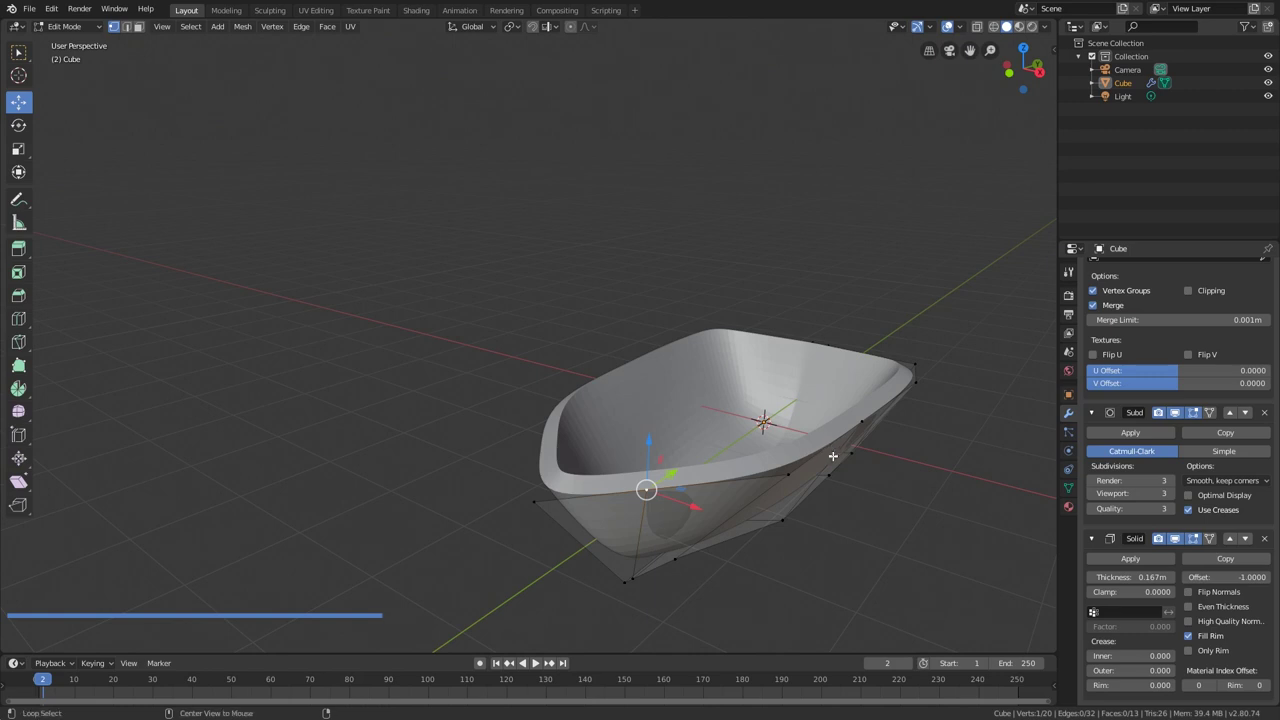
pyautogui.moveTo(825, 452); pyautogui.dragTo(851, 444, button='middle')
pyautogui.hotkey('shift', 'd')
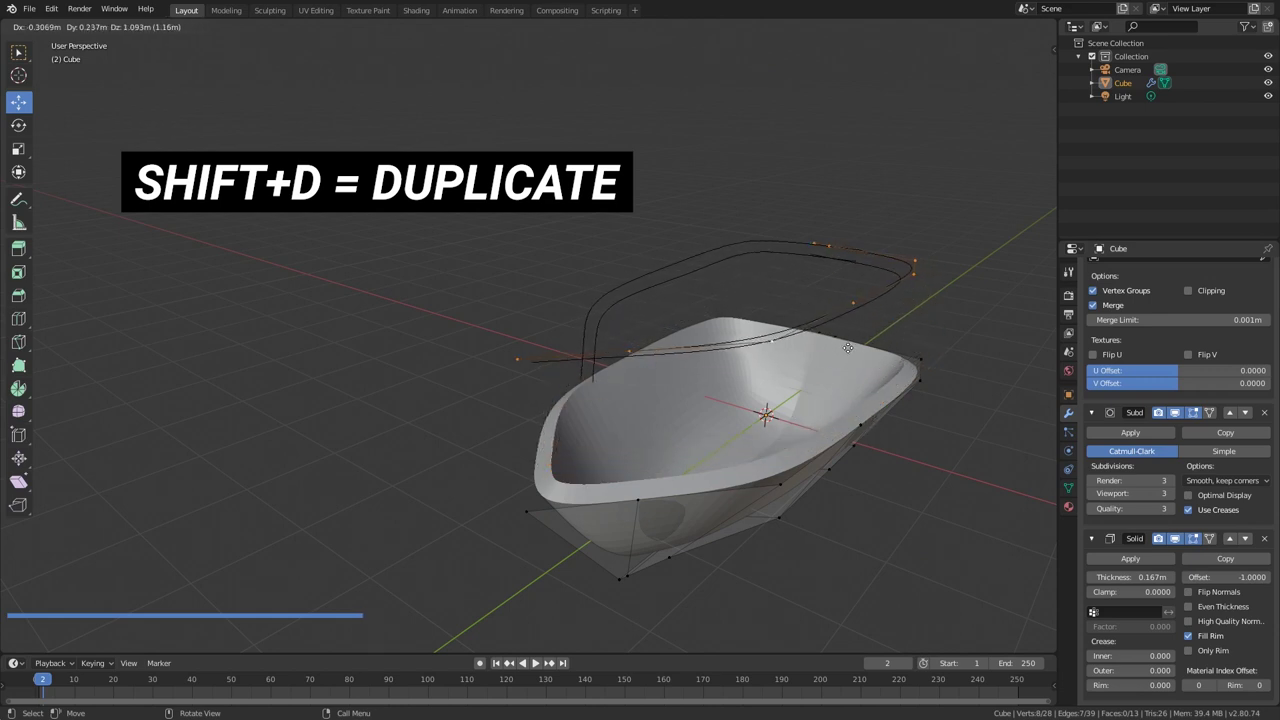
pyautogui.rightClick(920, 346)
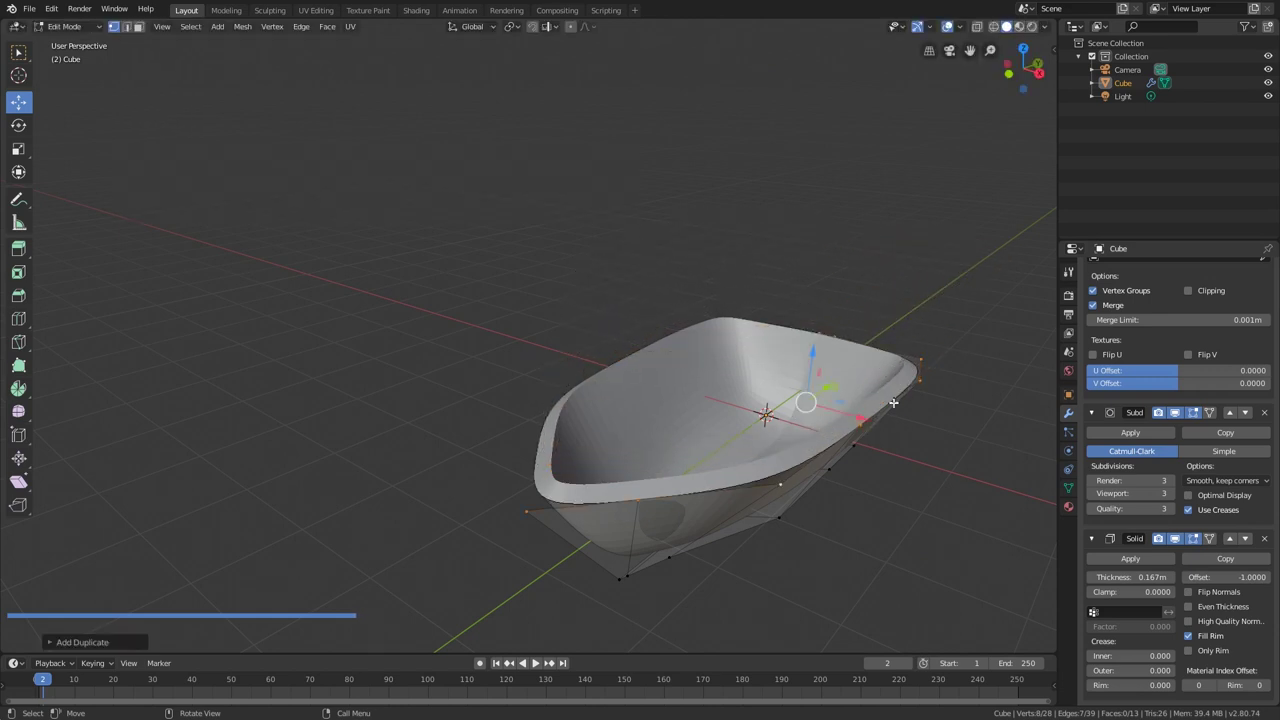
pyautogui.press('f')
# - Raise the new deck face along Z above the hull and enable Clipping in the Mirror modifier
pyautogui.moveTo(816, 356); pyautogui.dragTo(827, 316)
pyautogui.moveTo(865, 380)
pyautogui.mouseDown()
pyautogui.moveTo(846, 414)
pyautogui.moveTo(862, 387)
pyautogui.moveTo(868, 396)
pyautogui.mouseUp()
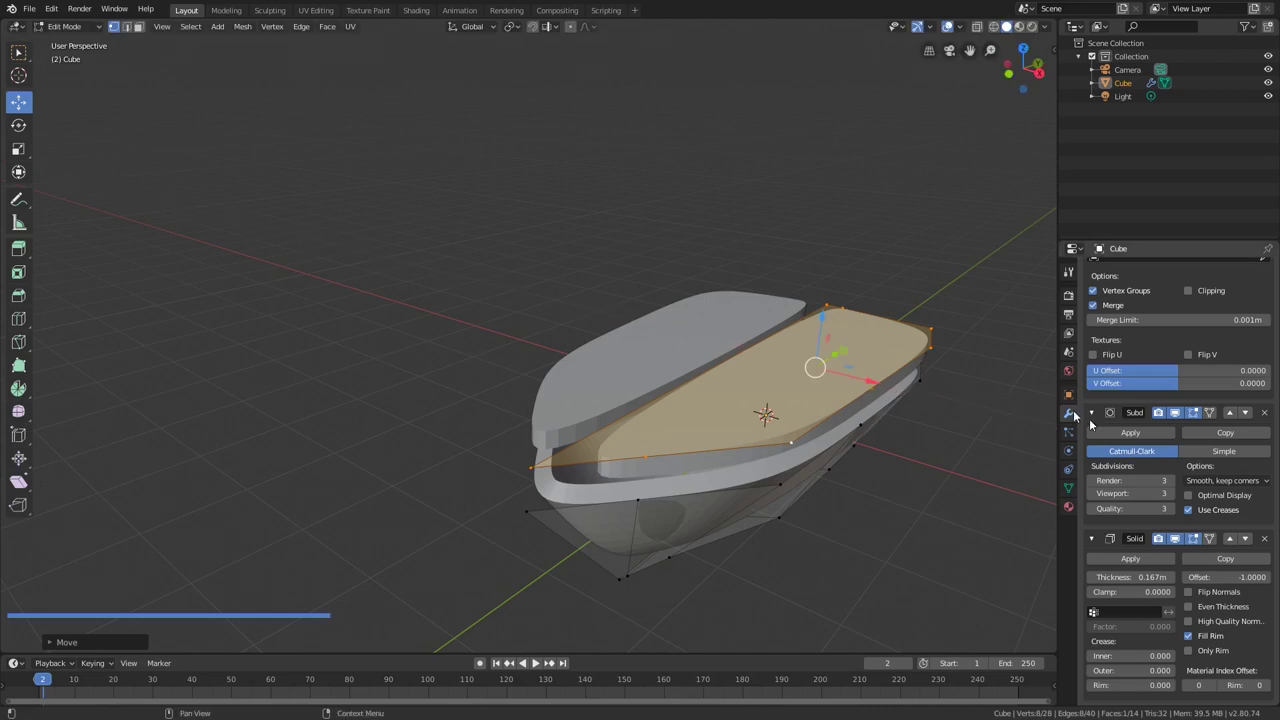
pyautogui.scroll(4, 1152, 475)
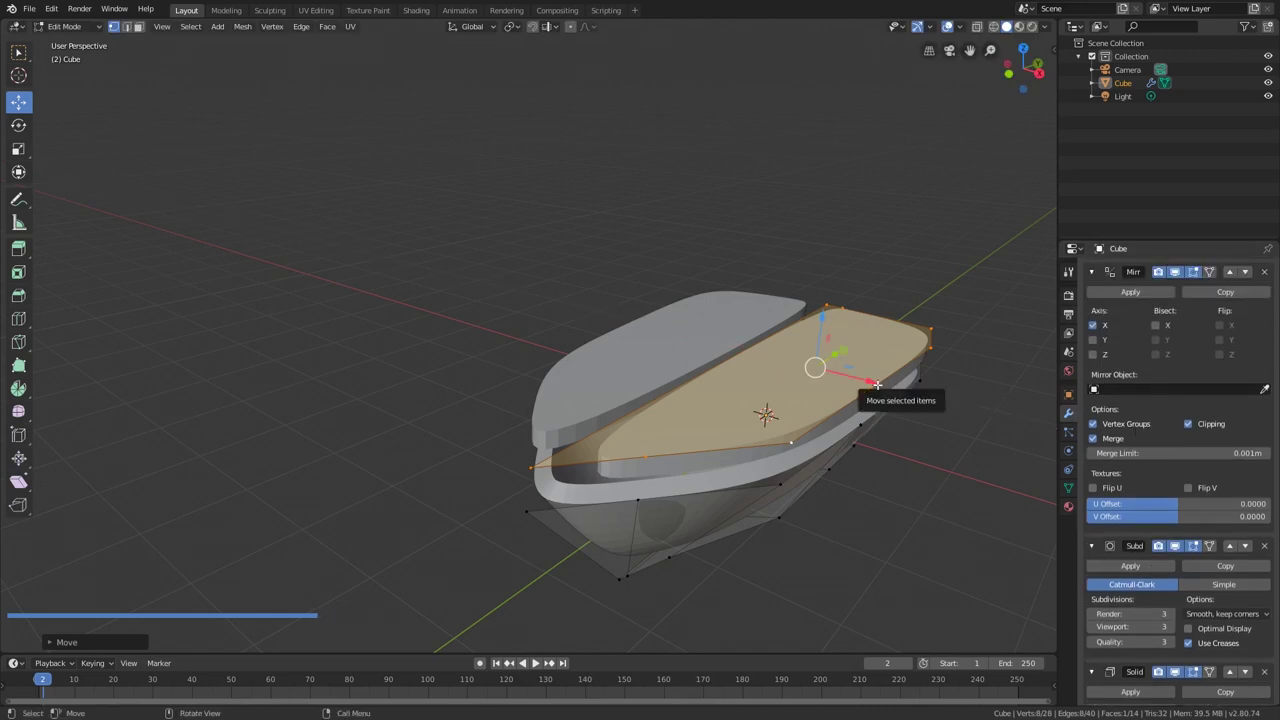
# - Move the deck face inward along X until its halves meet at the centre line, and lower it into the hull
pyautogui.moveTo(876, 384); pyautogui.dragTo(865, 385)
pyautogui.moveTo(850, 359); pyautogui.dragTo(875, 386, button='middle')
pyautogui.moveTo(820, 322); pyautogui.dragTo(849, 411)
pyautogui.keyDown('shift'); pyautogui.moveTo(831, 487); pyautogui.dragTo(831, 446, button='middle'); pyautogui.keyUp('shift')
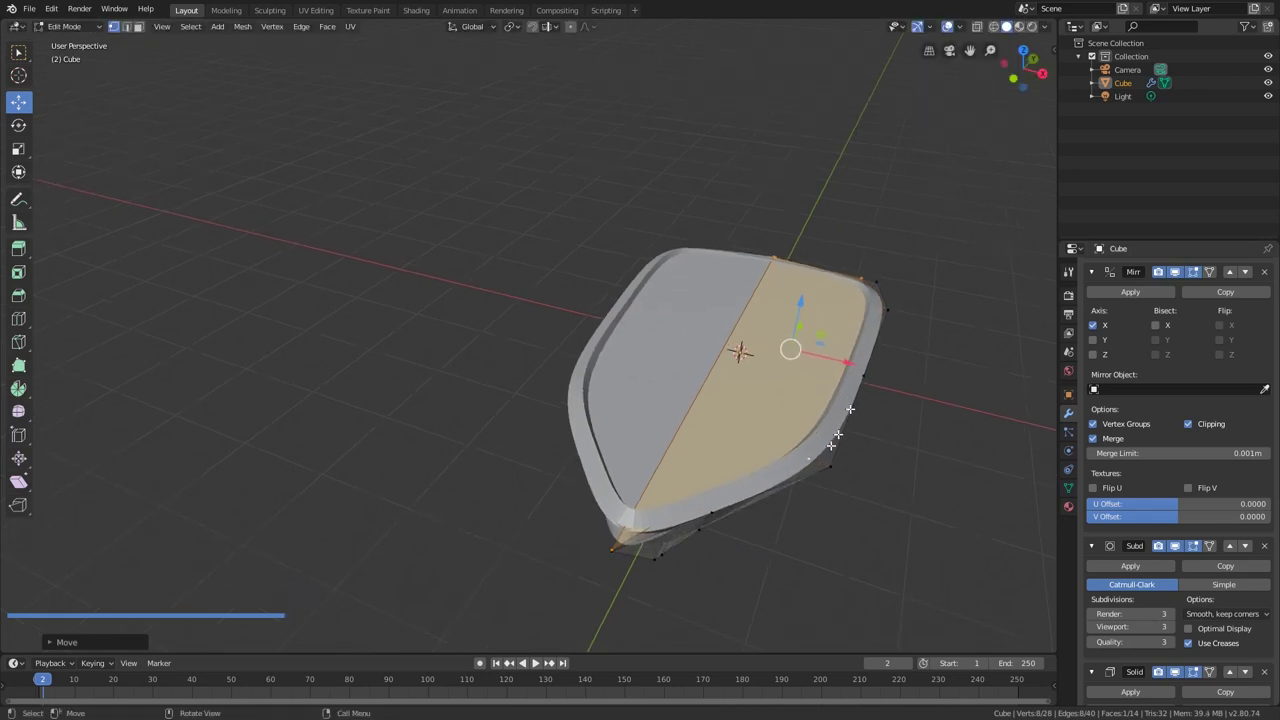
# - Move the deck's front tip vertex toward the stern along Y to fit it inside the bow
pyautogui.moveTo(638, 514); pyautogui.dragTo(655, 495)
pyautogui.moveTo(655, 495); pyautogui.dragTo(580, 375, button='middle')
pyautogui.scroll(4, 579, 373)
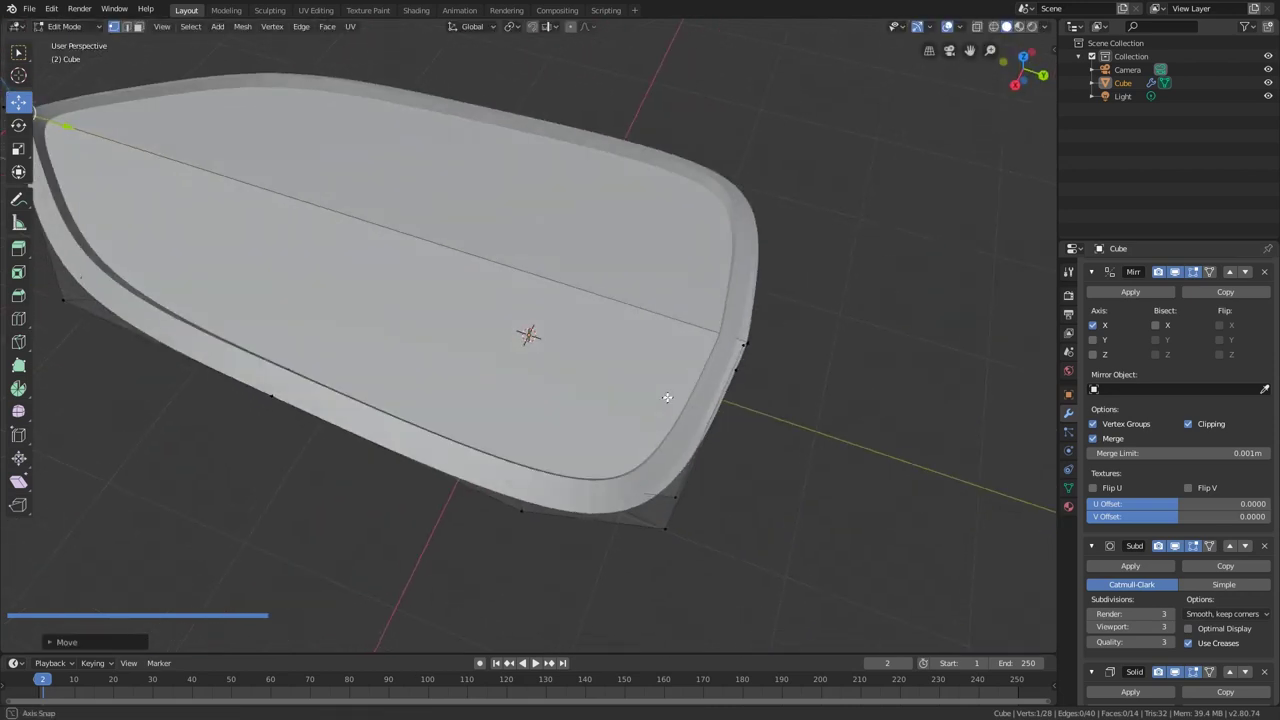
# - Move the deck's centre vertex at the stern inward along Y
pyautogui.click(751, 332)
pyautogui.moveTo(792, 354); pyautogui.dragTo(800, 326, button='middle')
pyautogui.hotkey('alt', 'z')
pyautogui.scroll(5, 791, 346)
pyautogui.scroll(-5, 768, 355)
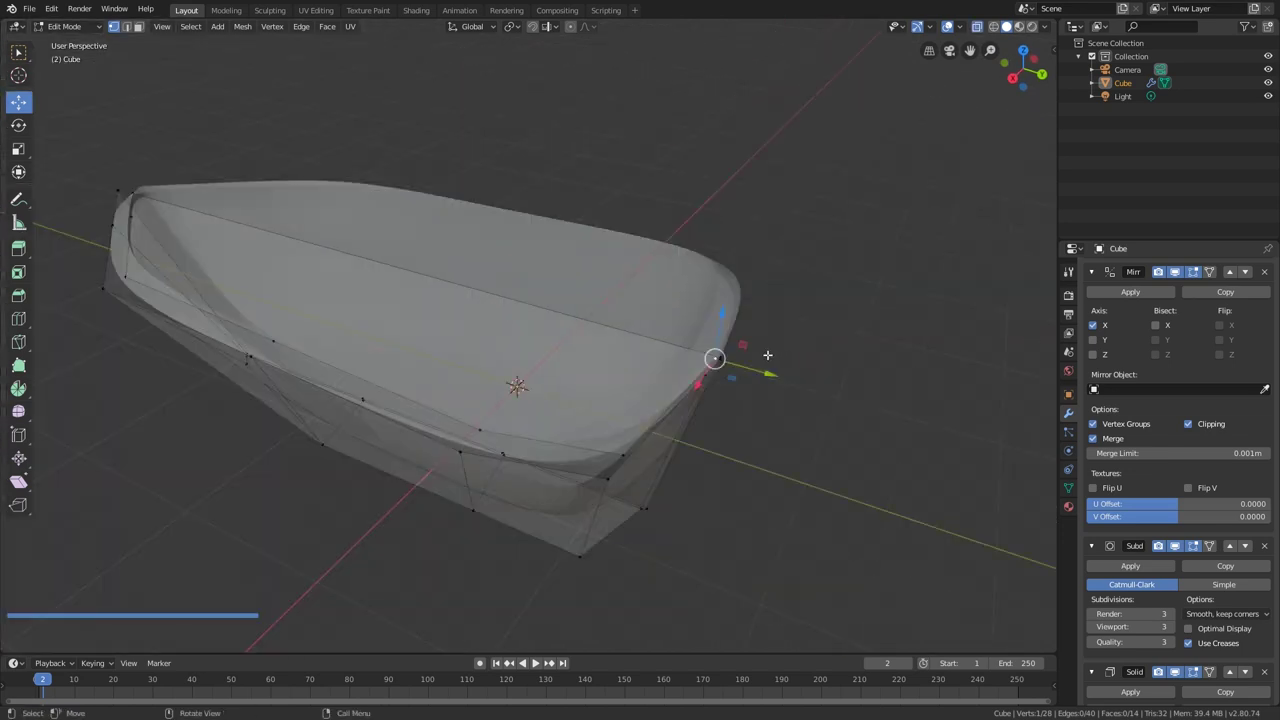
pyautogui.hotkey('alt', 'z')
pyautogui.moveTo(766, 372); pyautogui.dragTo(752, 374)
pyautogui.moveTo(660, 365)
pyautogui.mouseDown()
pyautogui.moveTo(509, 360)
pyautogui.moveTo(680, 373)
pyautogui.mouseUp()
pyautogui.rightClick(680, 373)
# - Select the short deck edge at the centre of the stern and move it toward the bow along Y
pyautogui.hotkey('alt', 'z')
pyautogui.scroll(4, 755, 374)
pyautogui.scroll(-4, 756, 374)
pyautogui.moveTo(759, 374); pyautogui.dragTo(743, 378, button='middle')
pyautogui.scroll(3, 743, 377)
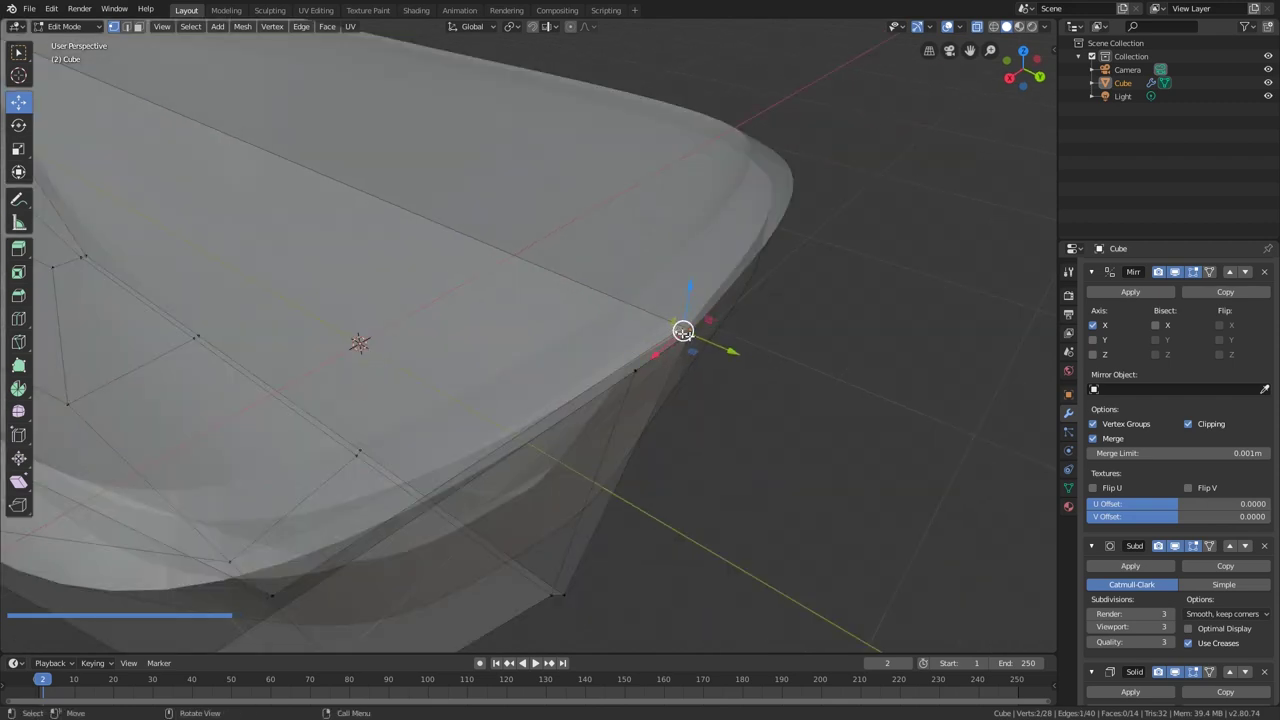
pyautogui.hotkey('alt', 'z')
pyautogui.moveTo(700, 341); pyautogui.dragTo(663, 338)
pyautogui.scroll(-3, 672, 344)
pyautogui.moveTo(673, 347); pyautogui.dragTo(696, 340, button='middle')
# - Move the deck's stern corner vertex about 0.16 m toward the bow along Y
pyautogui.click(595, 437)
pyautogui.moveTo(597, 438); pyautogui.dragTo(683, 405, button='middle')
pyautogui.scroll(3, 686, 423)
pyautogui.press('g')
pyautogui.press('Escape')
pyautogui.press('g')
pyautogui.press('y')
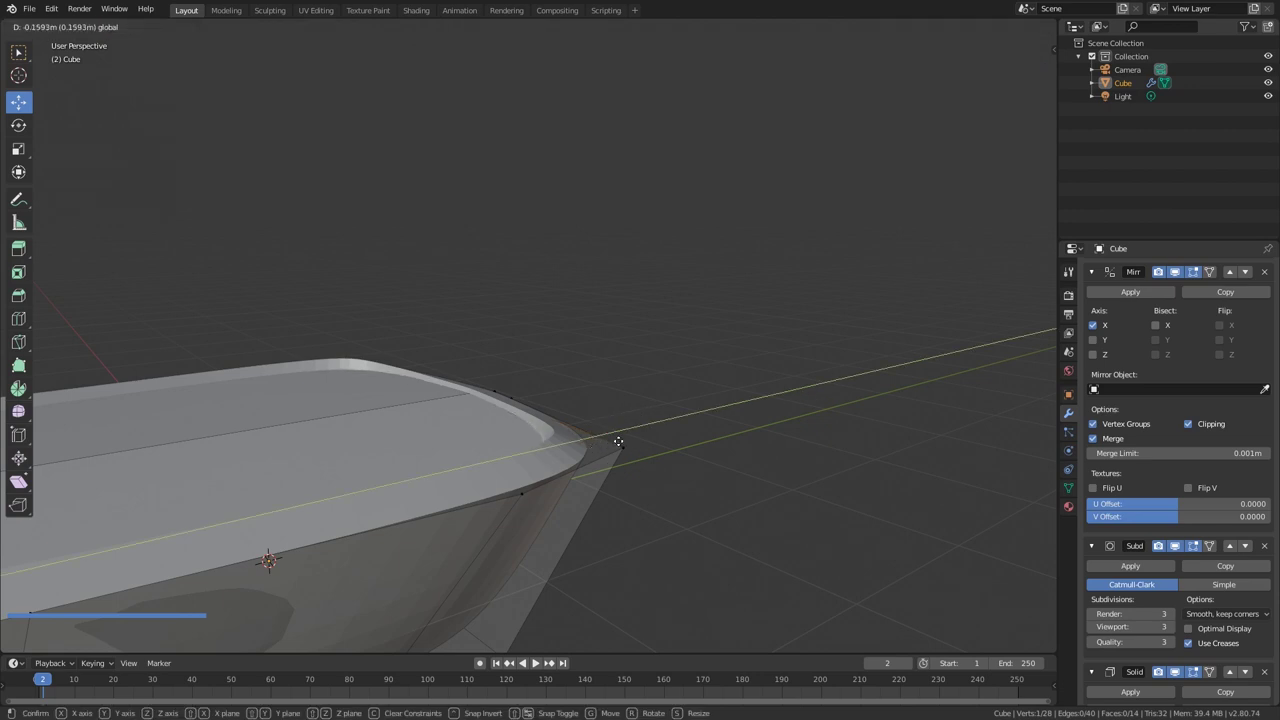
pyautogui.click(618, 442)
# - Examine the fit of the deck inside the hull from several angles in Object Mode
pyautogui.scroll(-4, 620, 443)
pyautogui.moveTo(620, 443); pyautogui.dragTo(645, 360, button='middle')
pyautogui.press('Tab')
pyautogui.scroll(-3, 686, 558)
pyautogui.press('Tab')
pyautogui.scroll(3, 591, 363)
pyautogui.press('Tab')
pyautogui.scroll(-3, 561, 391)
pyautogui.moveTo(570, 388); pyautogui.dragTo(519, 424, button='middle')
# - Pull the deck's bow vertex further inward along Y, away from the hull's tip
pyautogui.press('Tab')
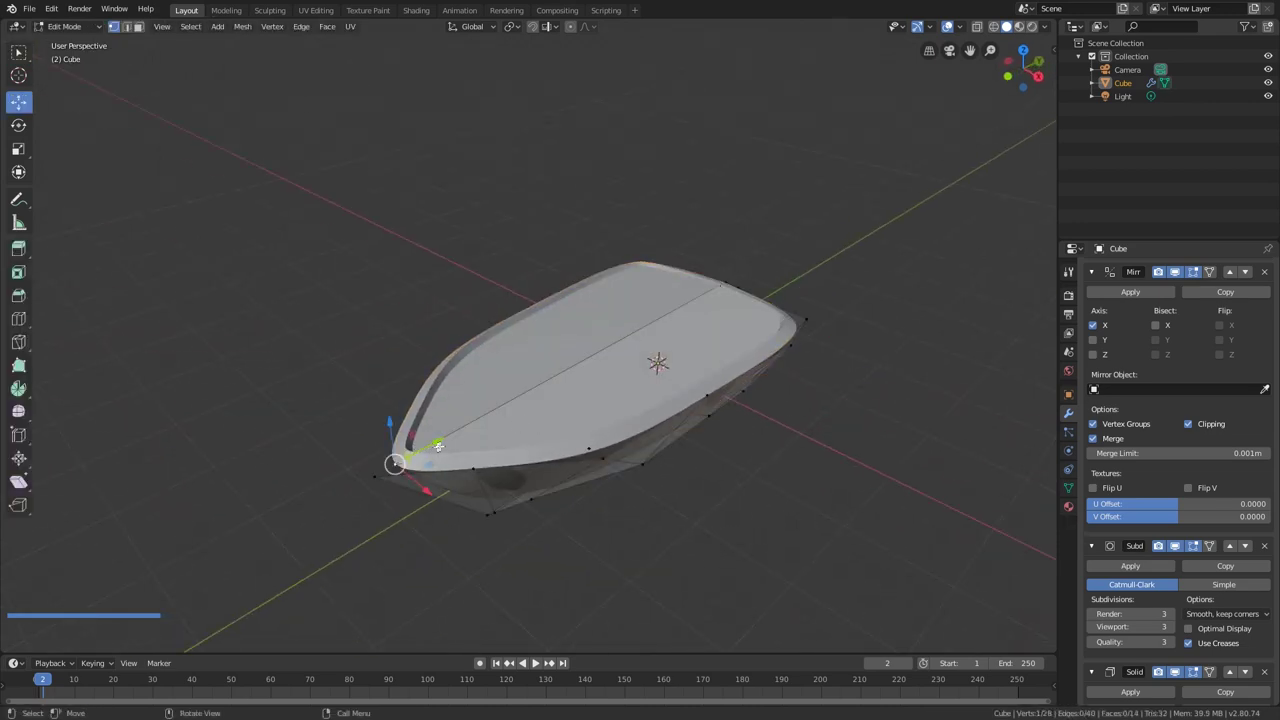
pyautogui.moveTo(439, 446); pyautogui.dragTo(444, 415)
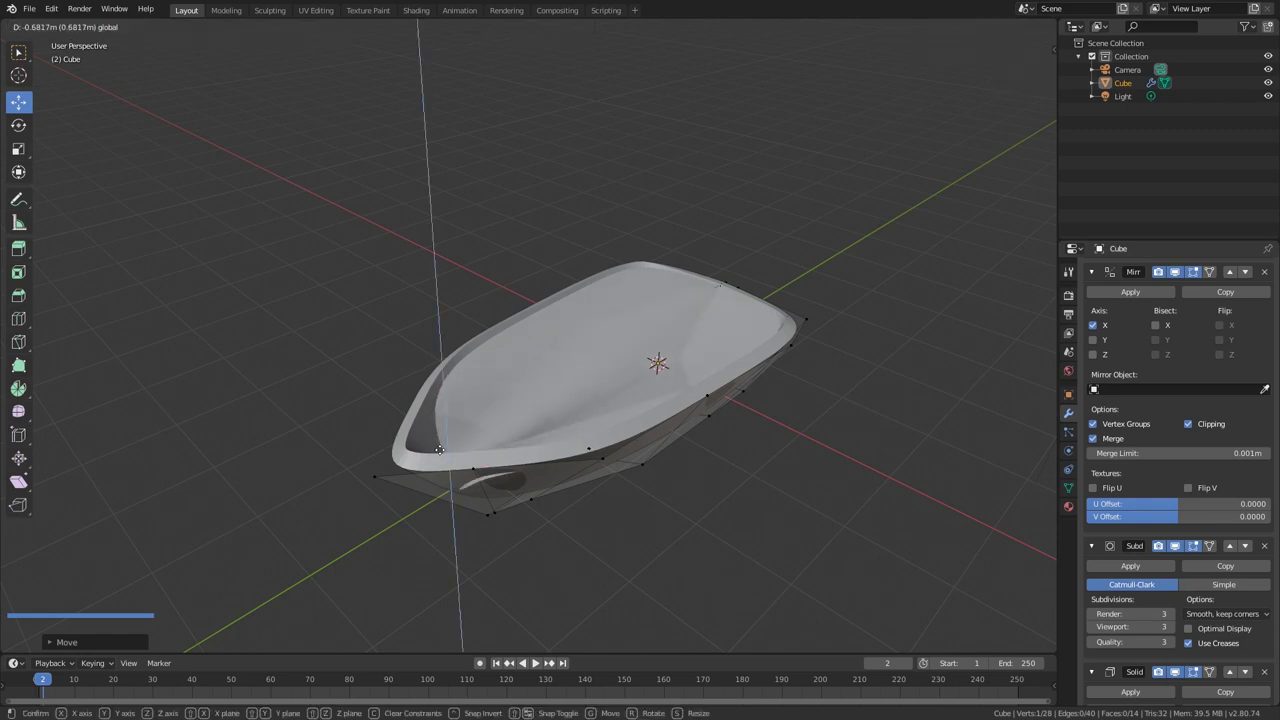
pyautogui.rightClick(440, 450)
pyautogui.press('Tab')
pyautogui.moveTo(551, 409); pyautogui.dragTo(561, 320, button='middle')
pyautogui.scroll(3, 577, 386)
# - In the right side view, select the bow section's vertices and move them toward the stern along Y
pyautogui.press('KP_1')
pyautogui.press('KP_3')
pyautogui.press('Tab')
pyautogui.scroll(3, 561, 320)
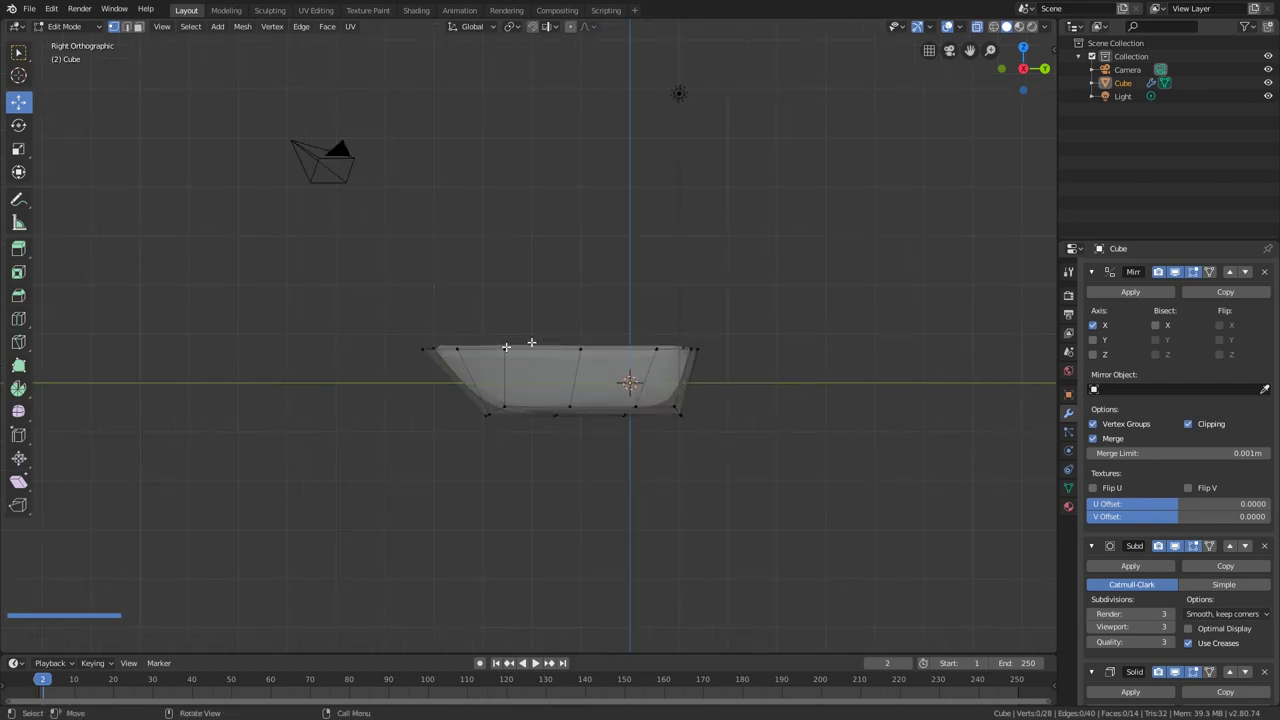
pyautogui.press('c')
pyautogui.moveTo(457, 343); pyautogui.dragTo(492, 418)
pyautogui.rightClick(492, 418)
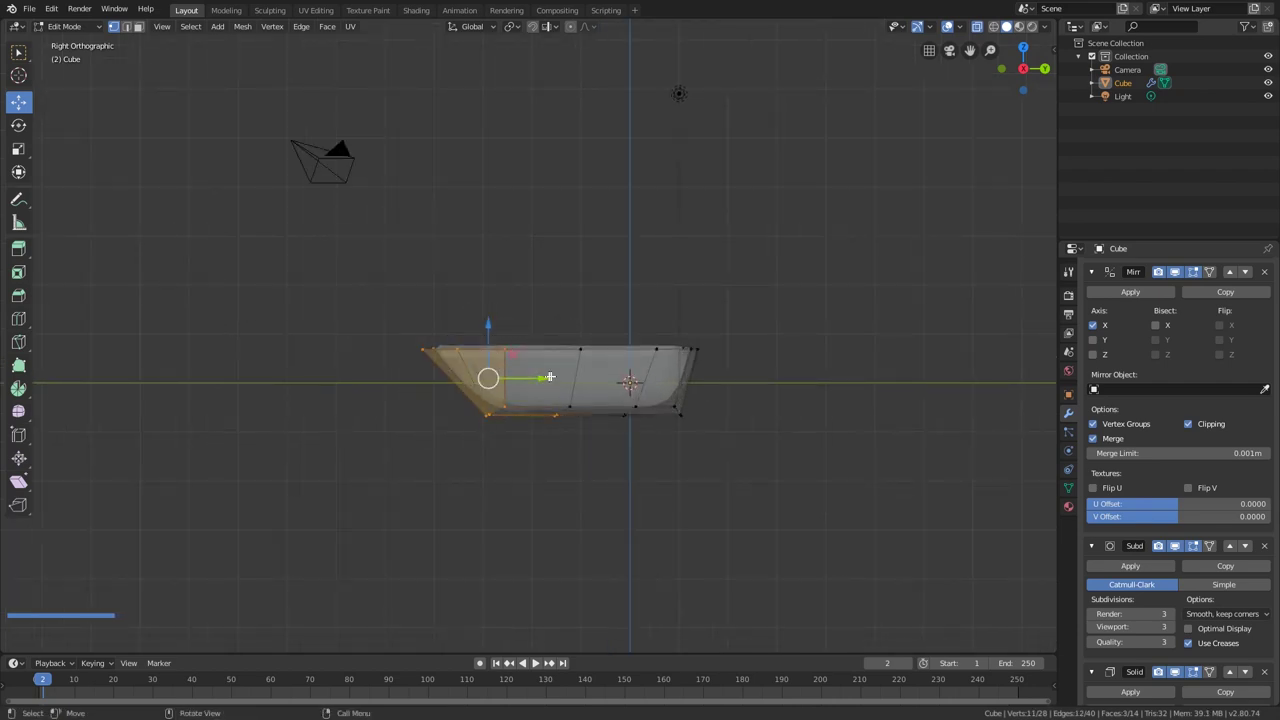
pyautogui.press('c')
pyautogui.rightClick(457, 371)
pyautogui.press('g')
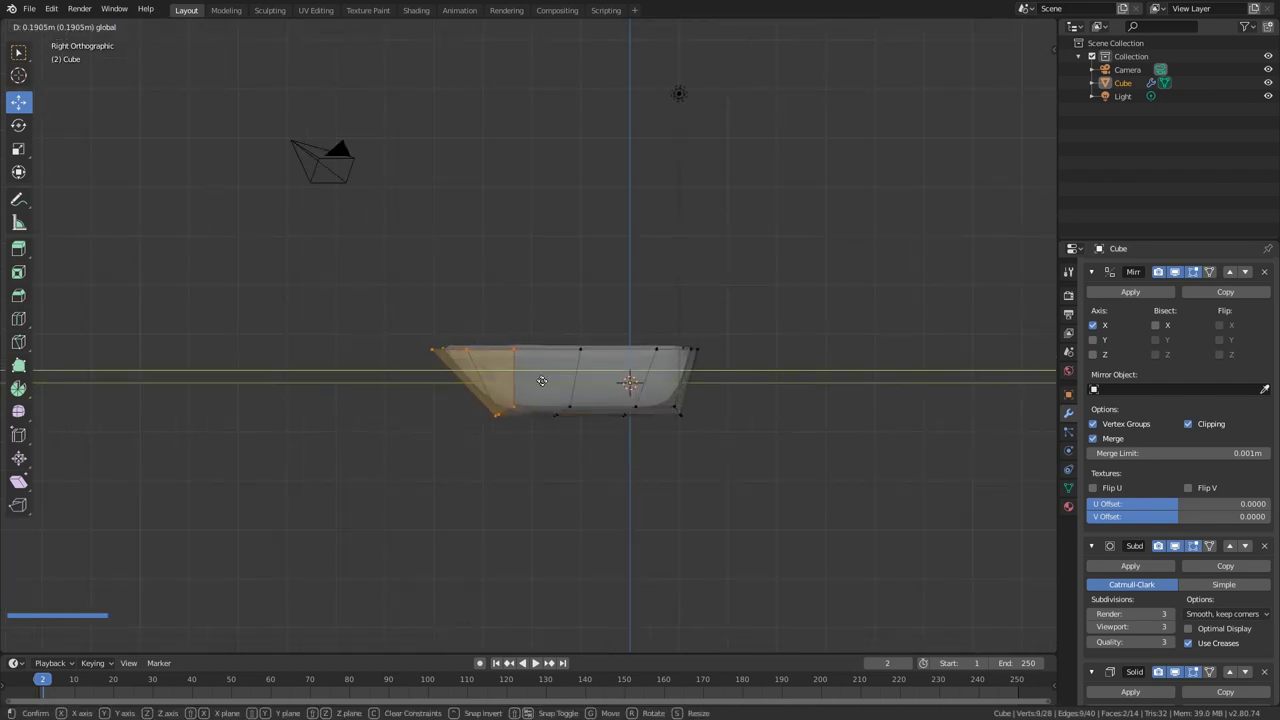
pyautogui.click(553, 387)
# - Select the bottom vertices in the middle of the hull and lower them along Z
pyautogui.scroll(1, 600, 430)
pyautogui.hotkey('alt', 'a')
pyautogui.press('c')
pyautogui.moveTo(552, 462); pyautogui.dragTo(630, 460)
pyautogui.rightClick(630, 460)
pyautogui.moveTo(585, 368); pyautogui.dragTo(571, 423)
pyautogui.press('Tab')
pyautogui.scroll(-2, 591, 433)
pyautogui.scroll(7, 591, 433)
pyautogui.moveTo(591, 433); pyautogui.dragTo(820, 514, button='middle')
pyautogui.scroll(5, 517, 220)
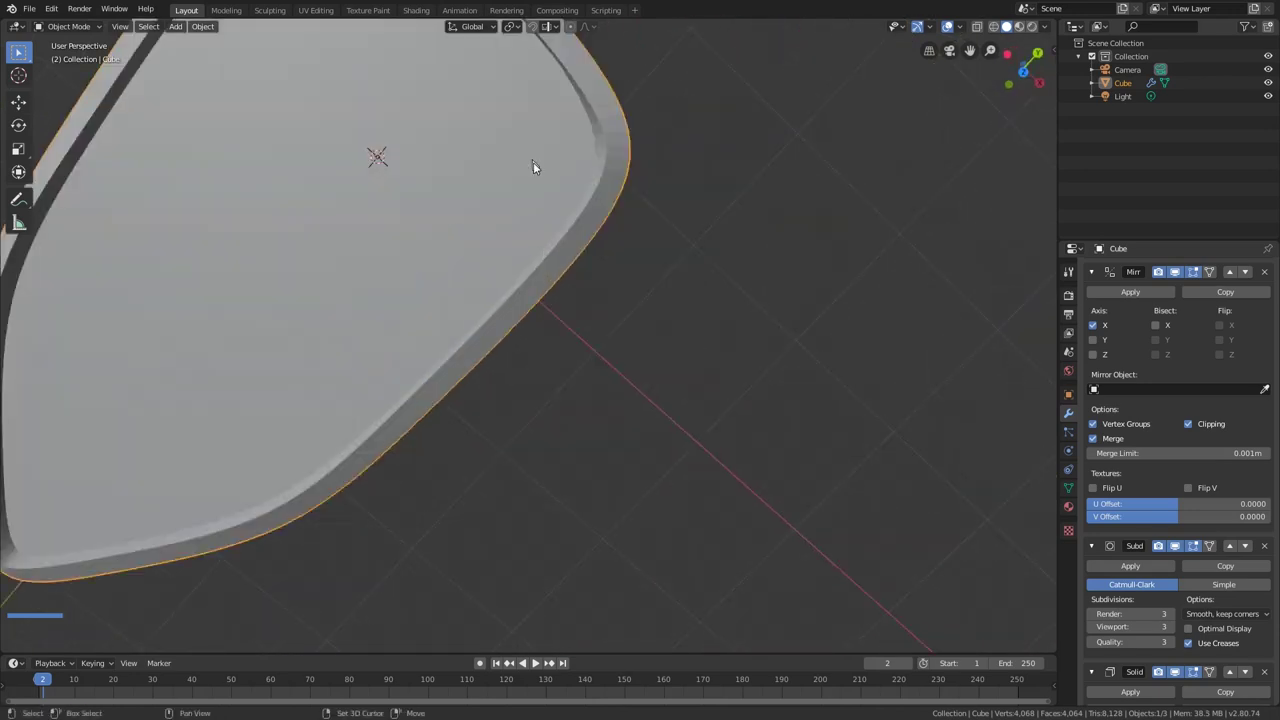
# - In the top view, move the deck's corner vertex at the stern to refine its fit against the hull's rim
pyautogui.keyDown('shift'); pyautogui.moveTo(537, 179); pyautogui.dragTo(584, 334, button='middle'); pyautogui.keyUp('shift')
pyautogui.press('Tab')
pyautogui.moveTo(674, 320); pyautogui.dragTo(689, 301, button='middle')
pyautogui.hotkey('alt', 'z')
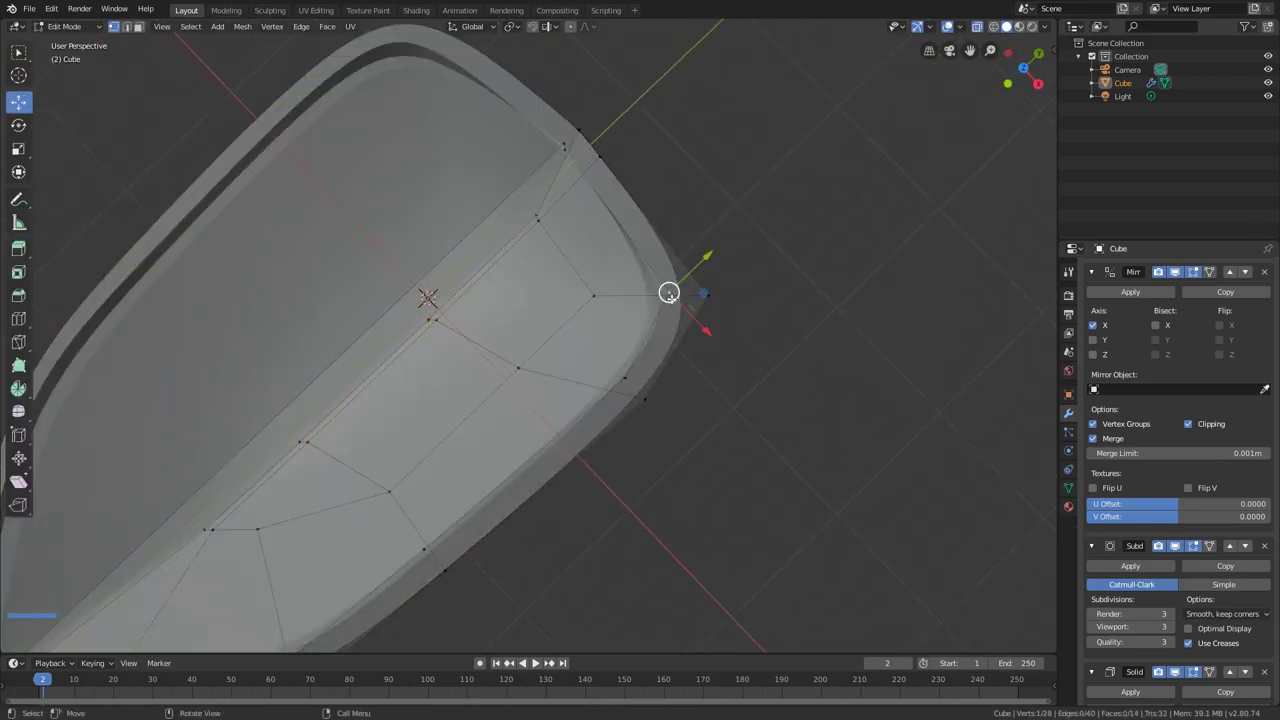
pyautogui.press('KP_7')
pyautogui.scroll(4, 671, 298)
pyautogui.press('g')
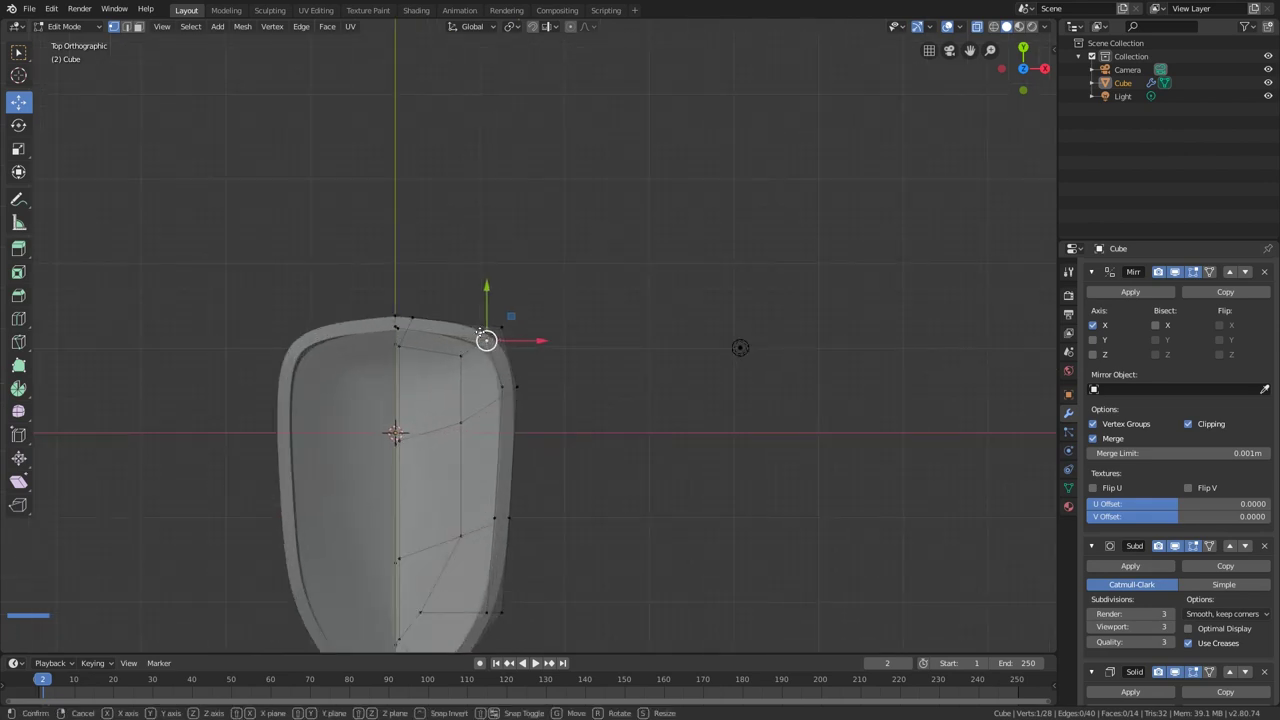
pyautogui.click(598, 274)
pyautogui.press('Tab')
pyautogui.moveTo(600, 397); pyautogui.dragTo(679, 325, button='middle')
pyautogui.scroll(-6, 512, 293)
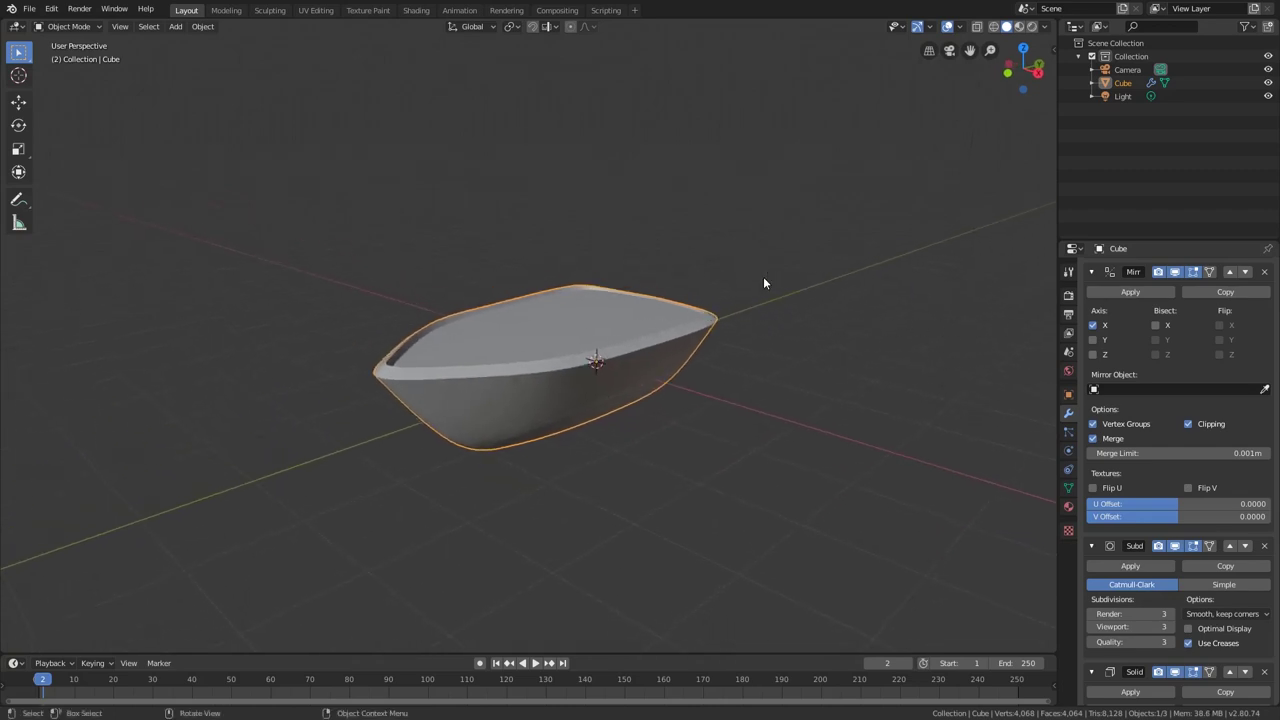
pyautogui.moveTo(694, 294)
pyautogui.mouseDown(button='middle')
pyautogui.moveTo(669, 289)
pyautogui.moveTo(654, 309)
pyautogui.moveTo(678, 303)
pyautogui.mouseUp(button='middle')
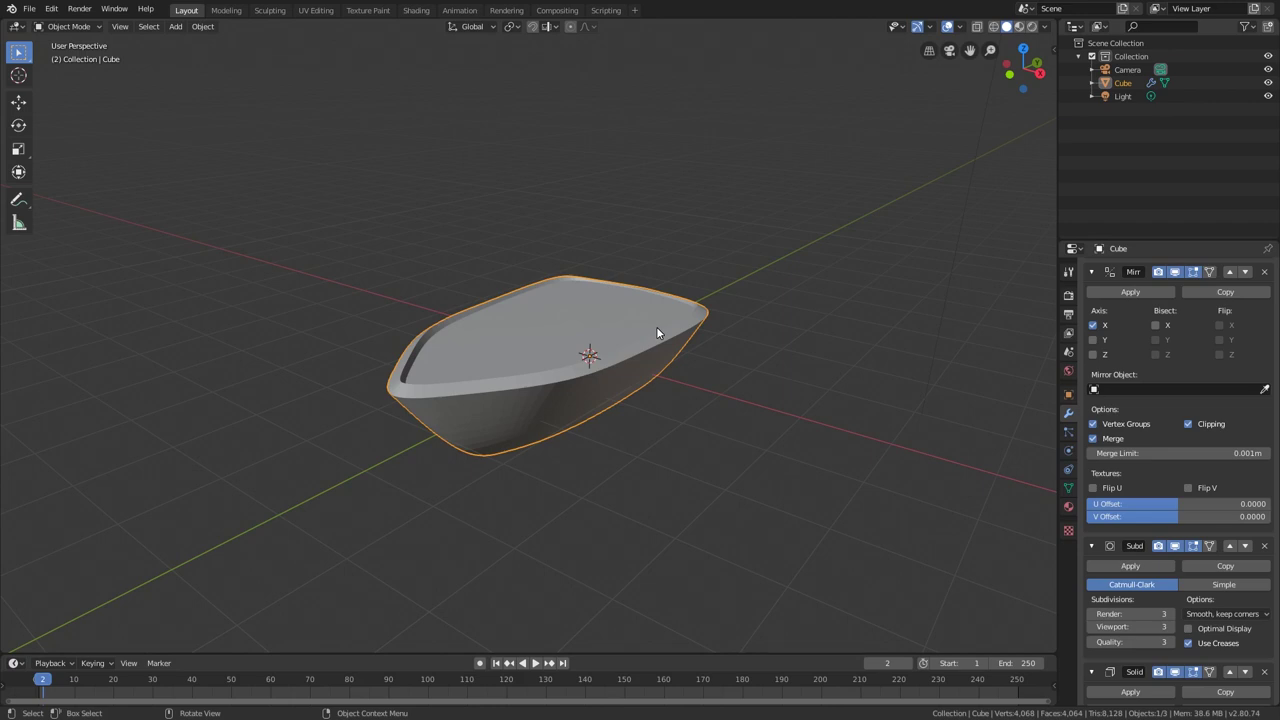
# - Add a cube for the water and flatten it along Z in Edit Mode
pyautogui.hotkey('shift', 'a')
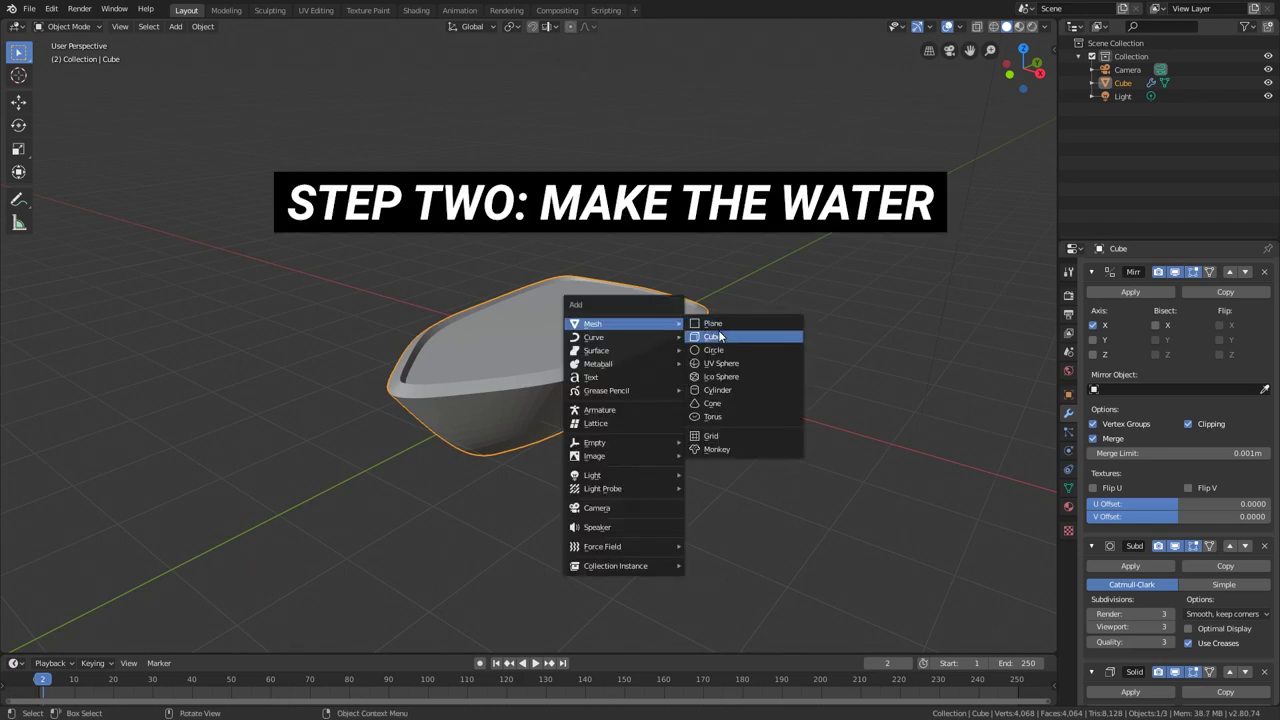
pyautogui.click(744, 329)
pyautogui.moveTo(744, 329)
pyautogui.mouseDown(button='middle')
pyautogui.moveTo(629, 320)
pyautogui.moveTo(747, 314)
pyautogui.mouseUp(button='middle')
pyautogui.press('Tab')
pyautogui.press('z')
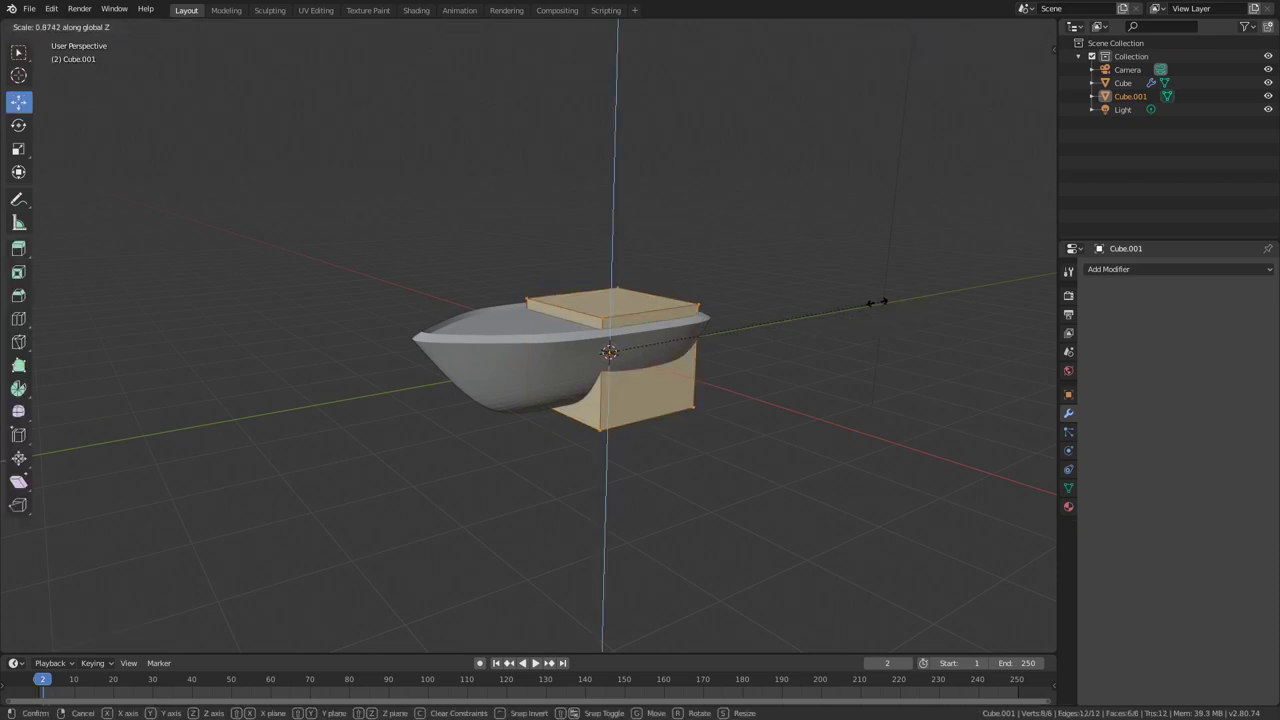
pyautogui.click(681, 319)
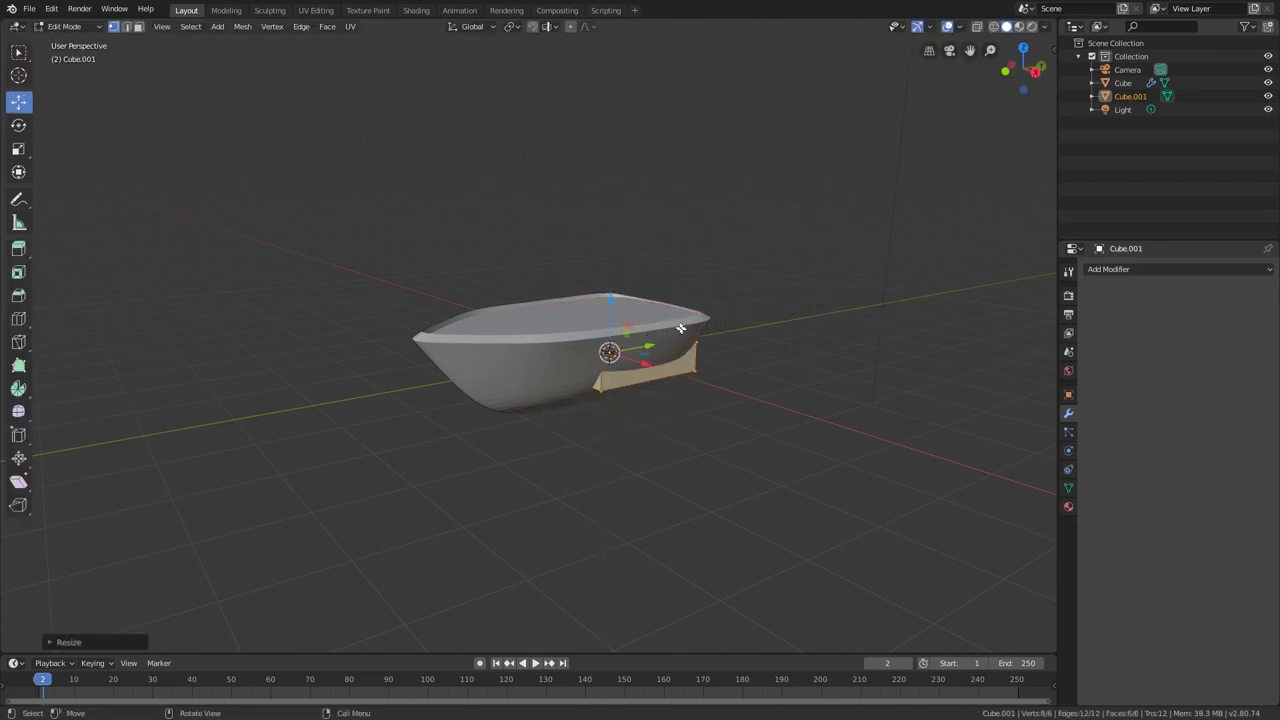
# - Enlarge the flattened cube in X and Y only, so it forms a wide slab around the boat
pyautogui.press('s')
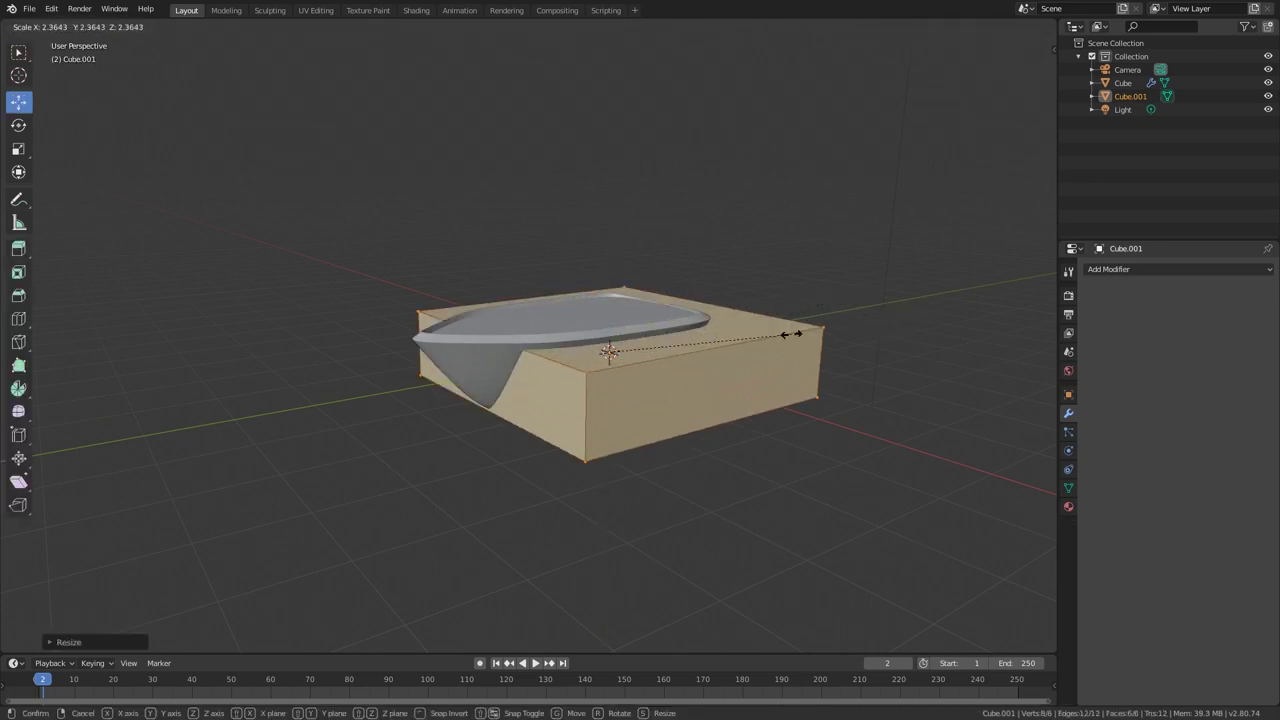
pyautogui.hotkey('shift', 'z')
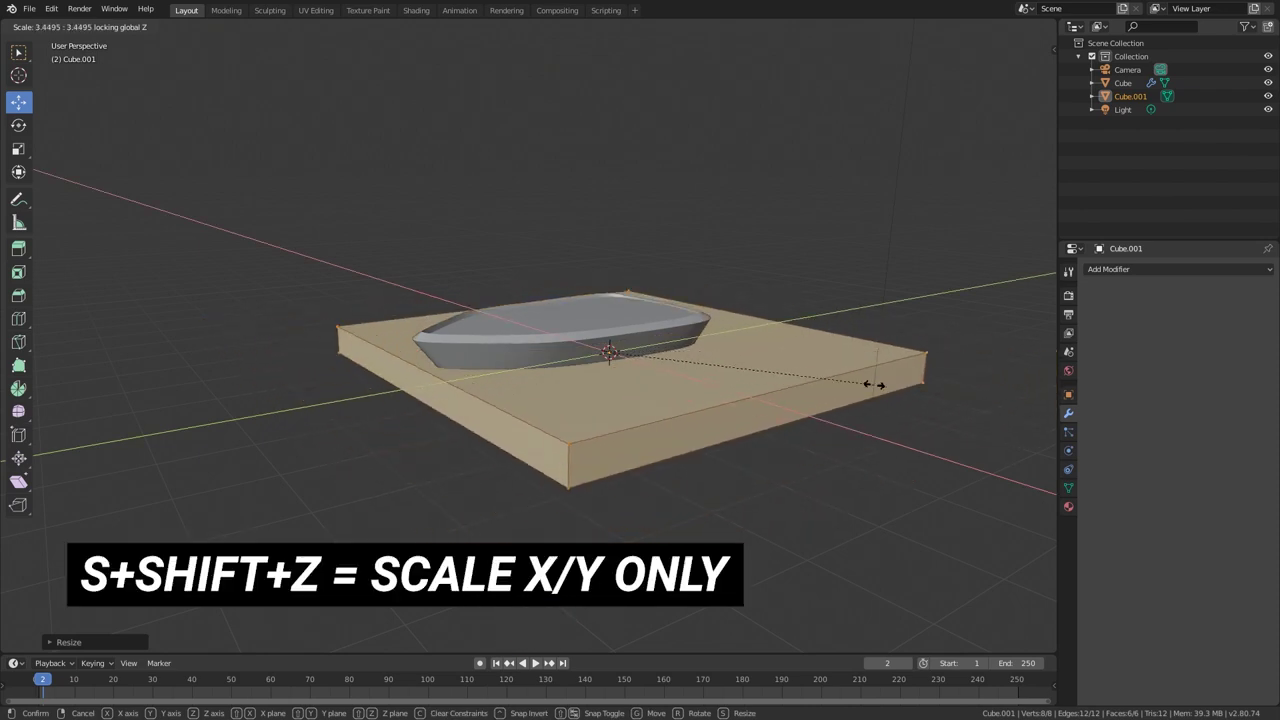
pyautogui.click(952, 388)
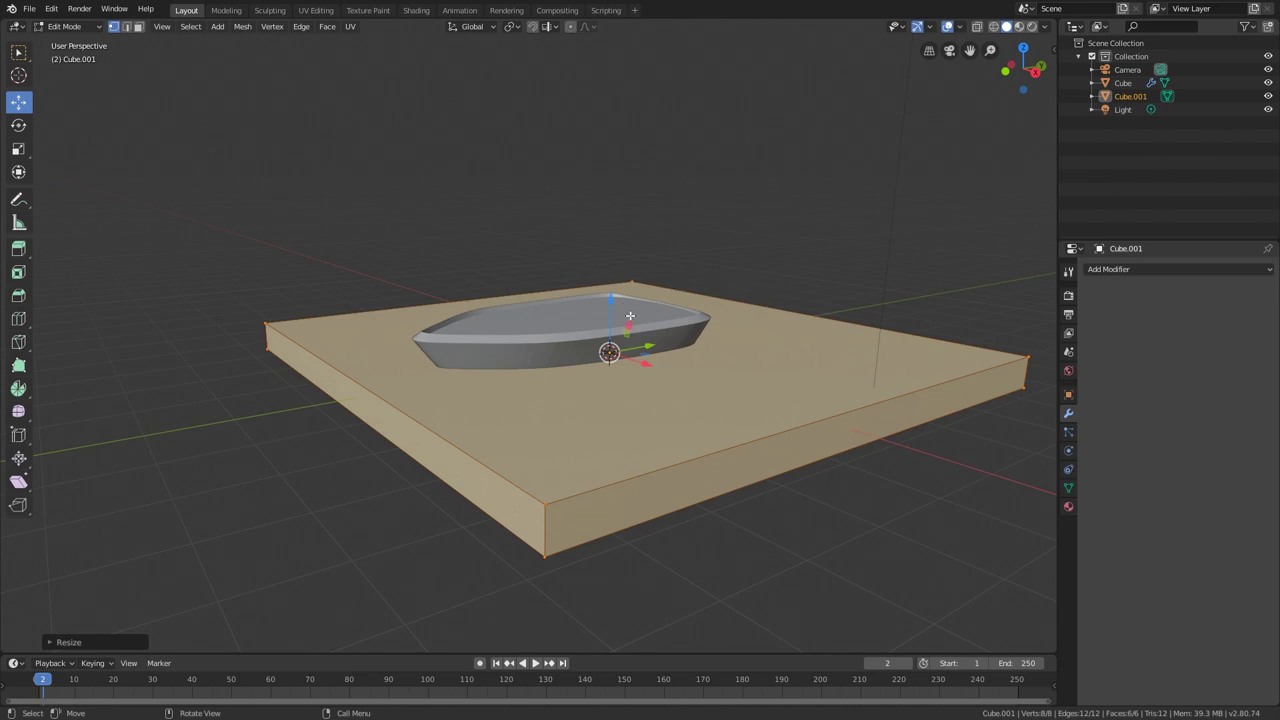
pyautogui.press('Tab')
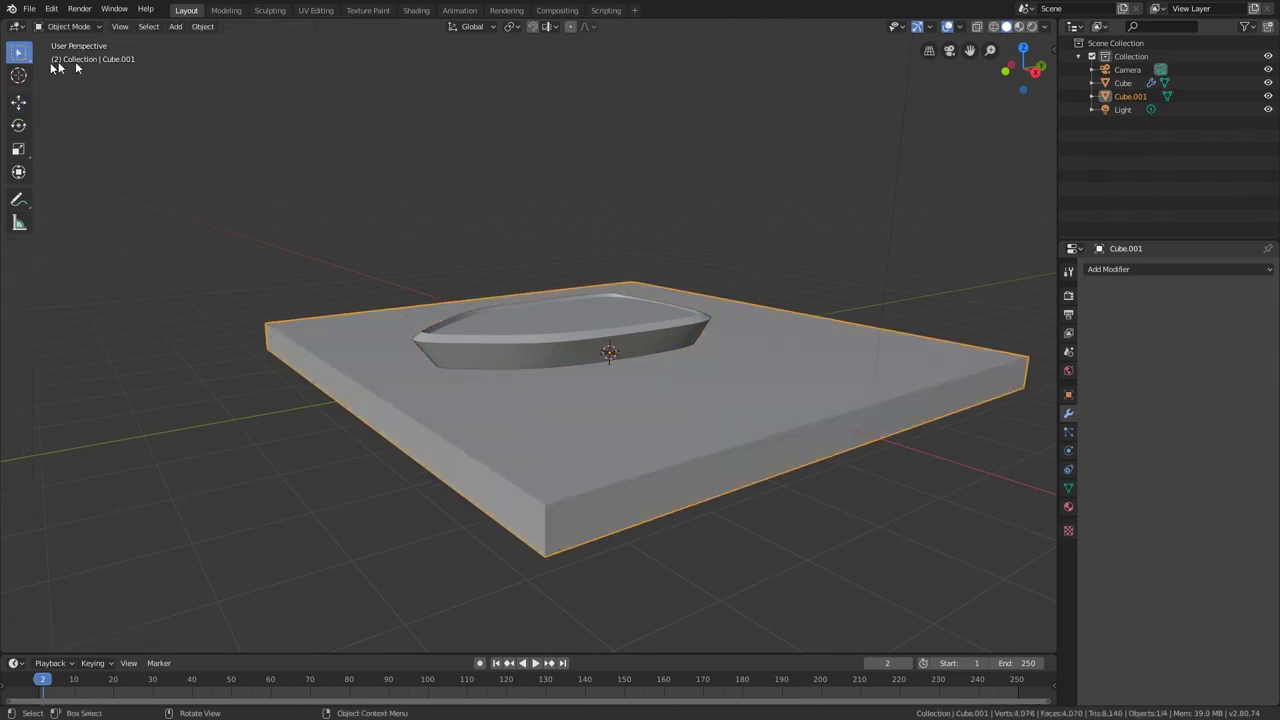
# - Move the water slab down along Z so it sits lower against the boat's hull
pyautogui.click(16, 106)
pyautogui.moveTo(612, 305); pyautogui.dragTo(612, 336)
pyautogui.moveTo(669, 330); pyautogui.dragTo(684, 301, button='middle')
pyautogui.scroll(-1, 686, 301)
# - Add a Subdivision Surface modifier to the water slab with render and viewport subdivisions of 4
pyautogui.click(1140, 274)
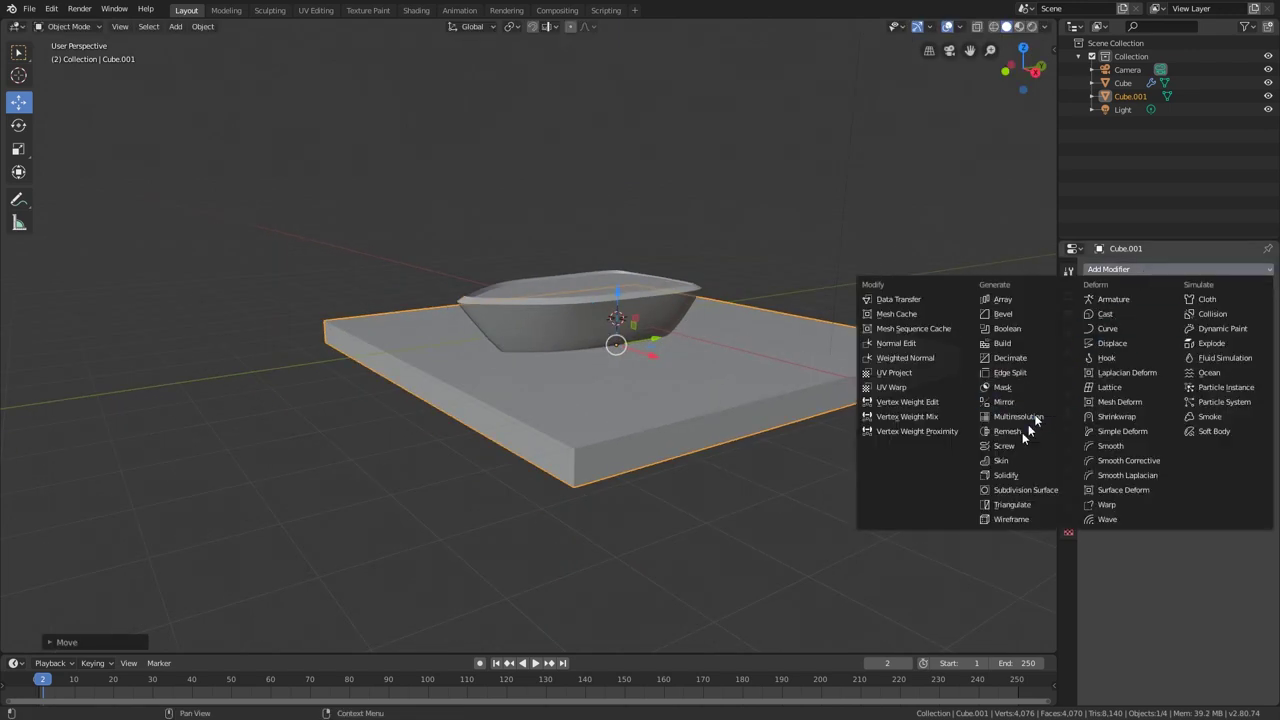
pyautogui.click(1012, 492)
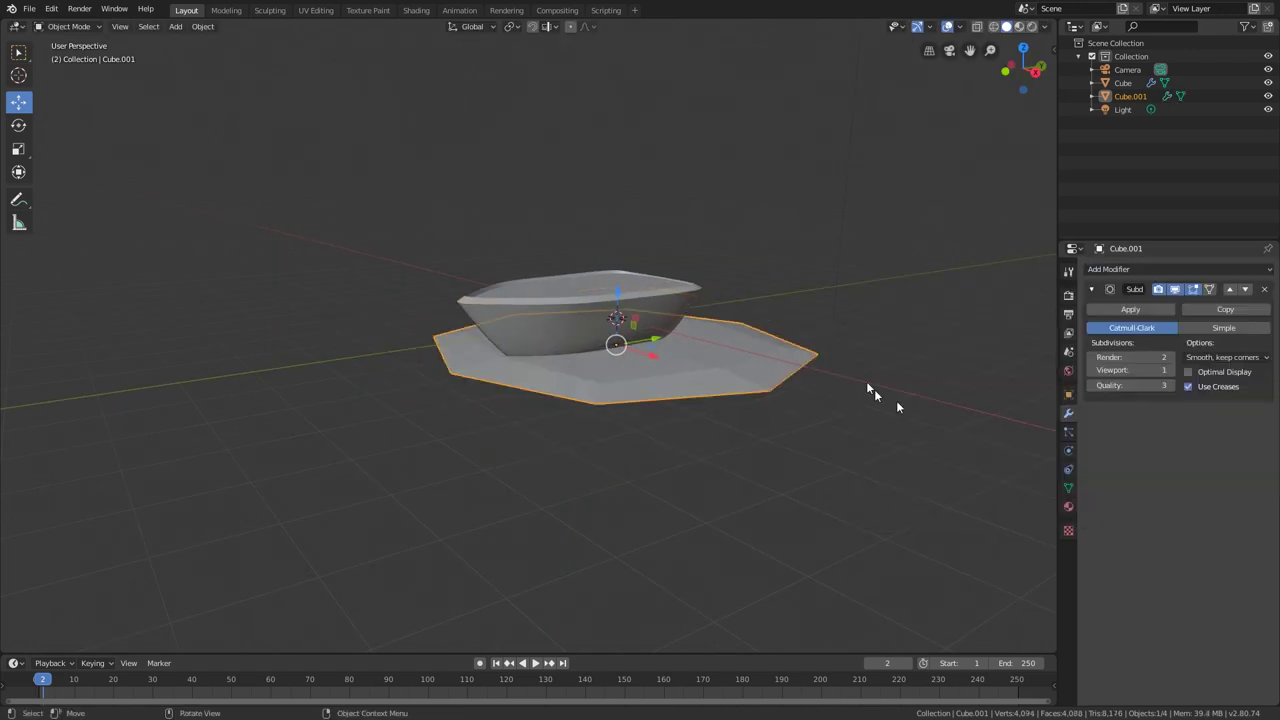
pyautogui.click(1171, 357)
pyautogui.click(1171, 357)
pyautogui.click(1172, 370)
pyautogui.click(1172, 370)
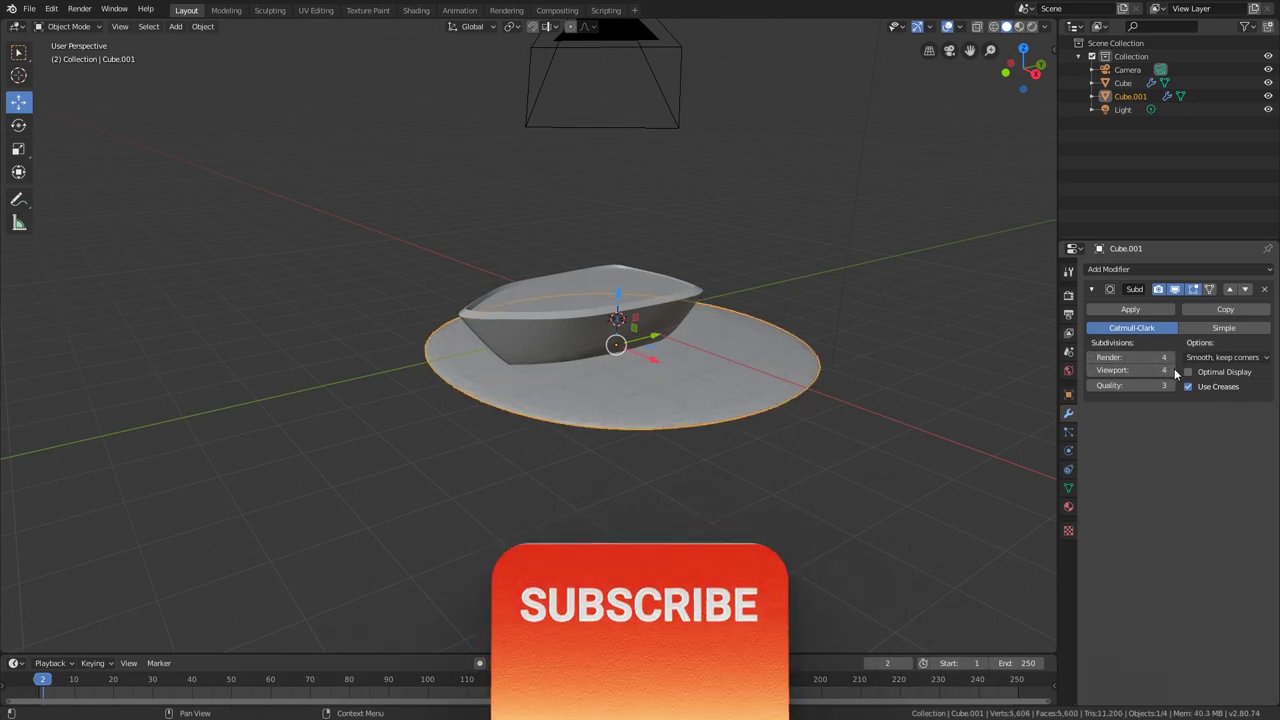
pyautogui.click(1172, 370)
# - Set the water's render and viewport subdivisions both to 5
pyautogui.moveTo(972, 386); pyautogui.dragTo(936, 384, button='middle')
pyautogui.scroll(2, 686, 367)
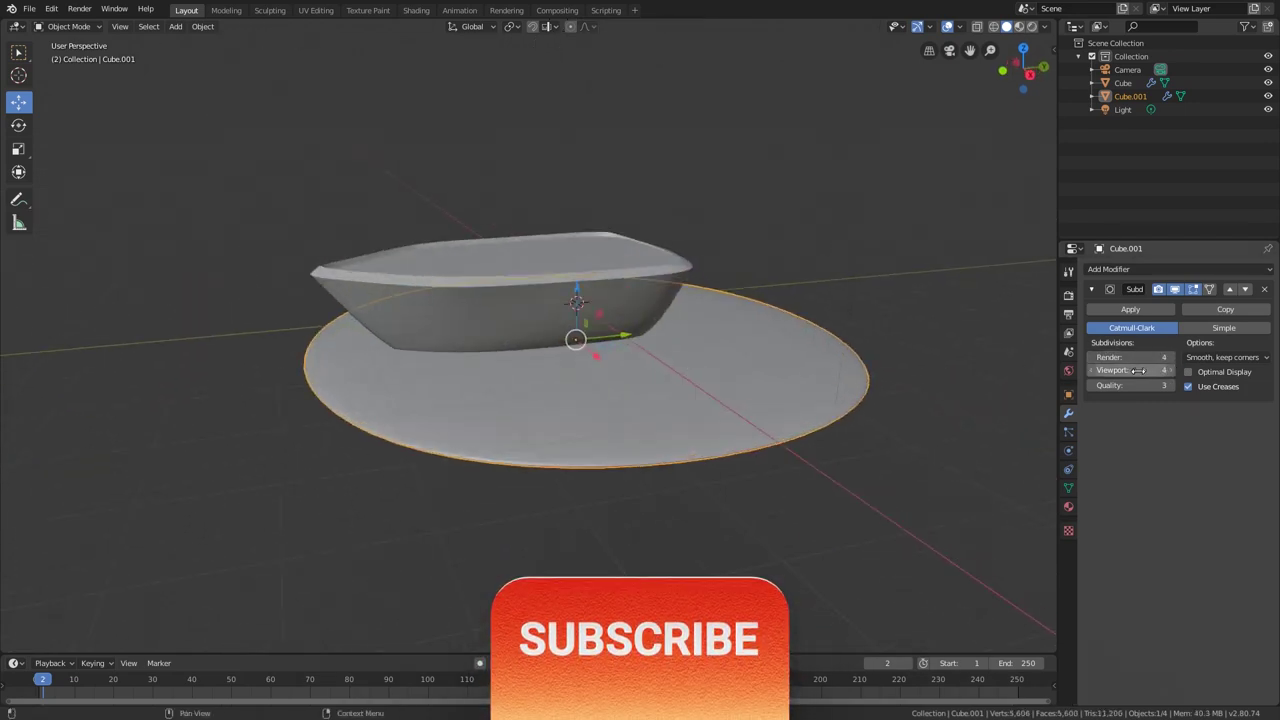
pyautogui.moveTo(730, 408); pyautogui.dragTo(740, 335, button='middle')
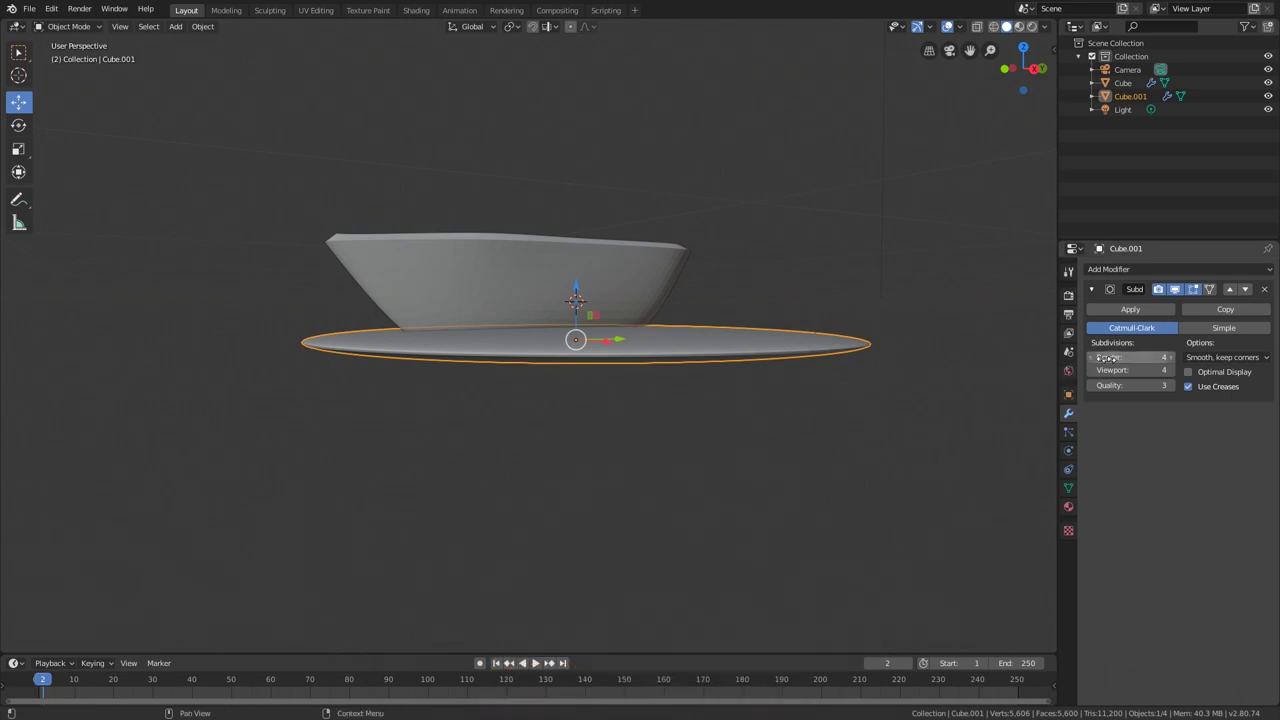
pyautogui.click(1091, 370)
pyautogui.click(1091, 370)
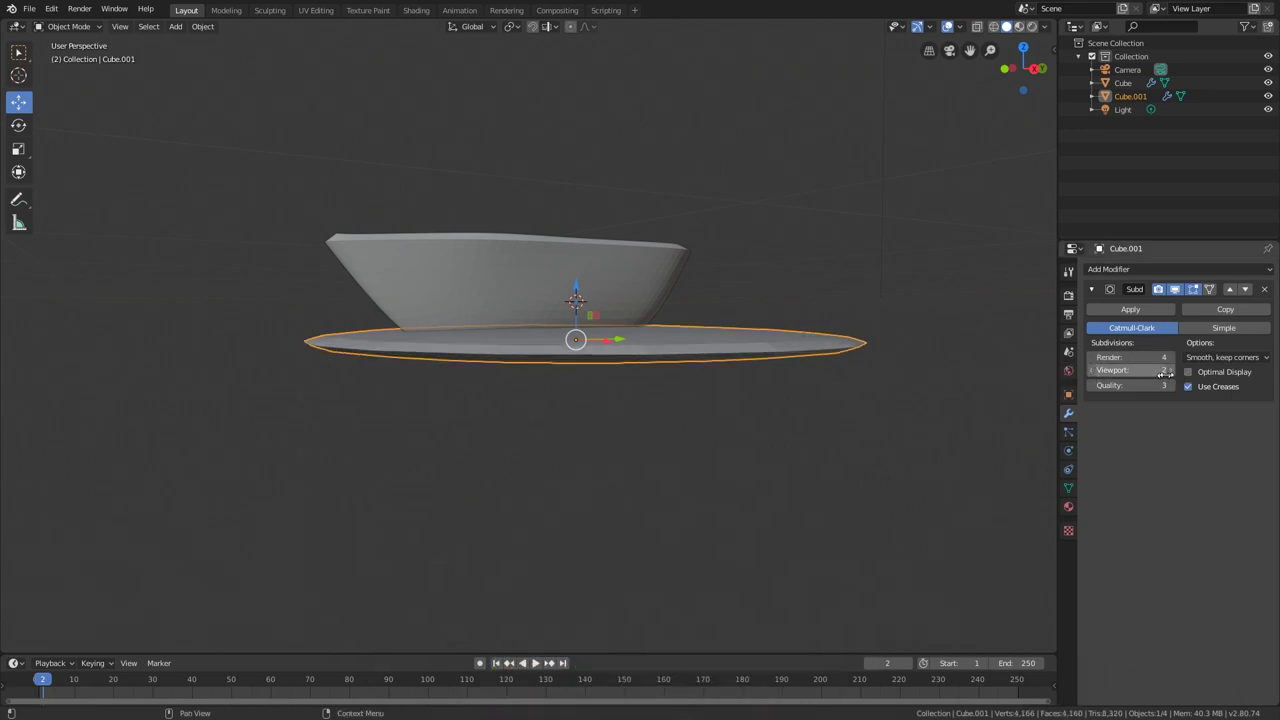
pyautogui.click(1170, 371)
pyautogui.click(1170, 371)
pyautogui.click(1170, 371)
pyautogui.click(1172, 359)
# - Adjust the height of the water disc along Z beneath the boat
pyautogui.moveTo(708, 321); pyautogui.dragTo(638, 330, button='middle')
pyautogui.moveTo(620, 317); pyautogui.dragTo(605, 333)
pyautogui.moveTo(605, 334); pyautogui.dragTo(648, 304, button='middle')
pyautogui.click(649, 304)
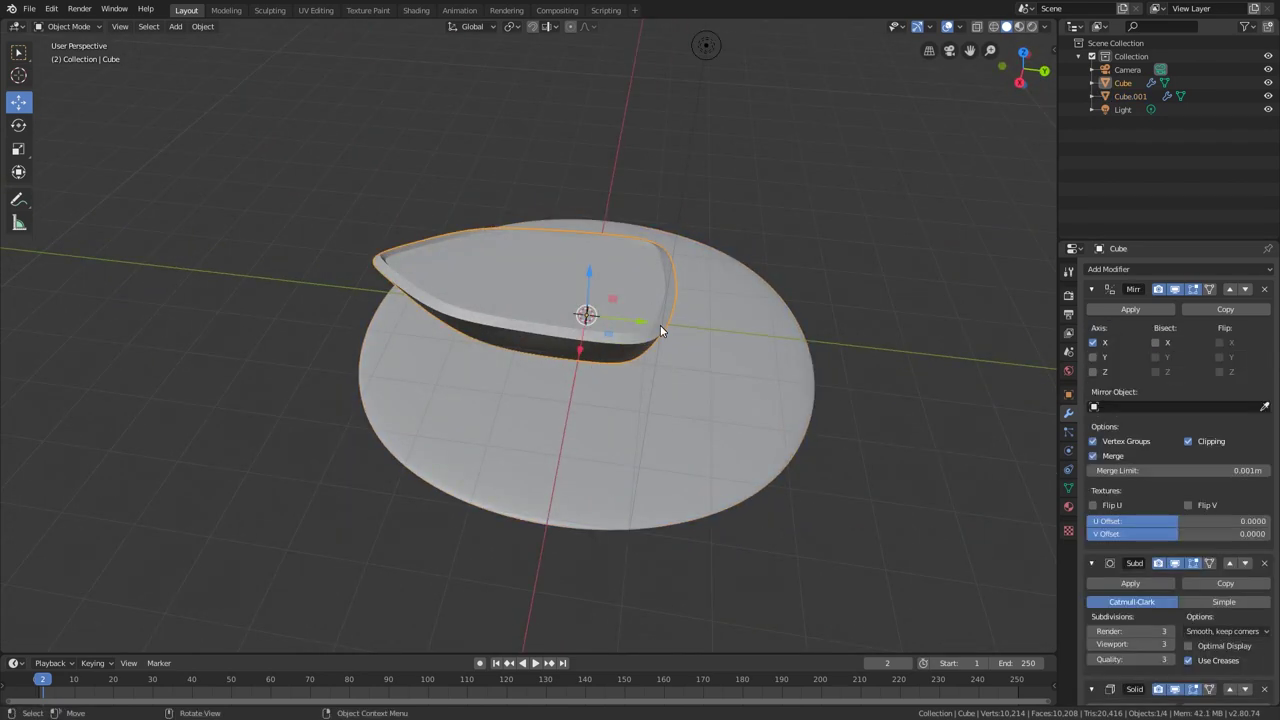
pyautogui.moveTo(660, 325); pyautogui.dragTo(686, 349)
pyautogui.moveTo(686, 349); pyautogui.dragTo(749, 297, button='middle')
pyautogui.click(770, 350)
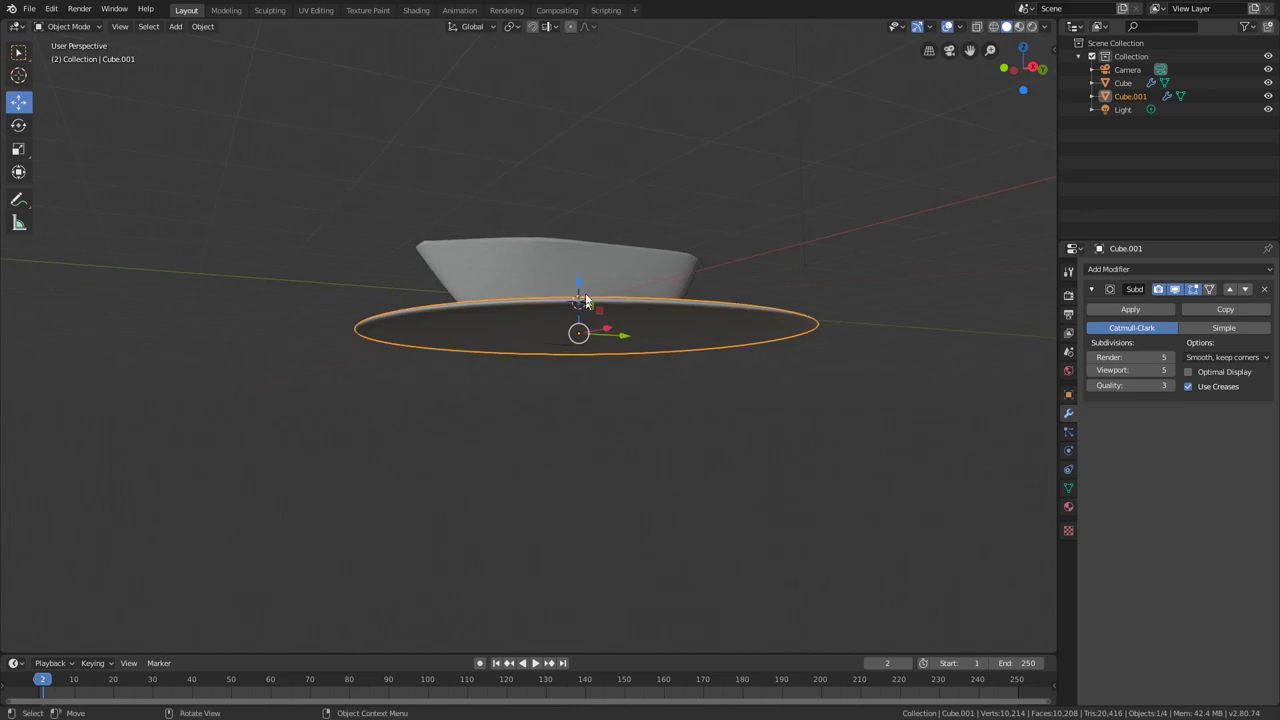
pyautogui.moveTo(581, 301); pyautogui.dragTo(585, 311)
pyautogui.moveTo(638, 333); pyautogui.dragTo(692, 362, button='middle')
# - In face select mode with X-ray on, select the water block's bottom face and lower it along Z to thicken the shape
pyautogui.press('Tab')
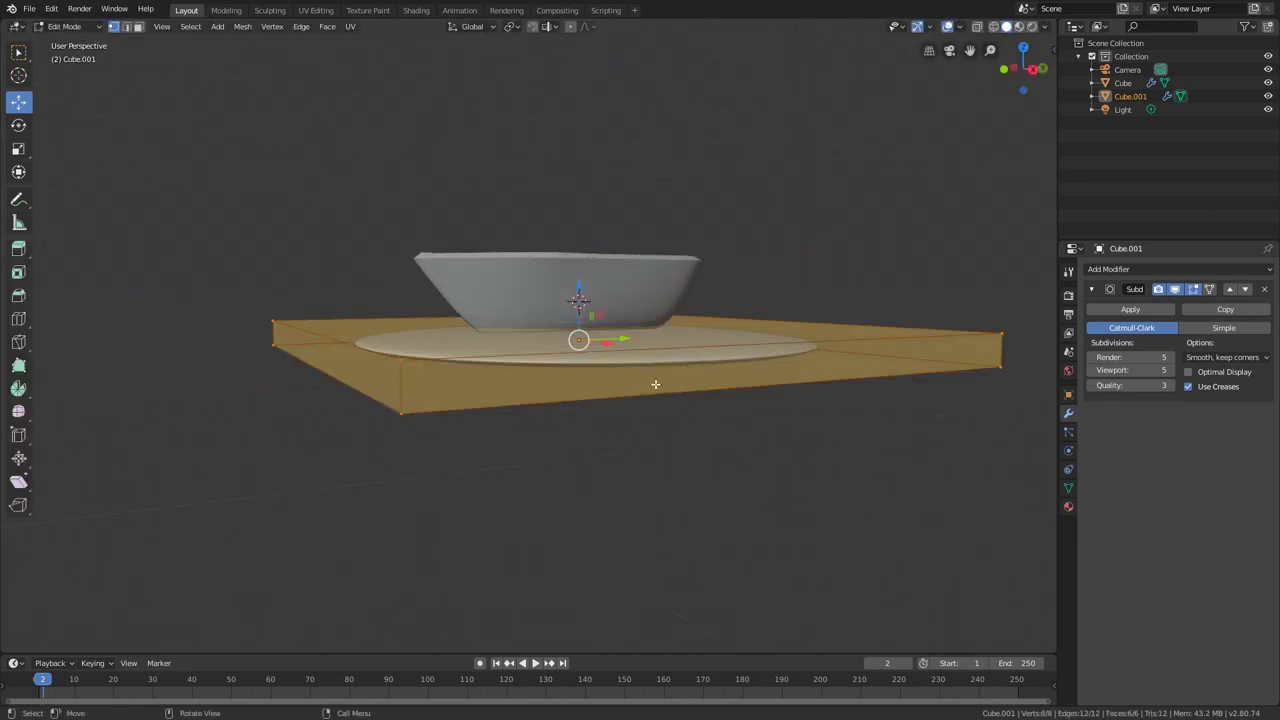
pyautogui.press('3')
pyautogui.hotkey('alt', 'z')
pyautogui.click(638, 392)
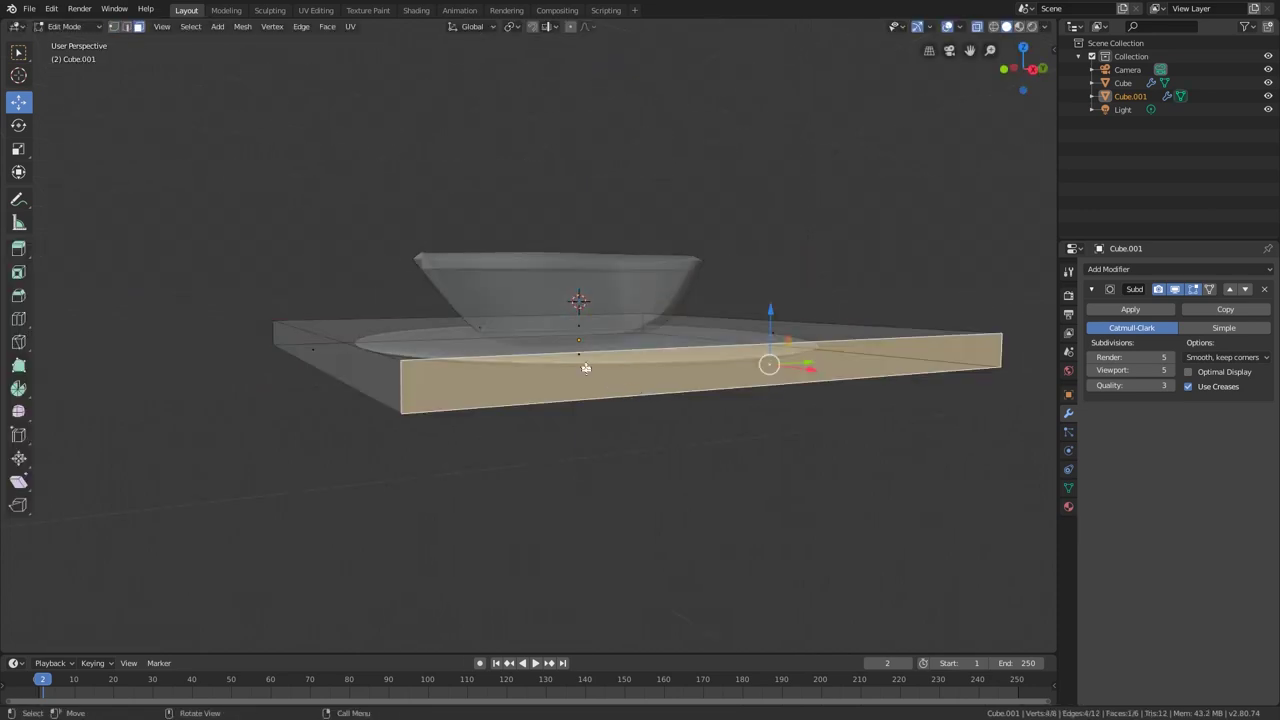
pyautogui.click(584, 364)
pyautogui.press('g')
pyautogui.press('z')
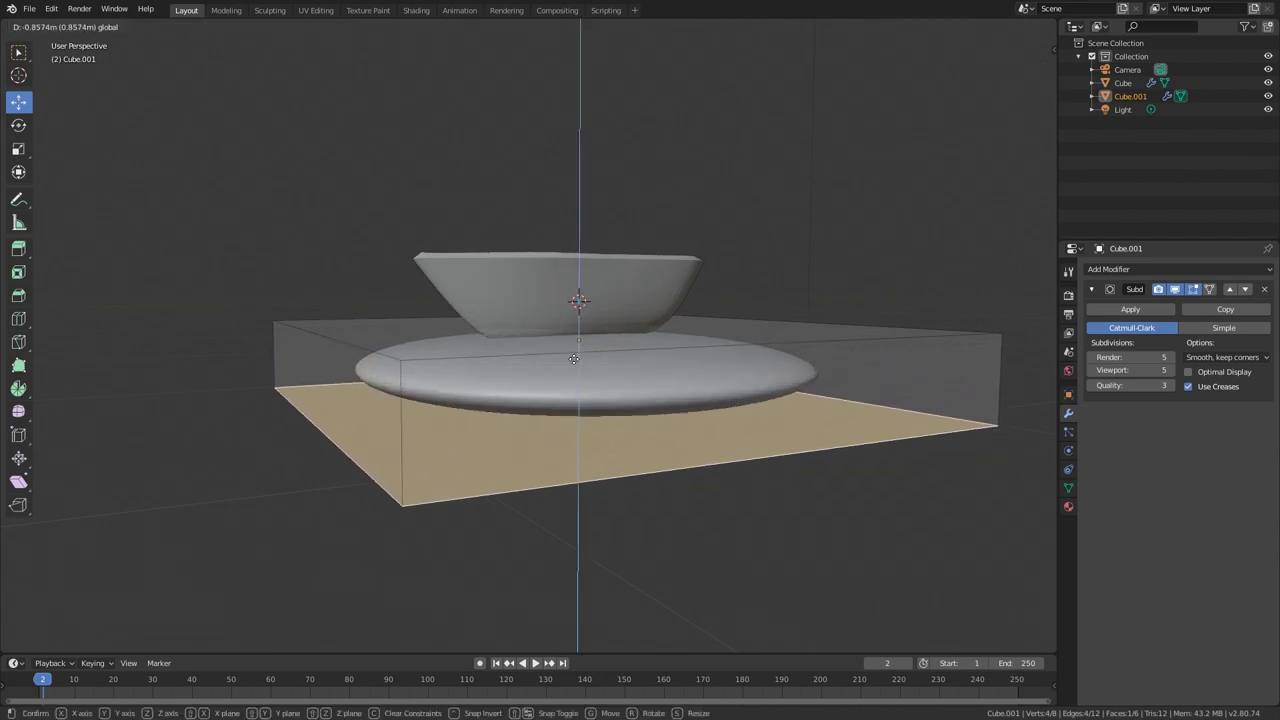
pyautogui.click(575, 360)
pyautogui.moveTo(580, 380); pyautogui.dragTo(628, 348, button='middle')
pyautogui.moveTo(578, 349); pyautogui.dragTo(568, 366)
# - Add a horizontal loop cut around the water block and slide it close to the top face, with a slide factor of about -0.84
pyautogui.hotkey('ctrl', 'r')
pyautogui.click(539, 403)
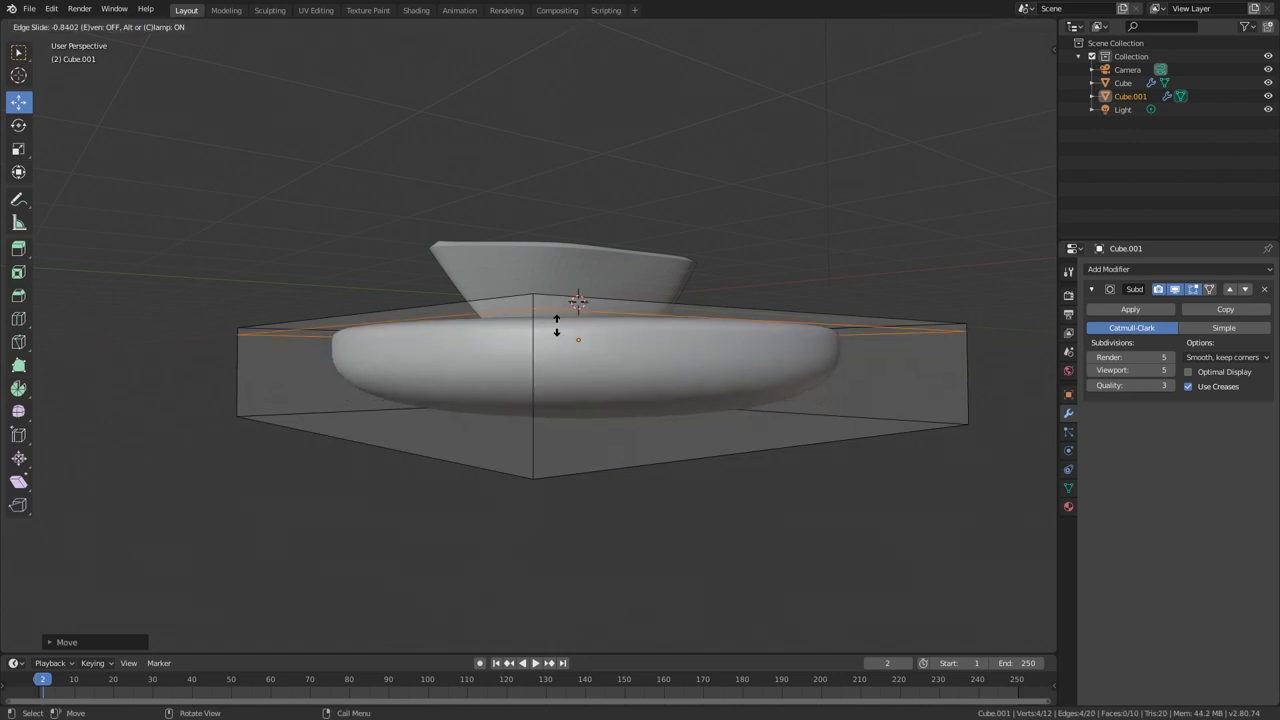
pyautogui.click(557, 325)
pyautogui.press('Tab')
pyautogui.moveTo(607, 397); pyautogui.dragTo(660, 362, button='middle')
# - Select the water block's bottom face and scale it down to taper the underside
pyautogui.press('Tab')
pyautogui.press('3')
pyautogui.click(624, 431)
pyautogui.click(624, 462)
pyautogui.moveTo(857, 402); pyautogui.dragTo(778, 286, button='middle')
pyautogui.press('s')
pyautogui.click(823, 329)
pyautogui.press('Tab')
pyautogui.moveTo(823, 329); pyautogui.dragTo(788, 411, button='middle')
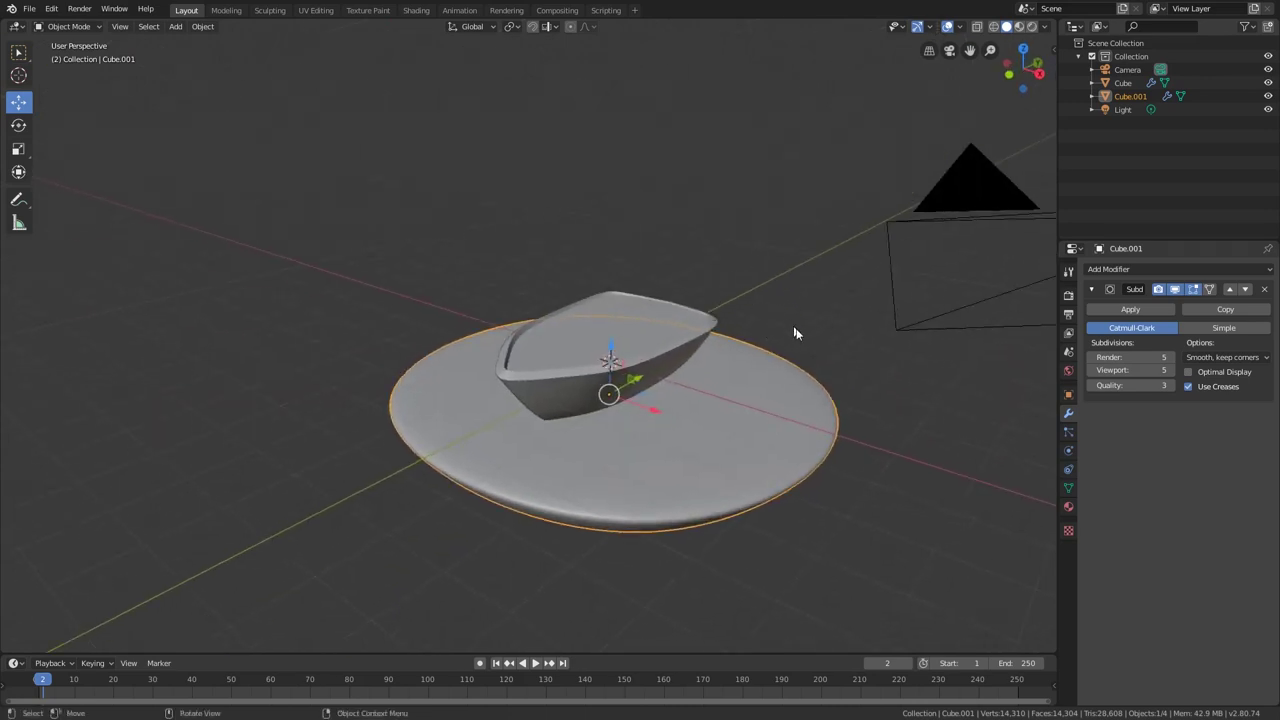
pyautogui.click(1136, 271)
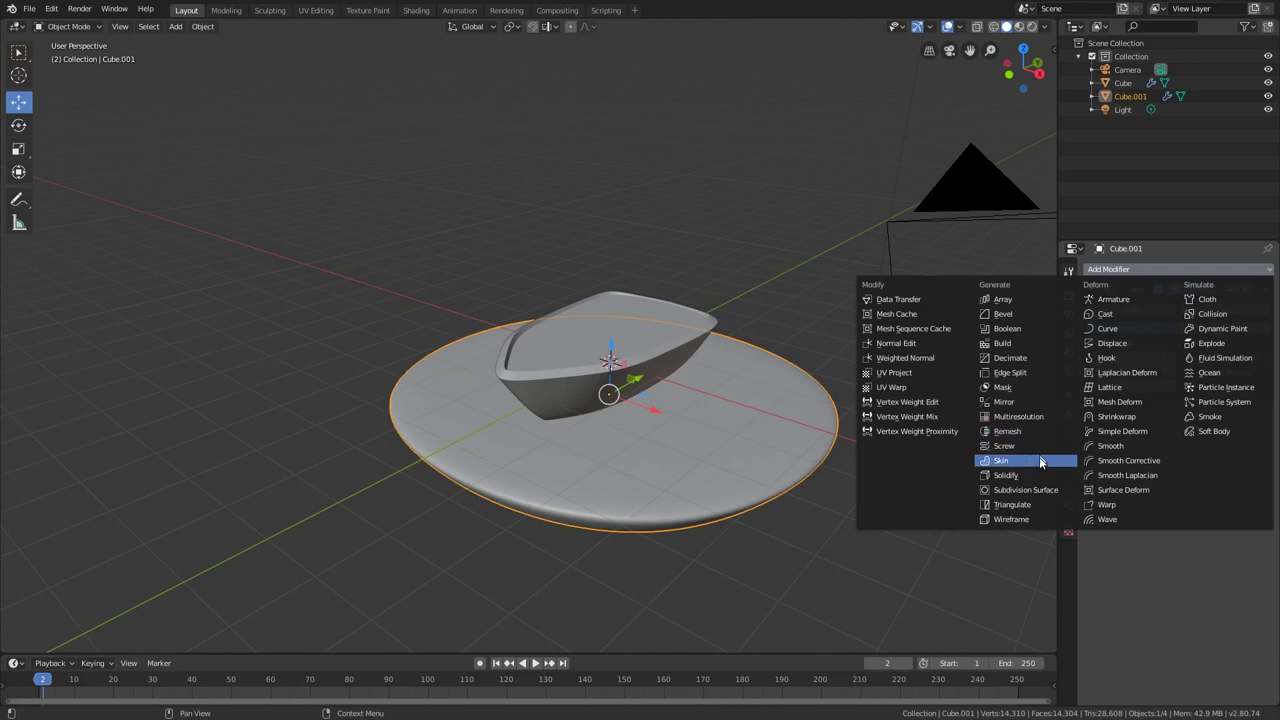
pyautogui.click(1040, 357)
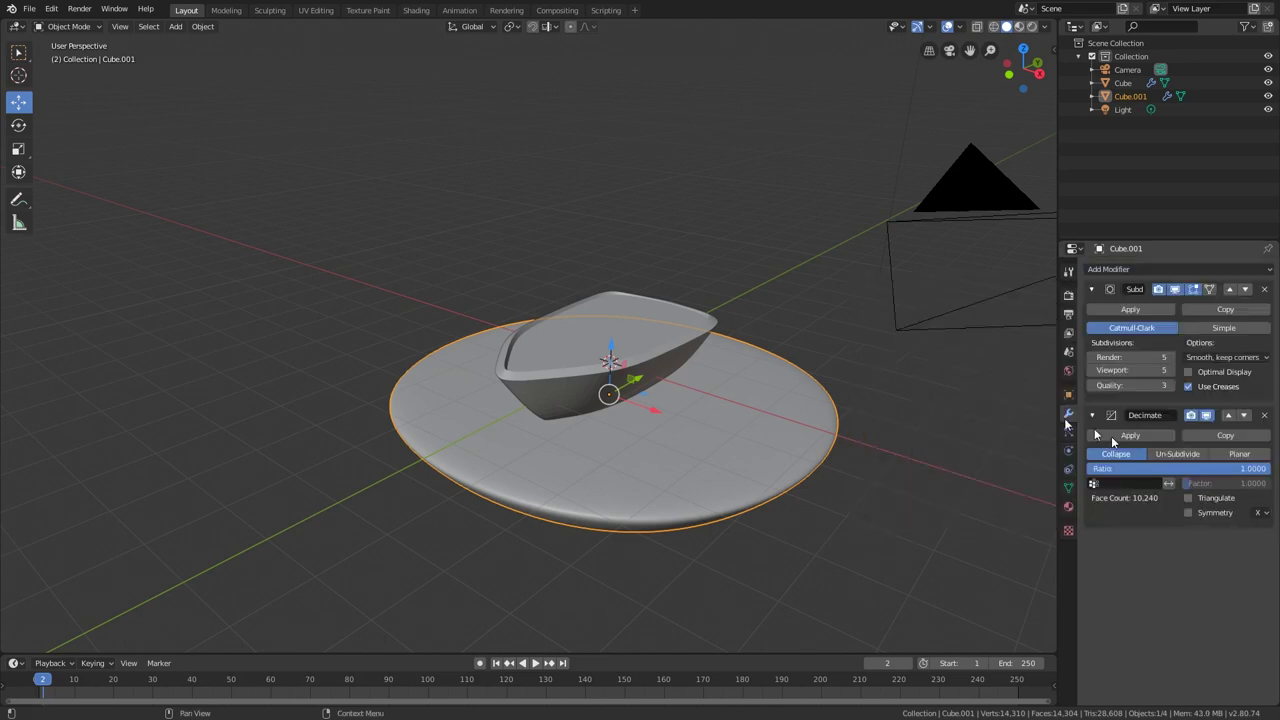
pyautogui.moveTo(909, 476); pyautogui.dragTo(800, 476, button='middle')
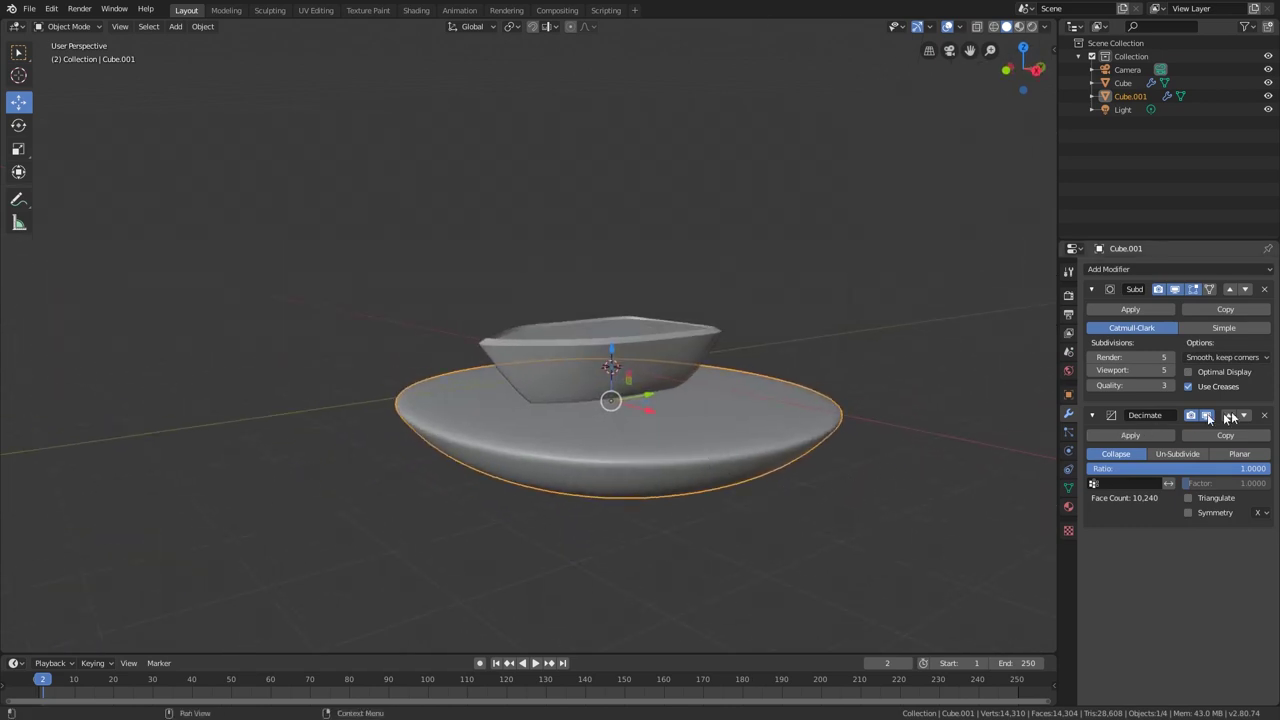
pyautogui.click(1263, 416)
# - Add a Displace modifier to the water object, keeping the strength at 1.000
pyautogui.click(1218, 269)
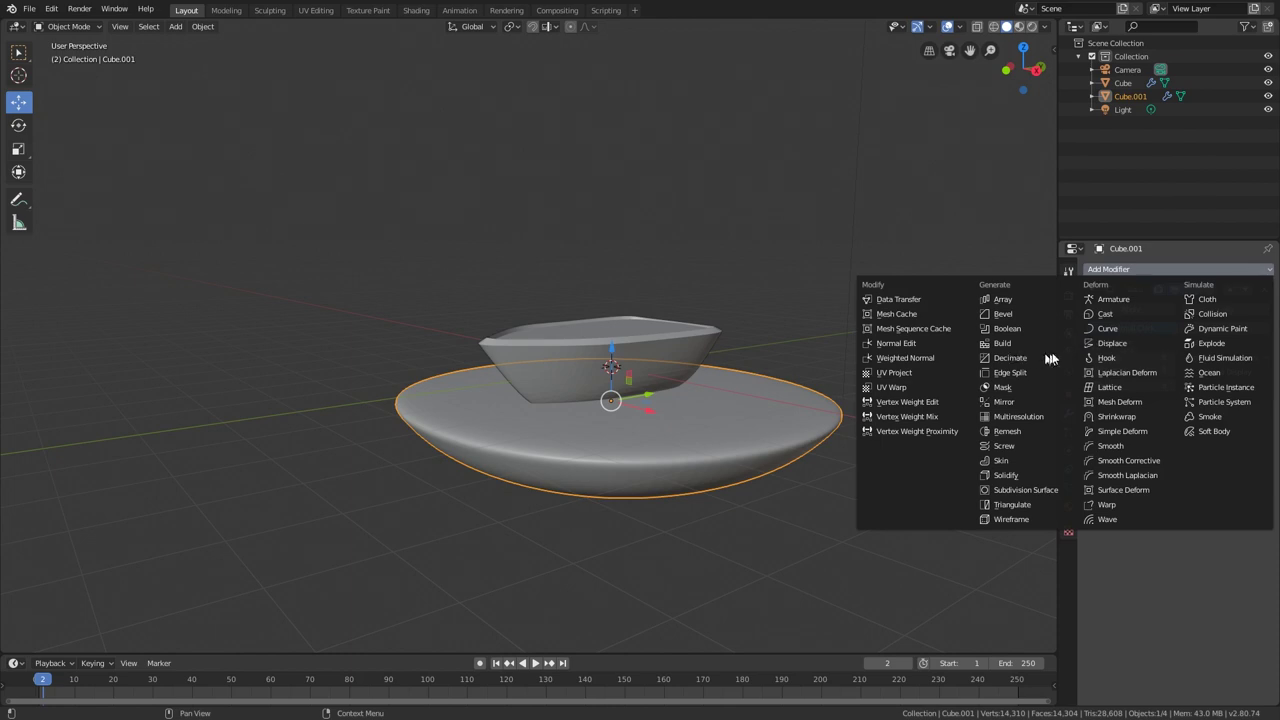
pyautogui.click(1102, 343)
pyautogui.moveTo(692, 448); pyautogui.dragTo(847, 487, button='middle')
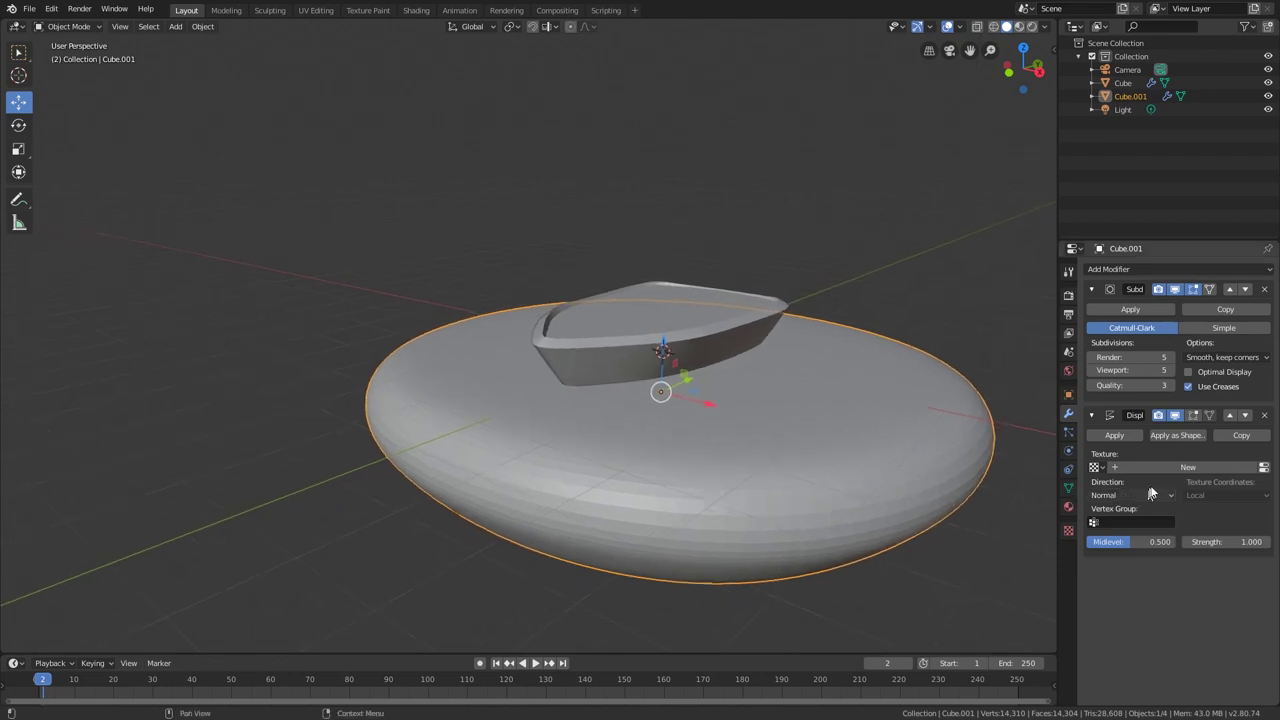
pyautogui.moveTo(1225, 541)
pyautogui.mouseDown()
pyautogui.moveTo(1260, 541)
pyautogui.moveTo(1170, 541)
pyautogui.moveTo(1250, 541)
pyautogui.mouseUp()
pyautogui.press('Escape')
# - Create a new texture for the Displace modifier and set its type to Voronoi
pyautogui.click(1205, 468)
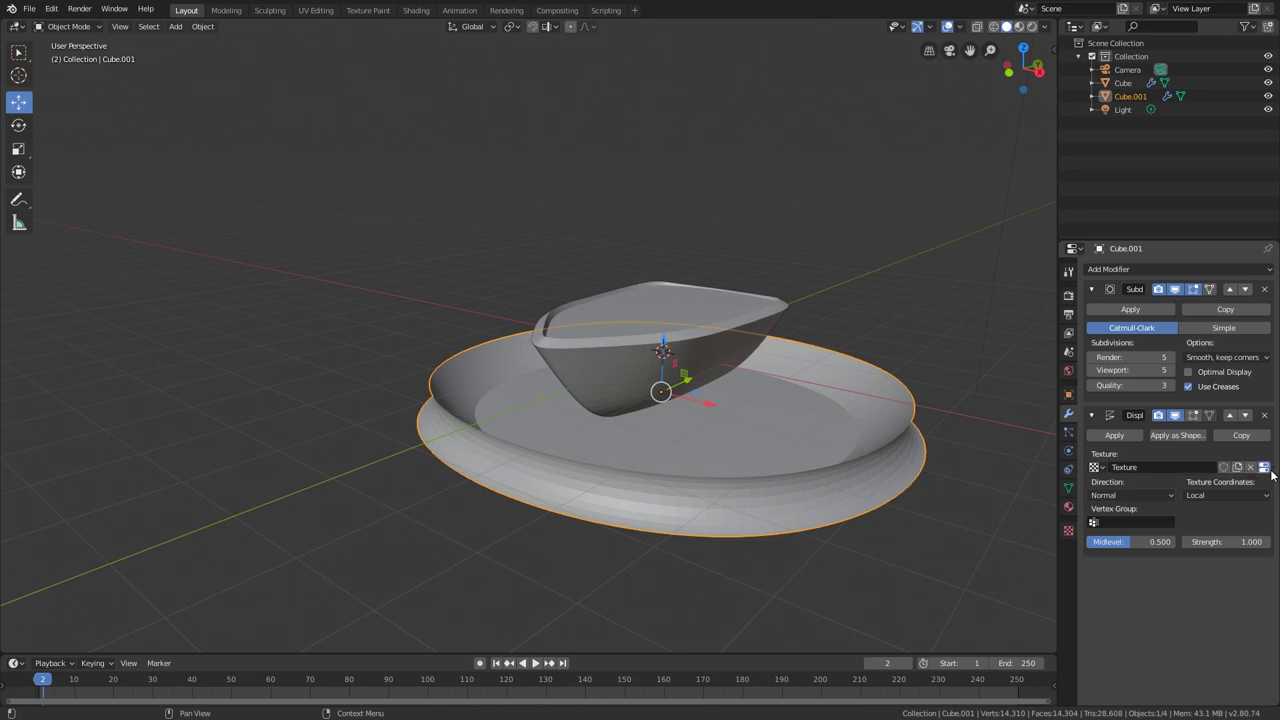
pyautogui.click(1264, 467)
pyautogui.click(1166, 311)
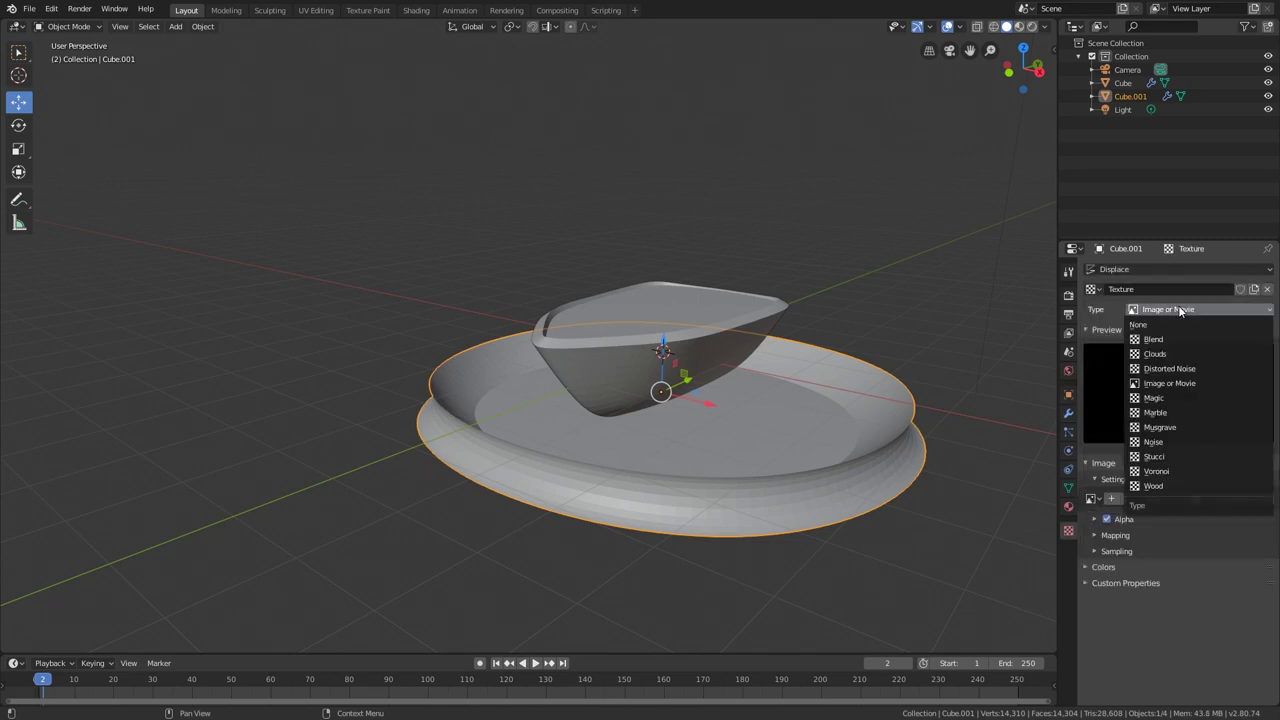
pyautogui.click(1158, 471)
# - Set the Voronoi texture's size to 1.31 to form broad, smooth waves
pyautogui.moveTo(1000, 432); pyautogui.dragTo(965, 482, button='middle')
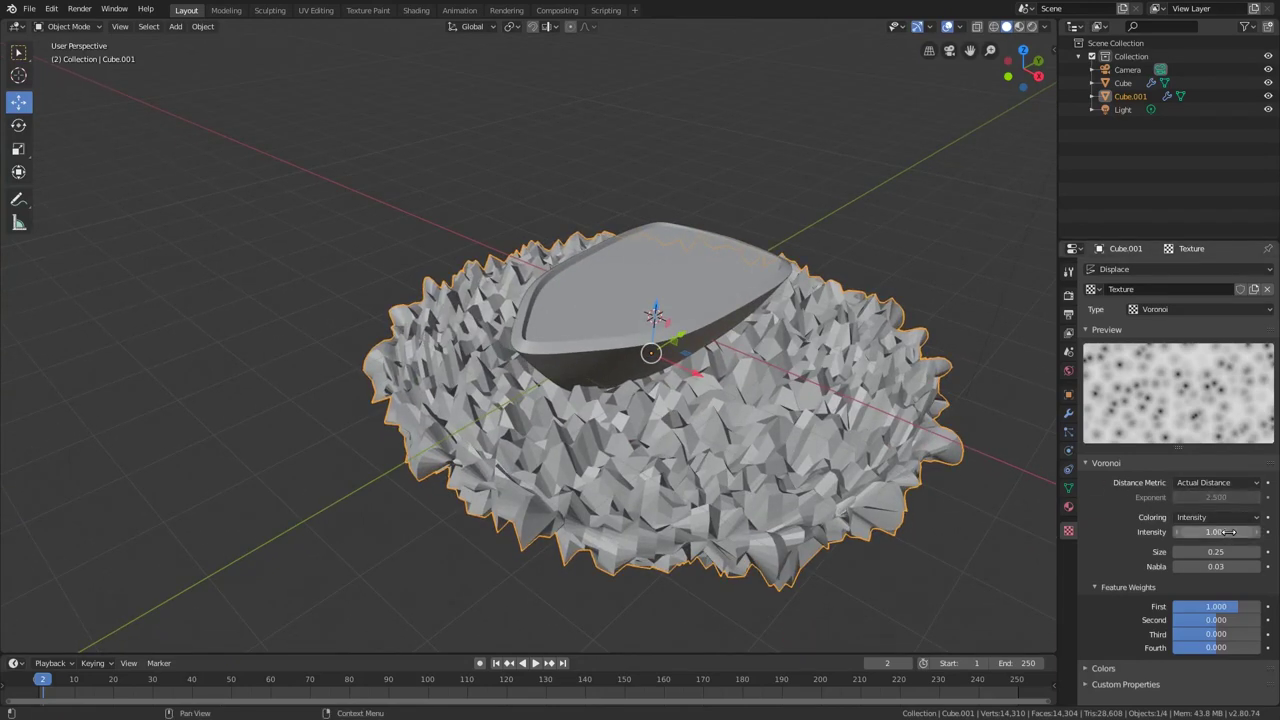
pyautogui.moveTo(1217, 552); pyautogui.dragTo(1252, 552)
pyautogui.rightClick(878, 455)
pyautogui.click(878, 455)
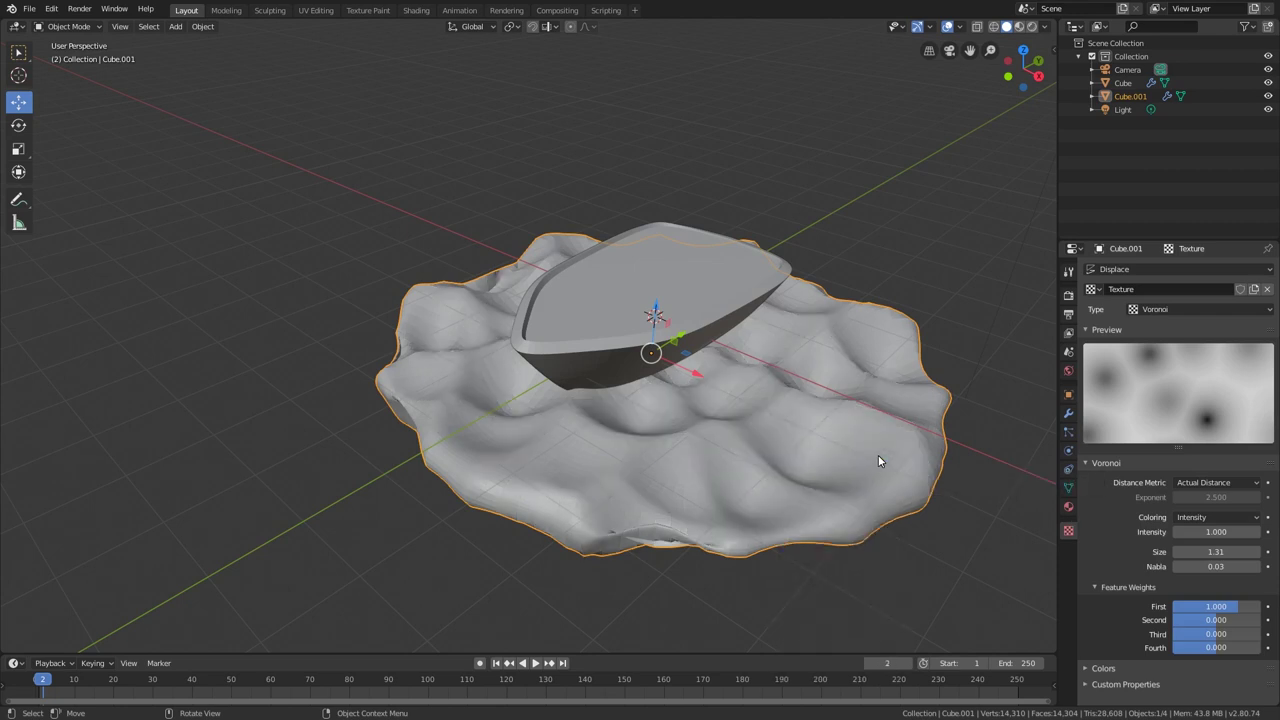
pyautogui.moveTo(877, 463); pyautogui.dragTo(980, 443, button='middle')
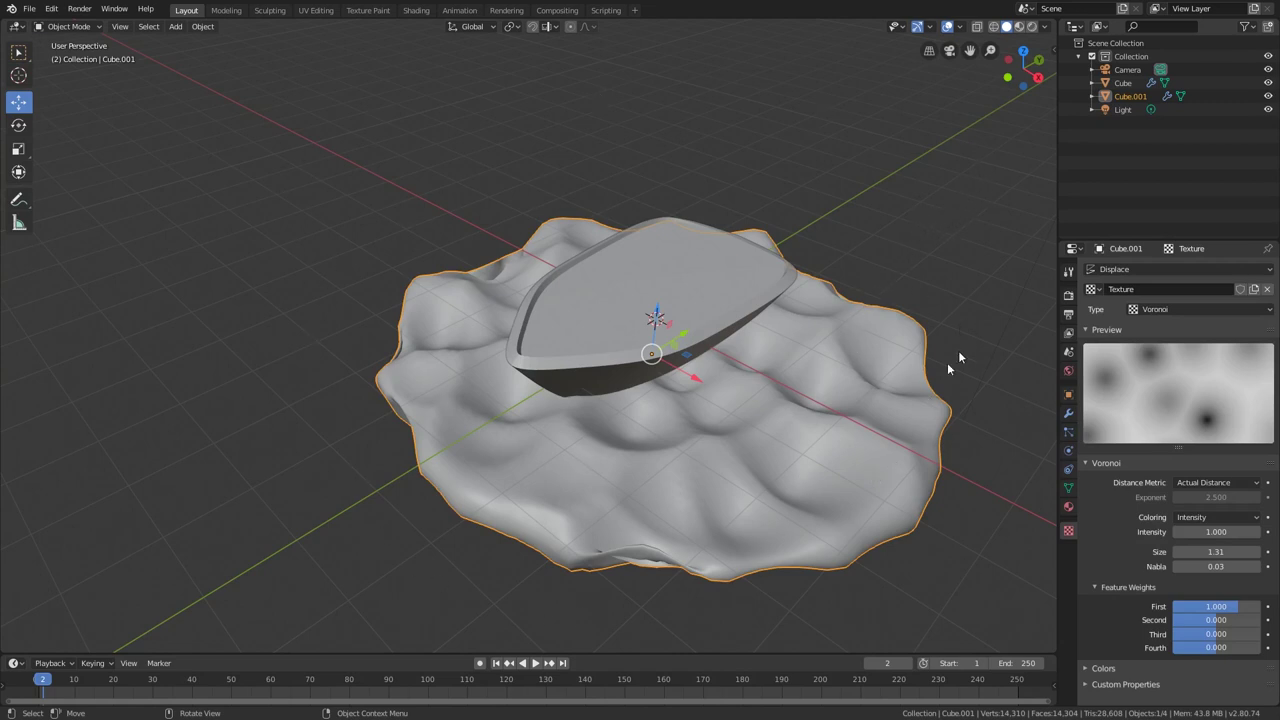
# - Try the water's Subdivision Surface modifier at viewport level 3, and restore it to level 5
pyautogui.click(1068, 413)
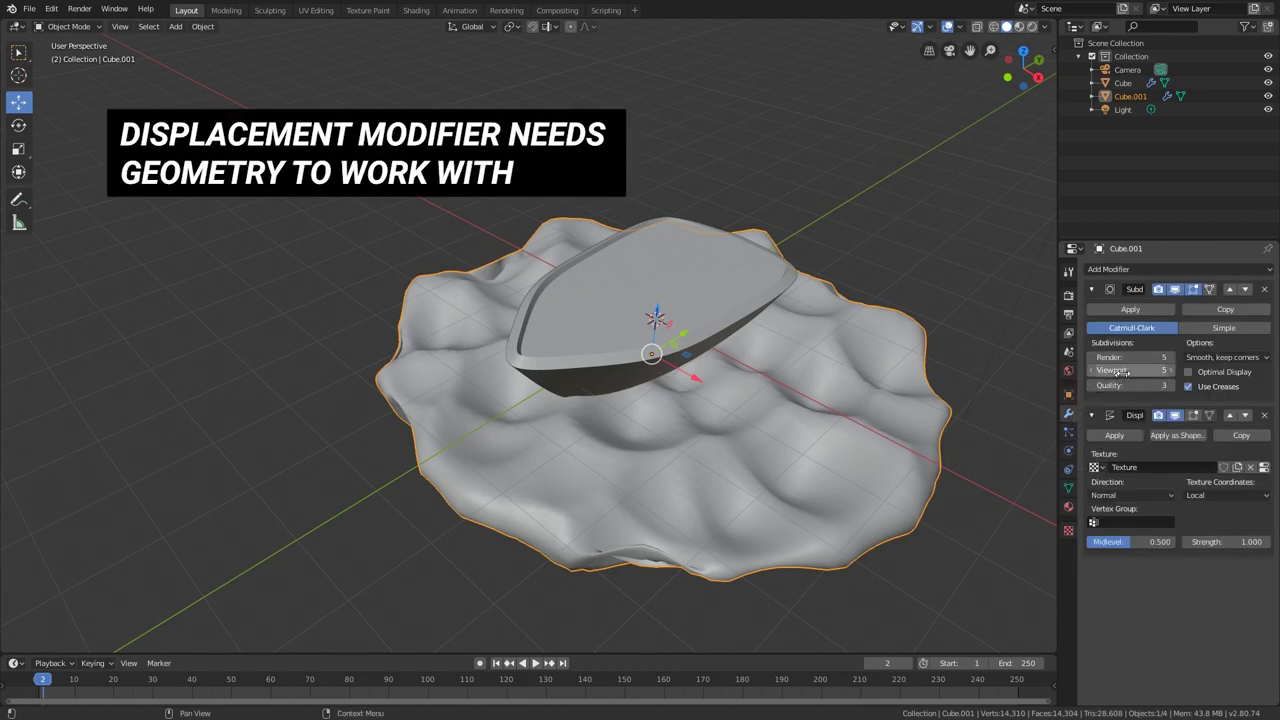
pyautogui.click(1175, 290)
pyautogui.click(1175, 290)
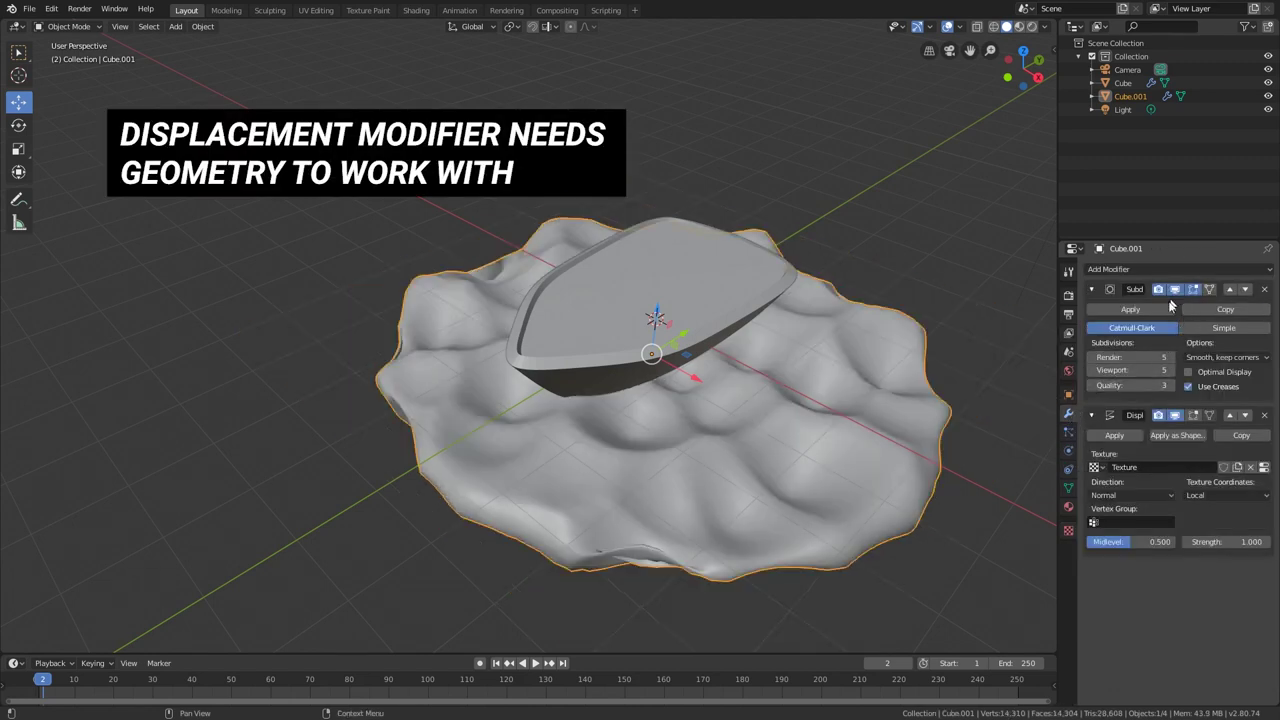
pyautogui.click(1092, 372)
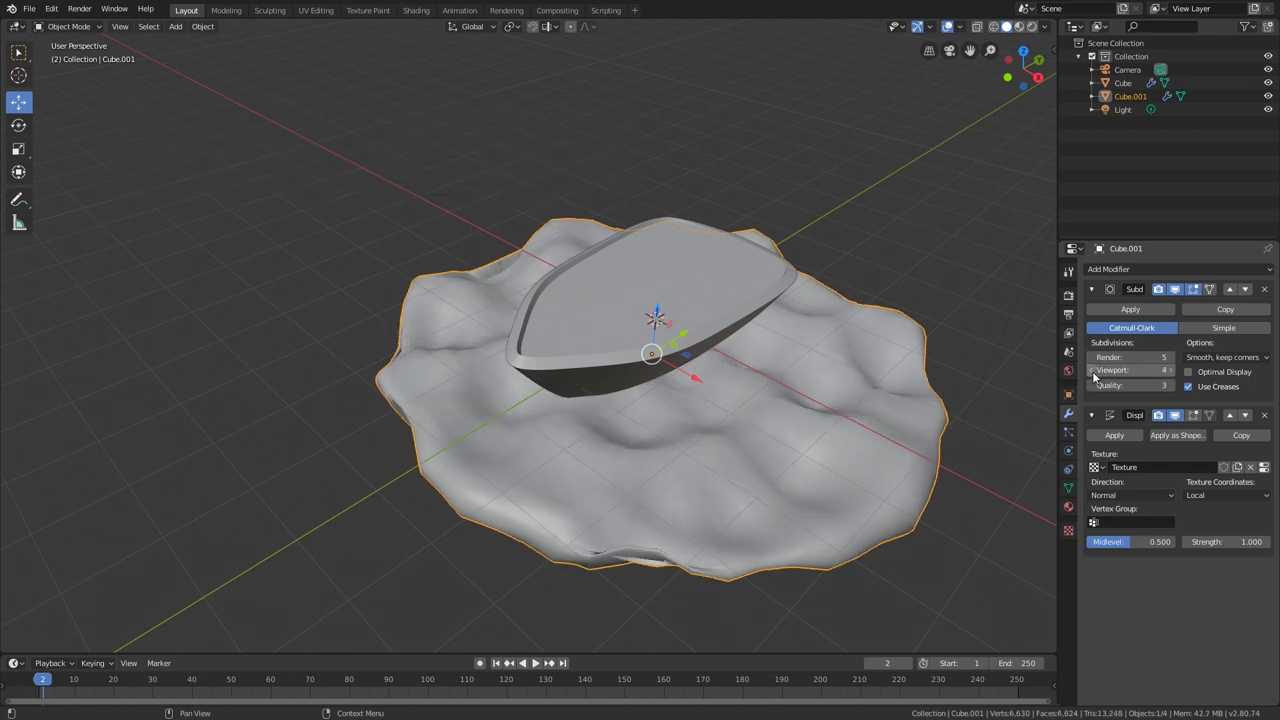
pyautogui.click(1092, 372)
pyautogui.moveTo(900, 420); pyautogui.dragTo(866, 386, button='middle')
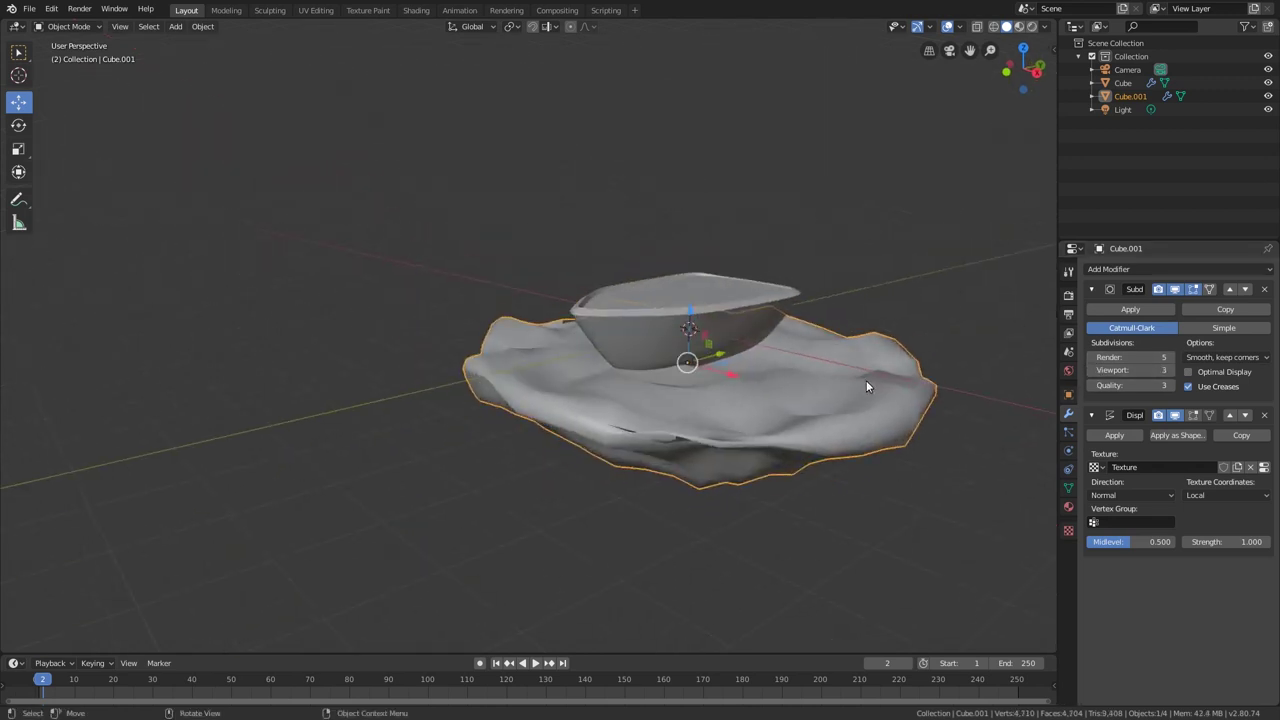
pyautogui.click(1170, 371)
pyautogui.click(1170, 371)
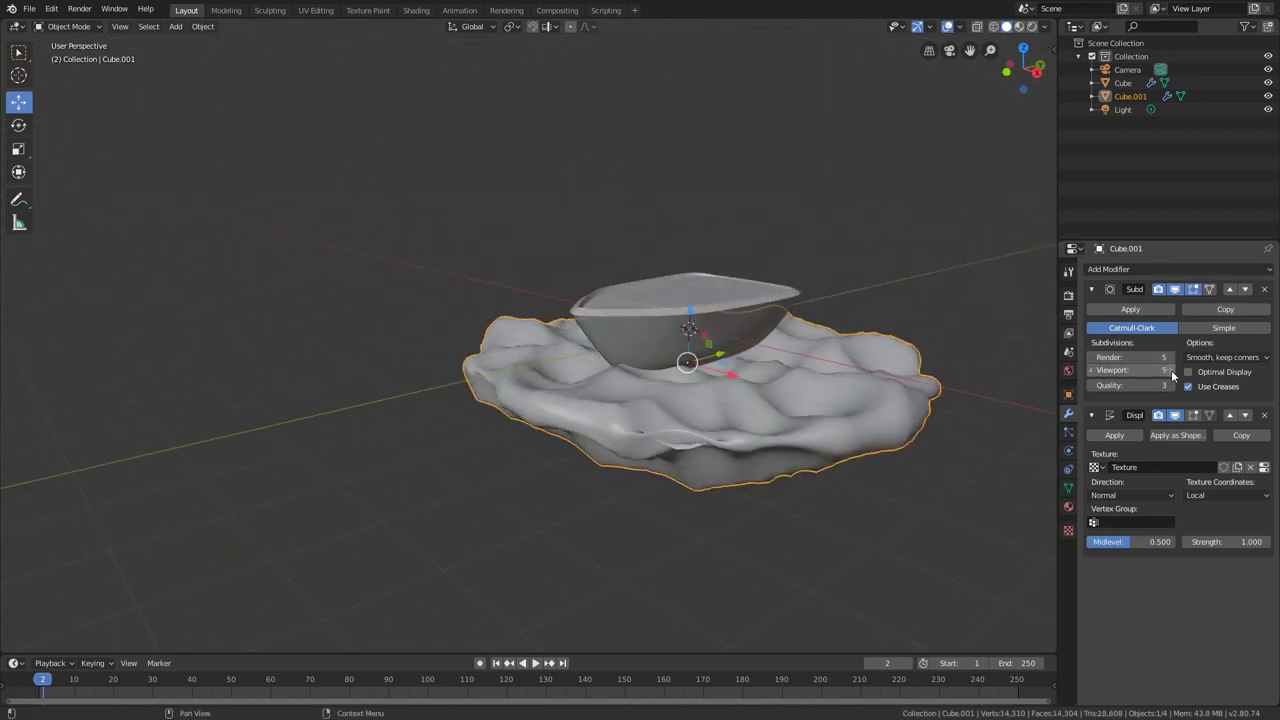
pyautogui.moveTo(990, 370); pyautogui.dragTo(800, 437, button='middle')
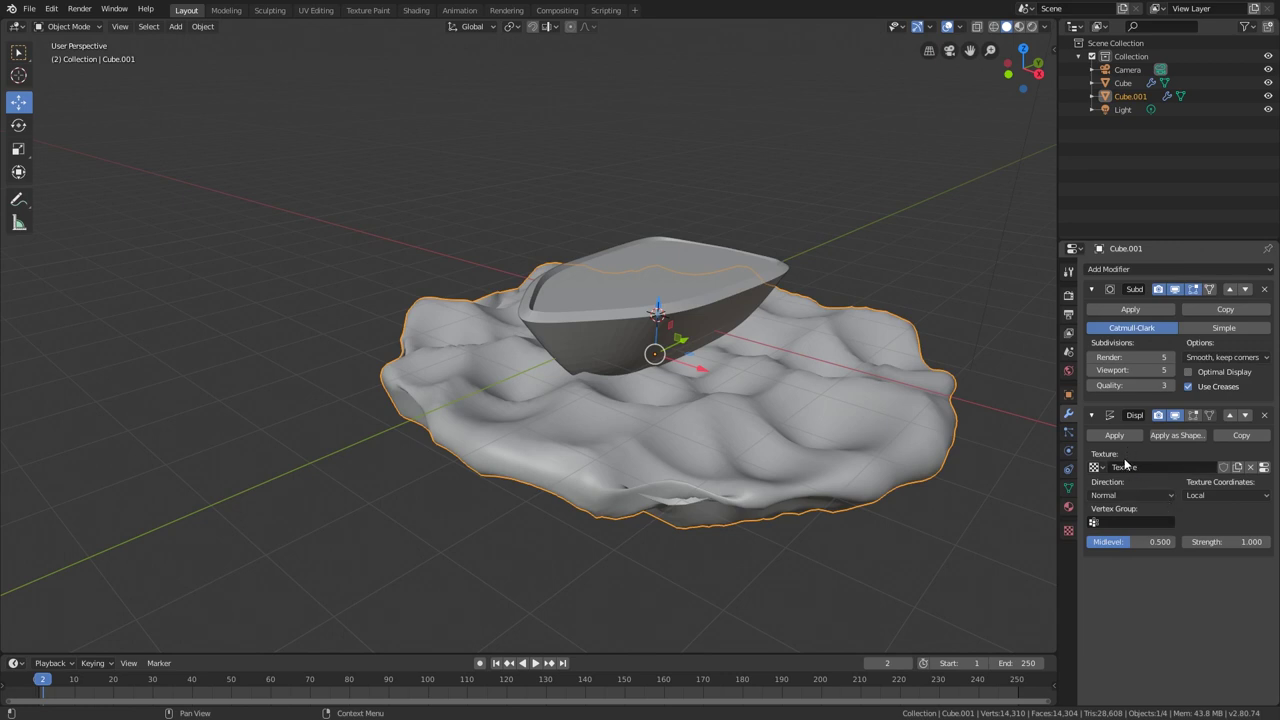
# - Set the displacement direction of the water's Displace modifier to Z
pyautogui.click(1148, 497)
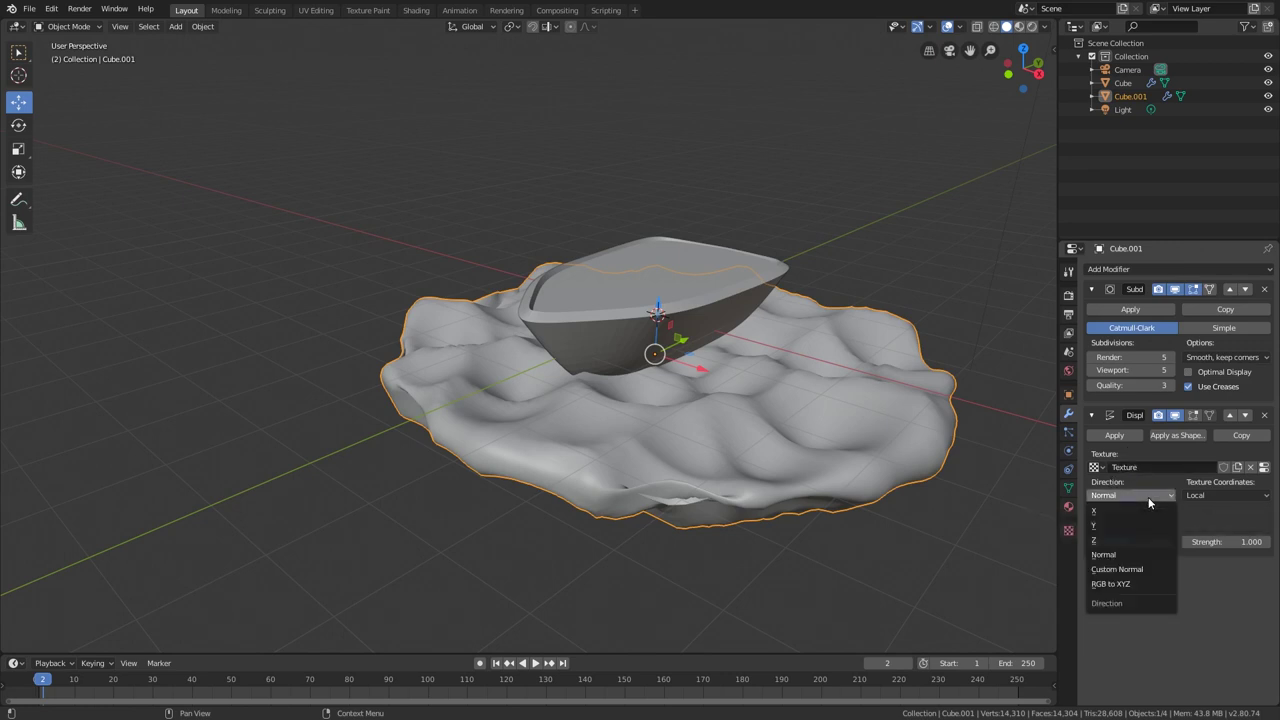
pyautogui.click(1151, 540)
pyautogui.moveTo(1030, 510); pyautogui.dragTo(733, 568, button='middle')
# - Enlarge the timeline and return the playhead to frame 0
pyautogui.moveTo(176, 655); pyautogui.dragTo(166, 617)
pyautogui.press('space')
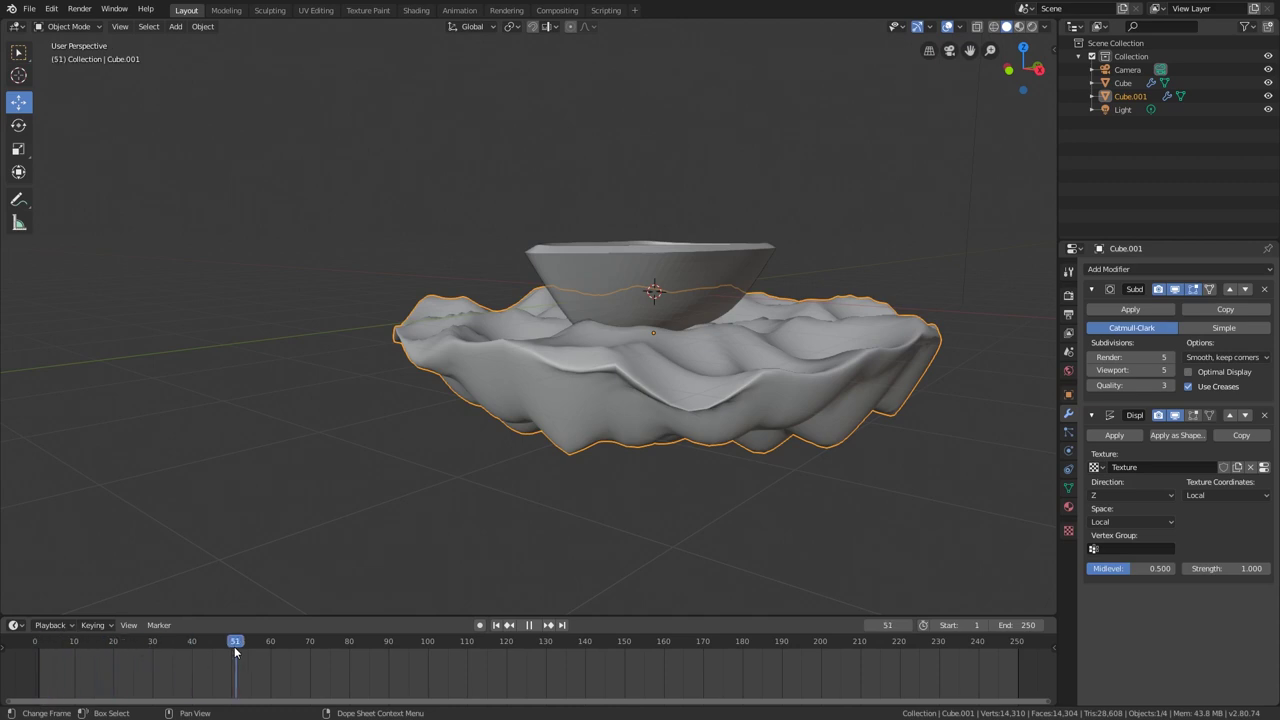
pyautogui.moveTo(235, 652); pyautogui.dragTo(36, 655)
# - Reduce the Displace modifier's strength to 0.520 for gentler waves
pyautogui.moveTo(737, 350); pyautogui.dragTo(745, 387, button='middle')
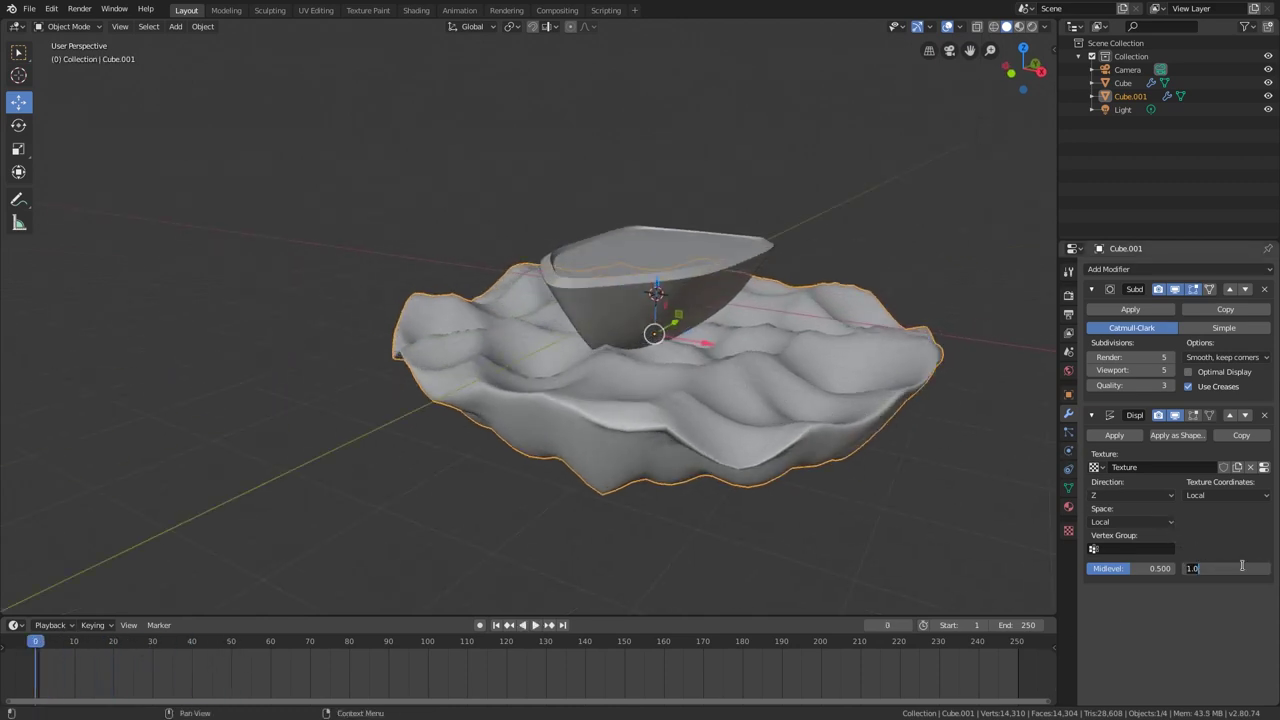
pyautogui.press('Return')
pyautogui.moveTo(1226, 568); pyautogui.dragTo(1195, 568)
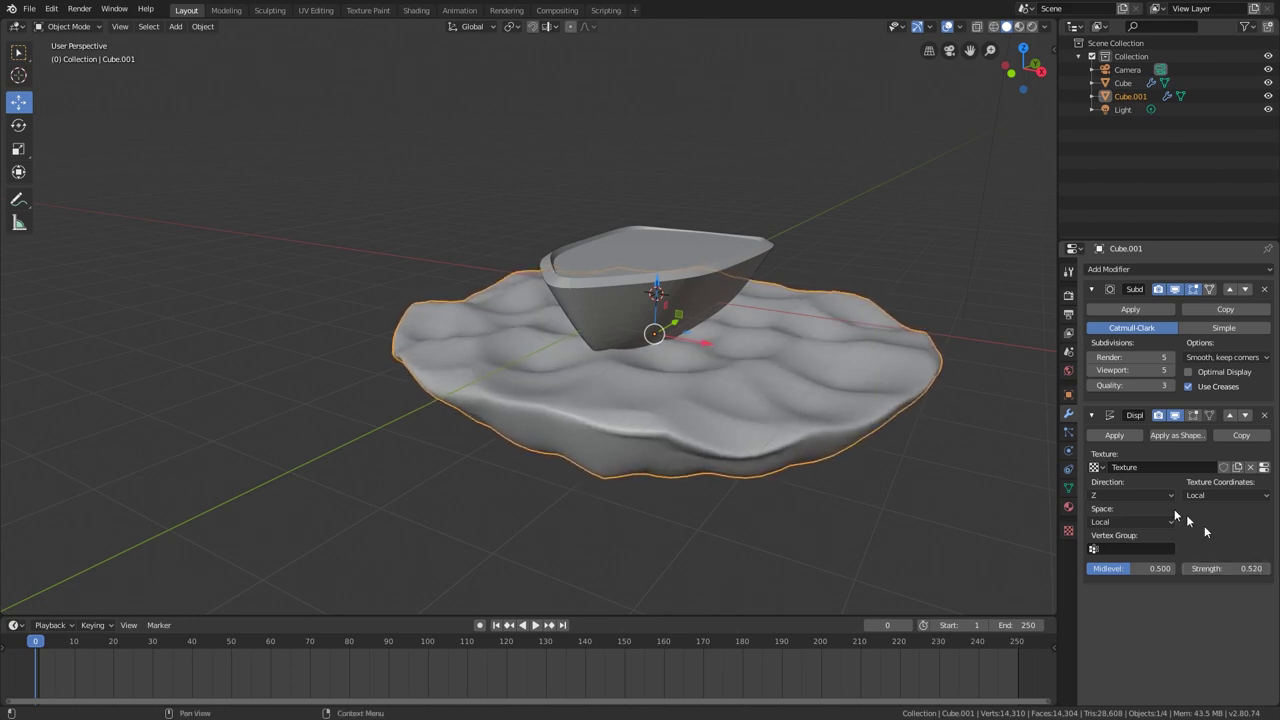
pyautogui.moveTo(900, 430); pyautogui.dragTo(830, 413, button='middle')
pyautogui.moveTo(794, 345); pyautogui.dragTo(754, 368, button='middle')
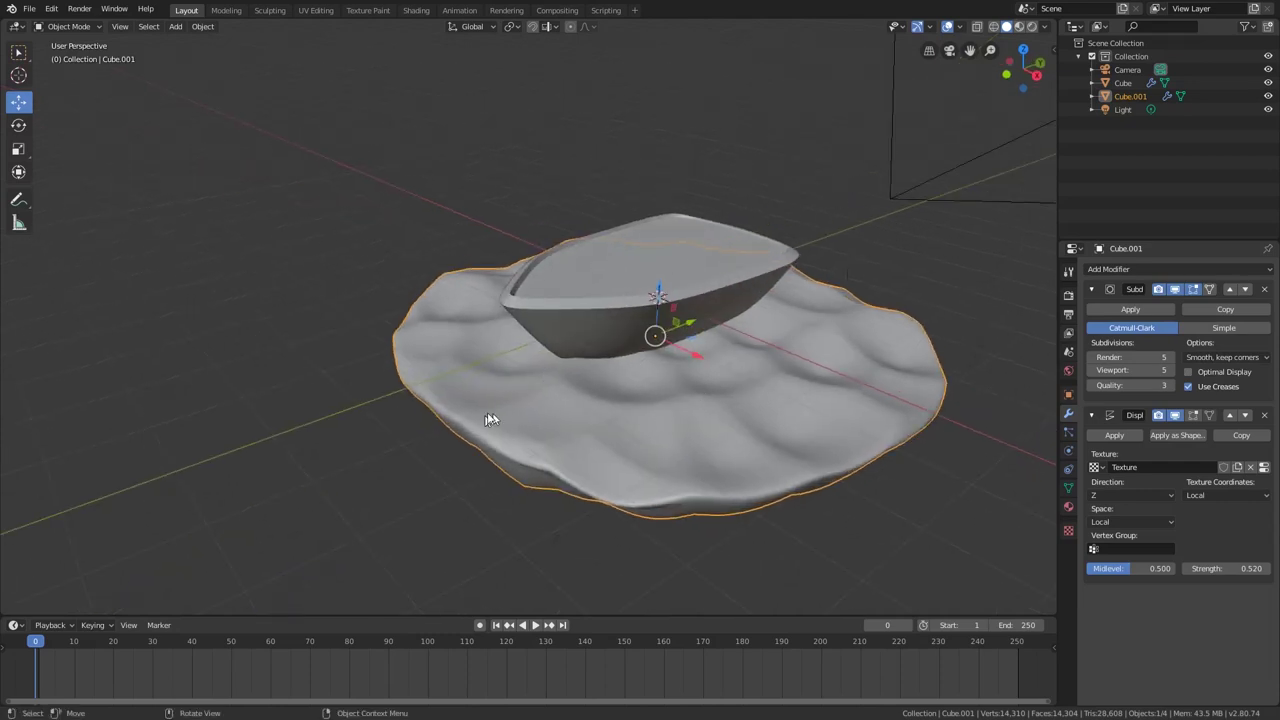
# - Set the Displace modifier's texture coordinates to Object
pyautogui.moveTo(559, 376); pyautogui.dragTo(881, 392, button='middle')
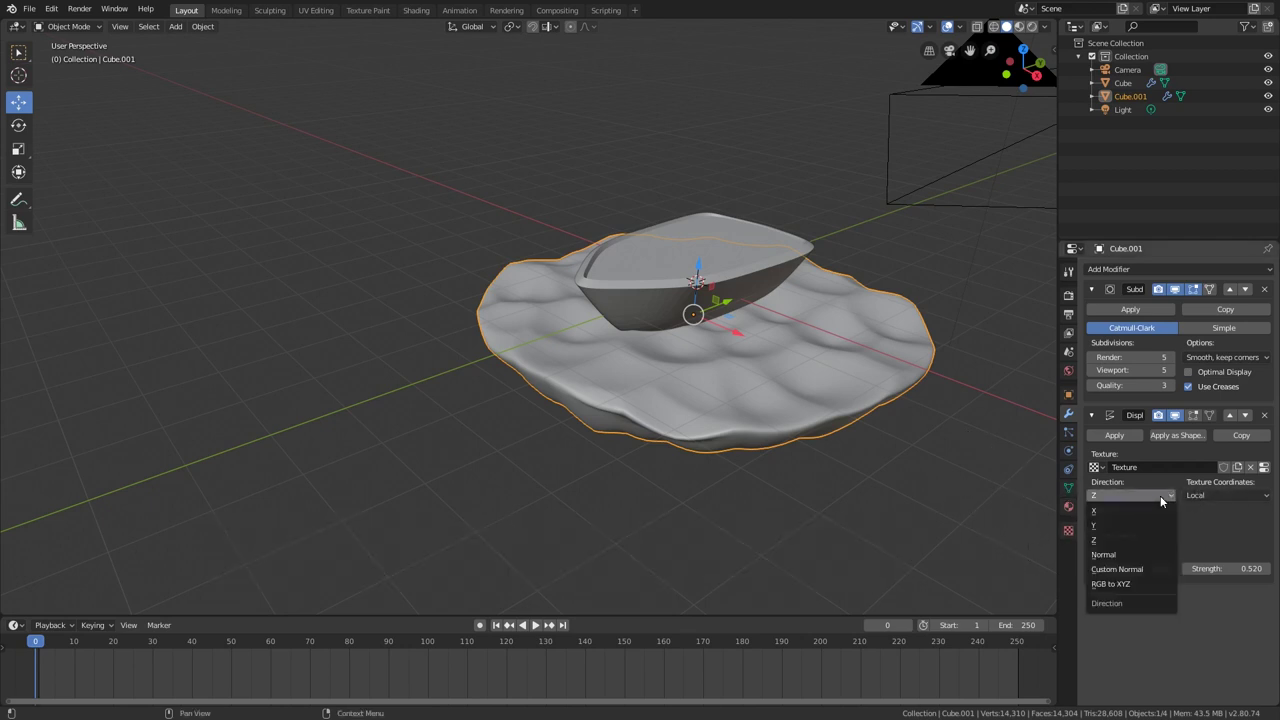
pyautogui.click(1206, 495)
pyautogui.click(1206, 495)
pyautogui.click(1206, 495)
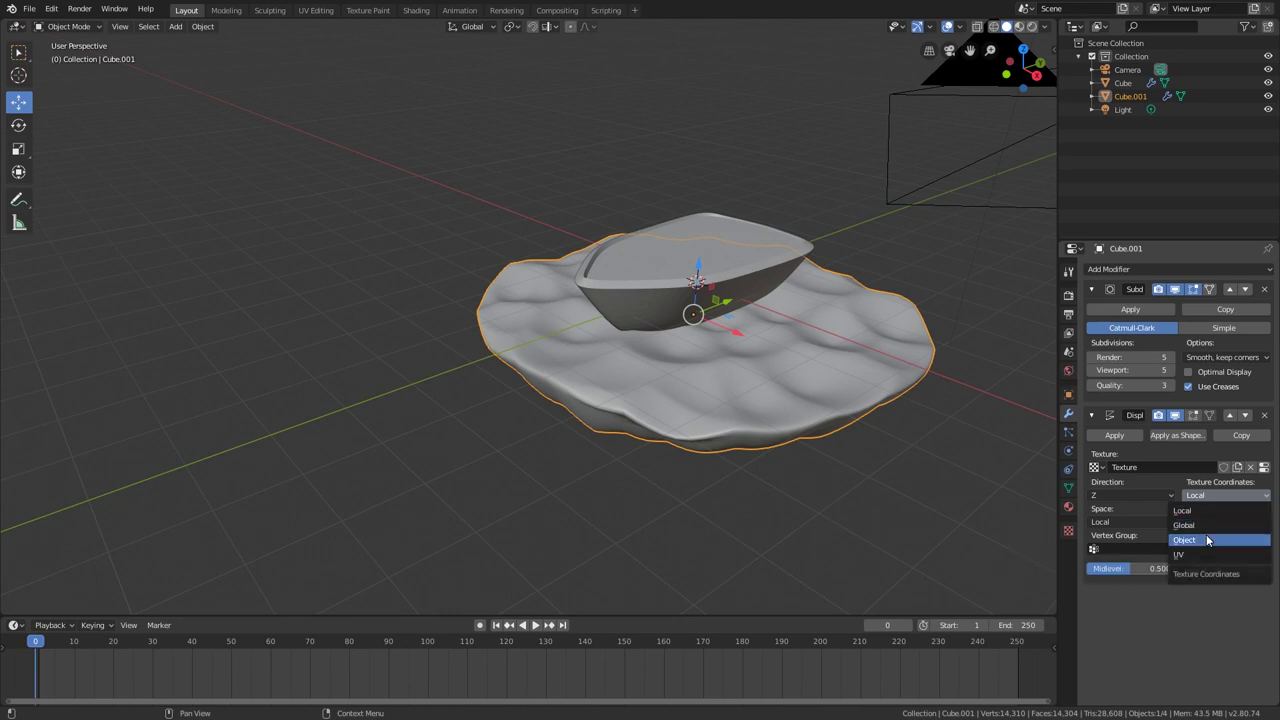
pyautogui.click(1206, 540)
# - Add a cube-shaped empty and lower it beneath the water to about -3.67 m on Z
pyautogui.moveTo(696, 360); pyautogui.dragTo(659, 342, button='middle')
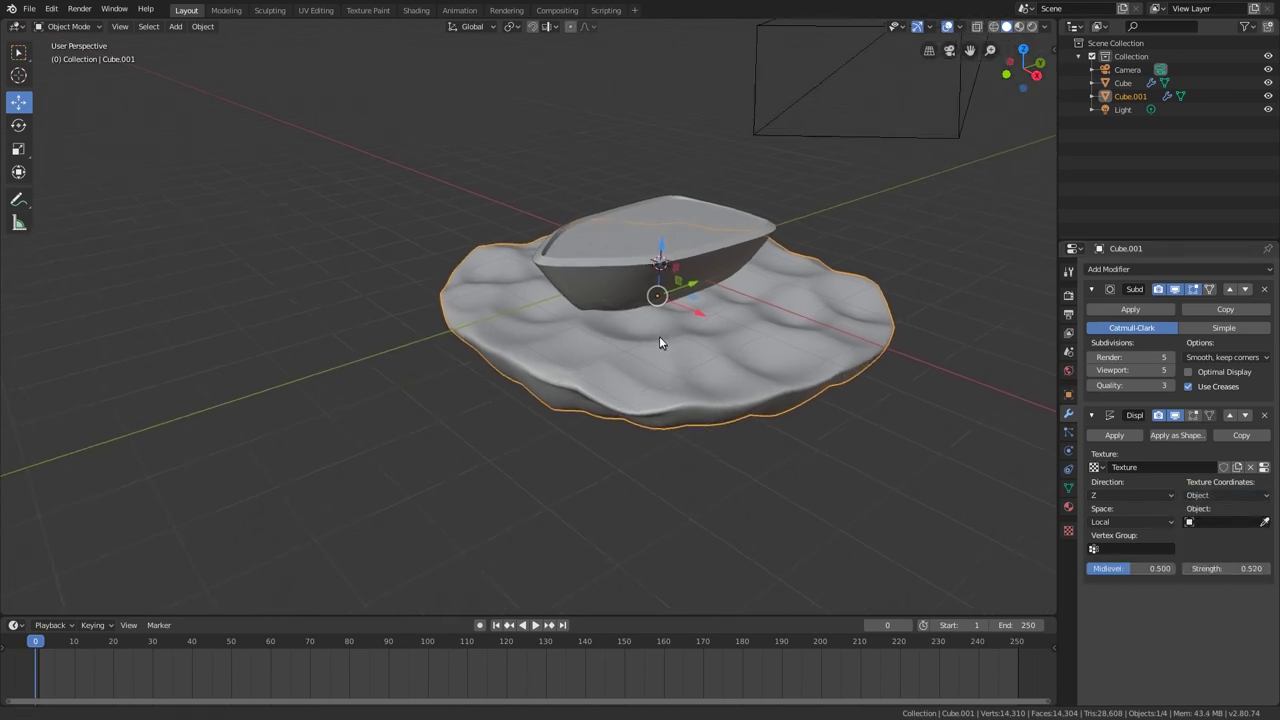
pyautogui.hotkey('shift', 'a')
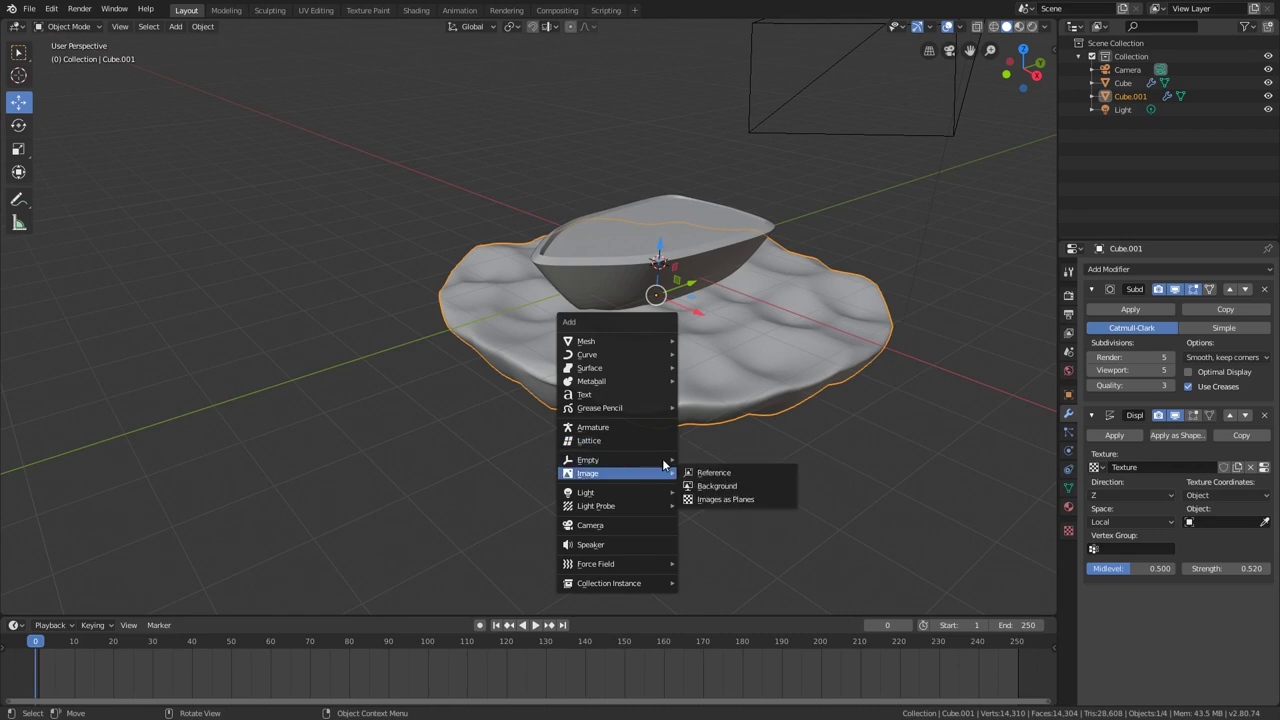
pyautogui.moveTo(658, 459)
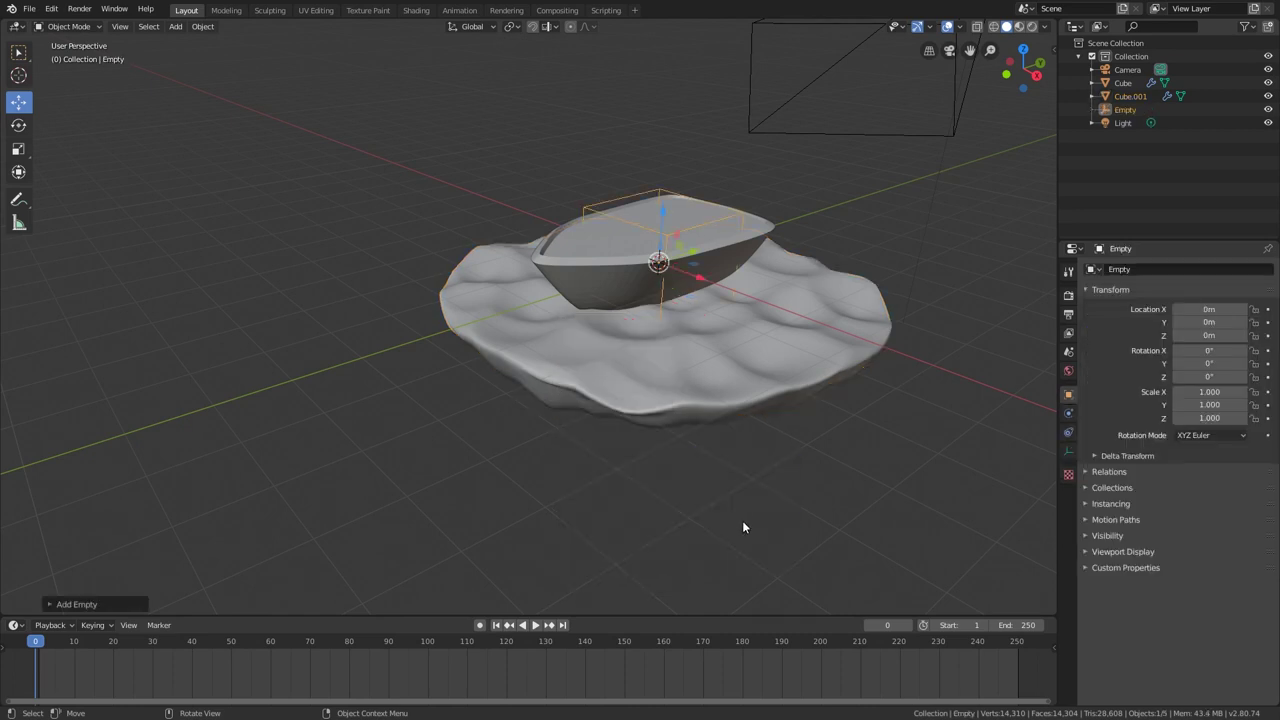
pyautogui.moveTo(743, 522); pyautogui.dragTo(730, 360, button='middle')
pyautogui.moveTo(660, 213); pyautogui.dragTo(660, 405)
# - Assign the cube empty as the texture coordinate object of the water's Displace modifier, and select the empty
pyautogui.click(864, 340)
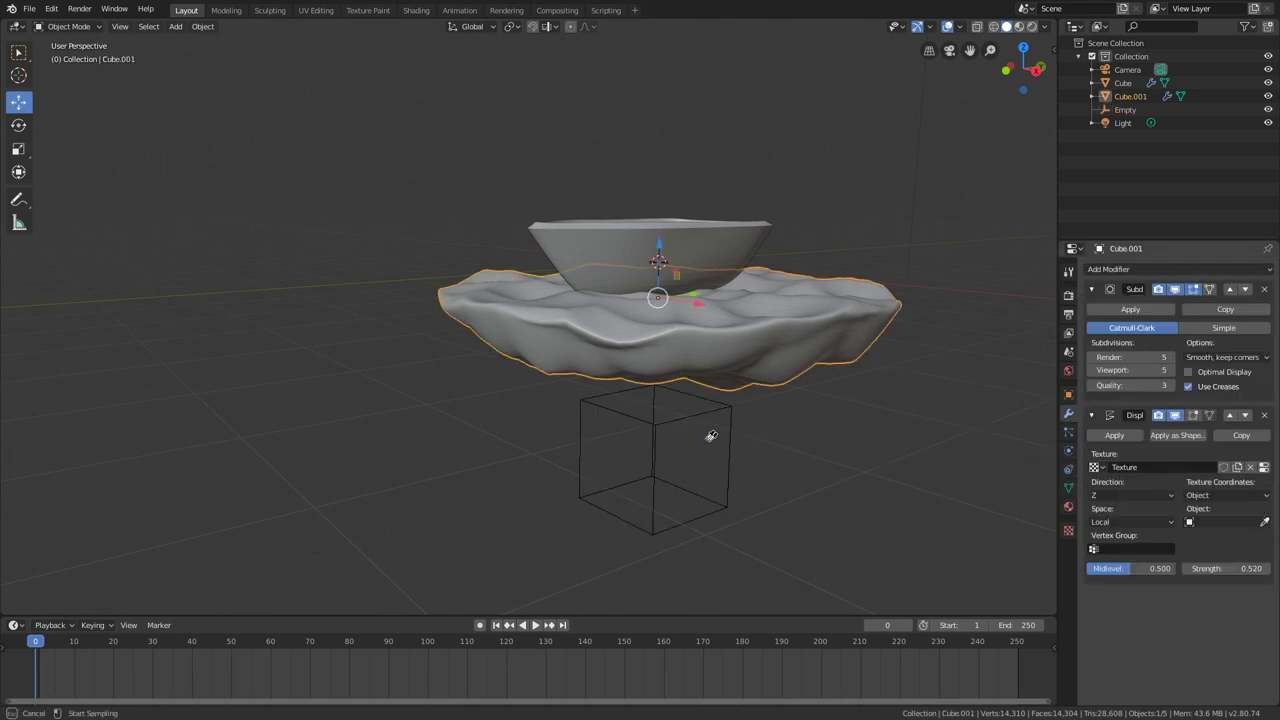
pyautogui.click(731, 429)
pyautogui.click(730, 430)
pyautogui.moveTo(746, 435); pyautogui.dragTo(768, 445, button='middle')
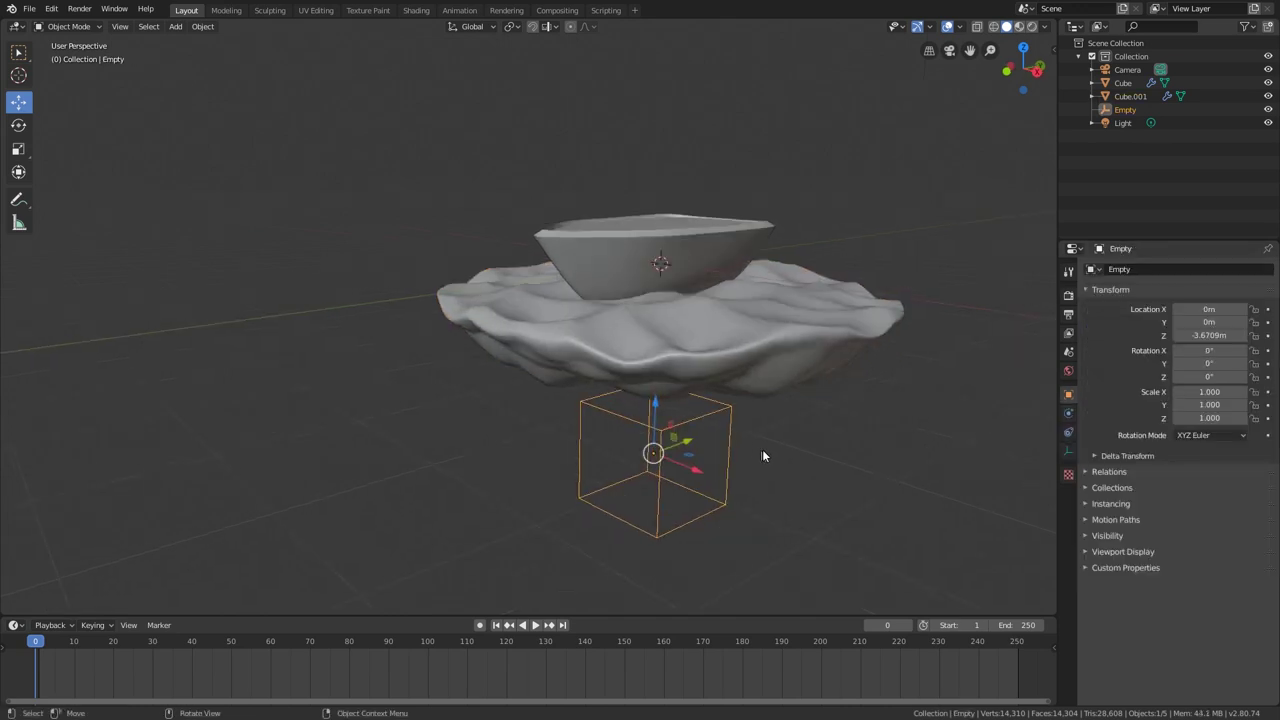
# - Try moving the empty and rotating it about the global X axis to test its effect on the waves
pyautogui.press('g')
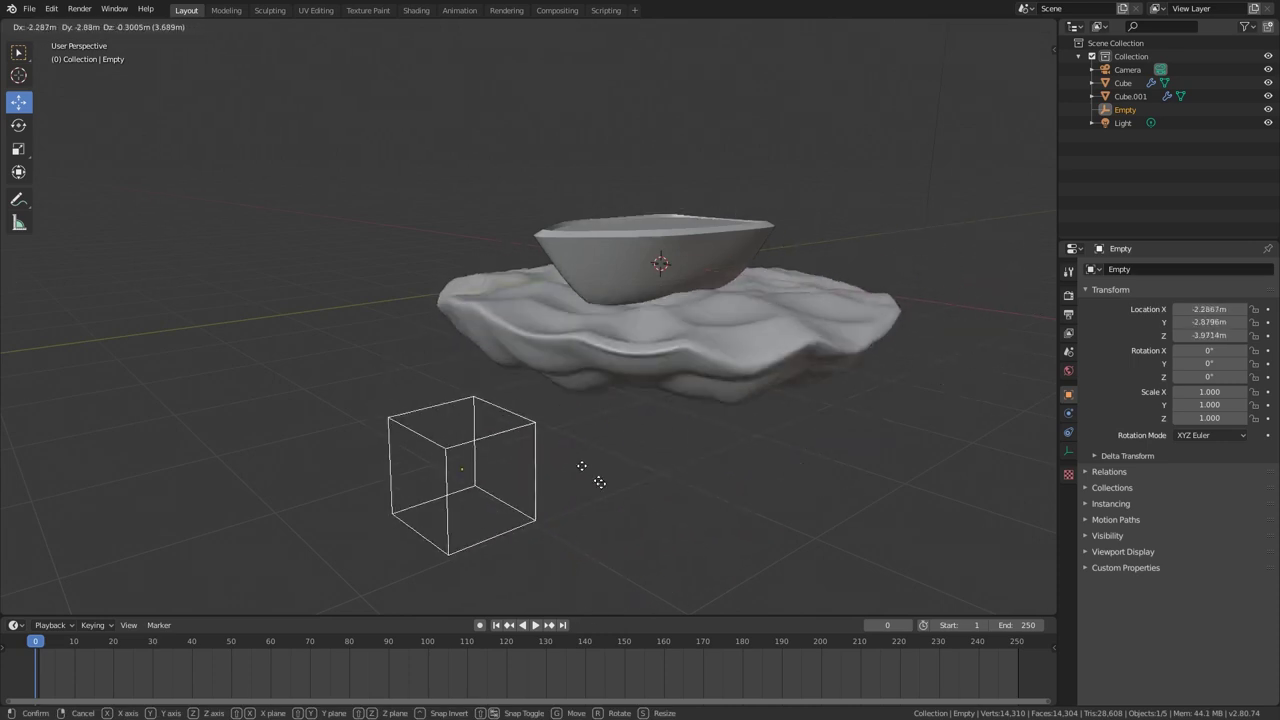
pyautogui.press('Escape')
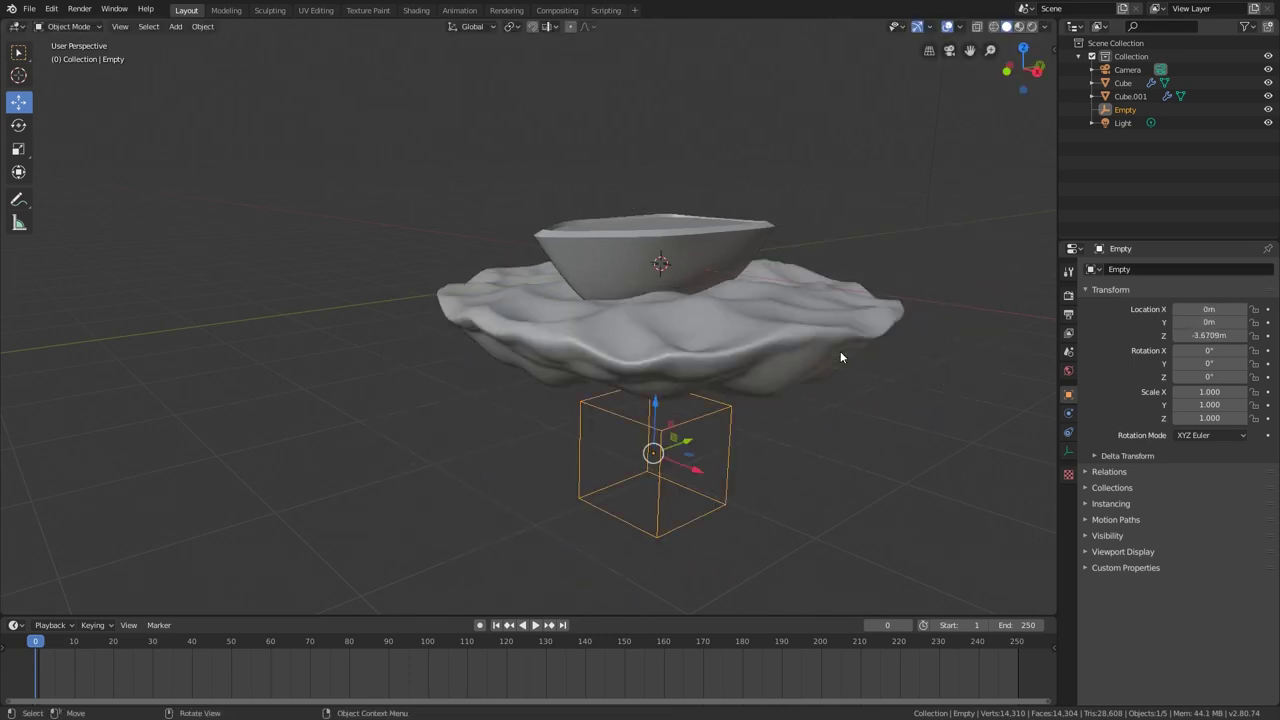
pyautogui.moveTo(840, 351); pyautogui.dragTo(795, 405, button='middle')
pyautogui.moveTo(700, 437); pyautogui.dragTo(873, 317)
pyautogui.rightClick(873, 317)
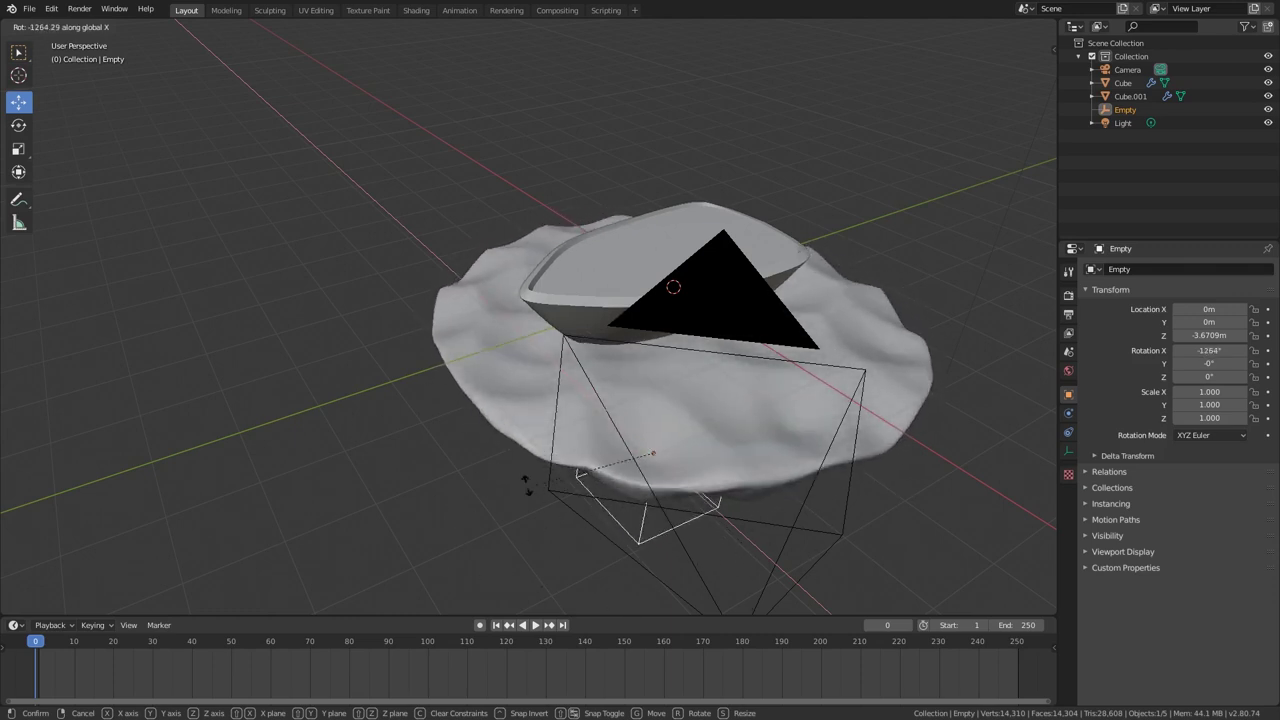
pyautogui.press('Escape')
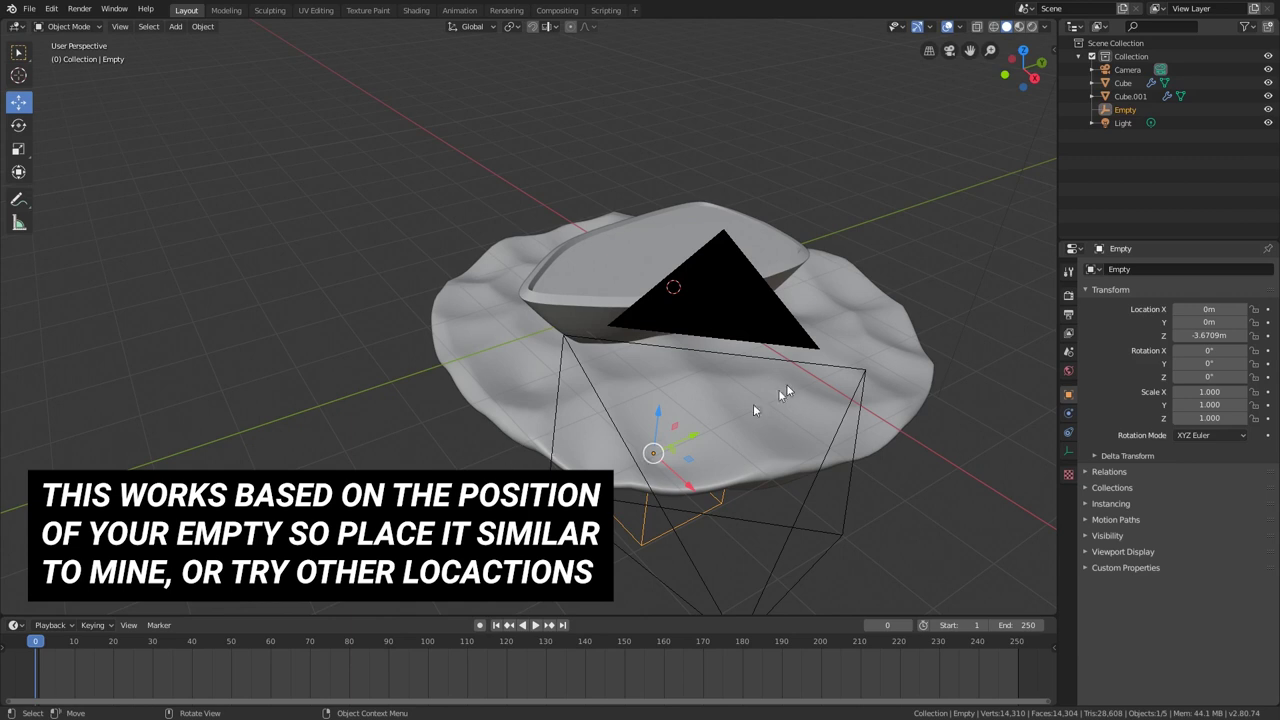
# - Show the empty's transform values and insert a single keyframe on its X rotation of 0° at frame 0
pyautogui.press('n')
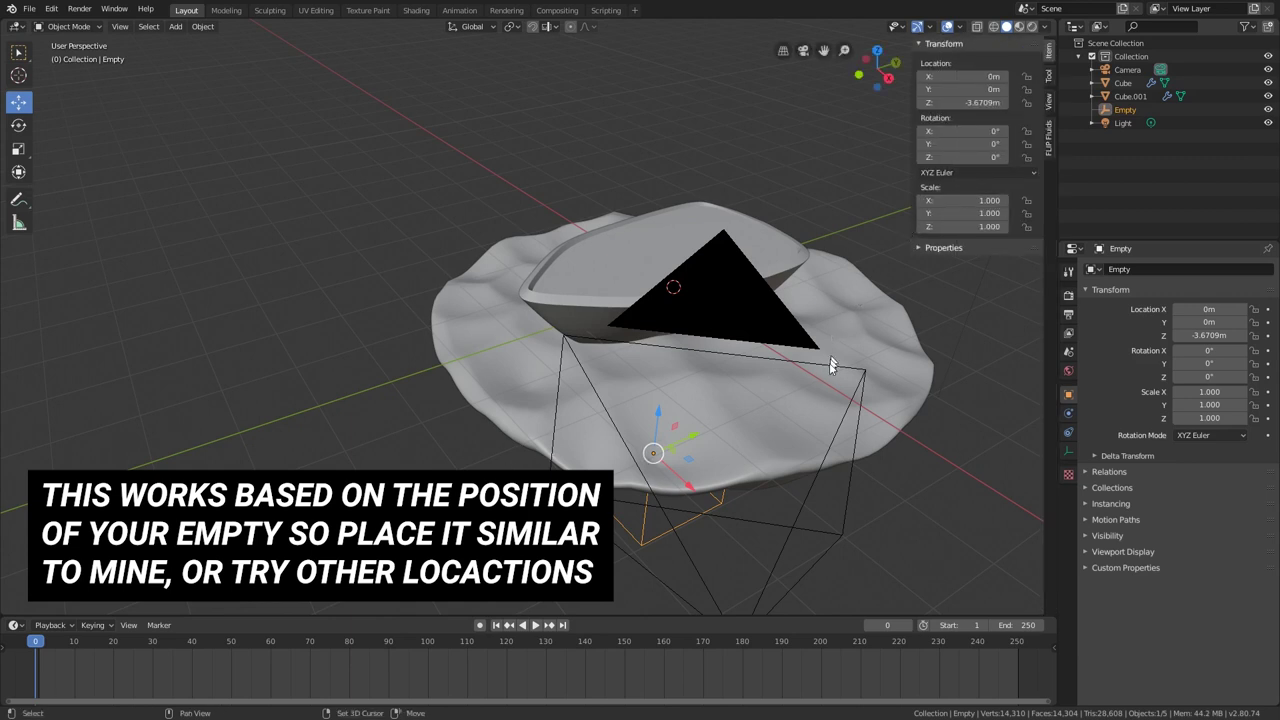
pyautogui.keyDown('shift'); pyautogui.moveTo(826, 372); pyautogui.dragTo(781, 345, button='middle'); pyautogui.keyUp('shift')
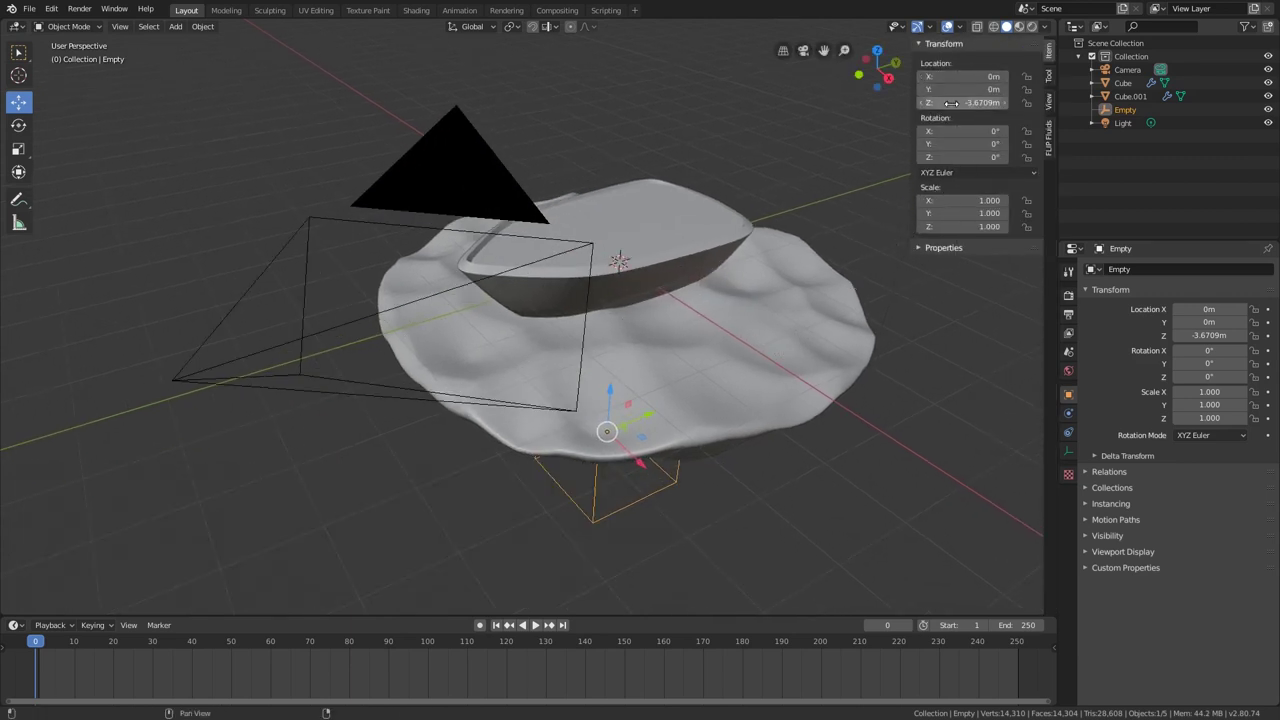
pyautogui.moveTo(960, 131)
pyautogui.mouseDown()
pyautogui.moveTo(990, 131)
pyautogui.moveTo(953, 132)
pyautogui.mouseUp()
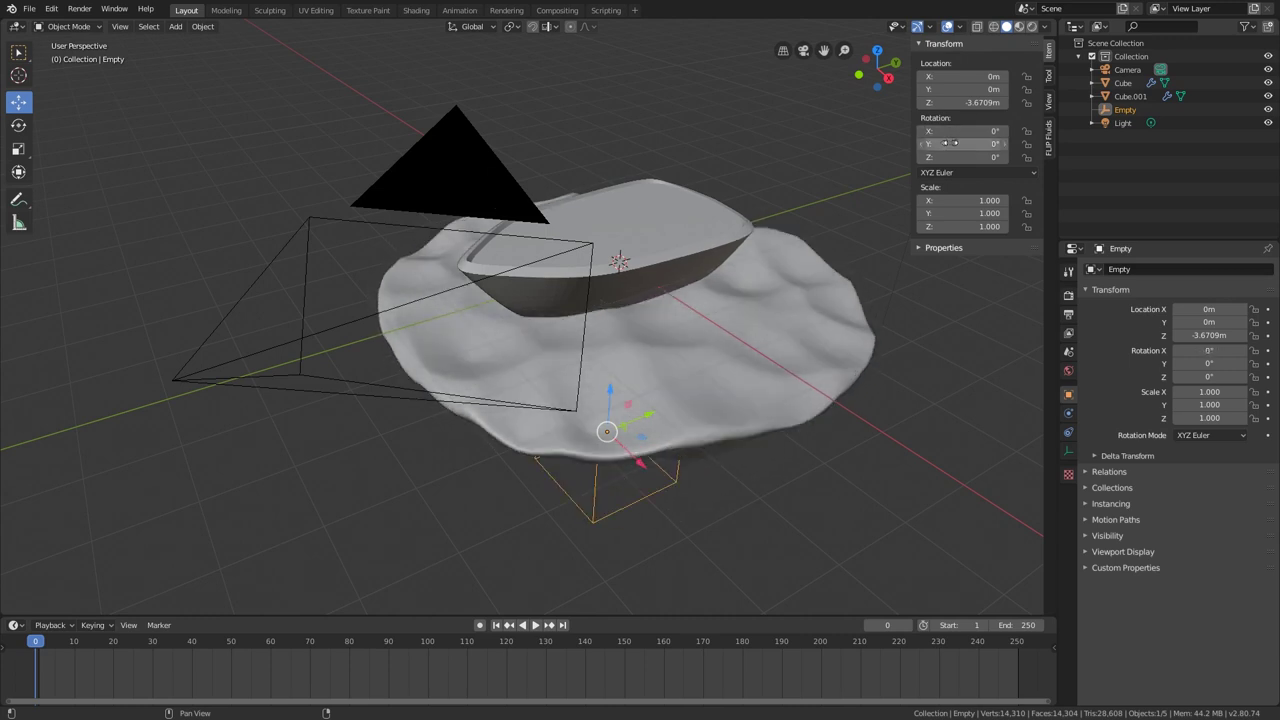
pyautogui.rightClick(971, 130)
pyautogui.click(925, 129)
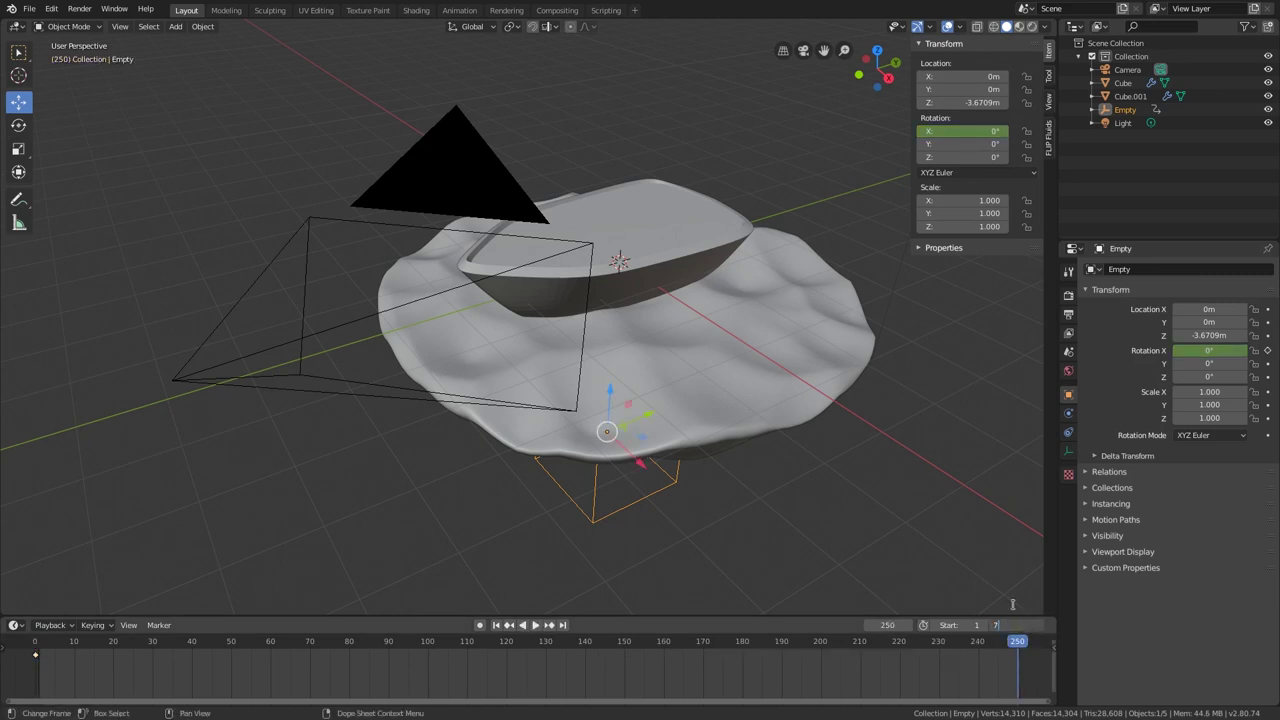
# - Set the animation's end frame to 72 and keyframe the empty's X rotation at -360° on frame 72
pyautogui.write('72')
pyautogui.press('Return')
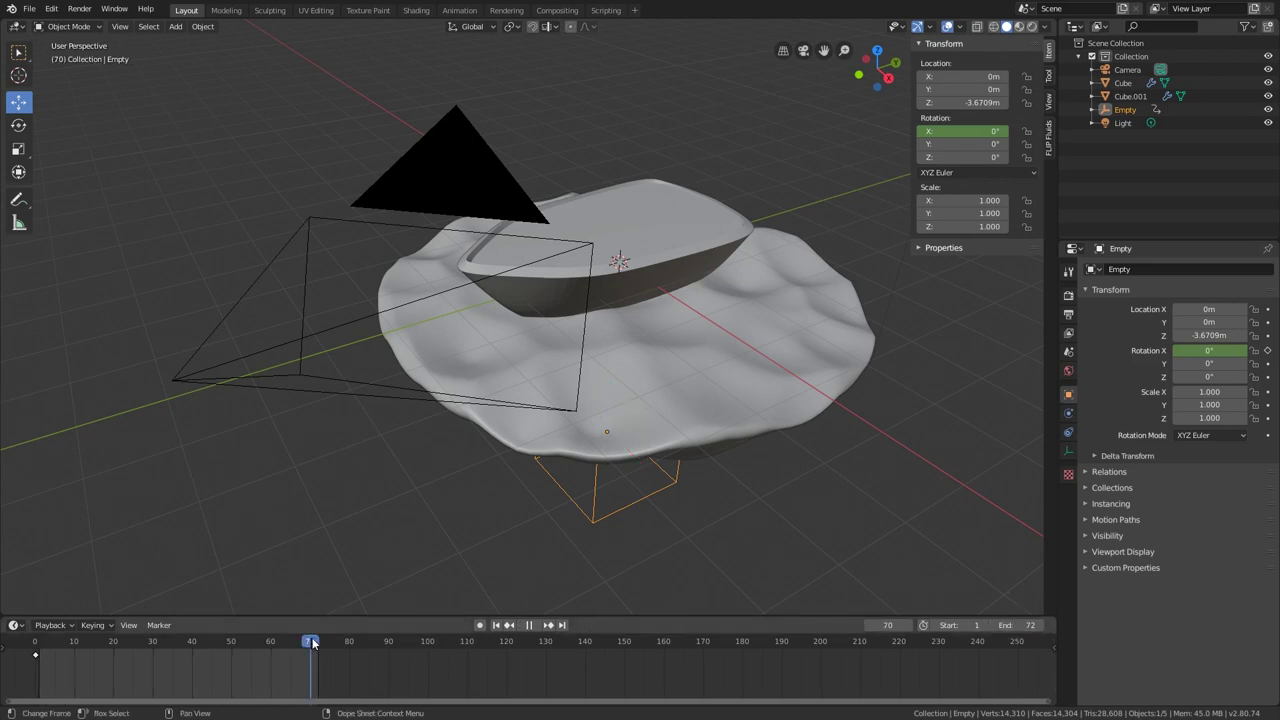
pyautogui.moveTo(537, 502); pyautogui.dragTo(722, 378, button='middle')
pyautogui.moveTo(977, 129); pyautogui.dragTo(617, 129)
pyautogui.rightClick(975, 131)
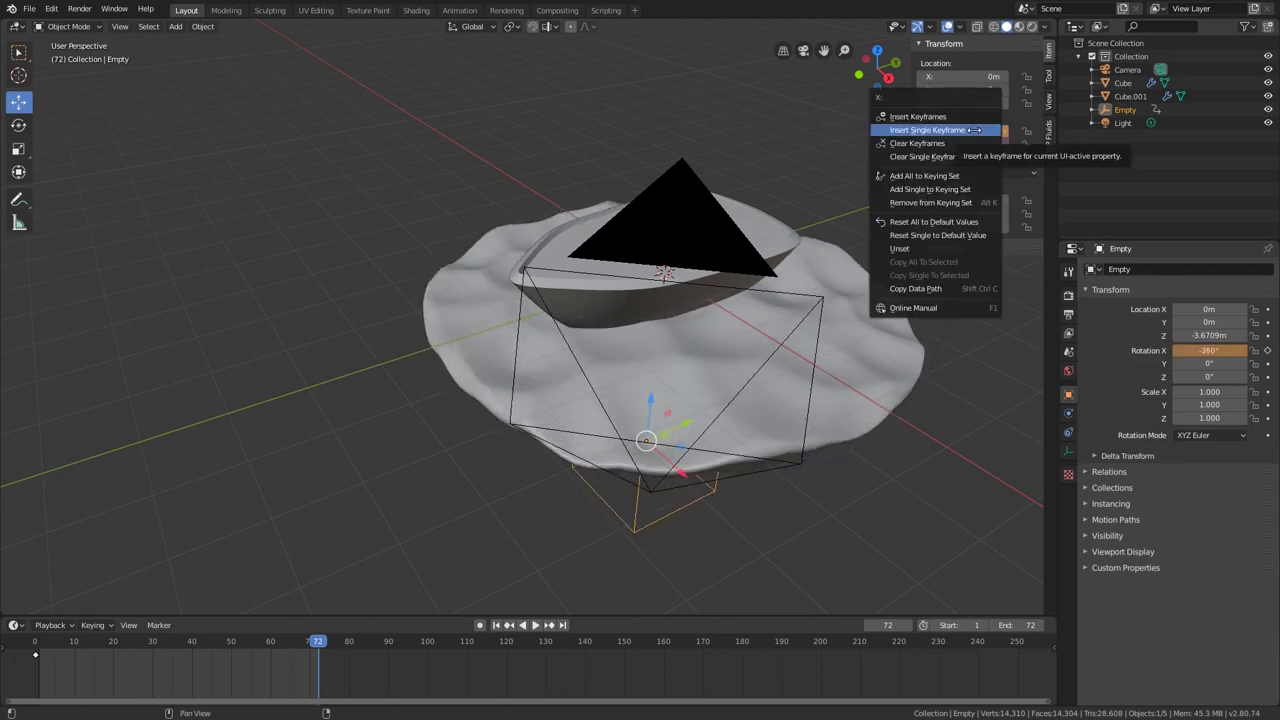
pyautogui.click(973, 130)
# - Set the empty's keyframe interpolation to Linear while playing the wave animation, and stop the playback
pyautogui.press('space')
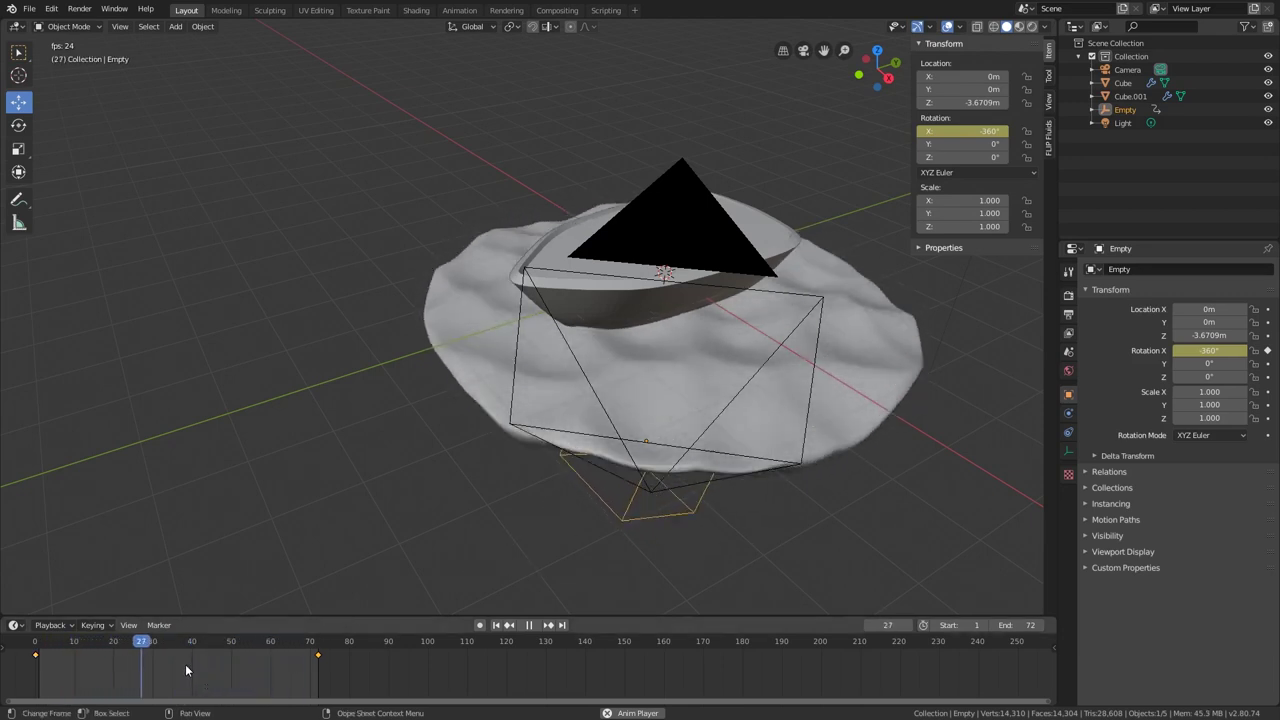
pyautogui.press('t')
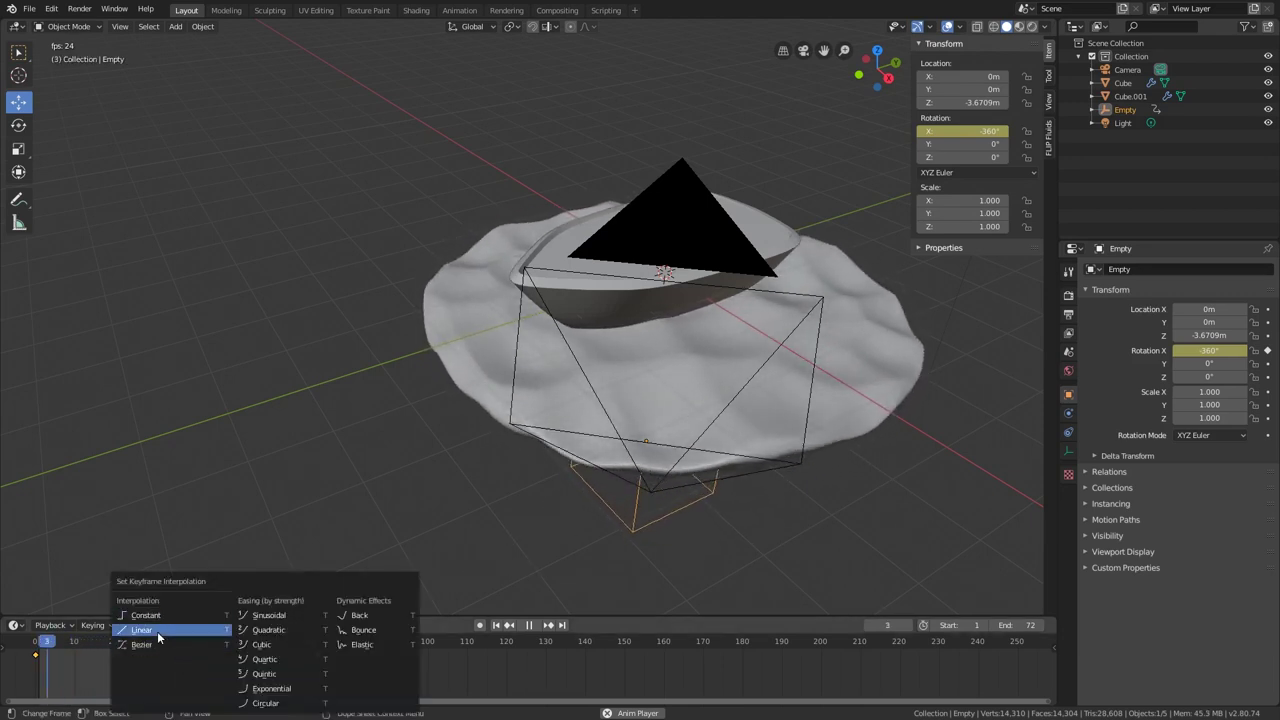
pyautogui.click(157, 631)
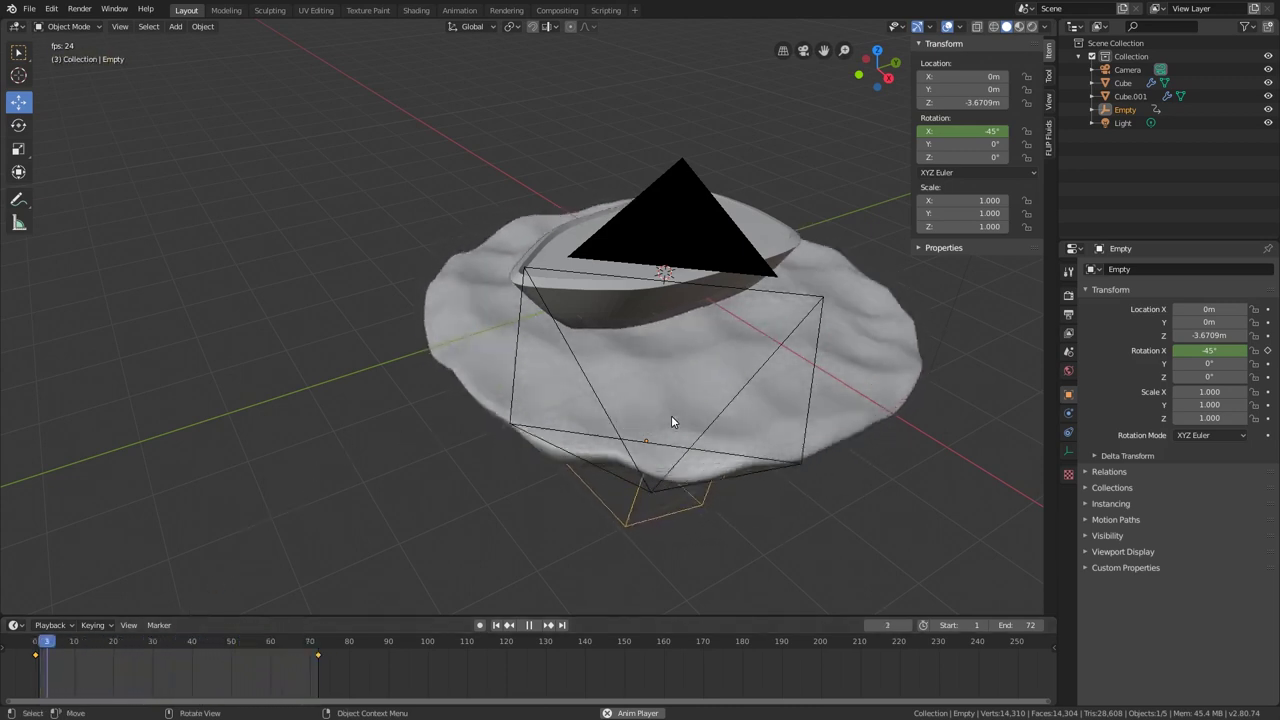
pyautogui.press('space')
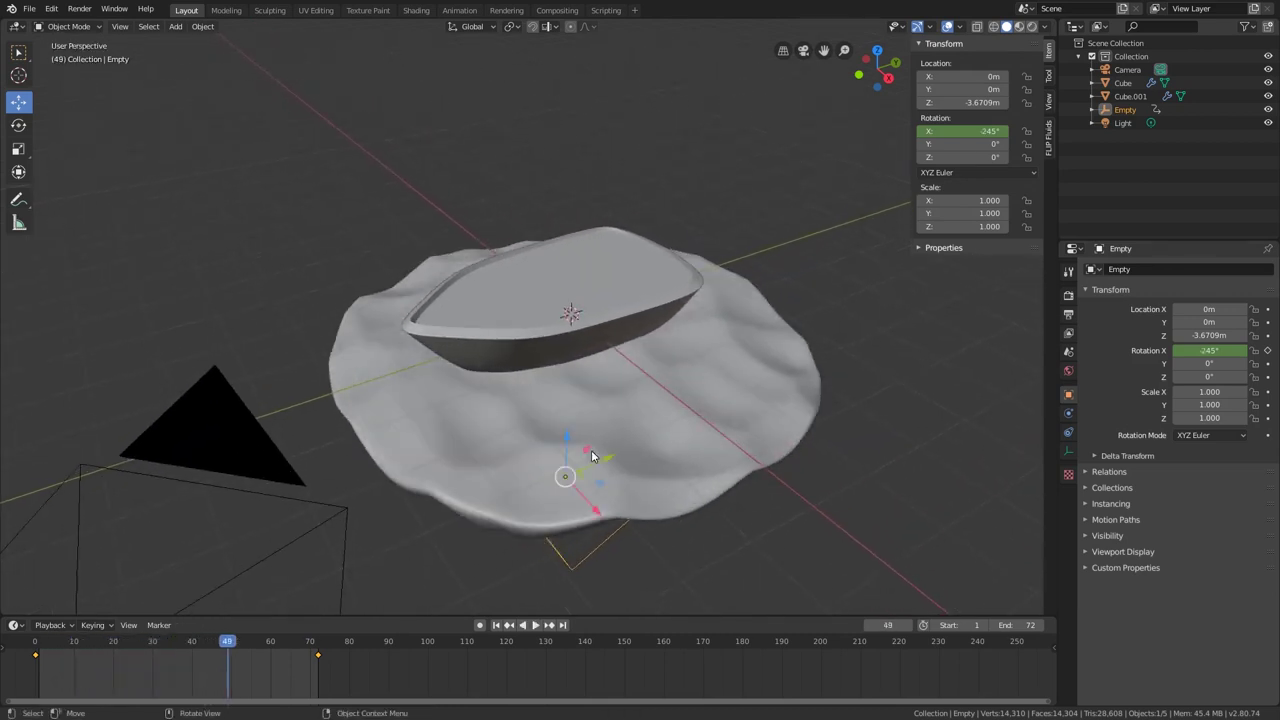
# - Select the boat and apply smooth shading to its hull and deck
pyautogui.moveTo(591, 456); pyautogui.dragTo(637, 393, button='middle')
pyautogui.click(585, 272)
pyautogui.moveTo(600, 296); pyautogui.dragTo(492, 379, button='middle')
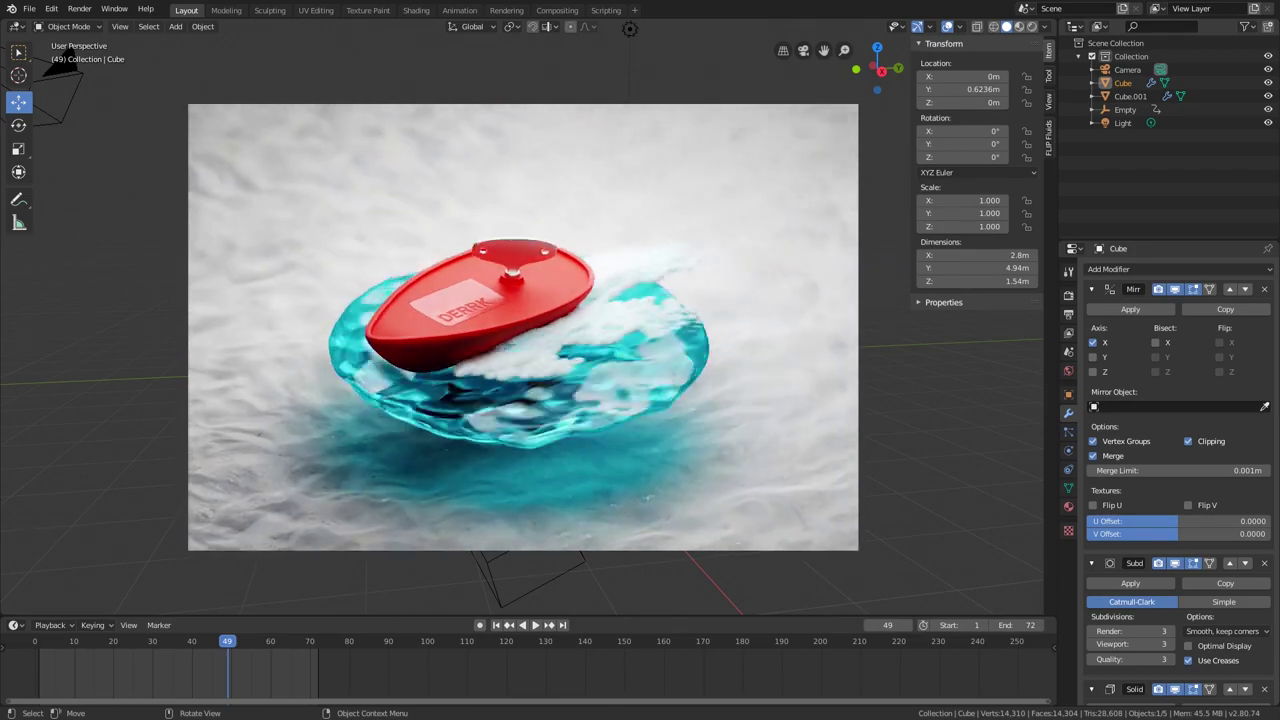
pyautogui.moveTo(552, 338); pyautogui.dragTo(597, 355, button='middle')
pyautogui.scroll(6, 458, 335)
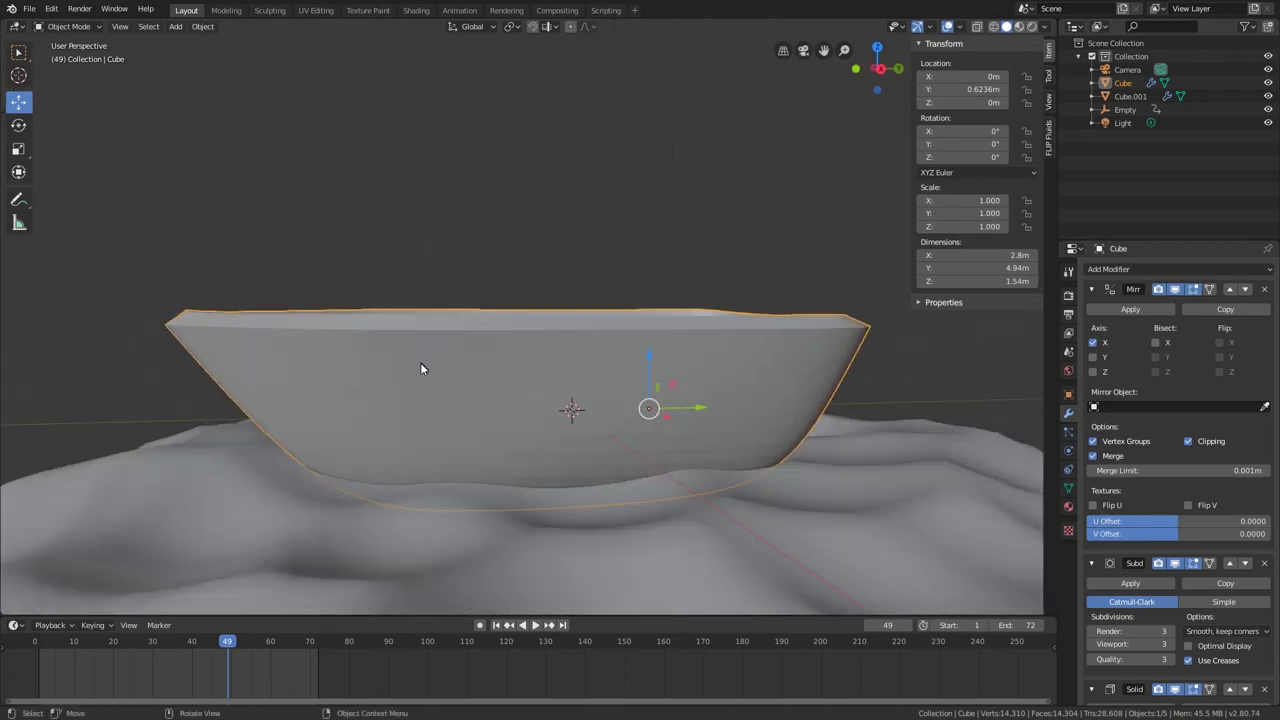
pyautogui.rightClick(420, 363)
pyautogui.click(420, 365)
pyautogui.moveTo(528, 391); pyautogui.dragTo(806, 480, button='middle')
pyautogui.rightClick(460, 394)
pyautogui.click(460, 394)
pyautogui.moveTo(975, 468); pyautogui.dragTo(796, 417, button='middle')
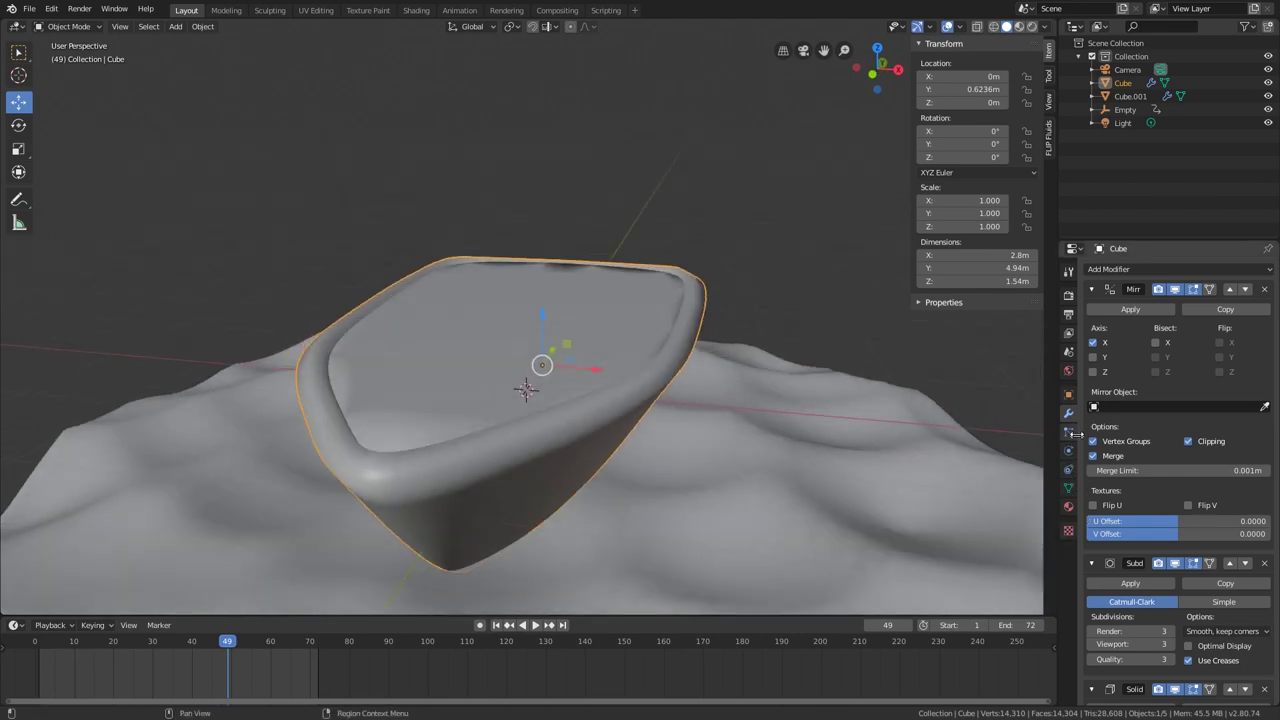
# - Enable Auto Smooth in the boat's mesh normals with a 30° angle
pyautogui.click(1069, 488)
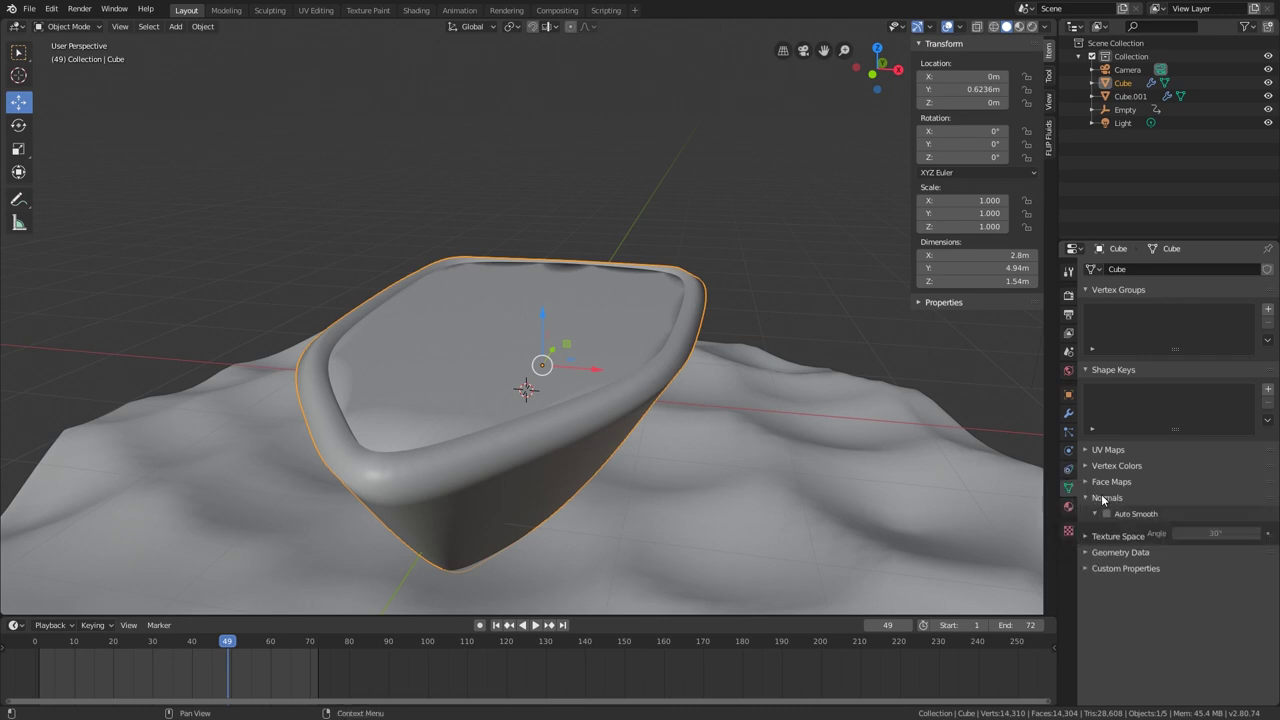
pyautogui.click(1106, 514)
pyautogui.moveTo(764, 466); pyautogui.dragTo(630, 437, button='middle')
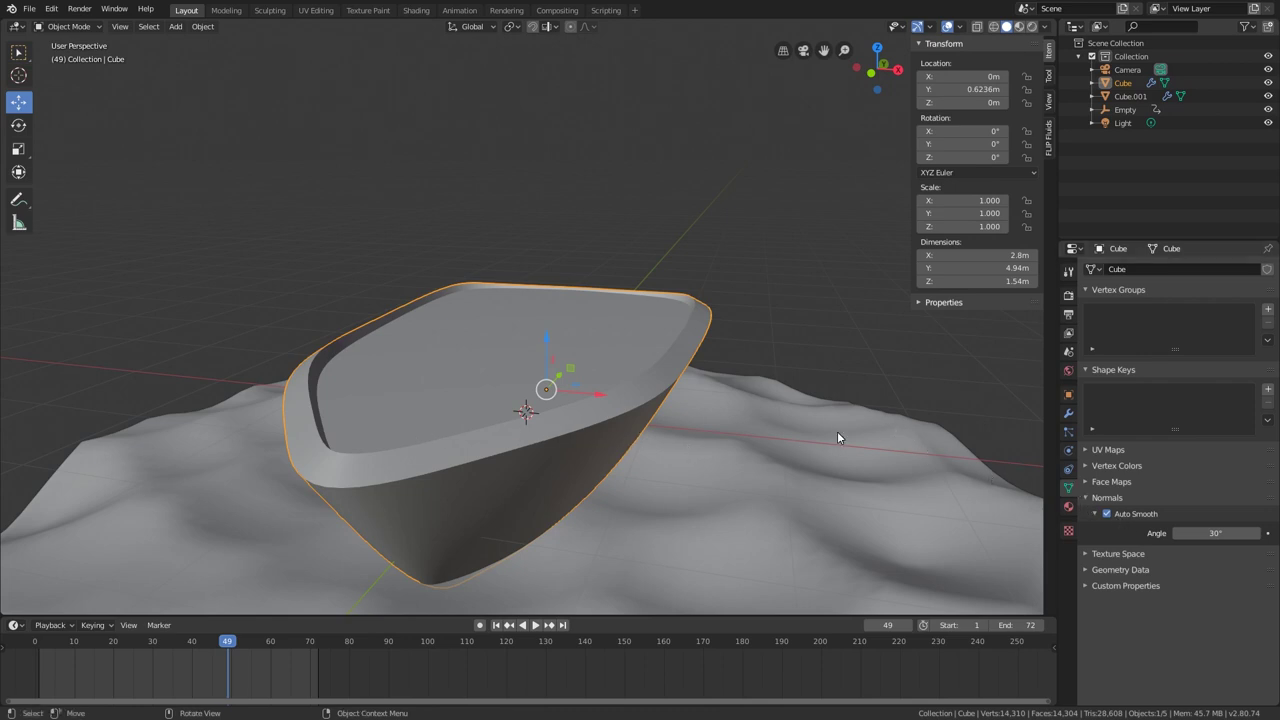
pyautogui.moveTo(838, 438); pyautogui.dragTo(710, 473, button='middle')
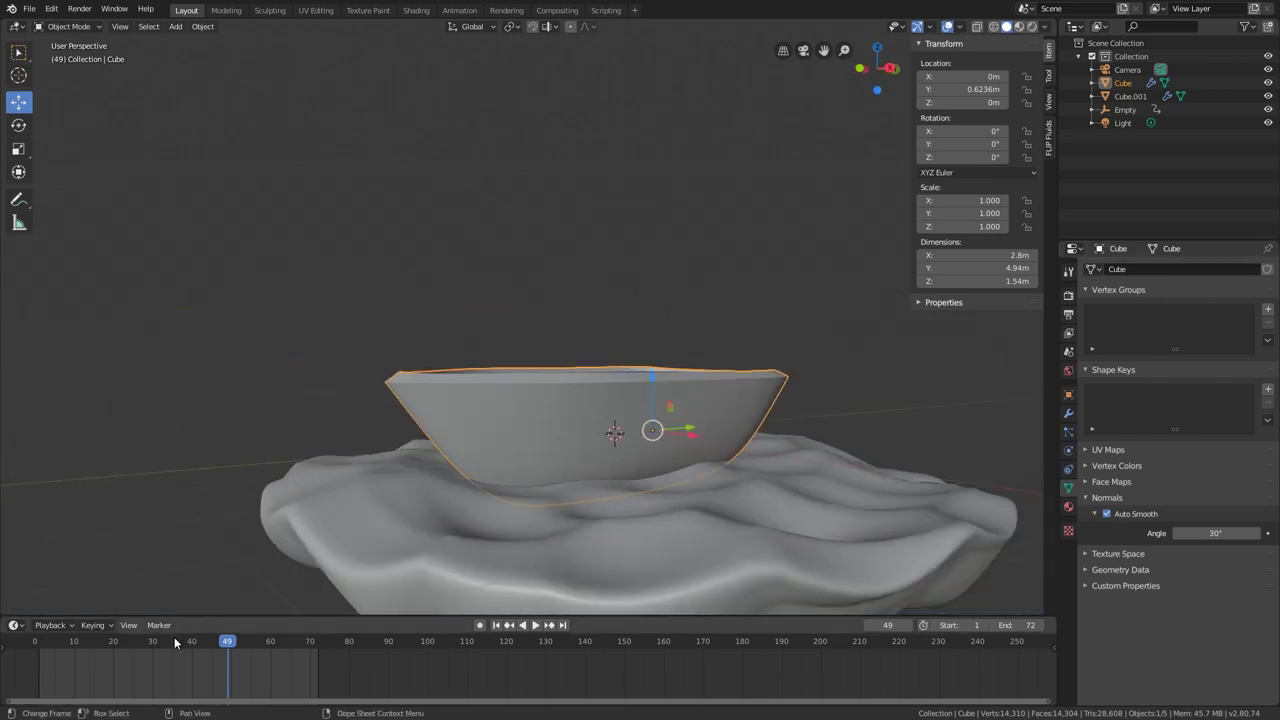
# - From the right orthographic view, insert a single keyframe on the boat's Z location of 0 m at frame 0
pyautogui.moveTo(171, 643); pyautogui.dragTo(71, 651)
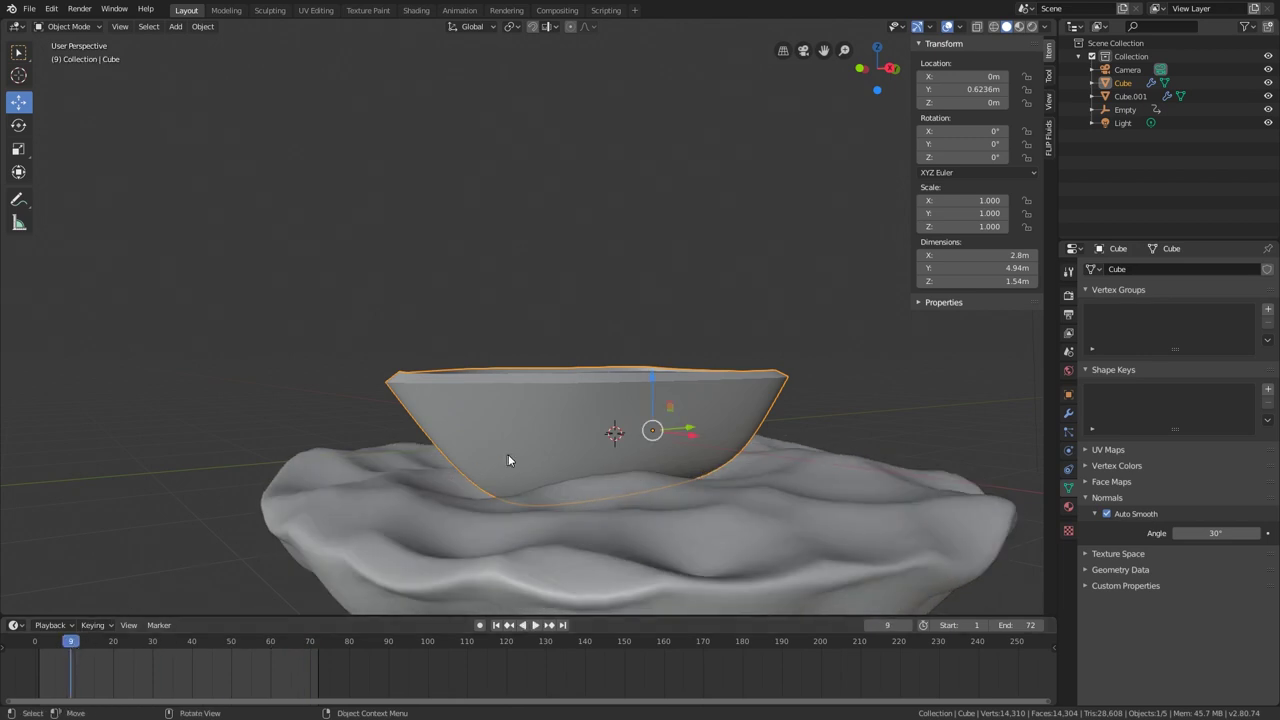
pyautogui.press('KP_1')
pyautogui.press('KP_3')
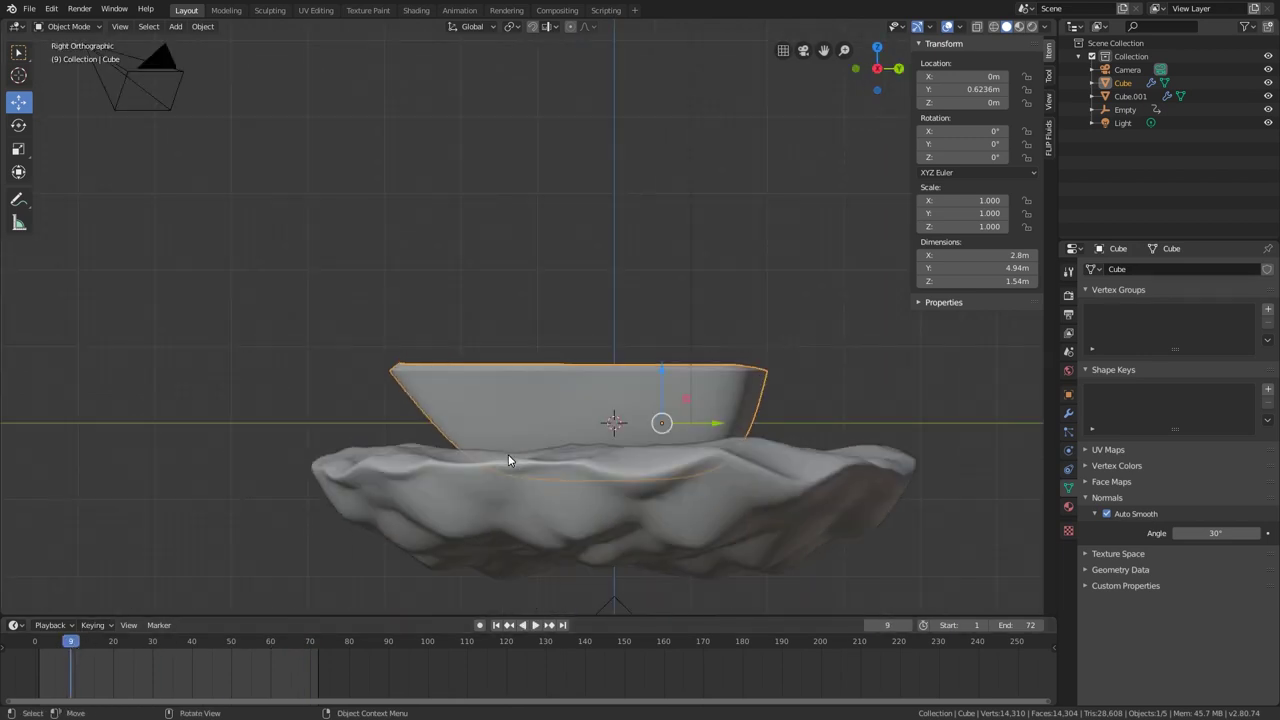
pyautogui.click(39, 648)
pyautogui.press('space')
pyautogui.moveTo(39, 648); pyautogui.dragTo(37, 650)
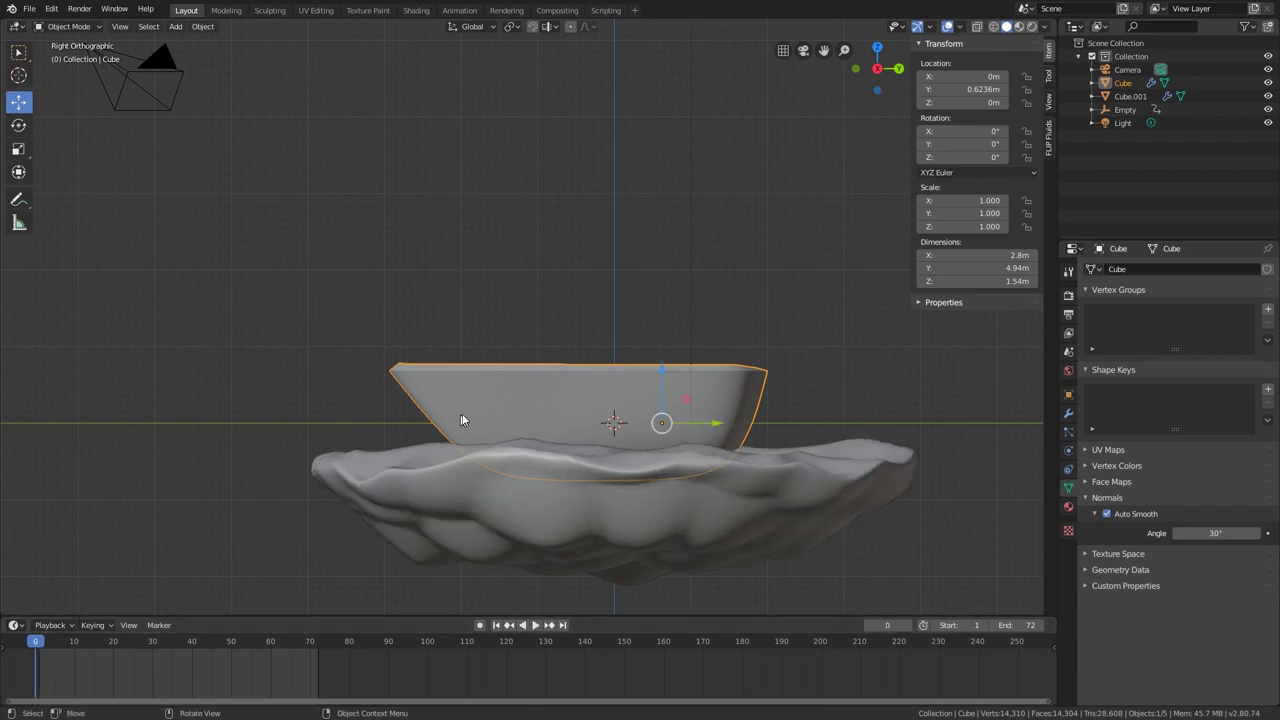
pyautogui.keyDown('shift'); pyautogui.moveTo(518, 396); pyautogui.dragTo(520, 402, button='middle'); pyautogui.keyUp('shift')
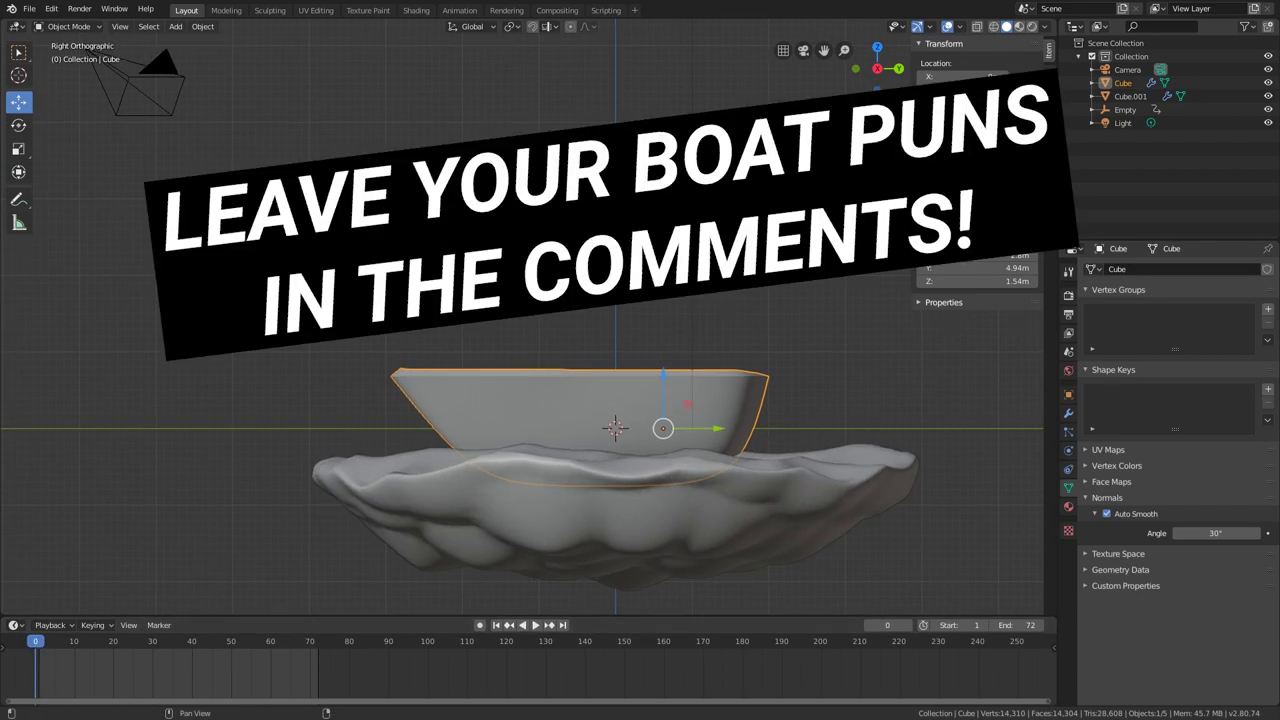
pyautogui.moveTo(970, 101); pyautogui.dragTo(812, 101)
pyautogui.rightClick(970, 101)
pyautogui.rightClick(957, 101)
pyautogui.click(957, 100)
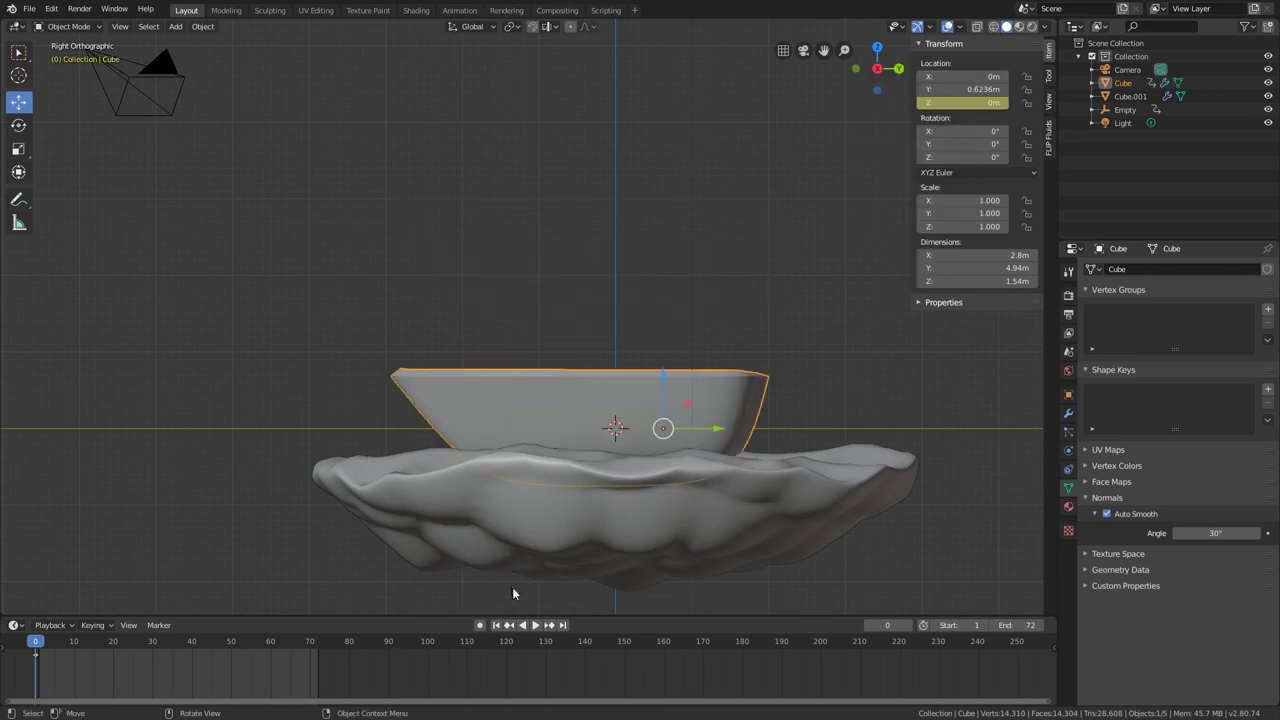
# - Insert a single keyframe on the boat's Z location of 0 m at frame 72
pyautogui.click(310, 645)
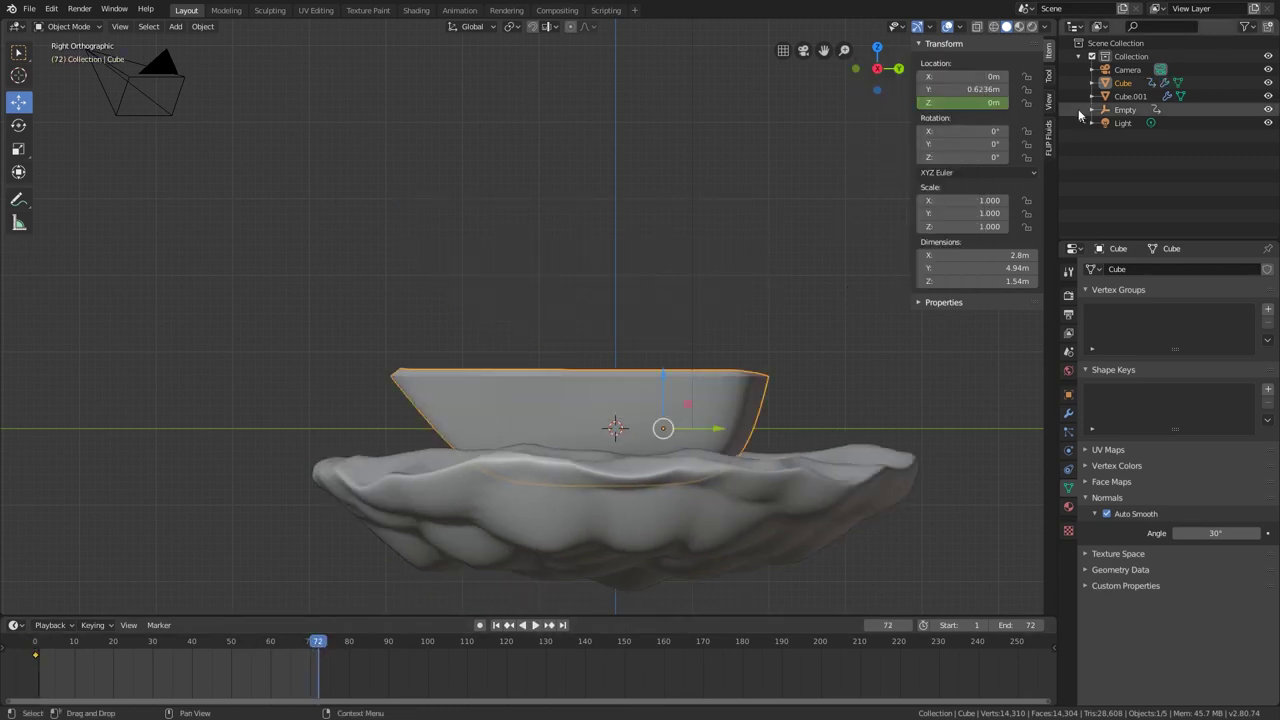
pyautogui.moveTo(957, 101); pyautogui.dragTo(957, 101)
pyautogui.rightClick(957, 101)
pyautogui.click(957, 101)
pyautogui.keyDown('shift'); pyautogui.moveTo(425, 447); pyautogui.dragTo(453, 428, button='middle'); pyautogui.keyUp('shift')
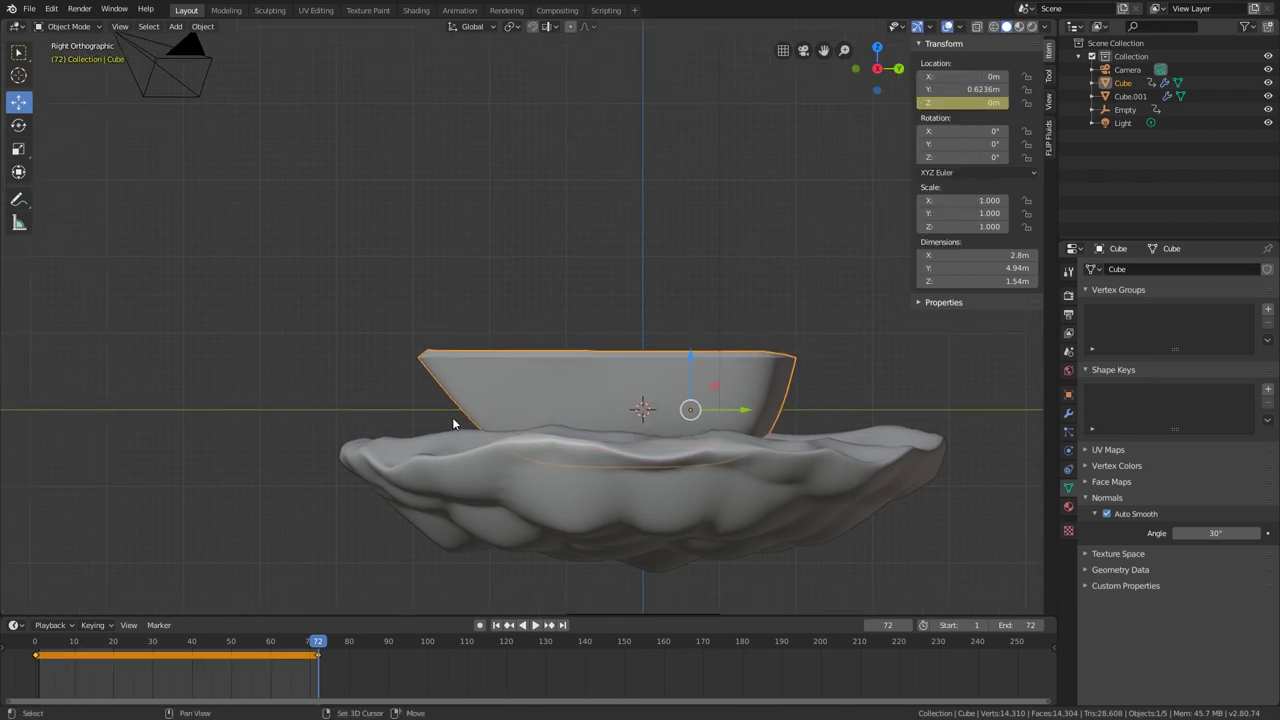
# - Raise the boat's Z location to about 0.41 m at frame 20 and insert a single keyframe on it
pyautogui.moveTo(186, 643)
pyautogui.mouseDown()
pyautogui.moveTo(77, 664)
pyautogui.moveTo(177, 655)
pyautogui.mouseUp()
pyautogui.press('space')
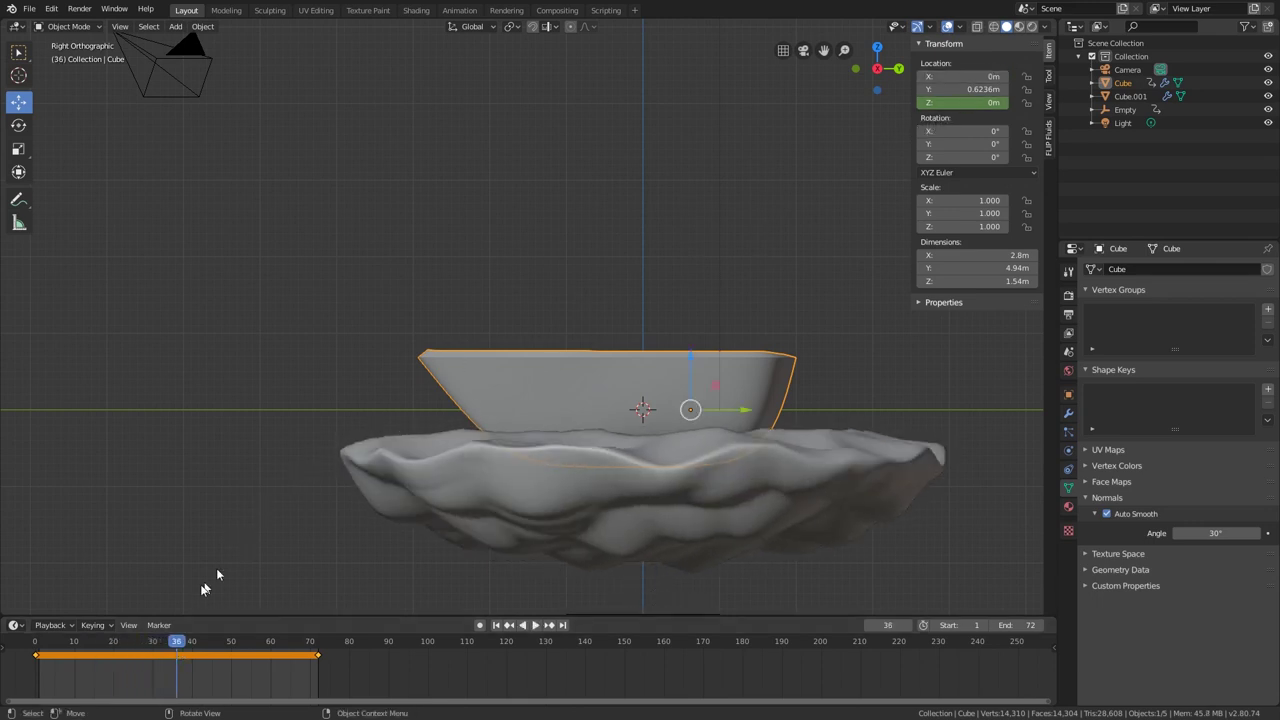
pyautogui.press('space')
pyautogui.moveTo(125, 648); pyautogui.dragTo(115, 648)
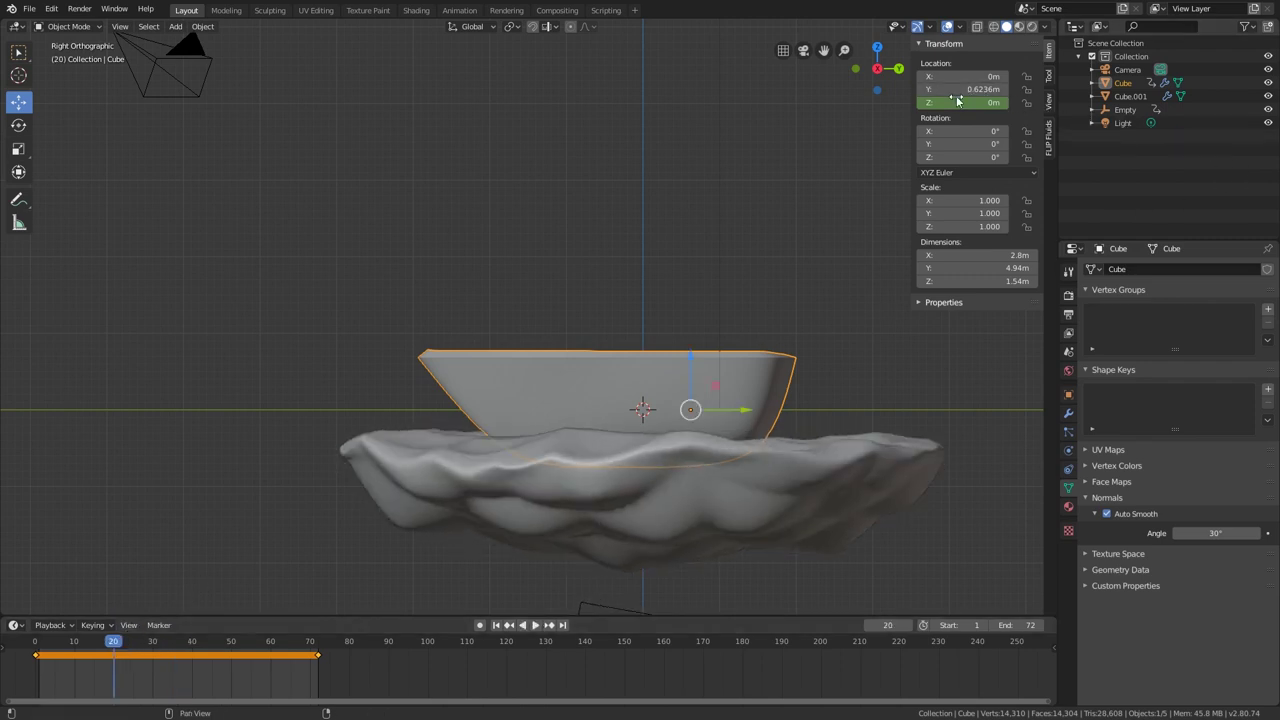
pyautogui.moveTo(956, 100); pyautogui.dragTo(985, 100)
pyautogui.rightClick(960, 102)
pyautogui.click(960, 103)
# - Lower the boat's Z location to -0.11449 m at frame 48, keyframe it, and play back the bobbing motion
pyautogui.moveTo(127, 641); pyautogui.dragTo(223, 641)
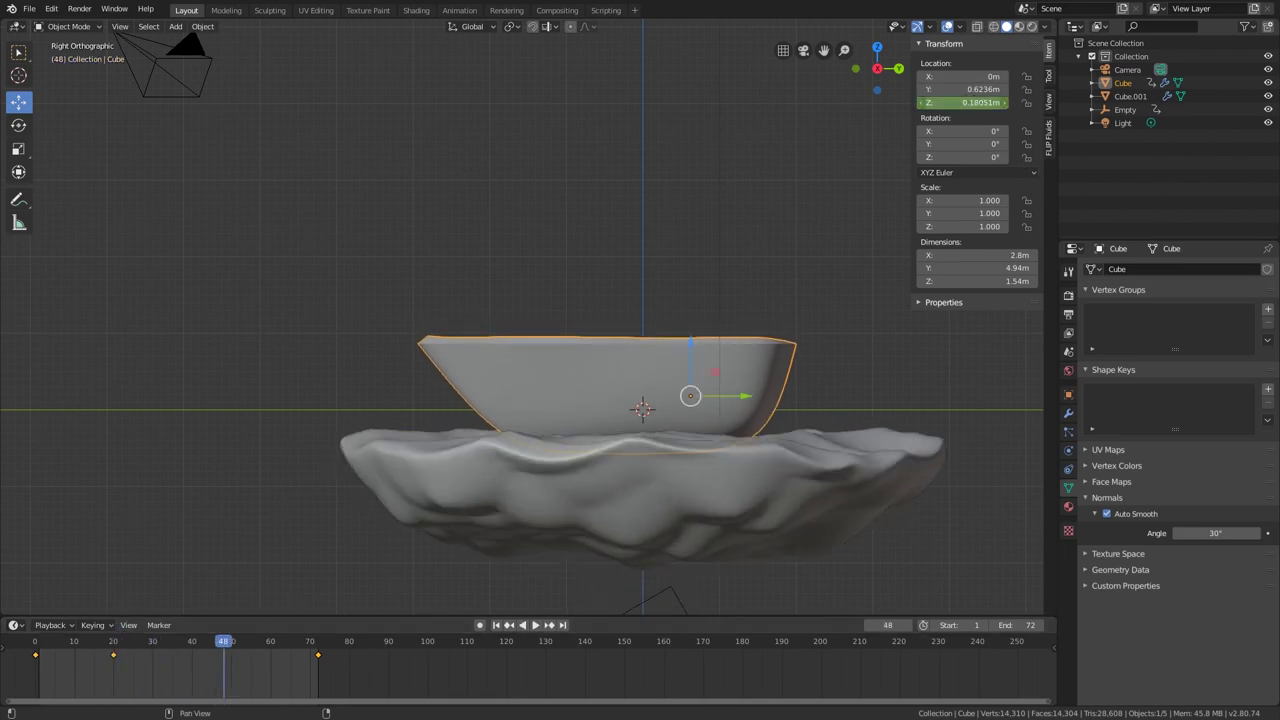
pyautogui.moveTo(978, 103); pyautogui.dragTo(958, 103)
pyautogui.rightClick(972, 103)
pyautogui.click(975, 108)
pyautogui.press('space')
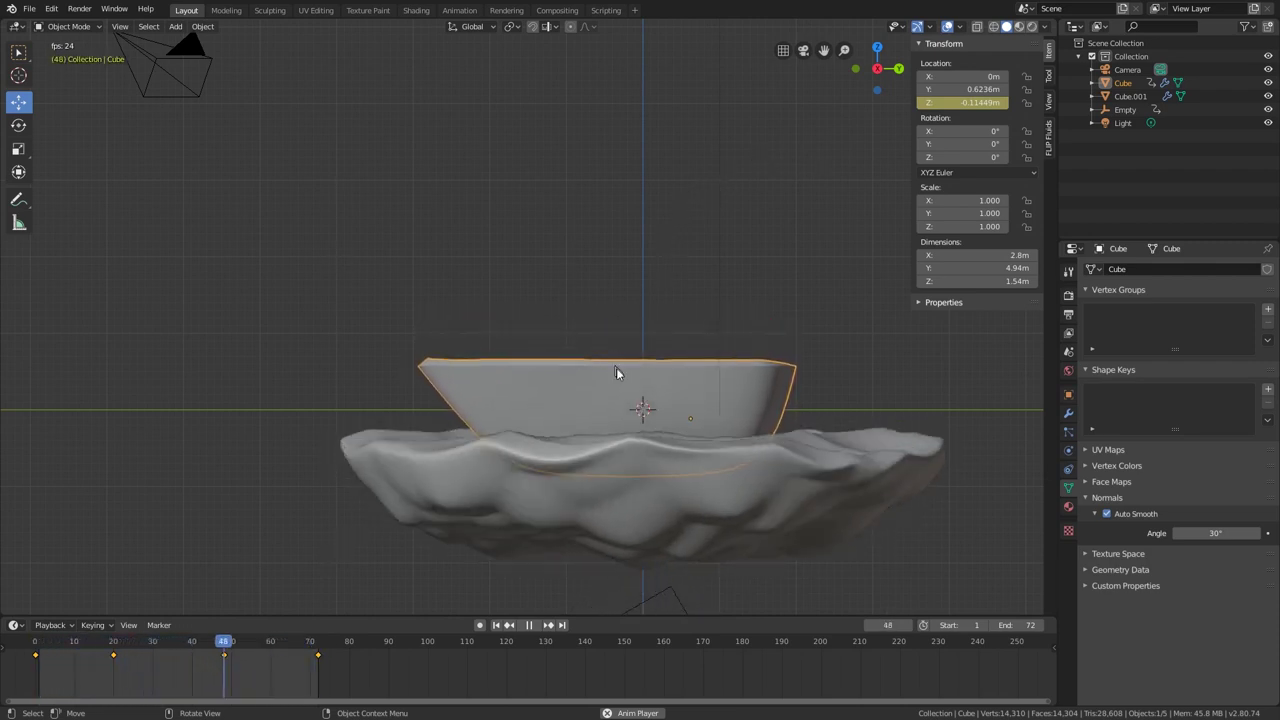
pyautogui.press('space')
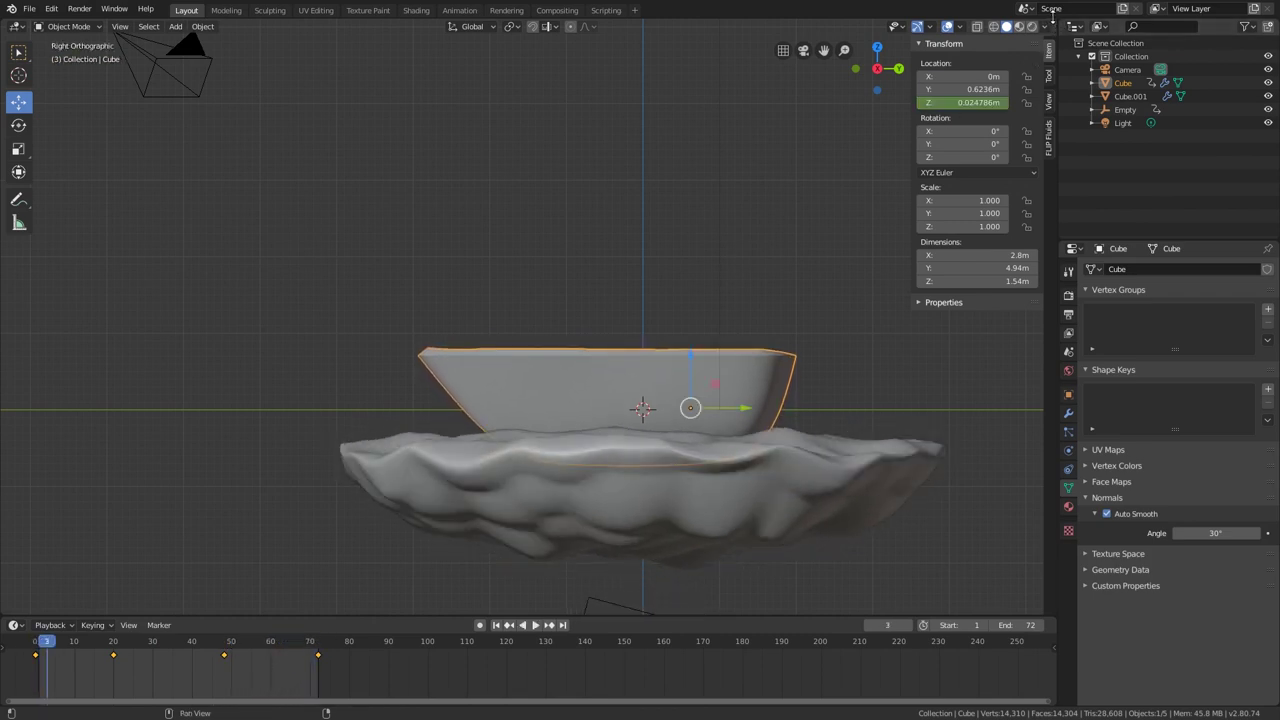
# - Split the 3D viewport, open the Graph Editor in the new area, fit the boat's Z location curve and preview its motion
pyautogui.moveTo(1056, 18); pyautogui.dragTo(498, 30)
pyautogui.click(519, 26)
pyautogui.click(677, 105)
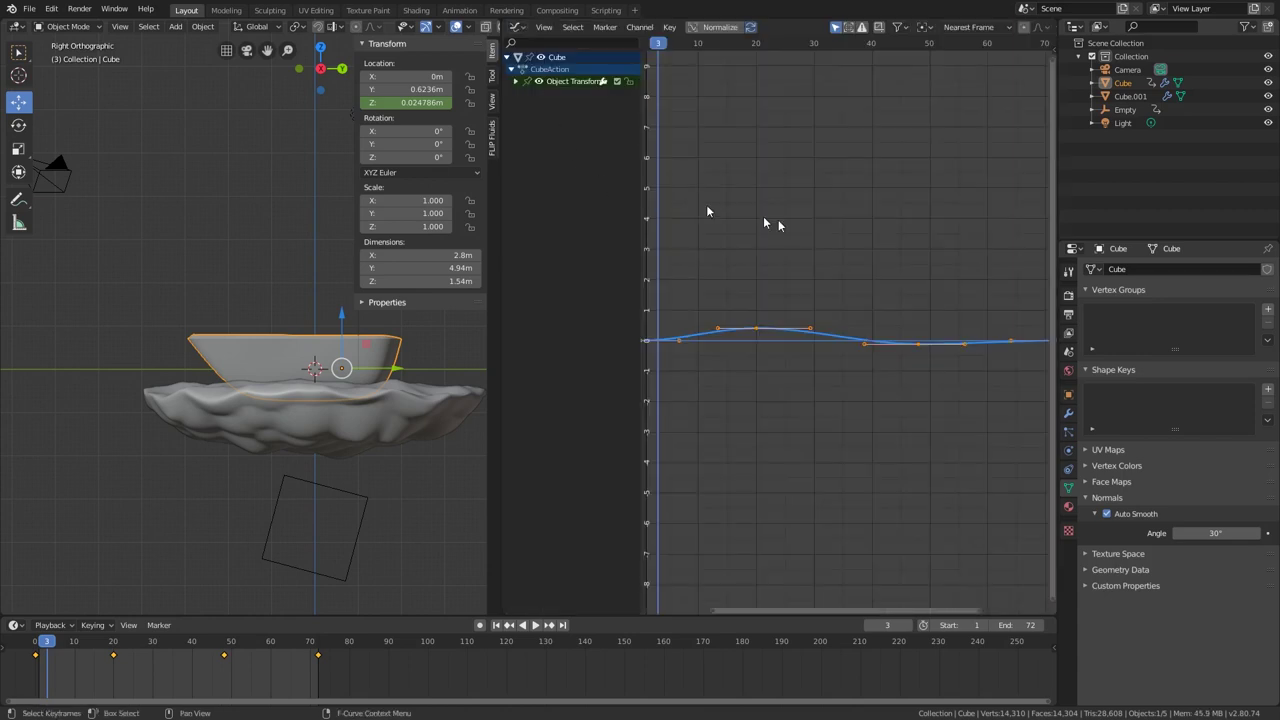
pyautogui.press('Home')
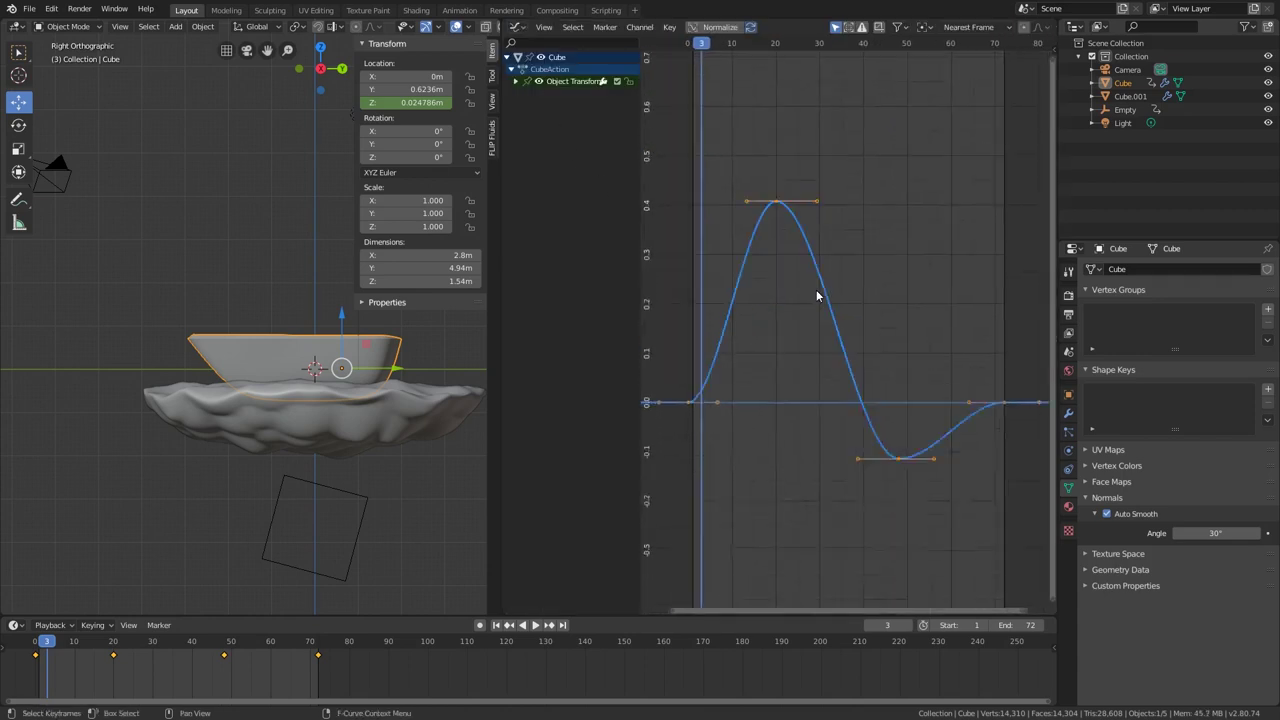
pyautogui.press('space')
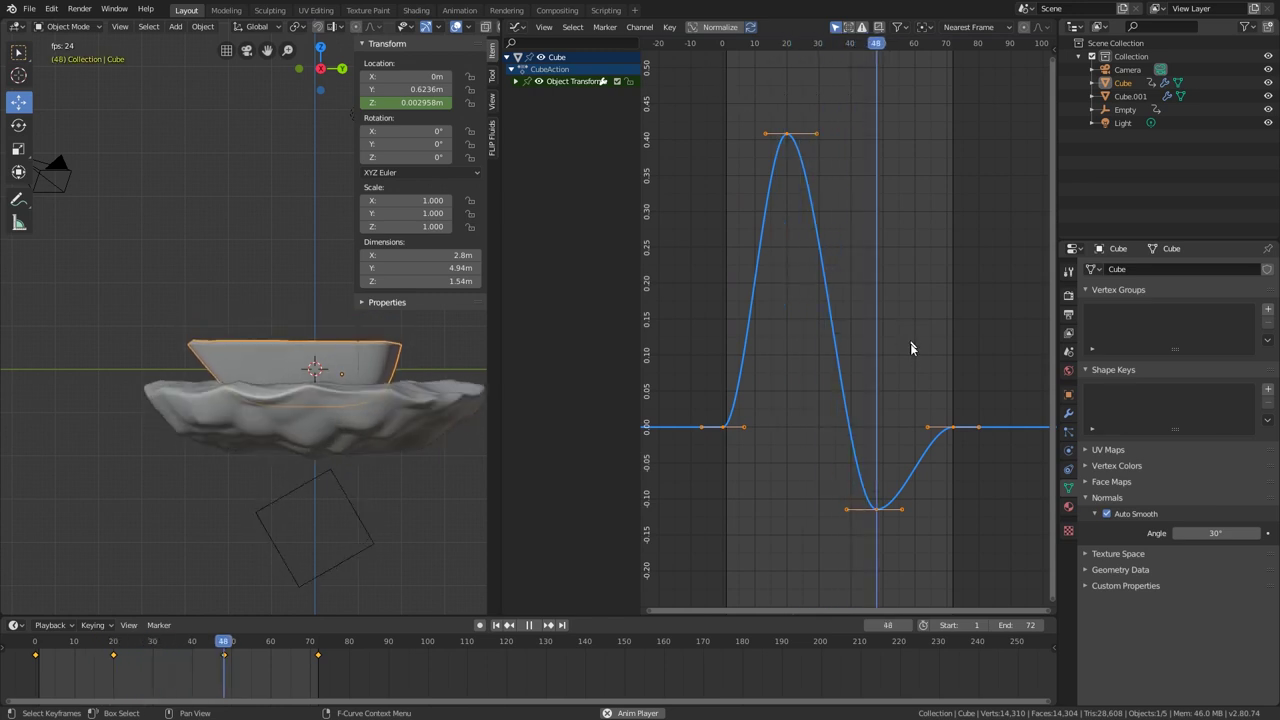
pyautogui.press('space')
pyautogui.moveTo(807, 44); pyautogui.dragTo(787, 82)
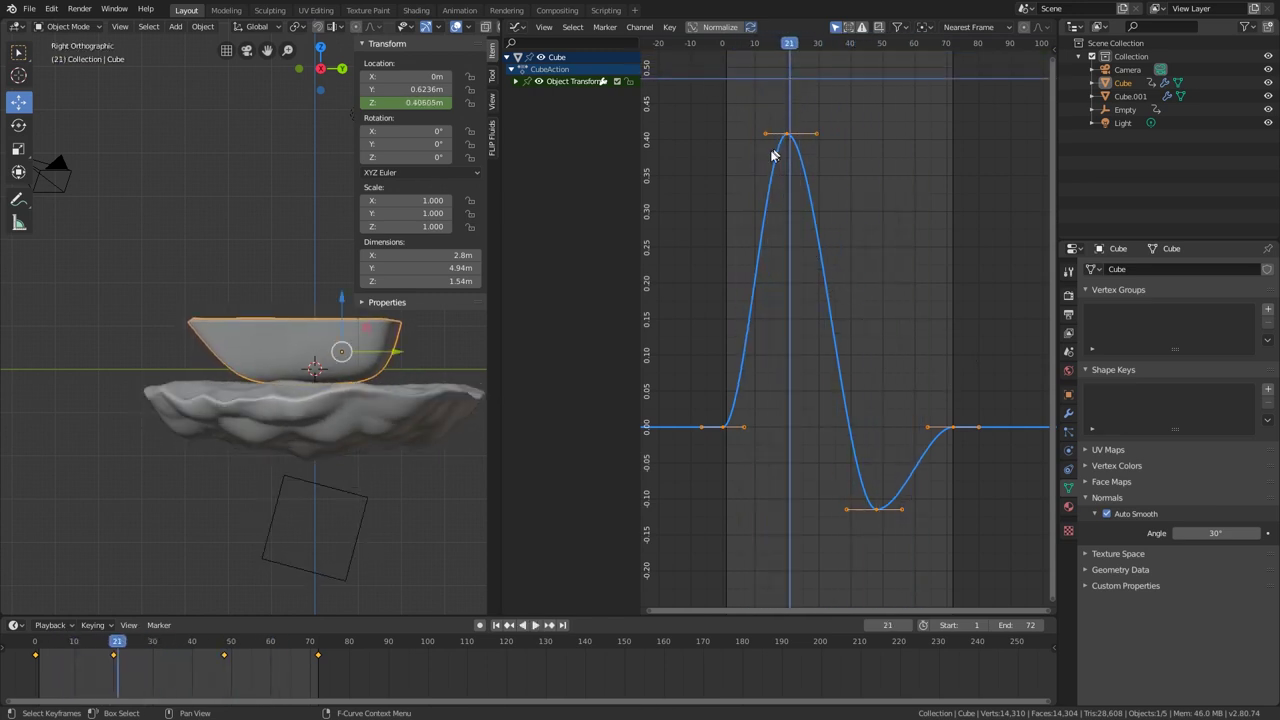
pyautogui.keyDown('shift'); pyautogui.moveTo(796, 76); pyautogui.dragTo(942, 85, button='right'); pyautogui.keyUp('shift')
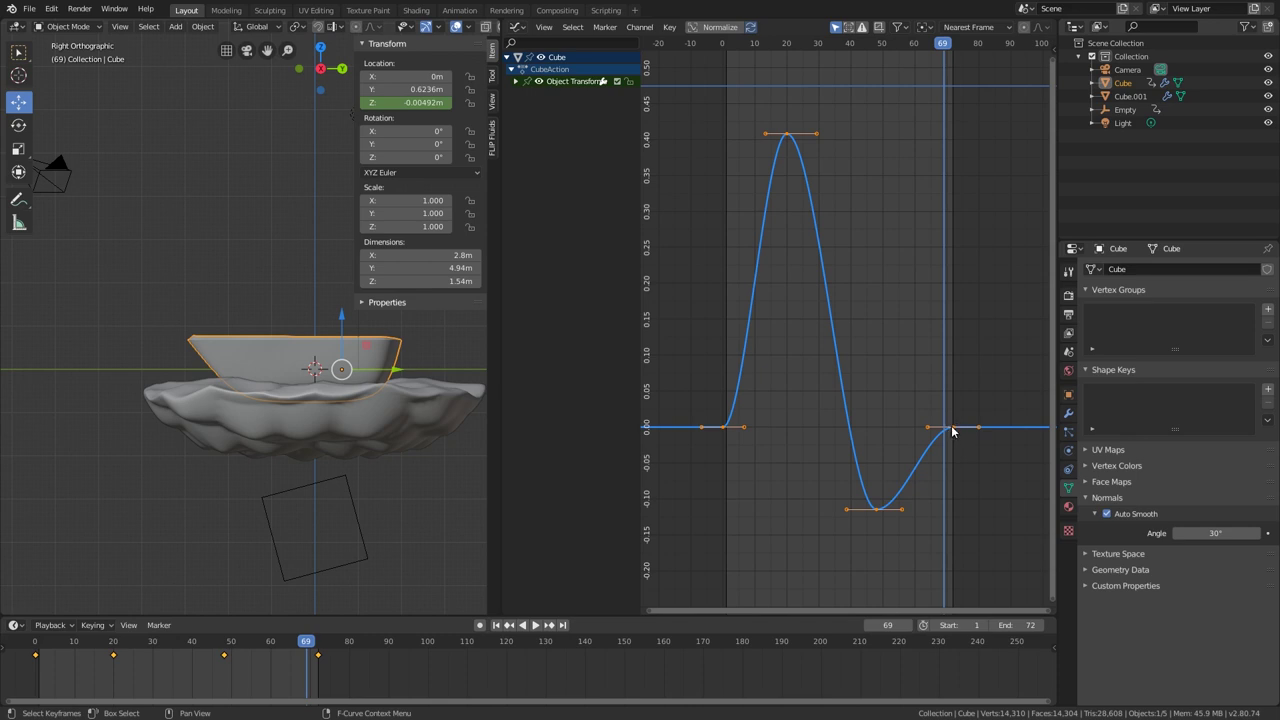
# - Tilt the curve handles of the first and last Z location keyframes to remove the flat ends, and play the animation
pyautogui.click(743, 428)
pyautogui.press('g')
pyautogui.click(762, 362)
pyautogui.press('g')
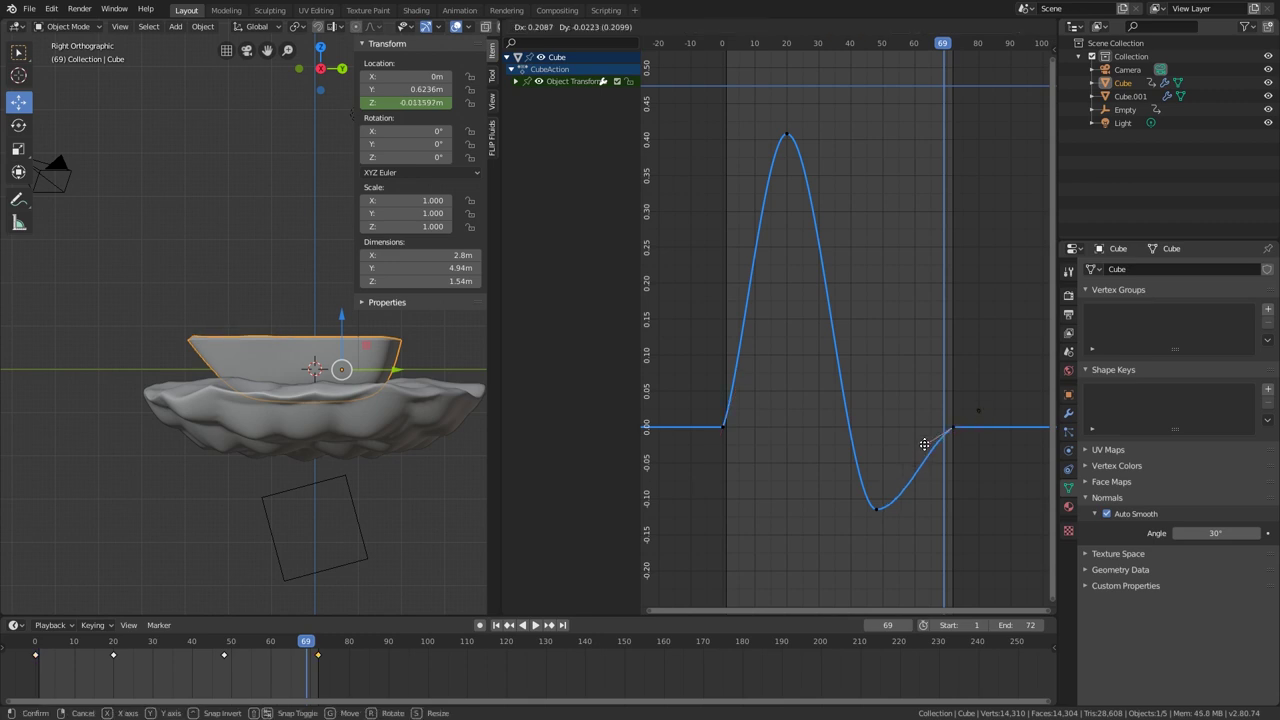
pyautogui.click(920, 464)
pyautogui.press('space')
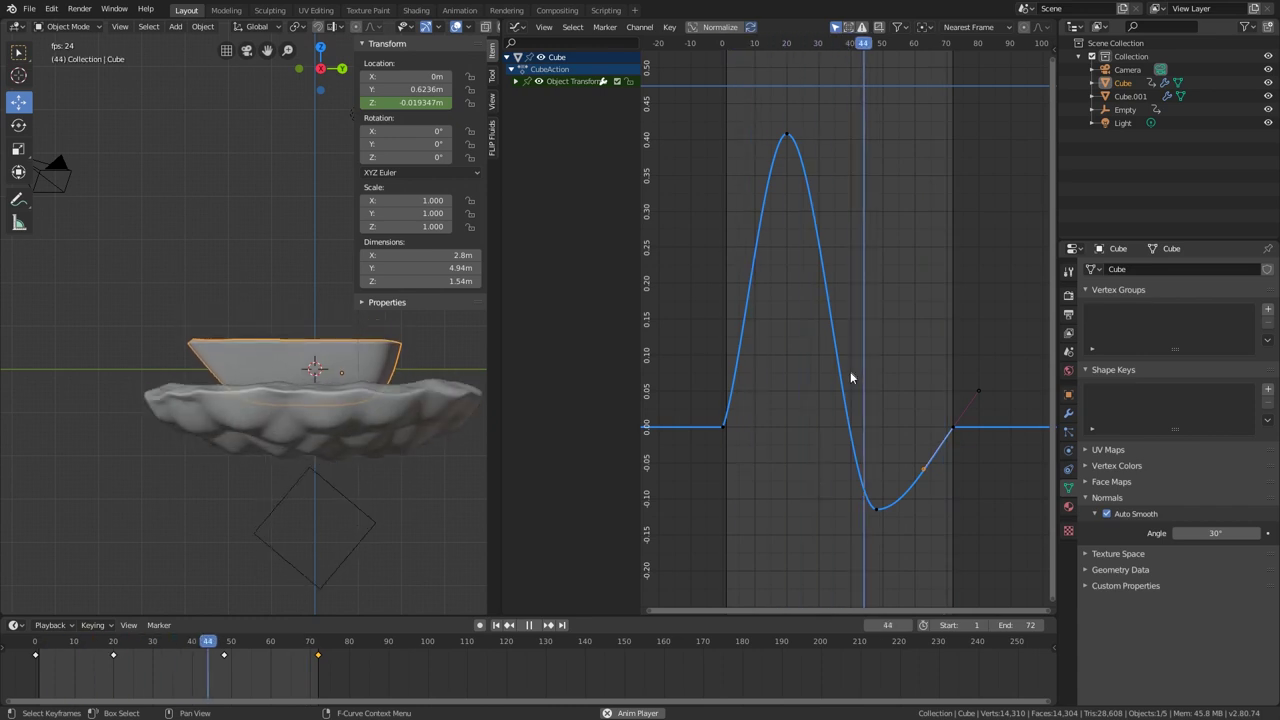
# - Steepen the incoming handle of the Z location keyframe at frame 72 during playback, and stop the playback
pyautogui.click(726, 425)
pyautogui.click(944, 426)
pyautogui.click(951, 428)
pyautogui.click(925, 460)
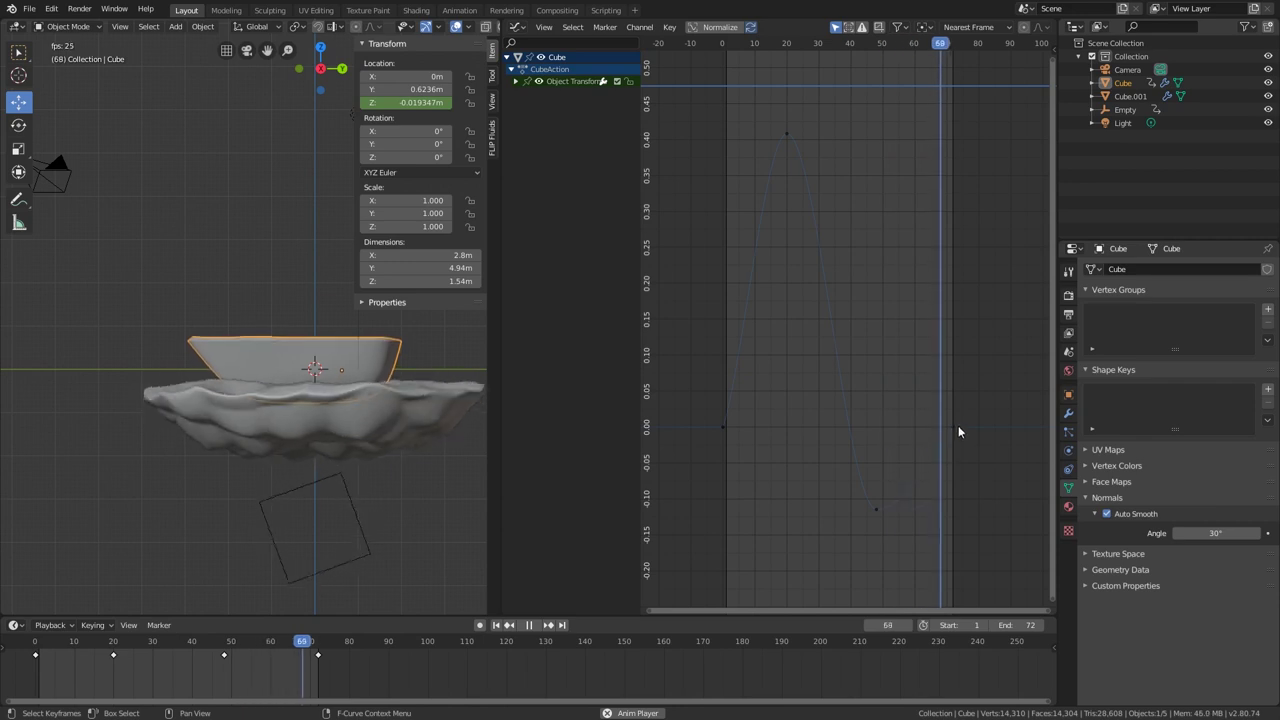
pyautogui.click(954, 429)
pyautogui.moveTo(926, 468); pyautogui.dragTo(938, 479)
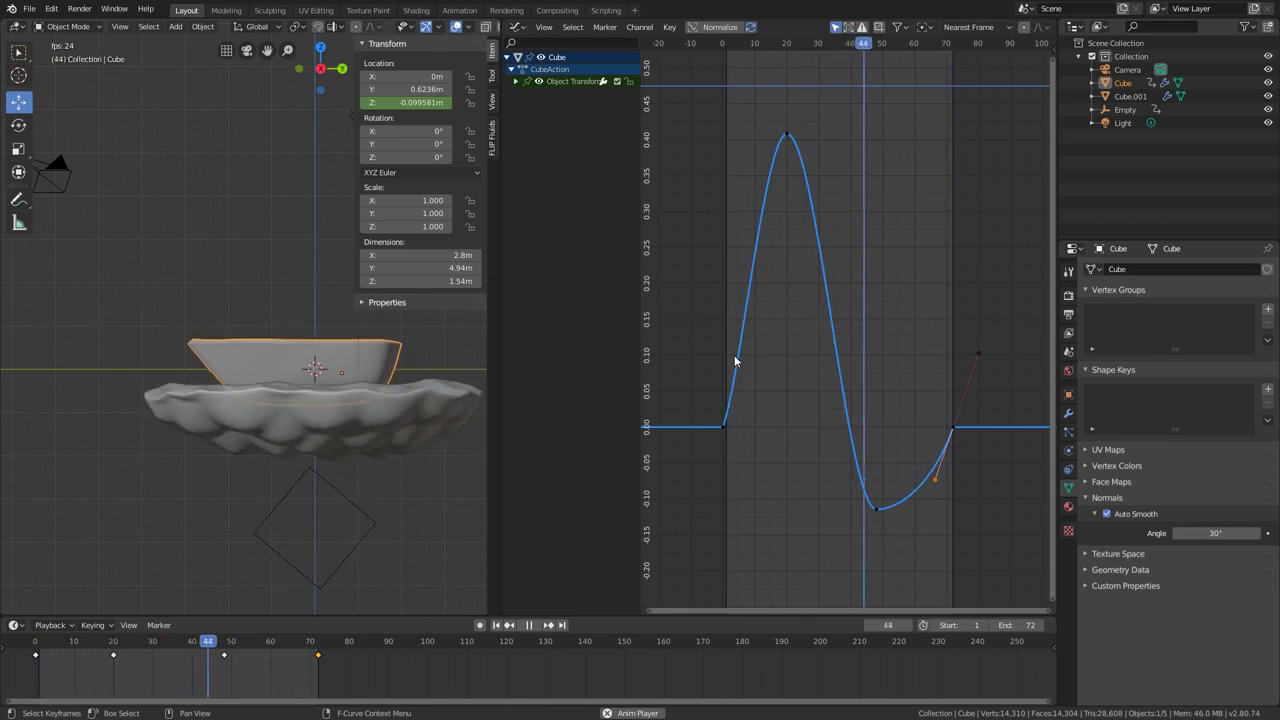
pyautogui.press('space')
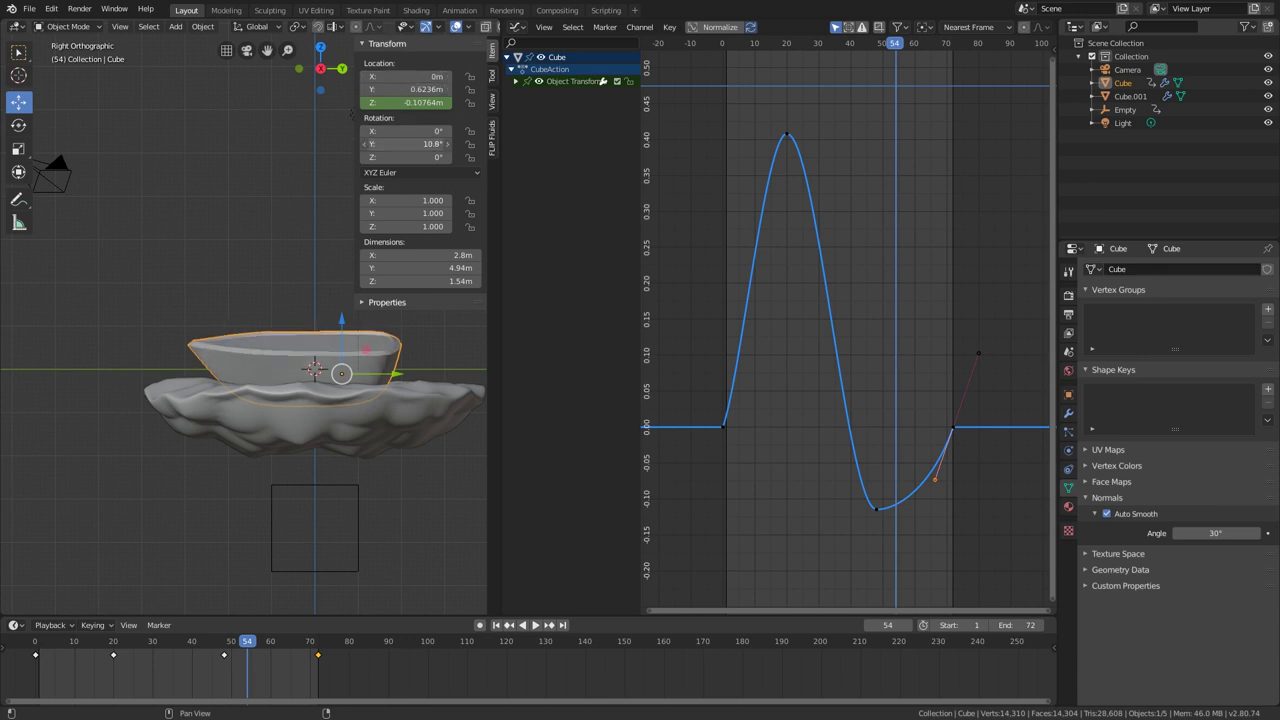
pyautogui.press('g')
pyautogui.click(415, 127)
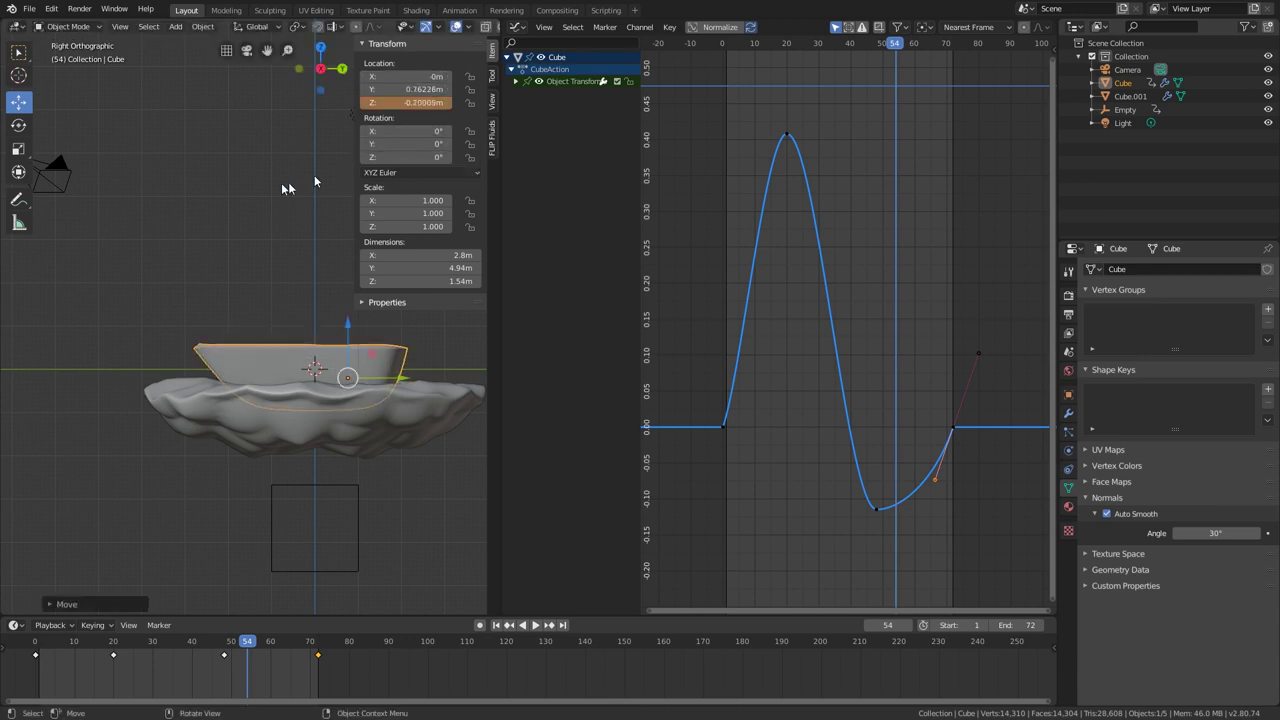
pyautogui.hotkey('ctrl', 'z')
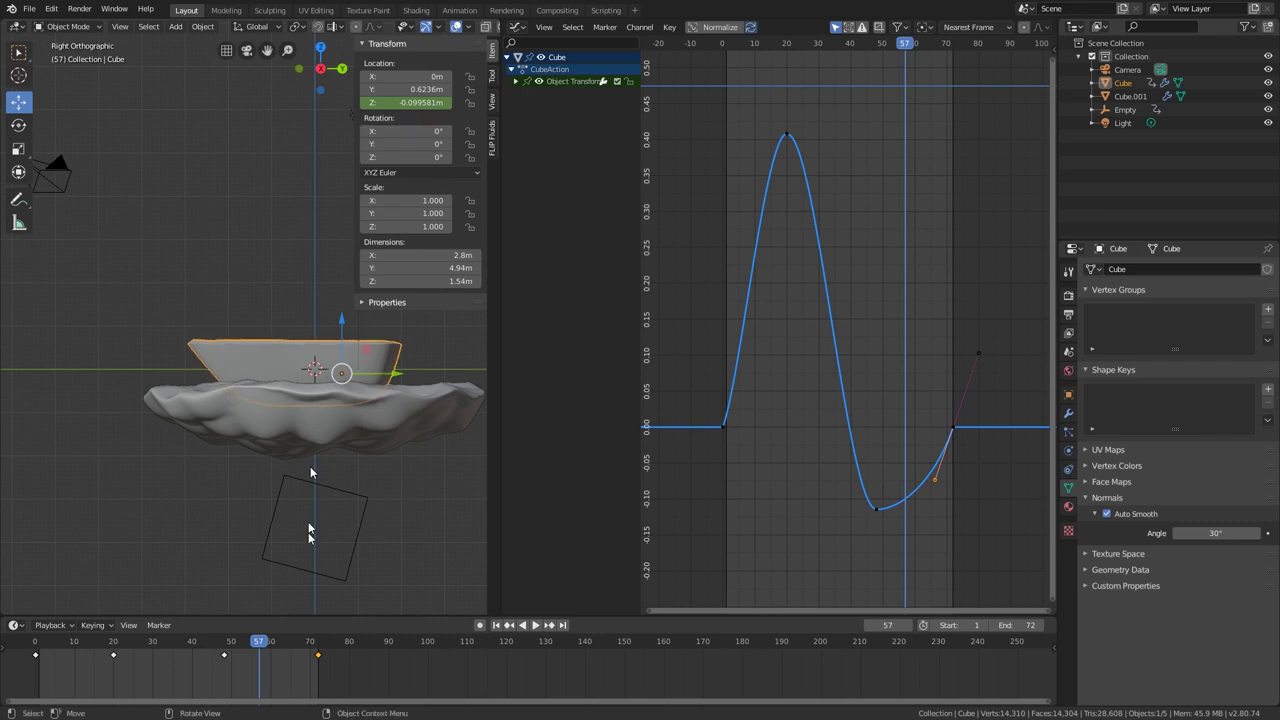
# - Set the boat's X rotation to -5° and insert single keyframes on it at frames 0 and 72
pyautogui.press('space')
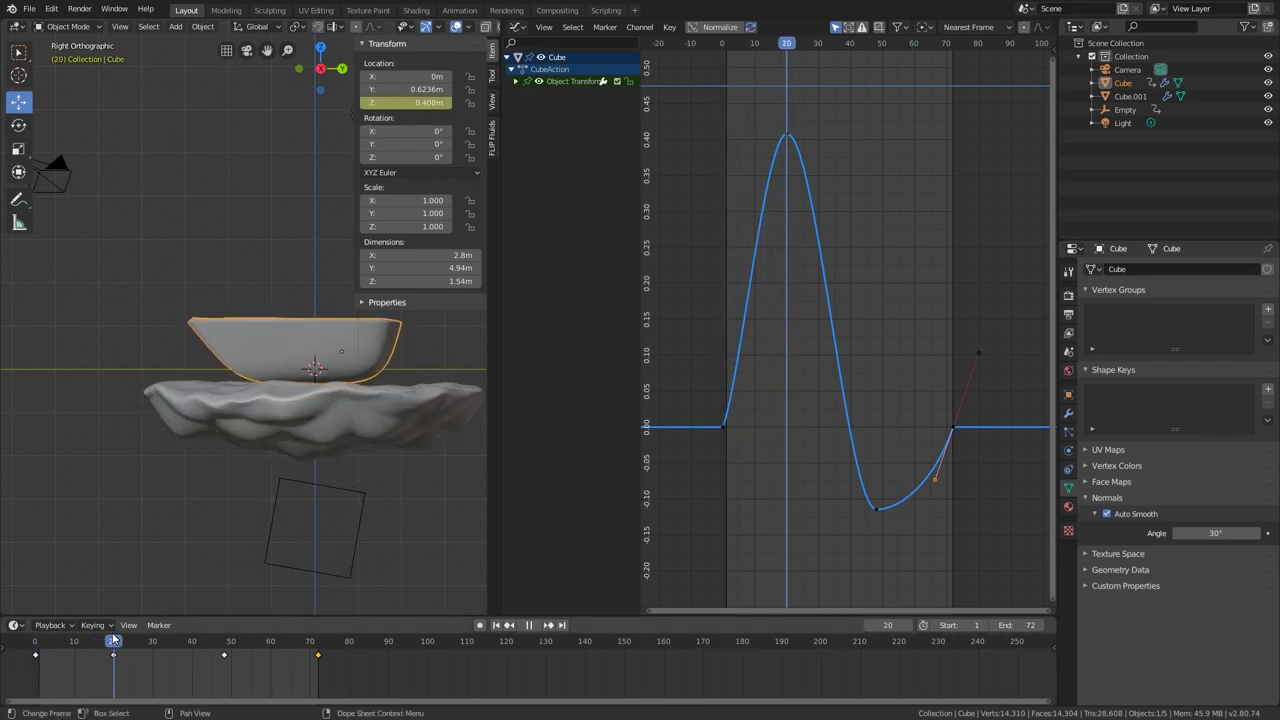
pyautogui.moveTo(113, 640); pyautogui.dragTo(35, 654)
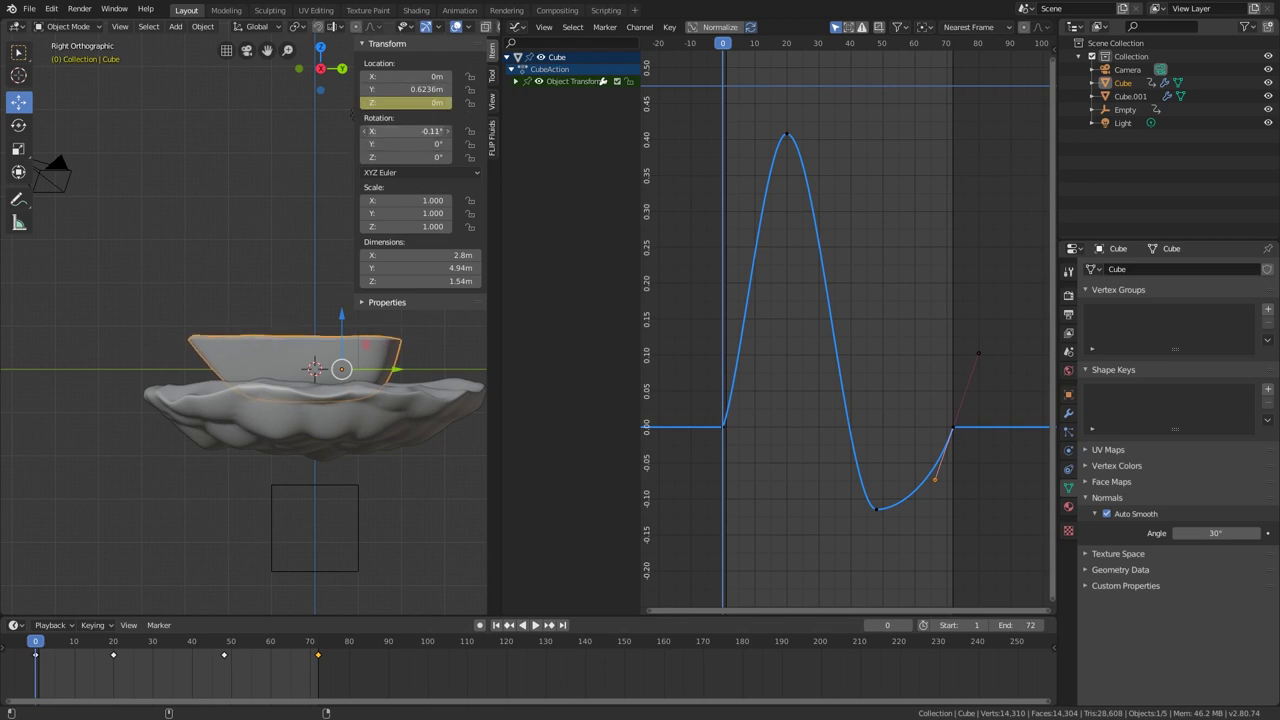
pyautogui.rightClick(410, 133)
pyautogui.click(410, 131)
pyautogui.click(316, 640)
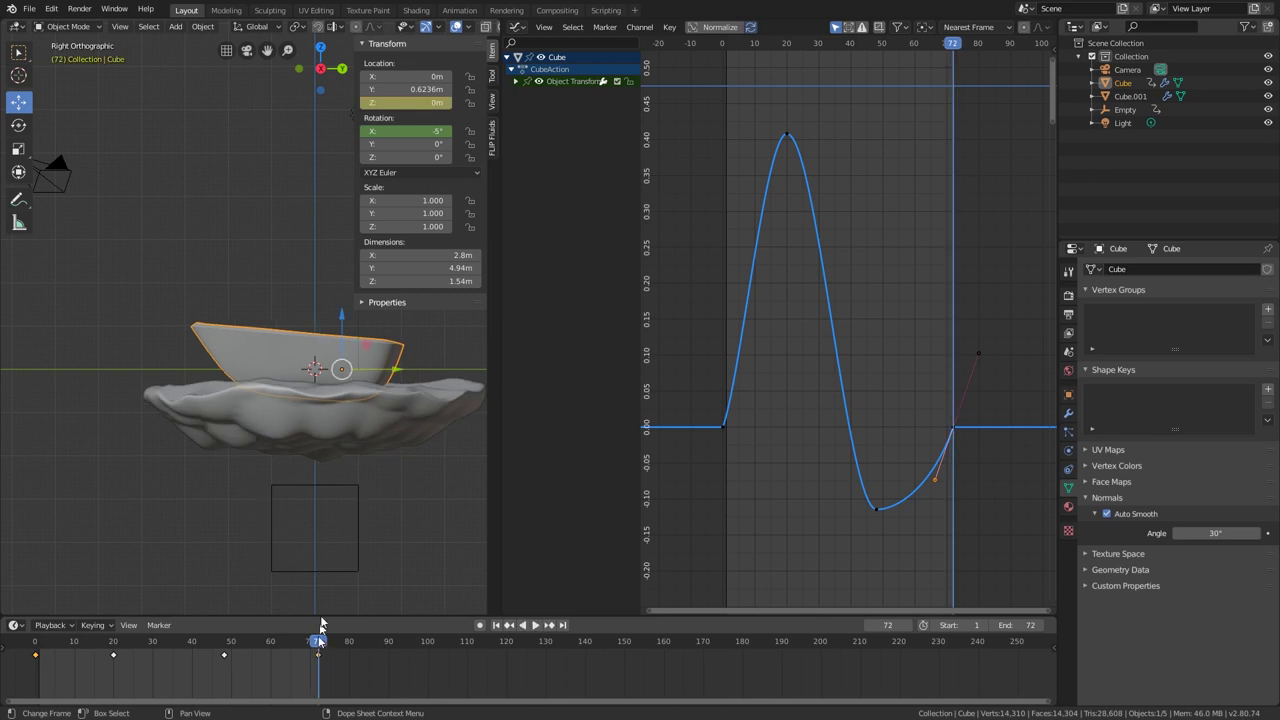
pyautogui.rightClick(392, 131)
pyautogui.click(380, 131)
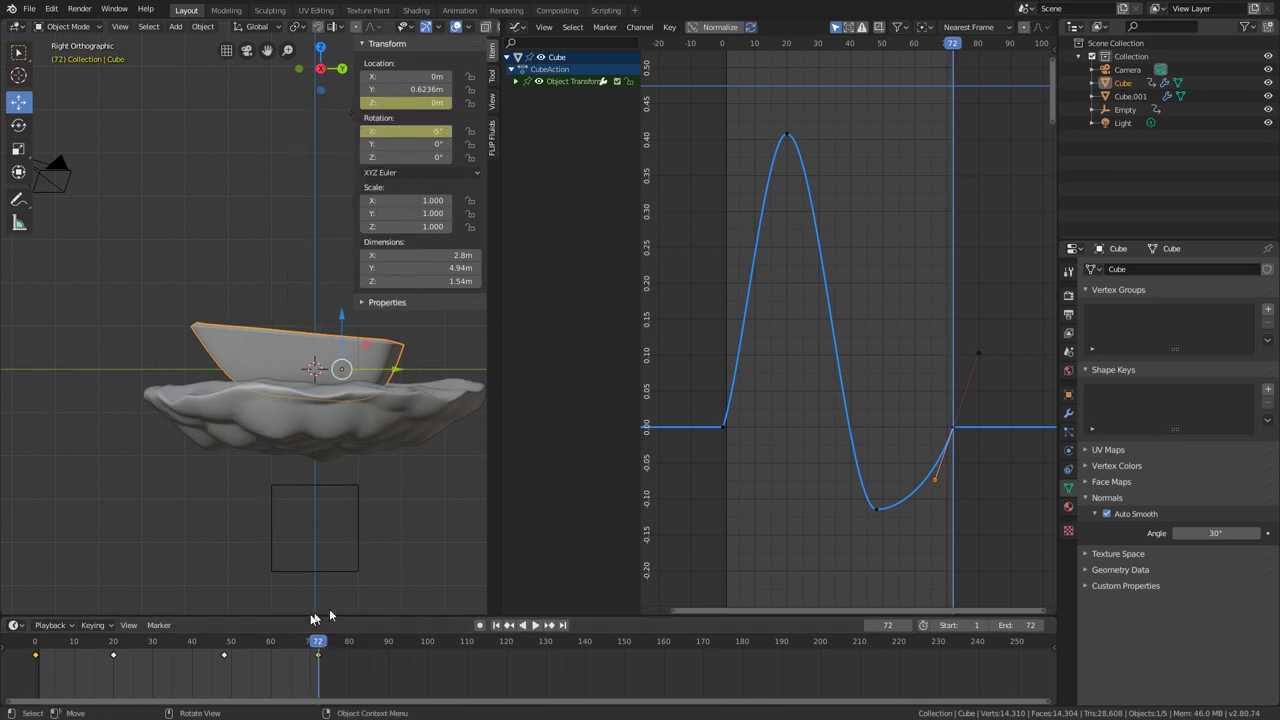
# - Tilt the boat the opposite way in X rotation at frame 35, insert a single keyframe, and play the rocking motion
pyautogui.press('space')
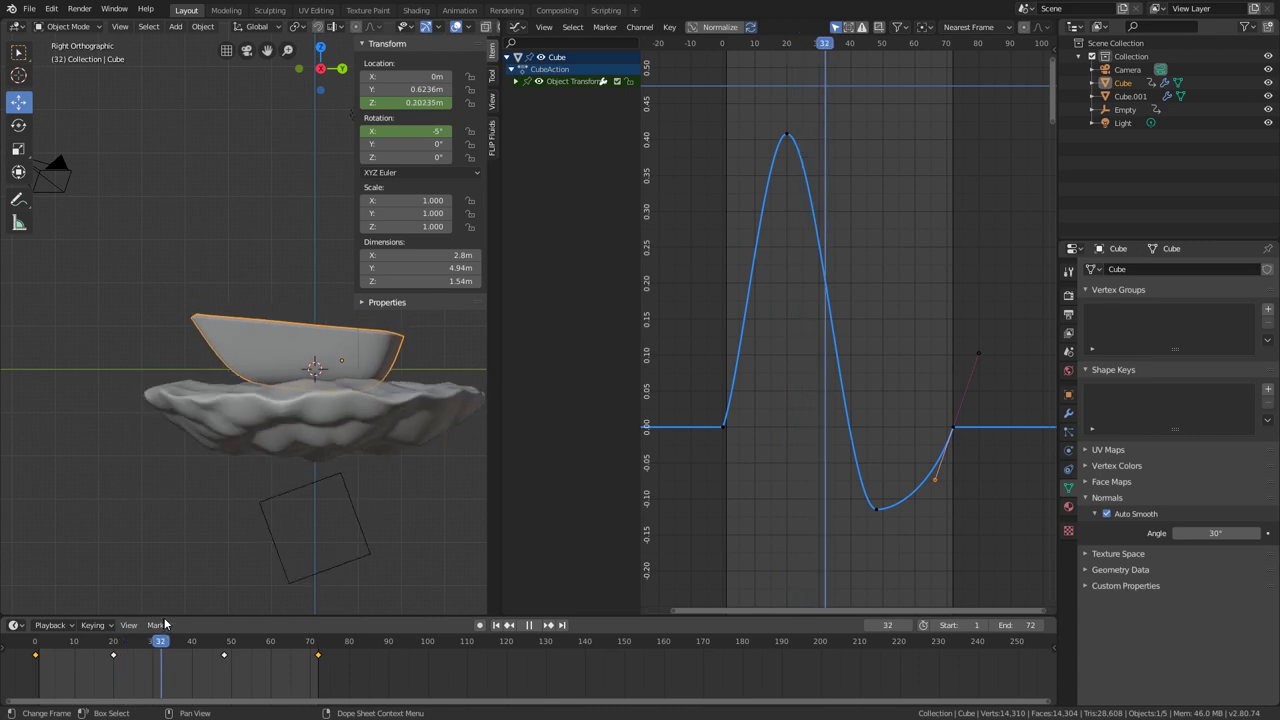
pyautogui.press('space')
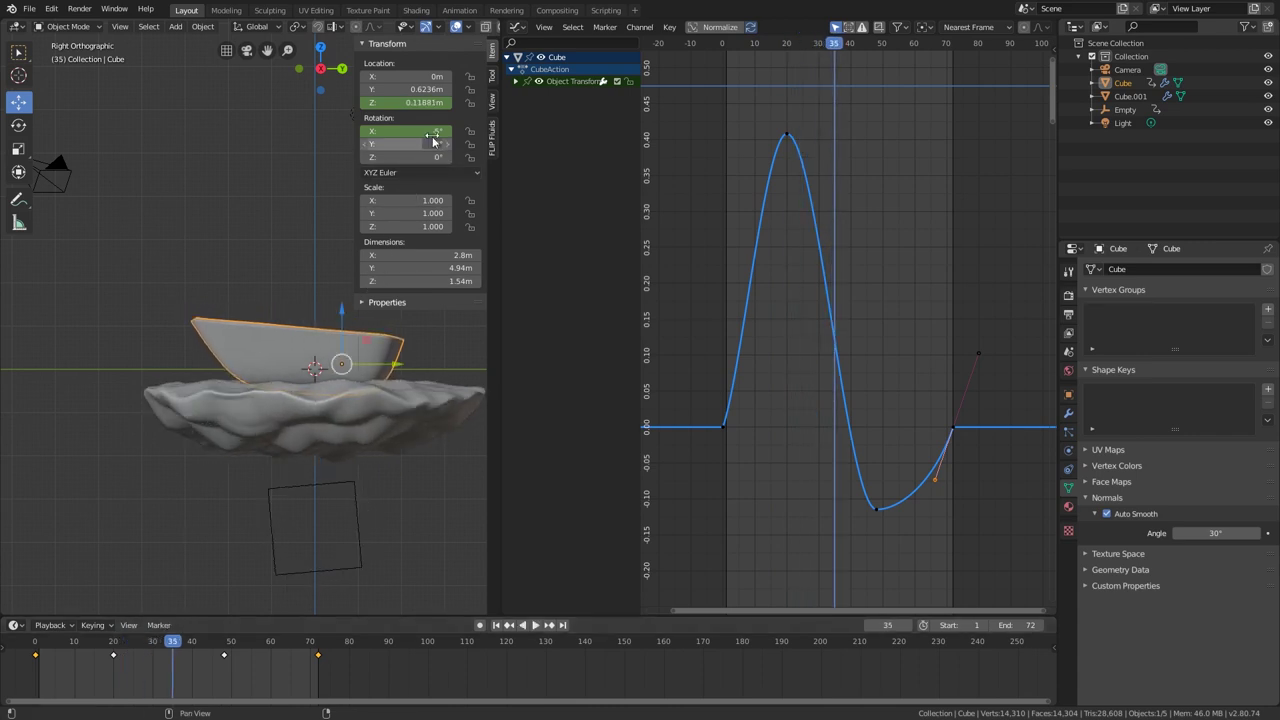
pyautogui.moveTo(406, 131); pyautogui.dragTo(430, 131)
pyautogui.rightClick(370, 131)
pyautogui.click(375, 130)
pyautogui.press('space')
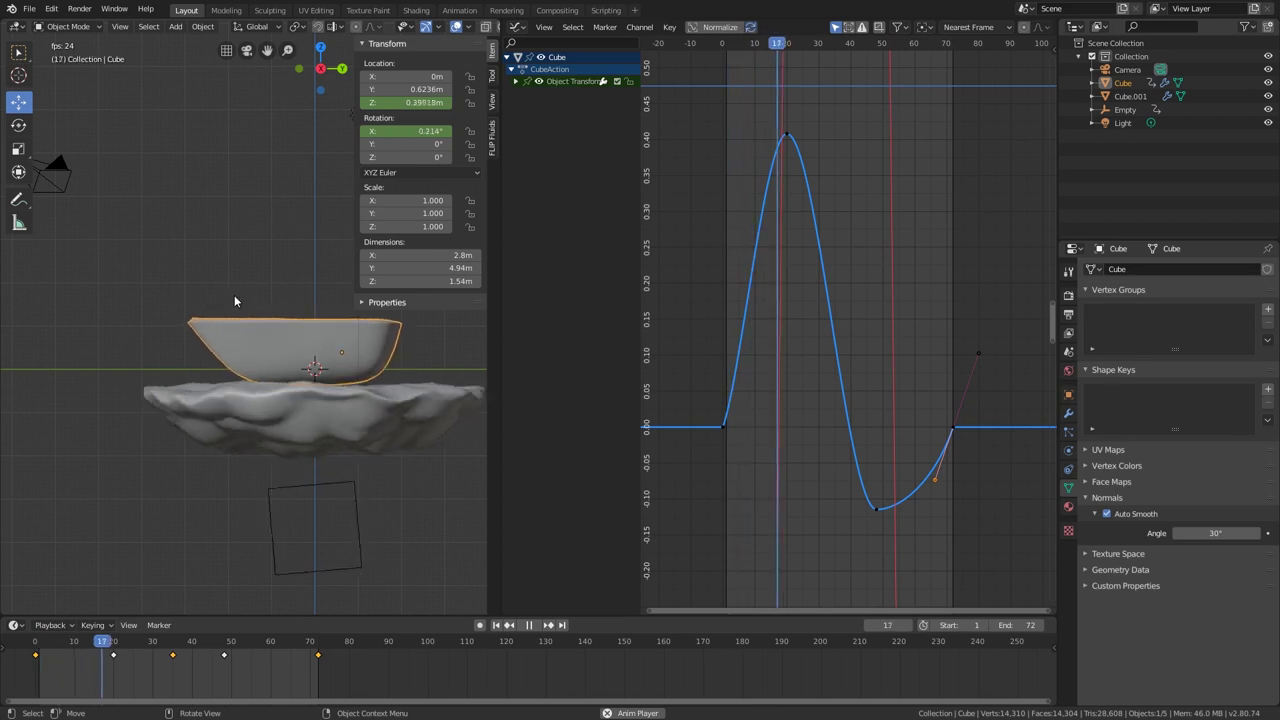
pyautogui.moveTo(236, 300); pyautogui.dragTo(360, 398, button='middle')
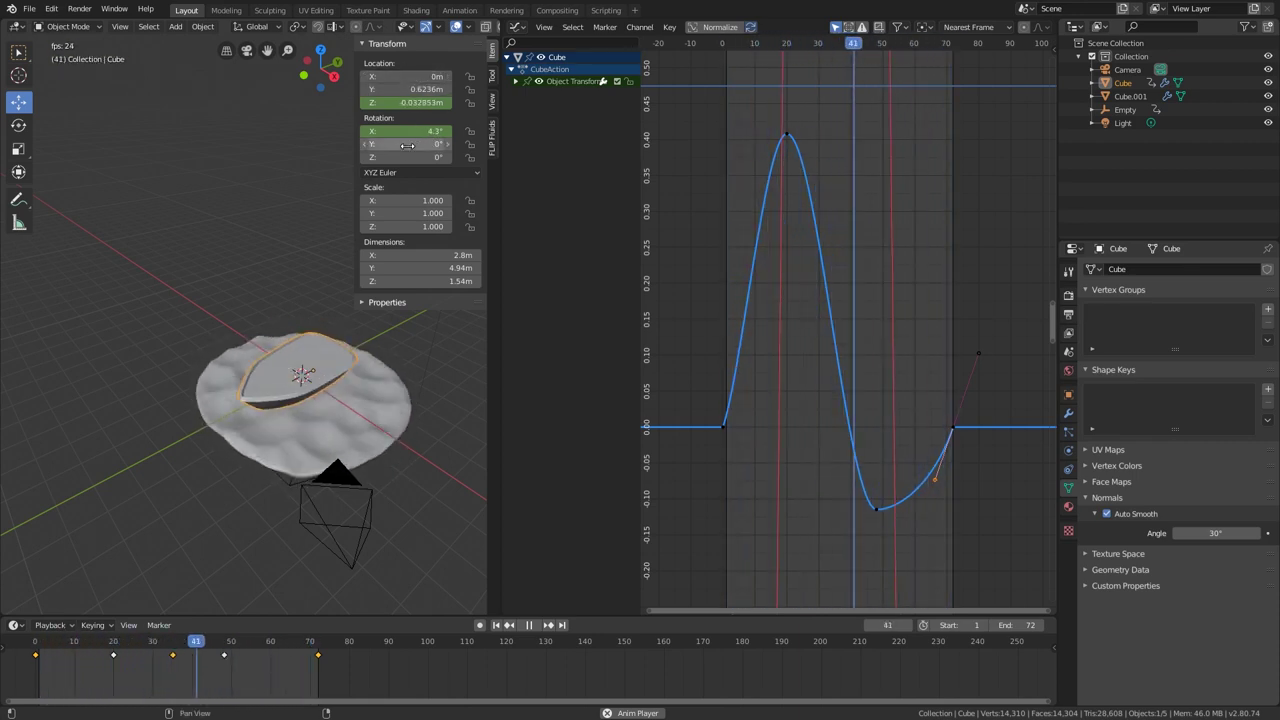
# - Orbit around the boat and play and scrub the animation to check its bobbing and rocking on the waves
pyautogui.press('space')
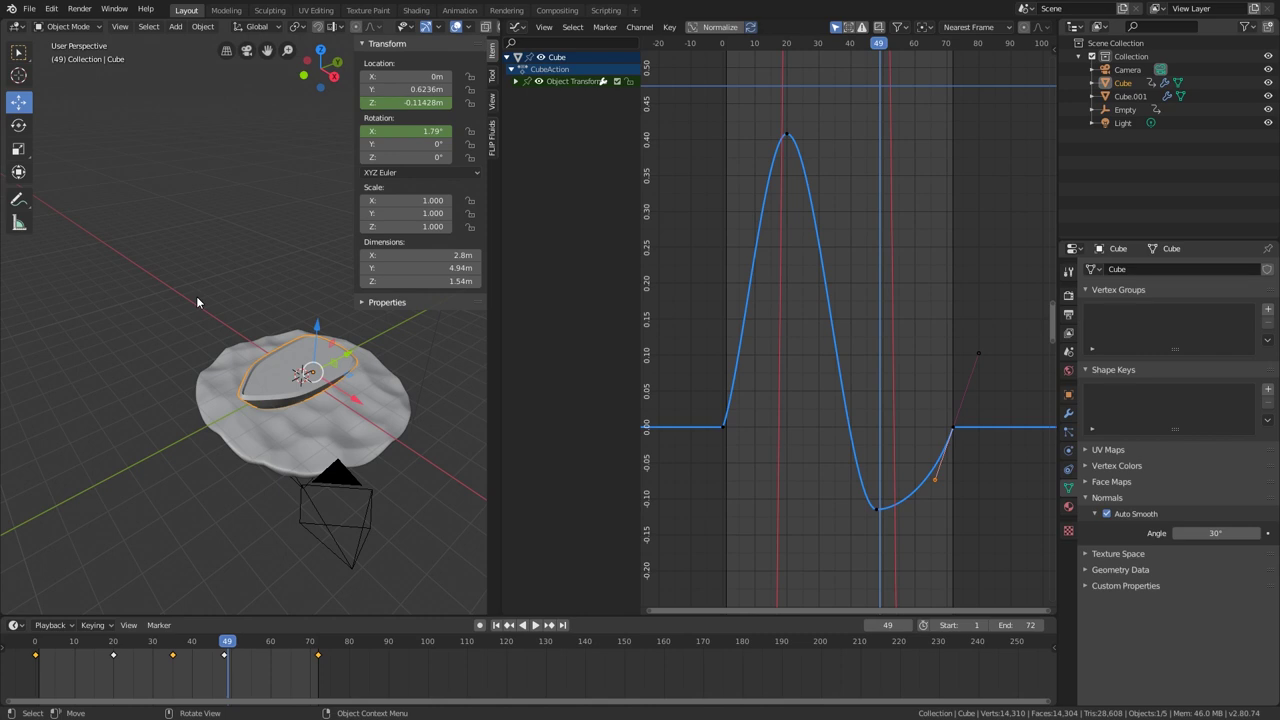
pyautogui.moveTo(196, 296); pyautogui.dragTo(310, 338, button='middle')
pyautogui.press('space')
pyautogui.moveTo(131, 642); pyautogui.dragTo(157, 606)
pyautogui.moveTo(190, 430); pyautogui.dragTo(360, 434, button='middle')
pyautogui.press('space')
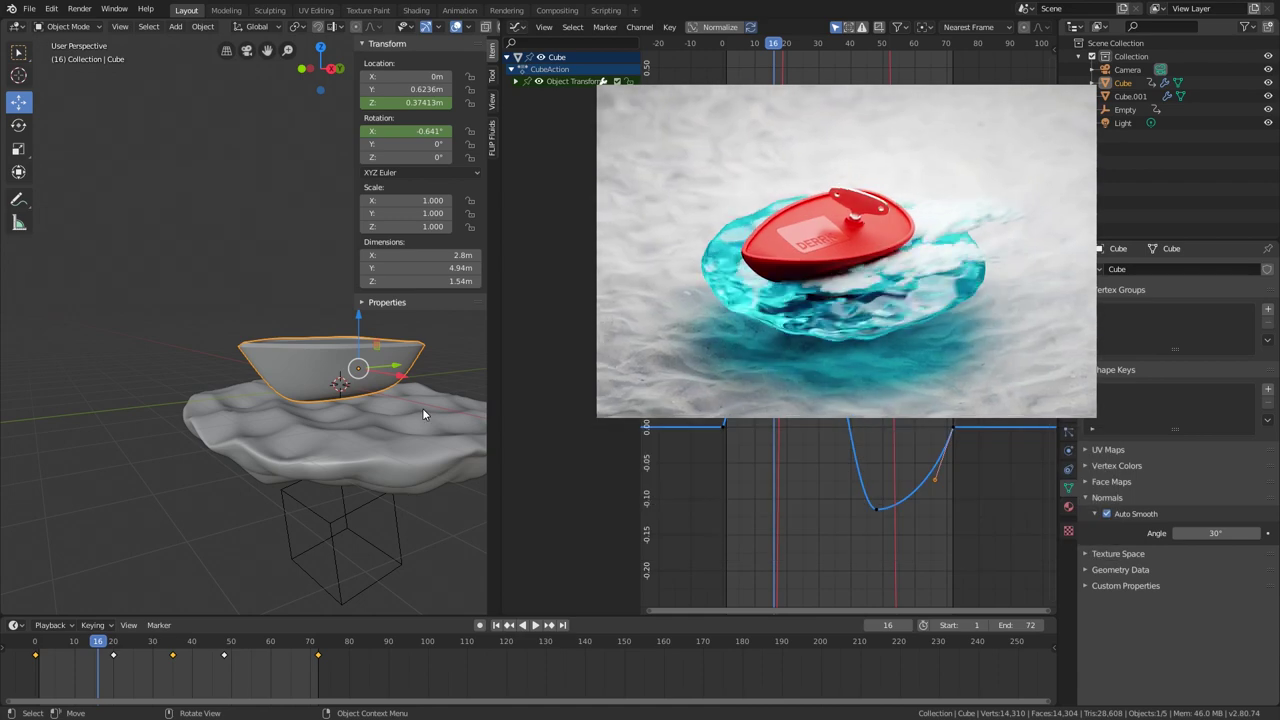
# - Change the Graph Editor area to a Shader Editor showing the boat's material, with its sidebar hidden
pyautogui.click(515, 27)
pyautogui.click(536, 121)
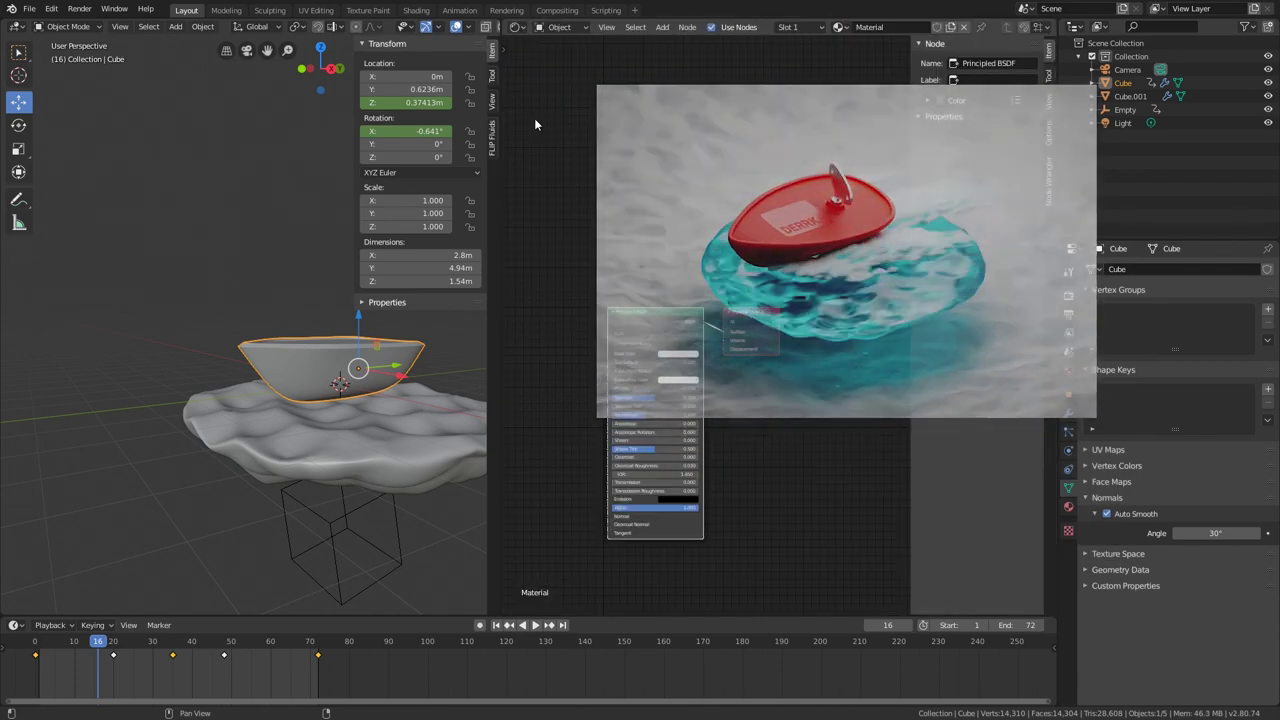
pyautogui.press('n')
pyautogui.moveTo(729, 316); pyautogui.dragTo(764, 231, button='middle')
# - Split the Shader Editor area and make the lower part a 3D Viewport without toolbar or sidebar
pyautogui.moveTo(1052, 22); pyautogui.dragTo(668, 410)
pyautogui.click(516, 417)
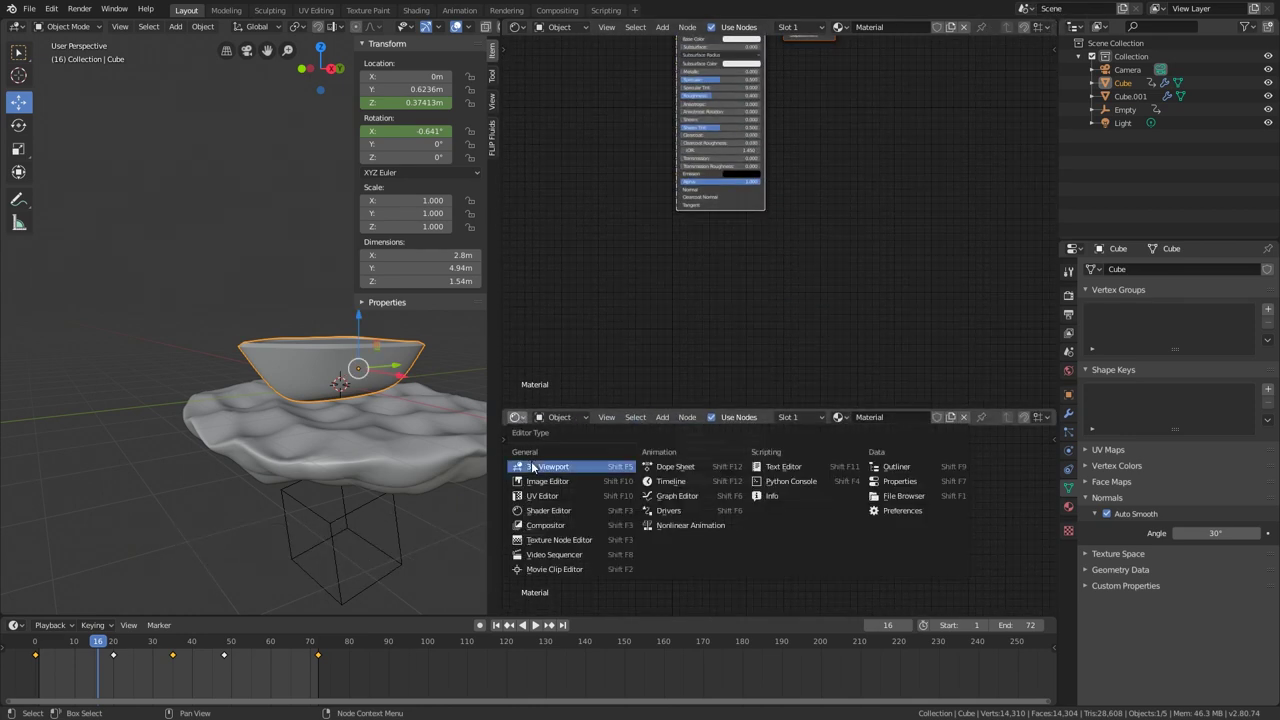
pyautogui.click(540, 467)
pyautogui.scroll(-1, 852, 512)
pyautogui.keyDown('shift'); pyautogui.moveTo(831, 534); pyautogui.dragTo(814, 513, button='middle'); pyautogui.keyUp('shift')
pyautogui.press('n')
pyautogui.press('t')
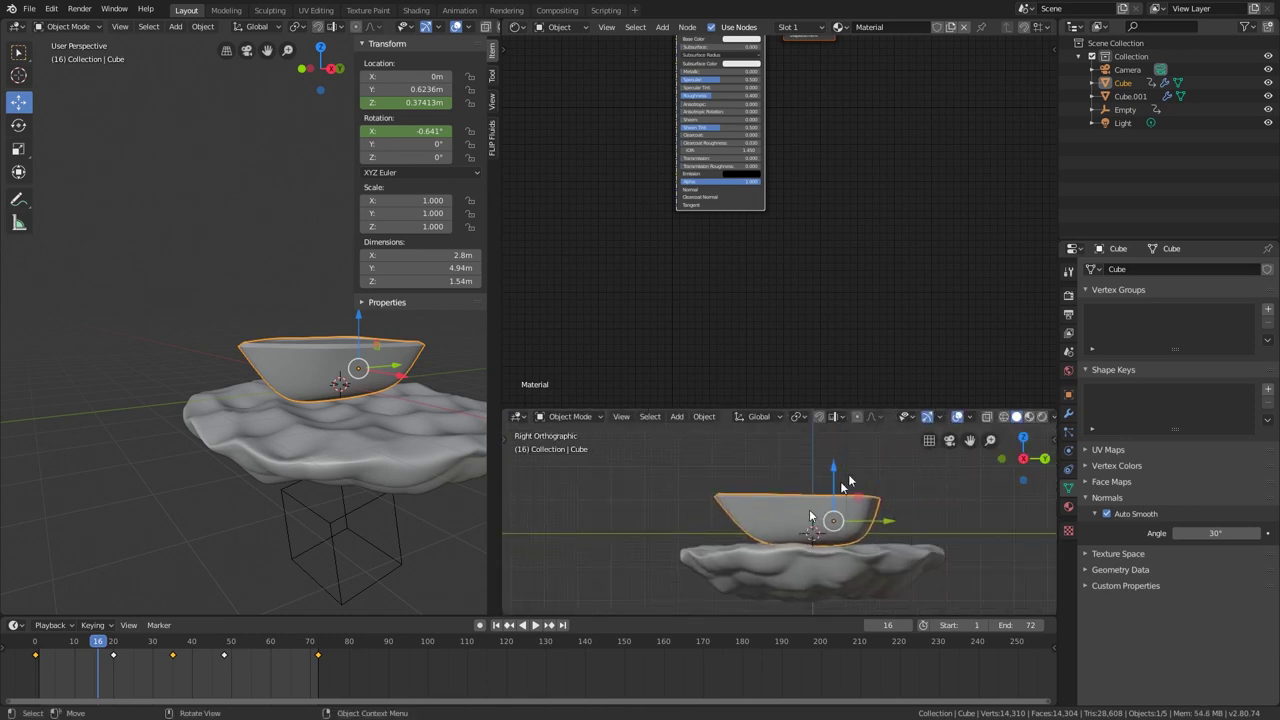
# - Hide the overlays in the new viewport and switch it to the camera view with the whole frame visible
pyautogui.click(957, 418)
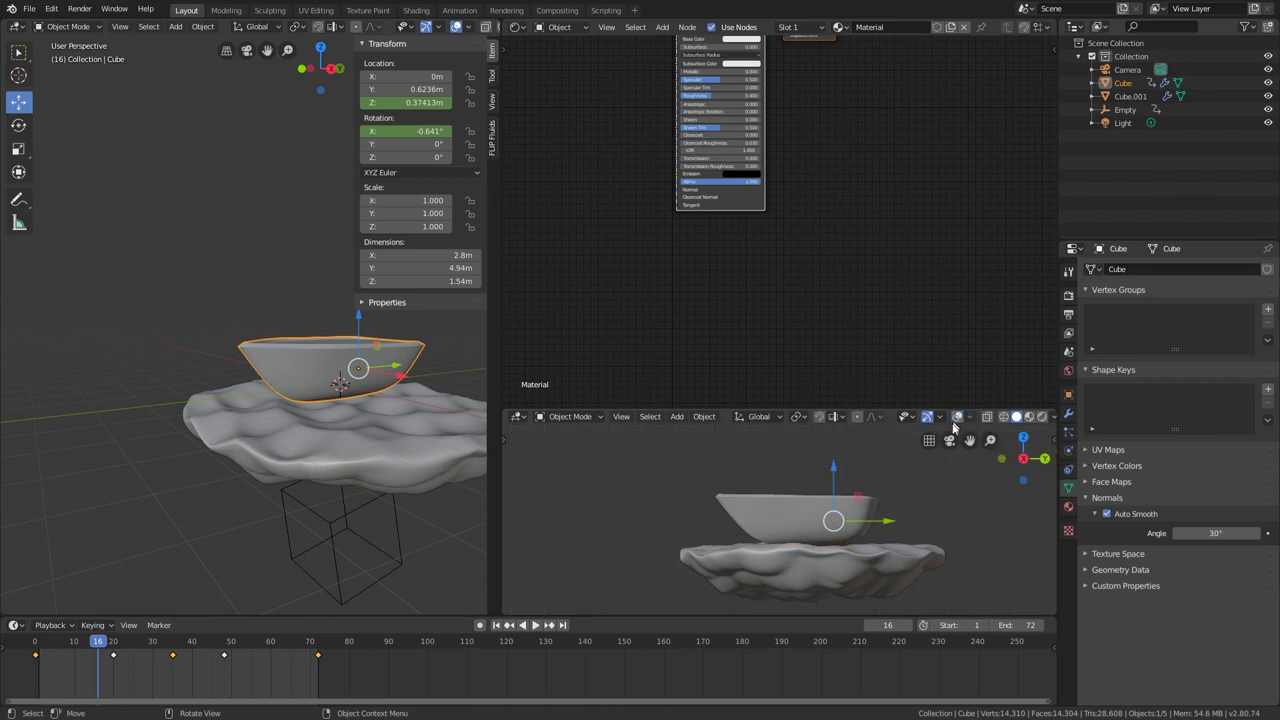
pyautogui.press('KP_0')
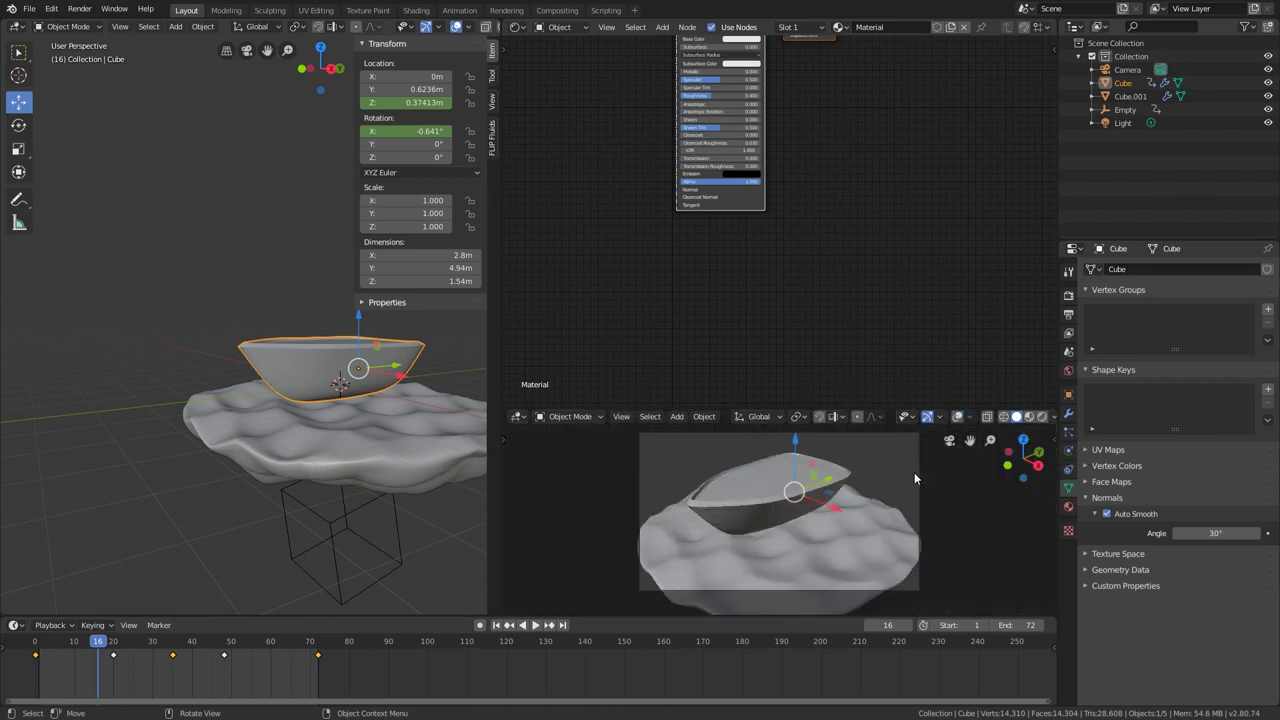
pyautogui.scroll(-2, 914, 473)
pyautogui.scroll(-3, 309, 350)
# - Select the camera and change its lens type to Orthographic
pyautogui.moveTo(309, 350); pyautogui.dragTo(357, 417, button='middle')
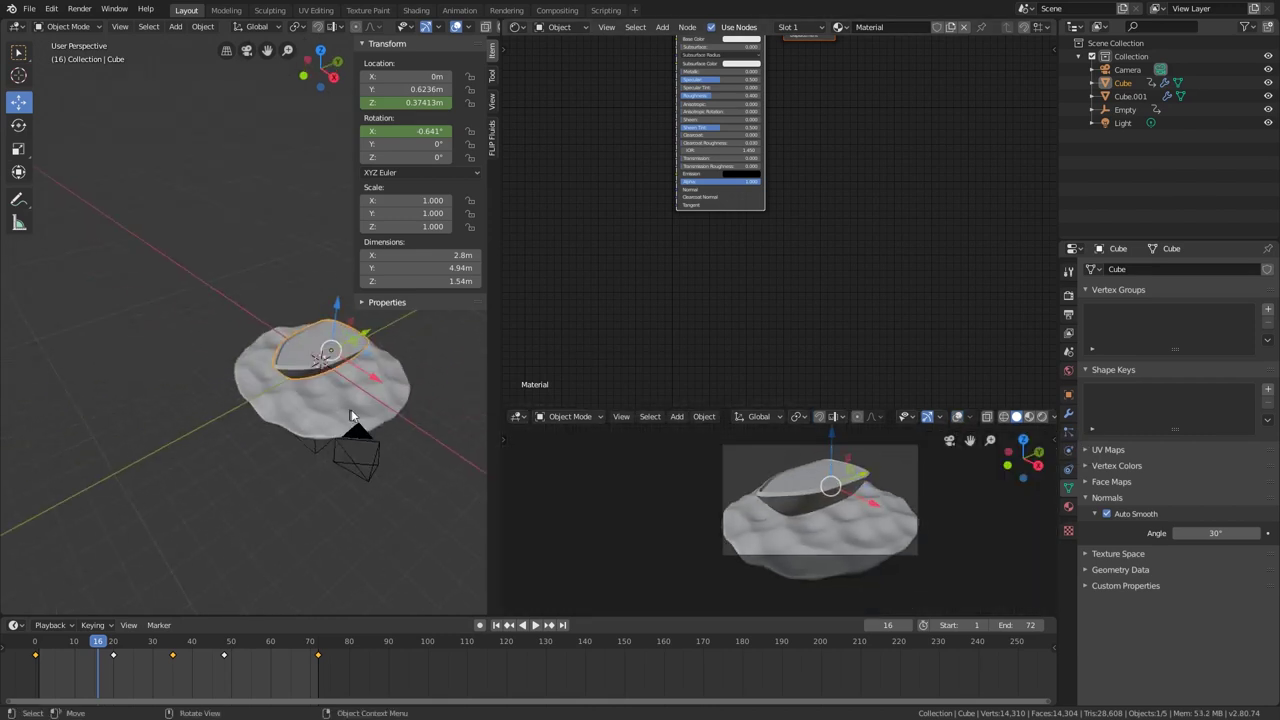
pyautogui.click(342, 456)
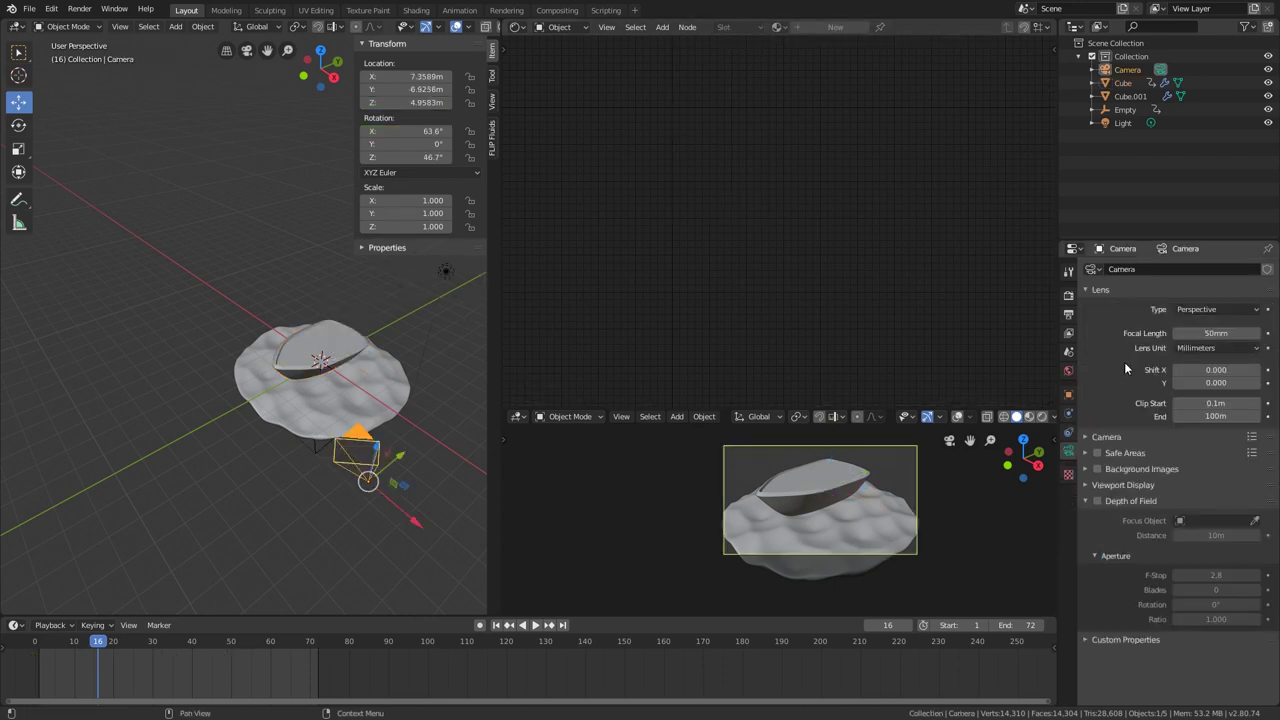
pyautogui.click(1218, 310)
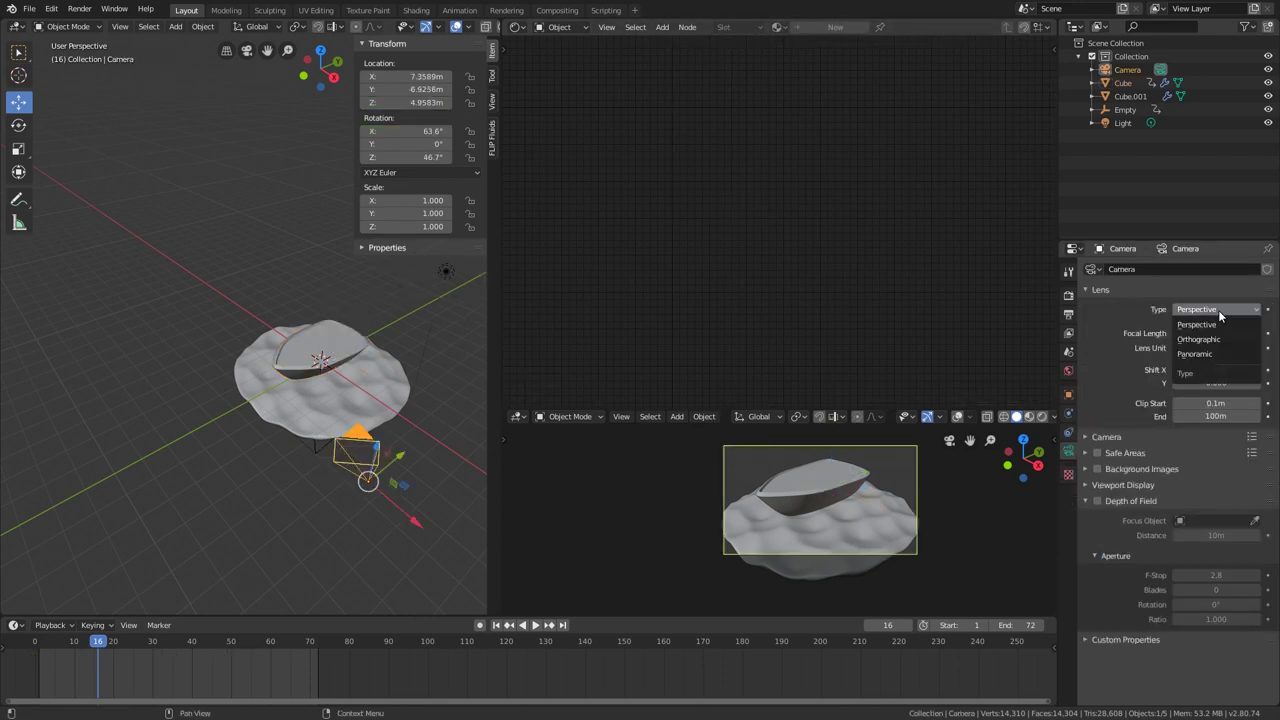
pyautogui.click(1199, 339)
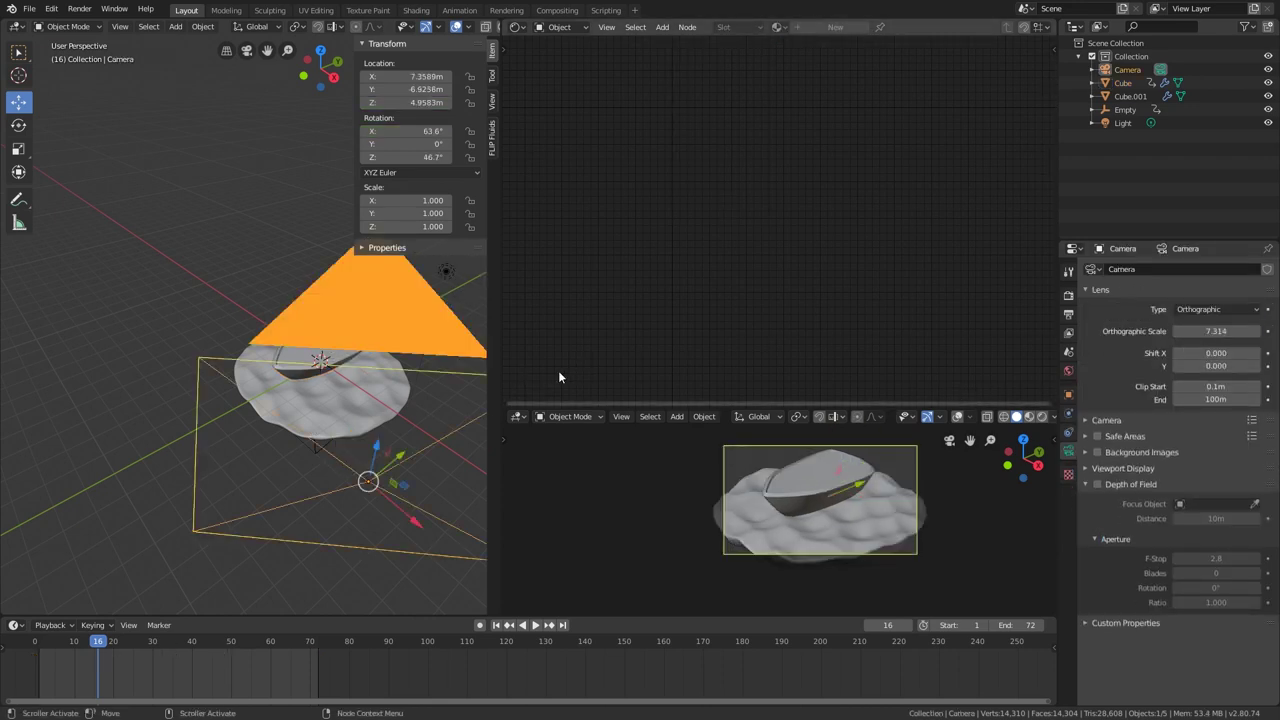
# - Set the render resolution to 1500 px in X and 1000 px in Y
pyautogui.click(1067, 313)
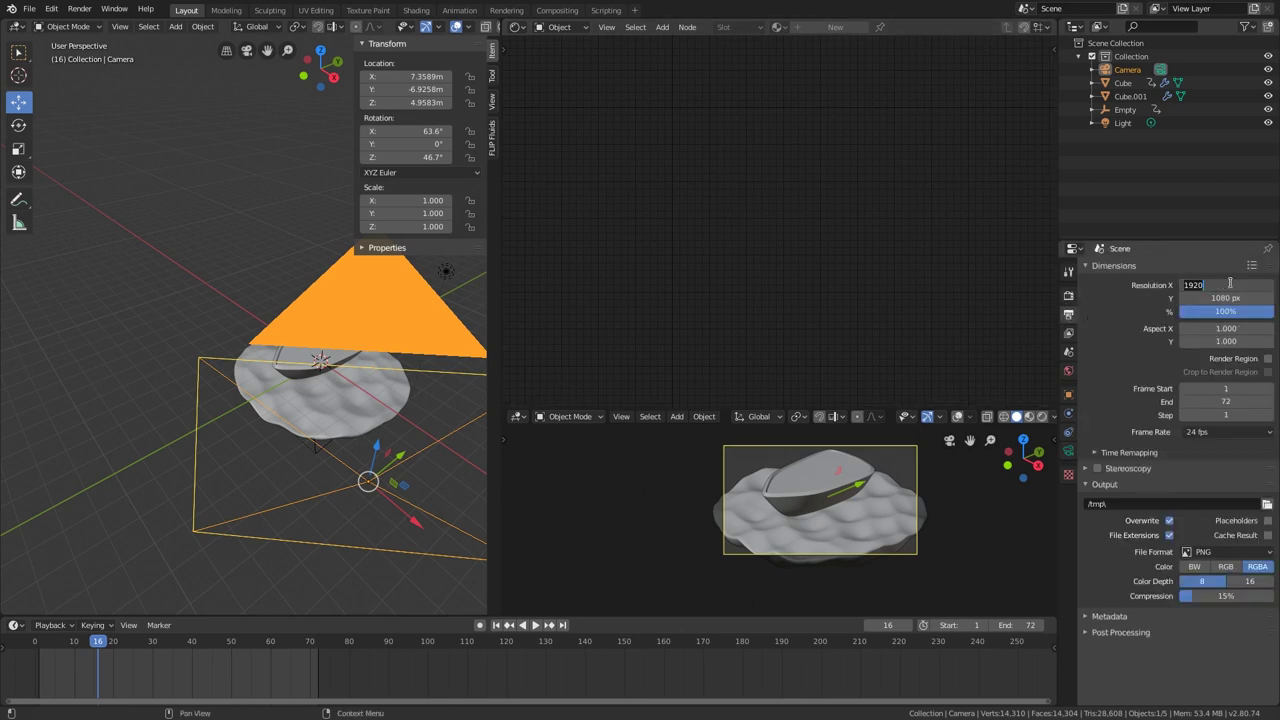
pyautogui.press('Return')
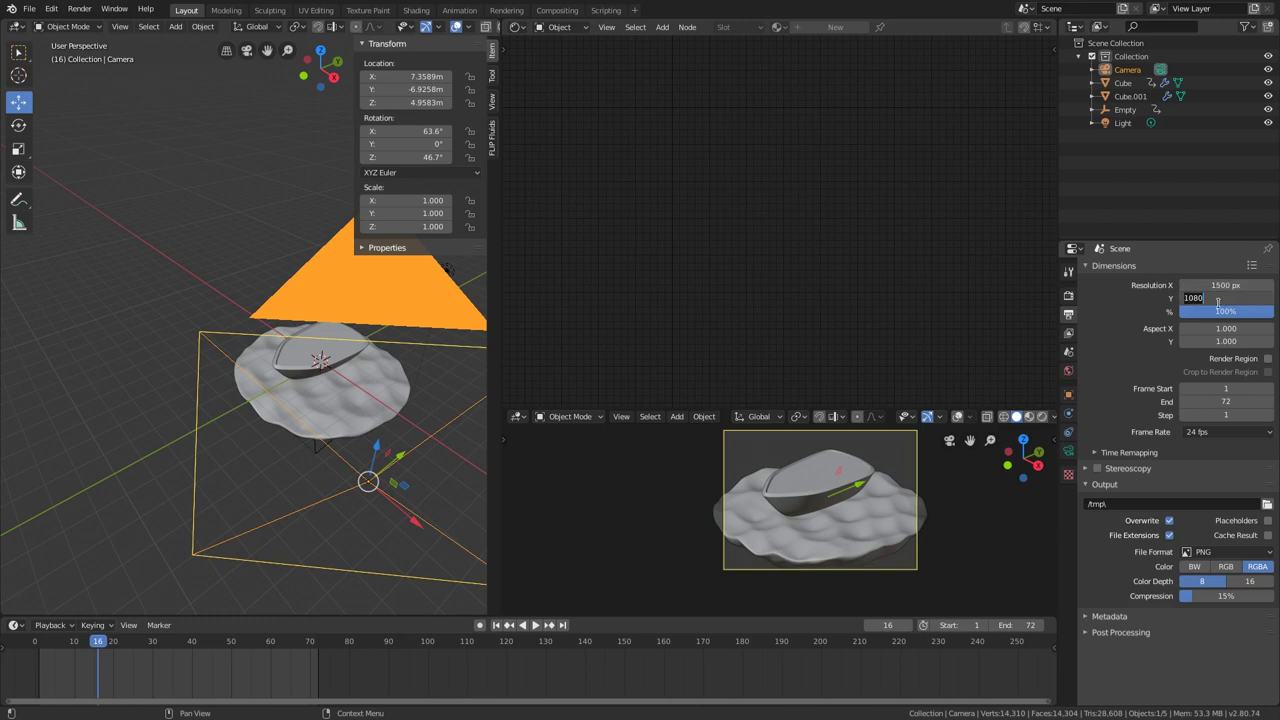
pyautogui.click(1218, 302)
pyautogui.write('100')
pyautogui.press('Return')
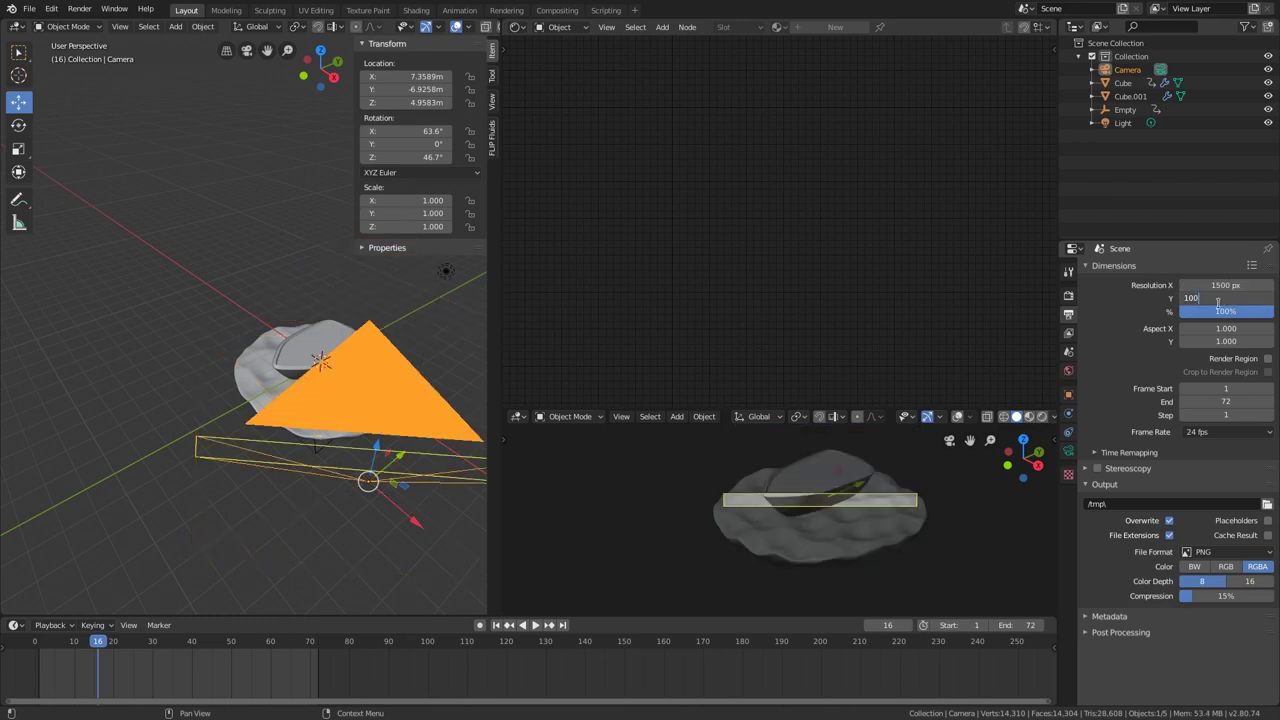
pyautogui.press('Return')
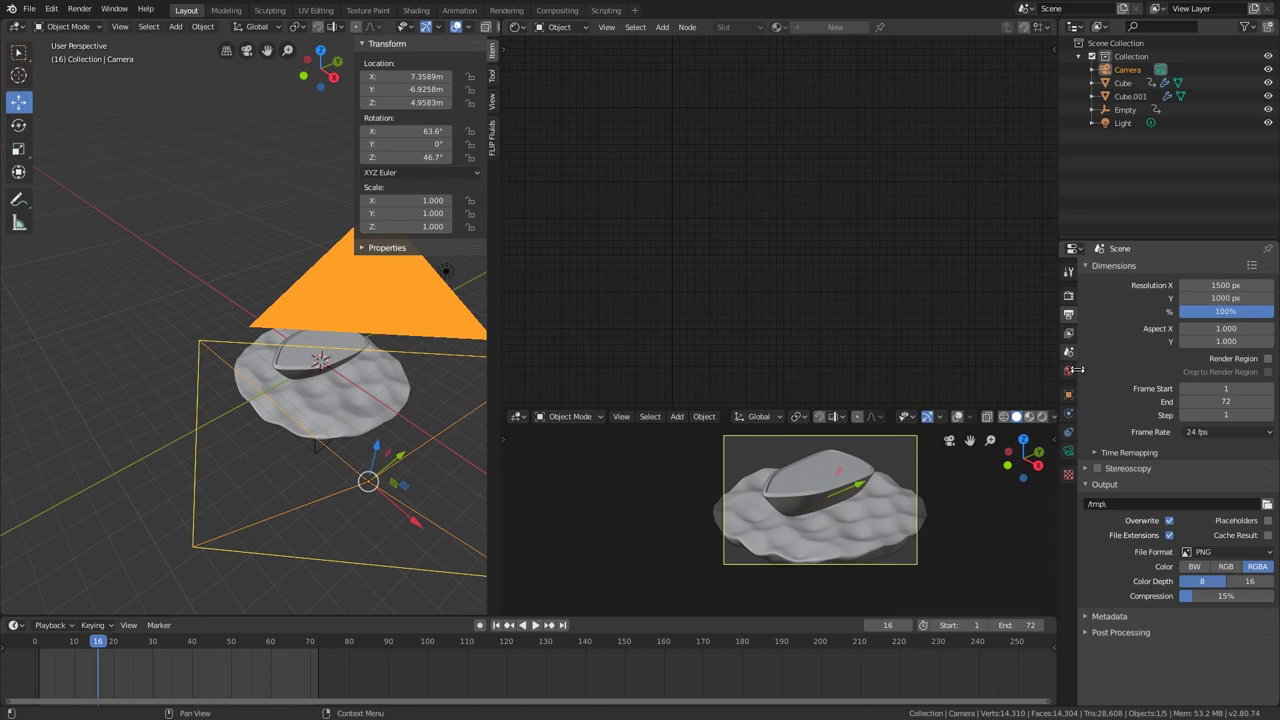
# - Increase the camera's orthographic scale to about 10.55 and play the animation to check the framing
pyautogui.click(1070, 453)
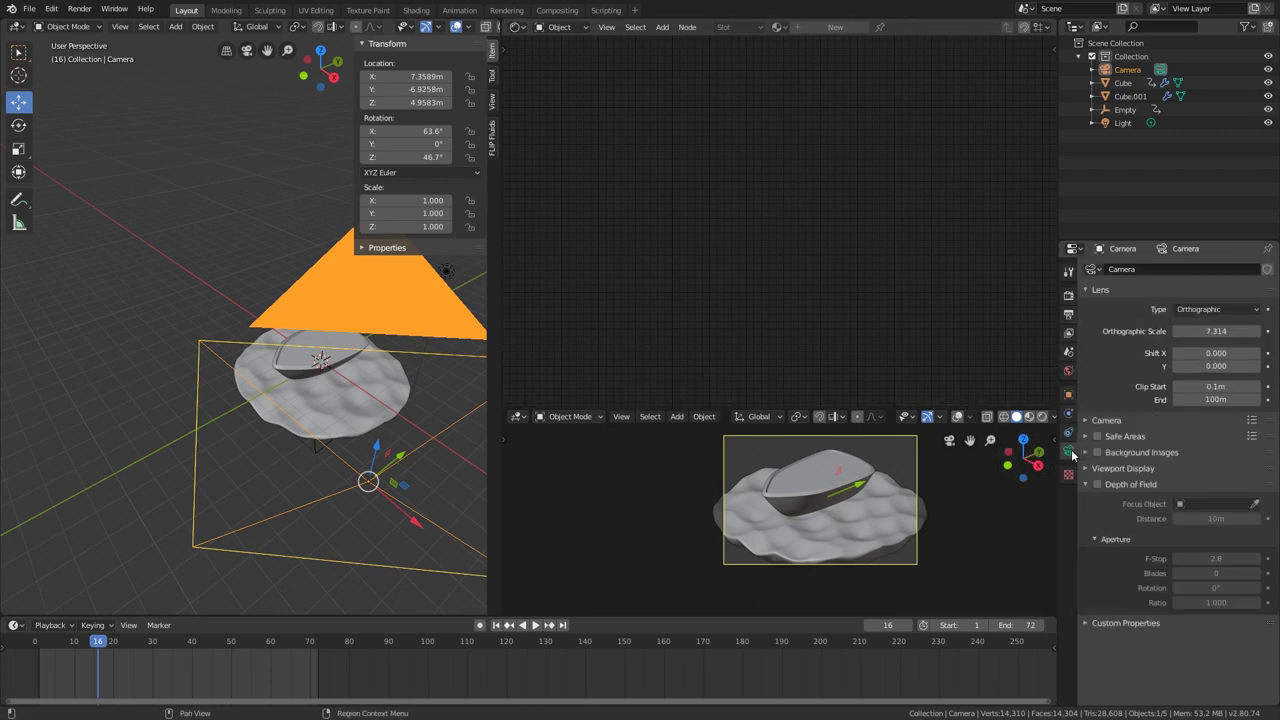
pyautogui.moveTo(1233, 330); pyautogui.dragTo(1279, 330)
pyautogui.press('space')
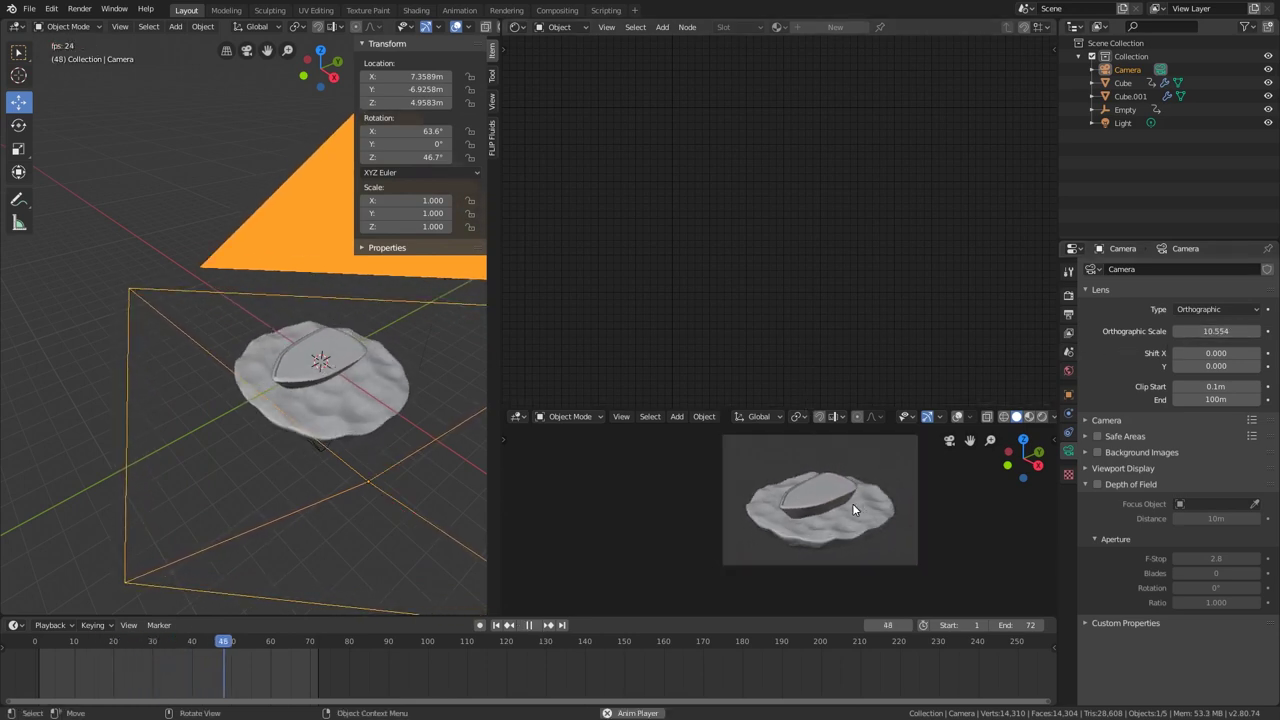
# - Adjust the camera's X rotation to about 62.5° and play the animation again
pyautogui.press('space')
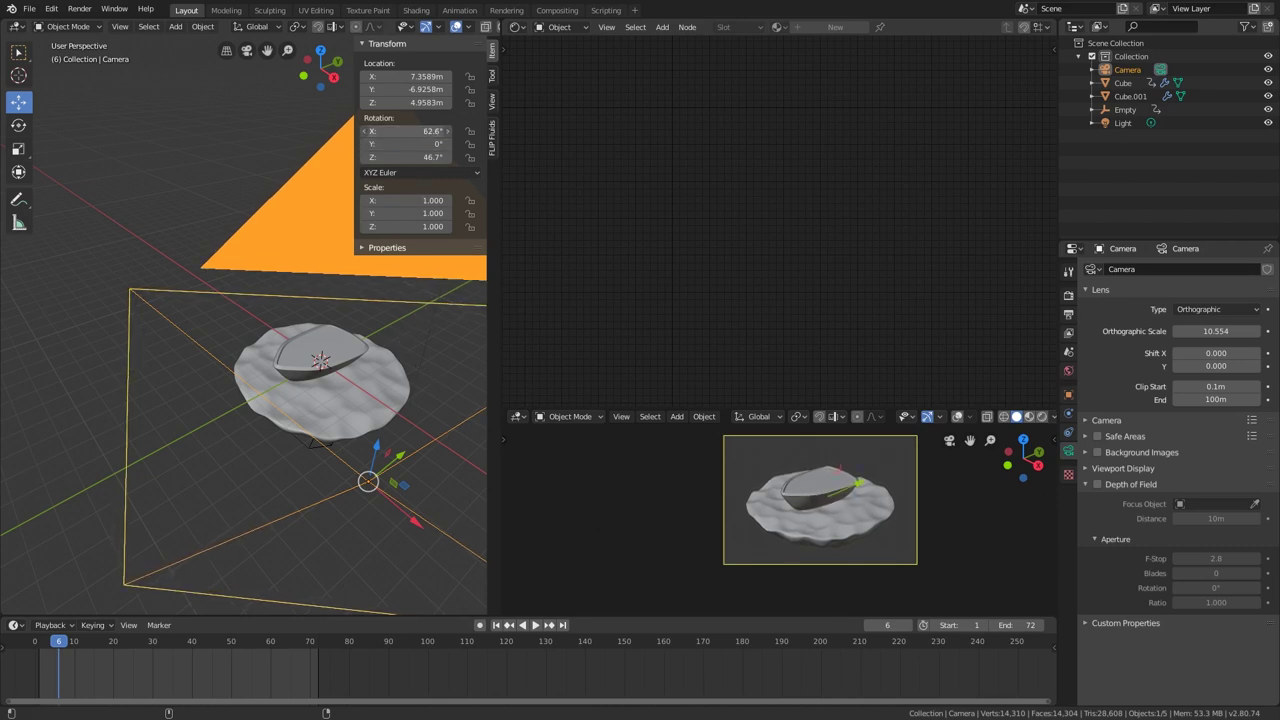
pyautogui.press('space')
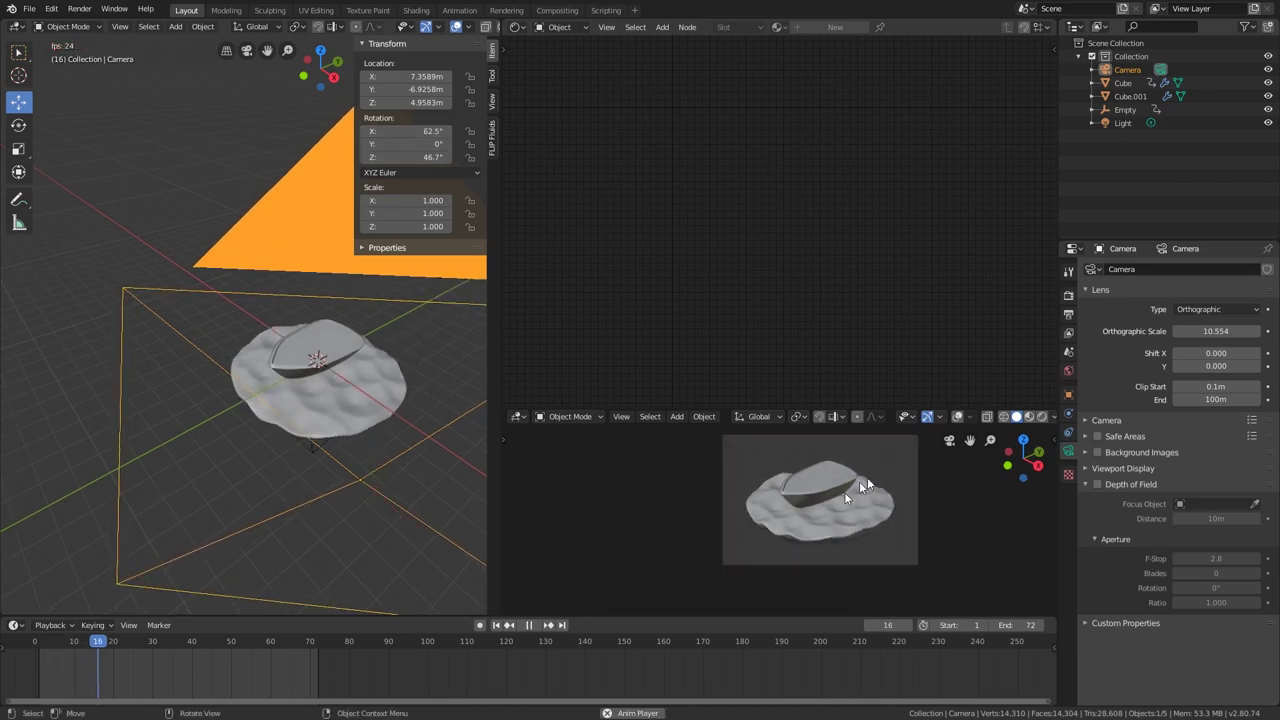
pyautogui.press('space')
# - Switch the camera viewport to rendered shading and enlarge the camera frame in it
pyautogui.click(1043, 416)
pyautogui.keyDown('shift'); pyautogui.moveTo(955, 497); pyautogui.dragTo(949, 500, button='middle'); pyautogui.keyUp('shift')
pyautogui.scroll(1, 880, 503)
pyautogui.keyDown('shift'); pyautogui.moveTo(287, 335); pyautogui.dragTo(297, 376, button='middle'); pyautogui.keyUp('shift')
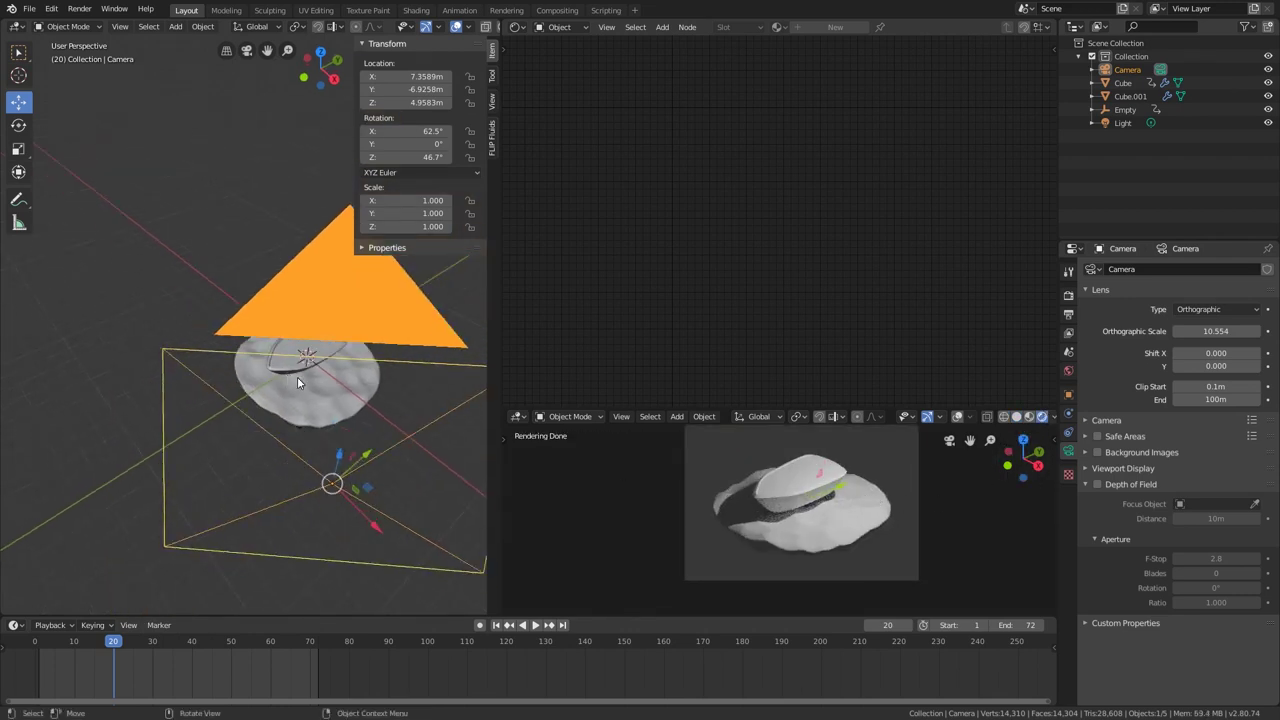
pyautogui.press('KP_7')
pyautogui.click(236, 266)
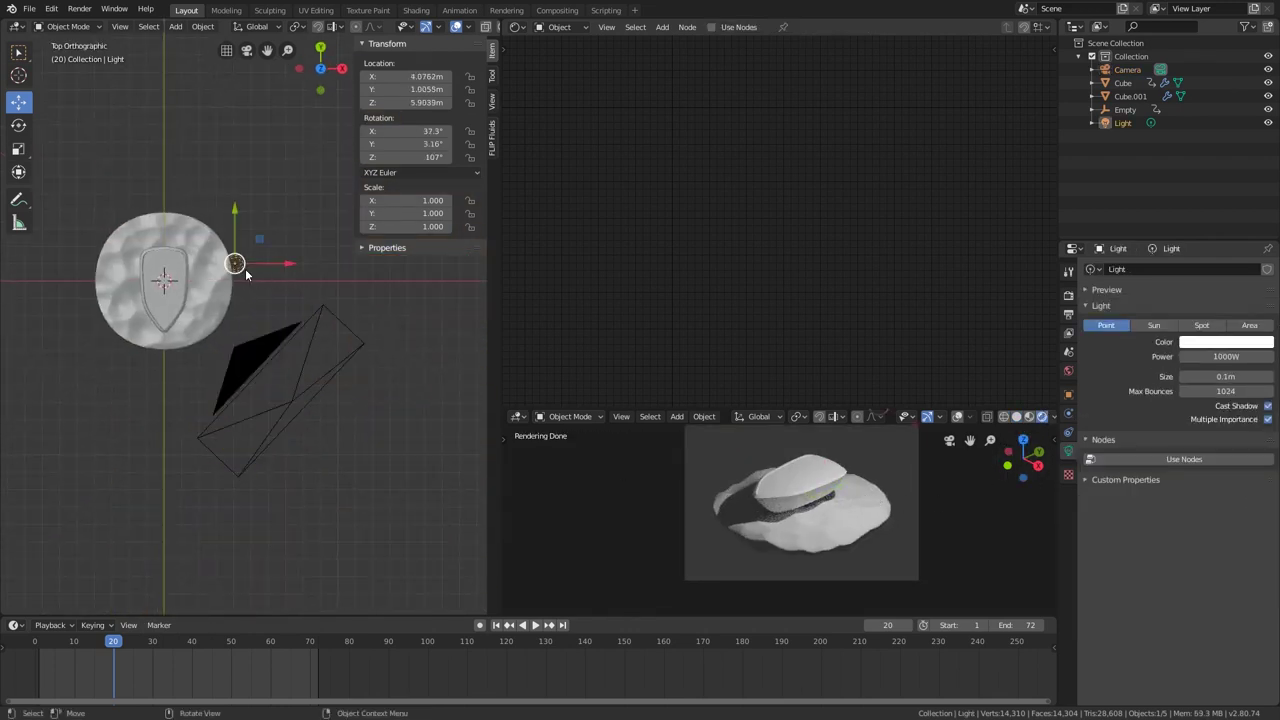
pyautogui.press('g')
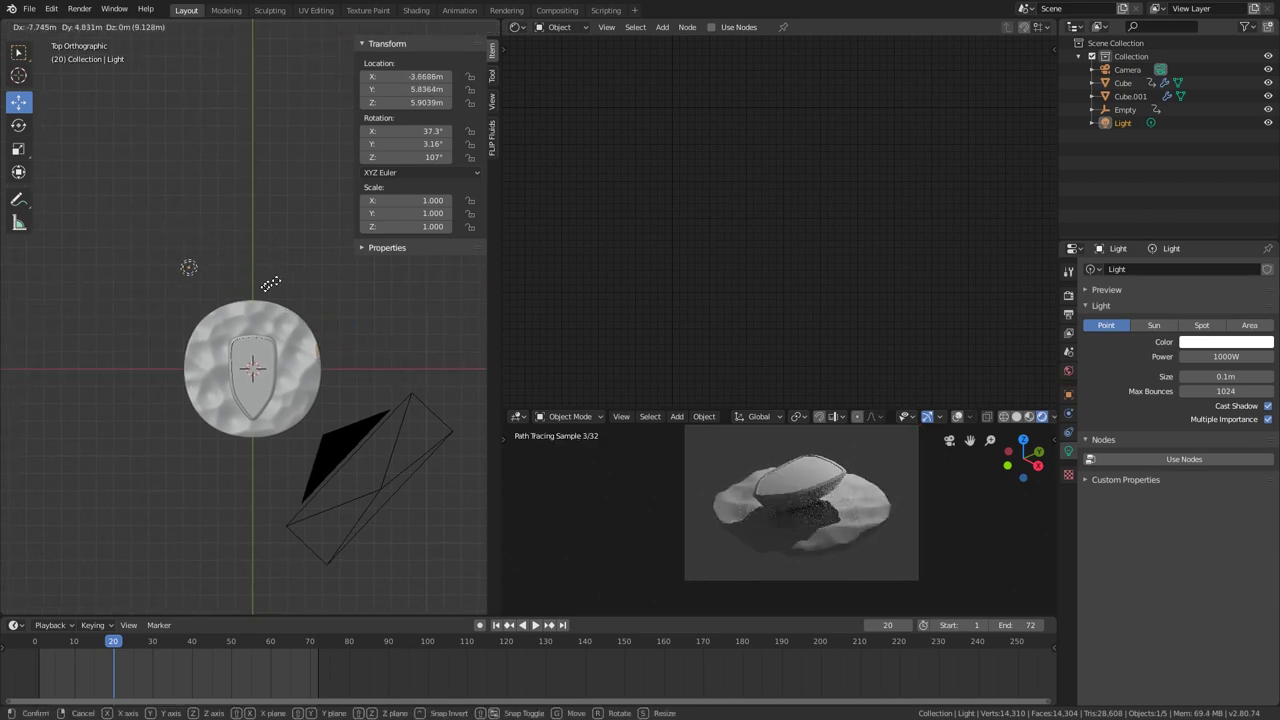
pyautogui.click(295, 354)
pyautogui.hotkey('shift', 'a')
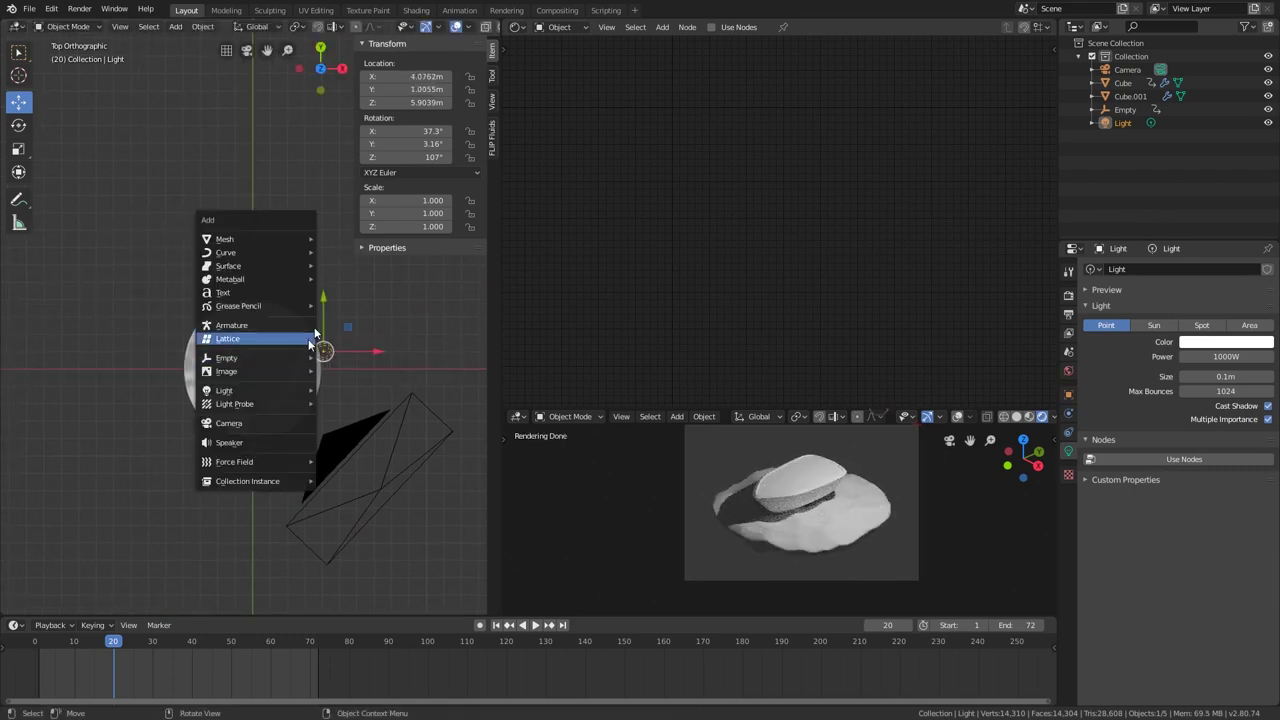
pyautogui.press('Escape')
# - Add a mesh plane and move it along Z to about -3.15 m, below the waves
pyautogui.hotkey('shift', 'a')
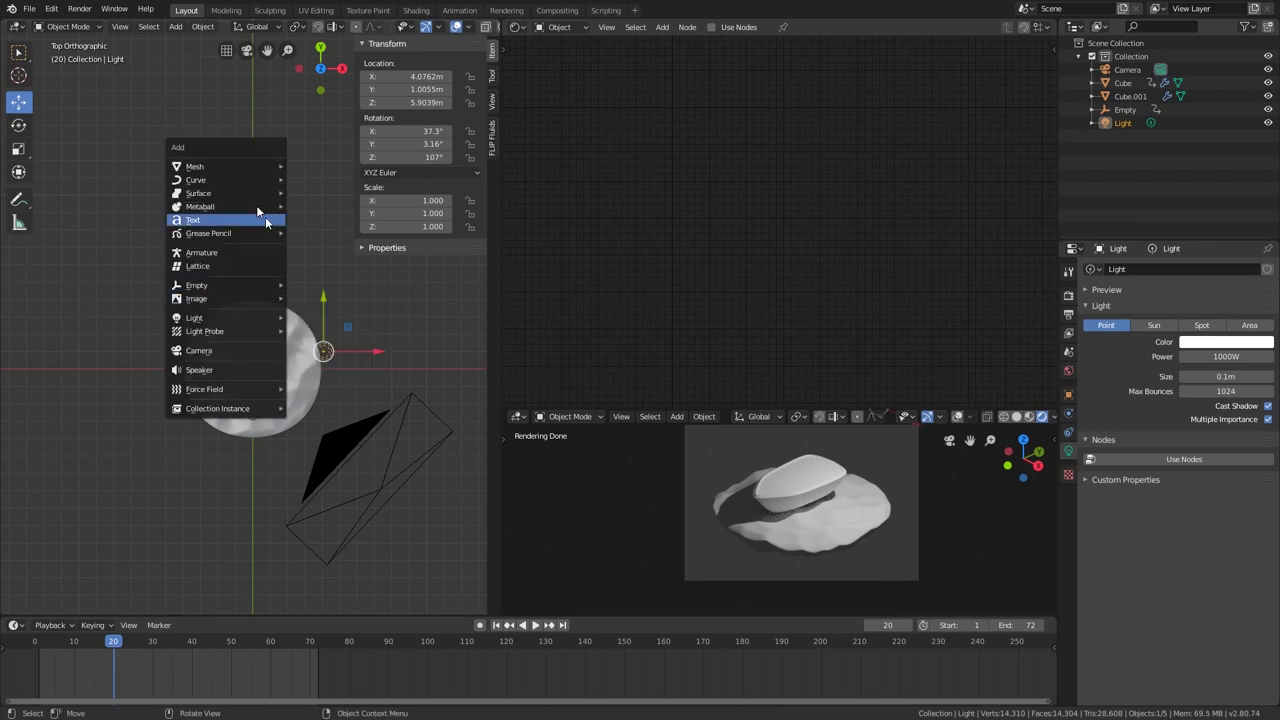
pyautogui.moveTo(278, 167)
pyautogui.click(330, 166)
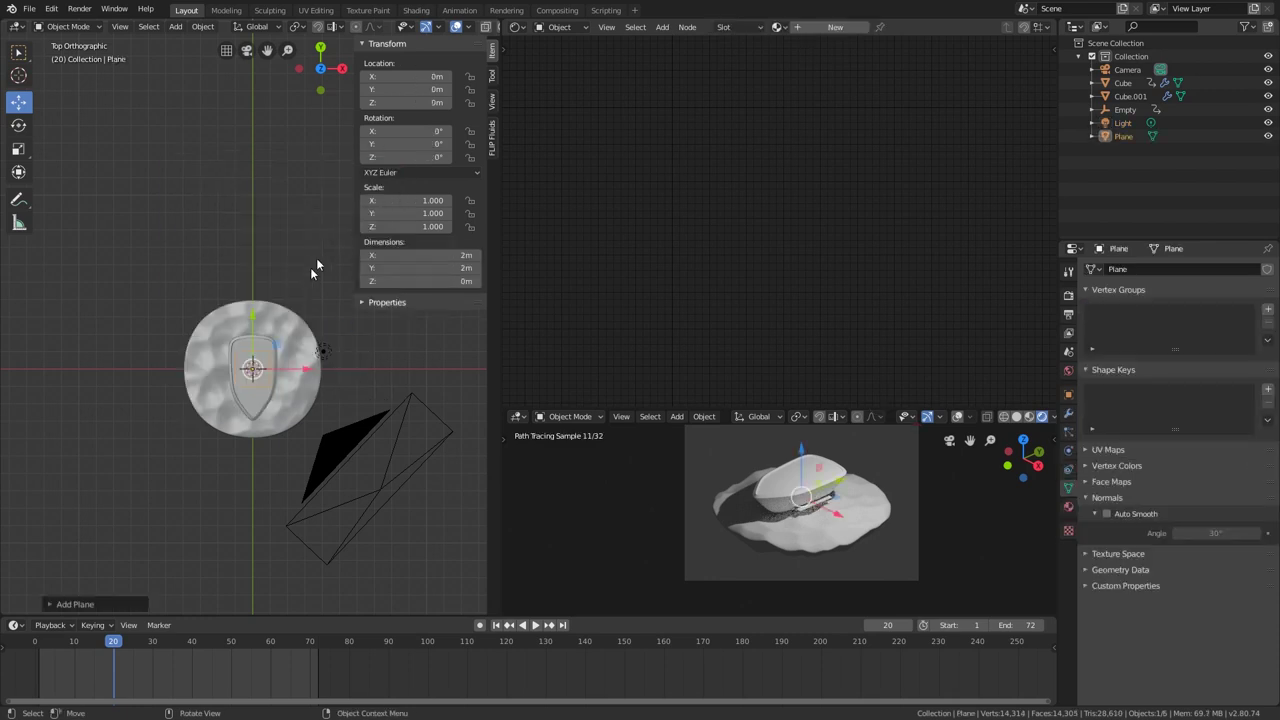
pyautogui.moveTo(308, 273); pyautogui.dragTo(303, 220, button='middle')
pyautogui.press('g')
pyautogui.press('z')
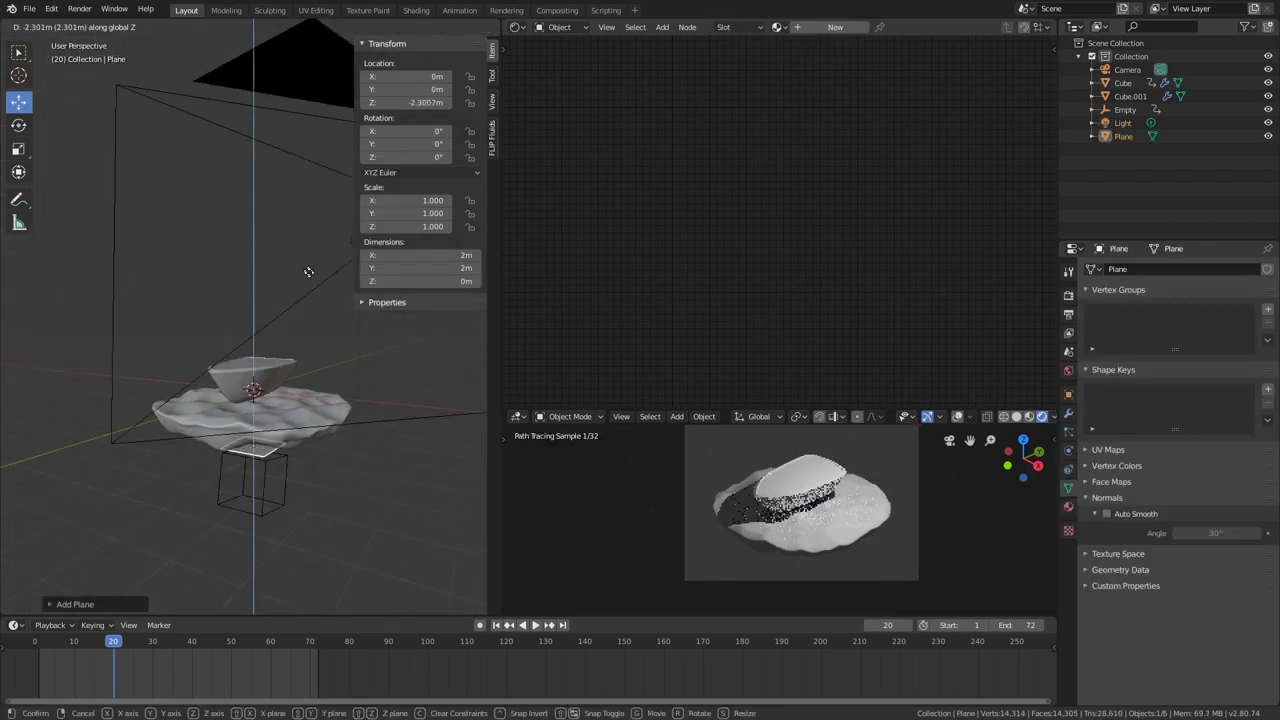
pyautogui.press('Return')
# - Scale the plane up into a ground surface about 30.5 m wide
pyautogui.press('s')
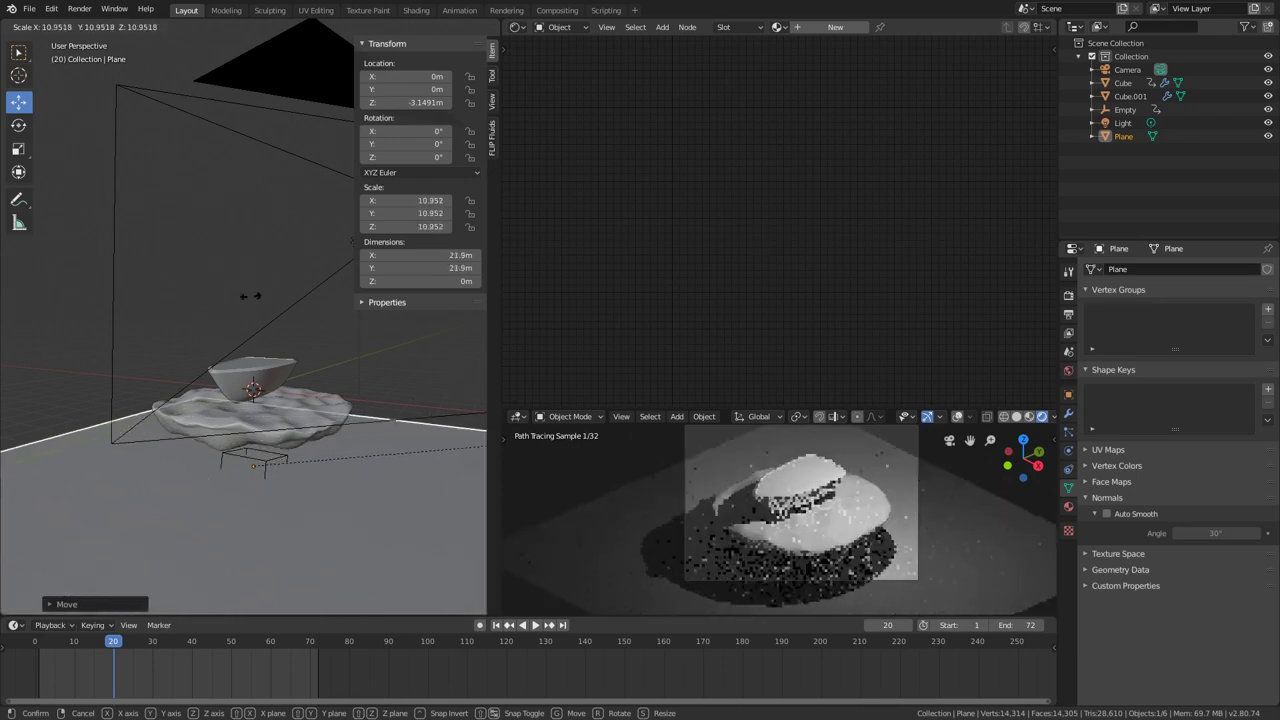
pyautogui.press('Return')
pyautogui.moveTo(336, 296); pyautogui.dragTo(461, 348, button='middle')
pyautogui.press('s')
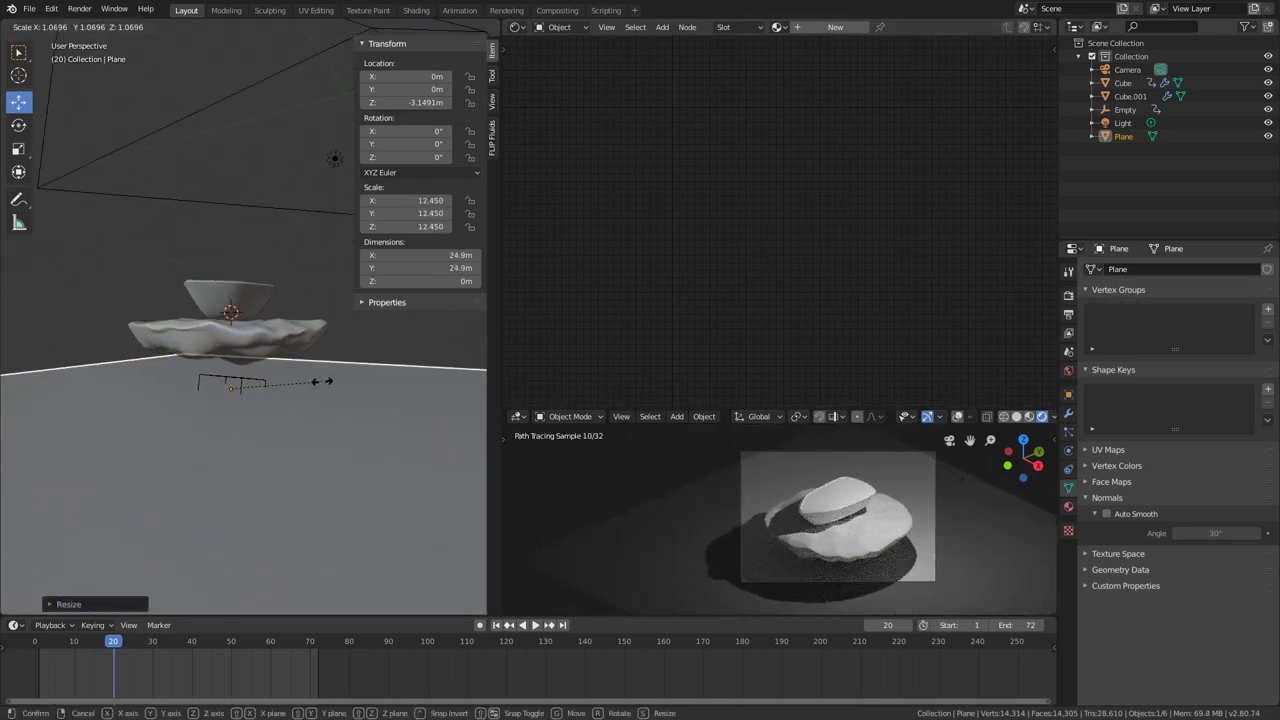
pyautogui.press('Return')
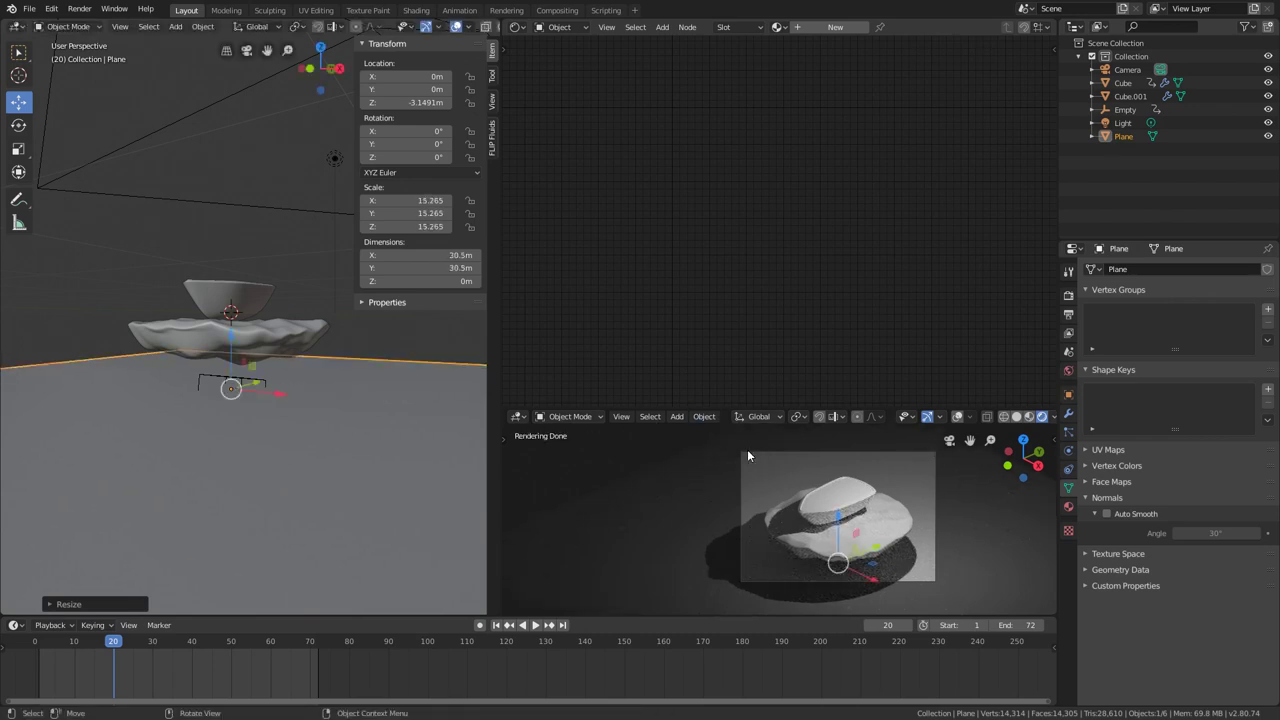
# - Move the point light behind the boat to about X -2.75 m, Y 4.45 m and set its size to 4.9 m
pyautogui.scroll(-6, 333, 350)
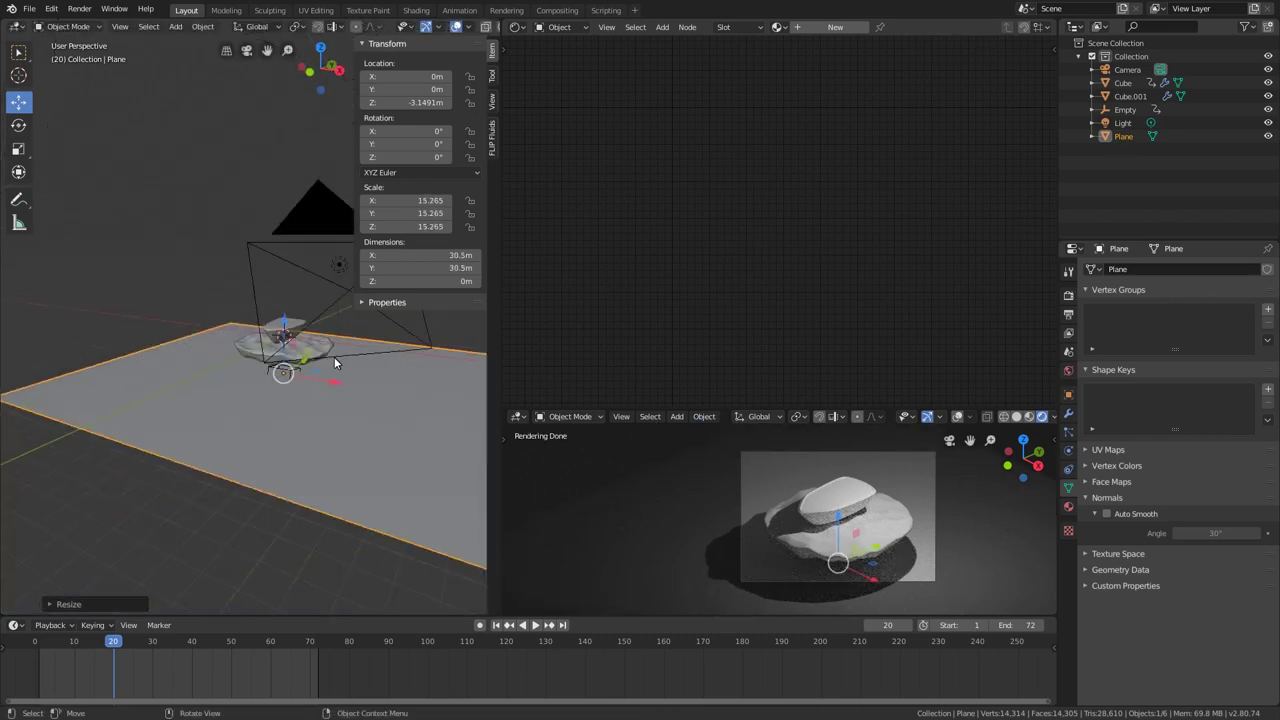
pyautogui.click(338, 275)
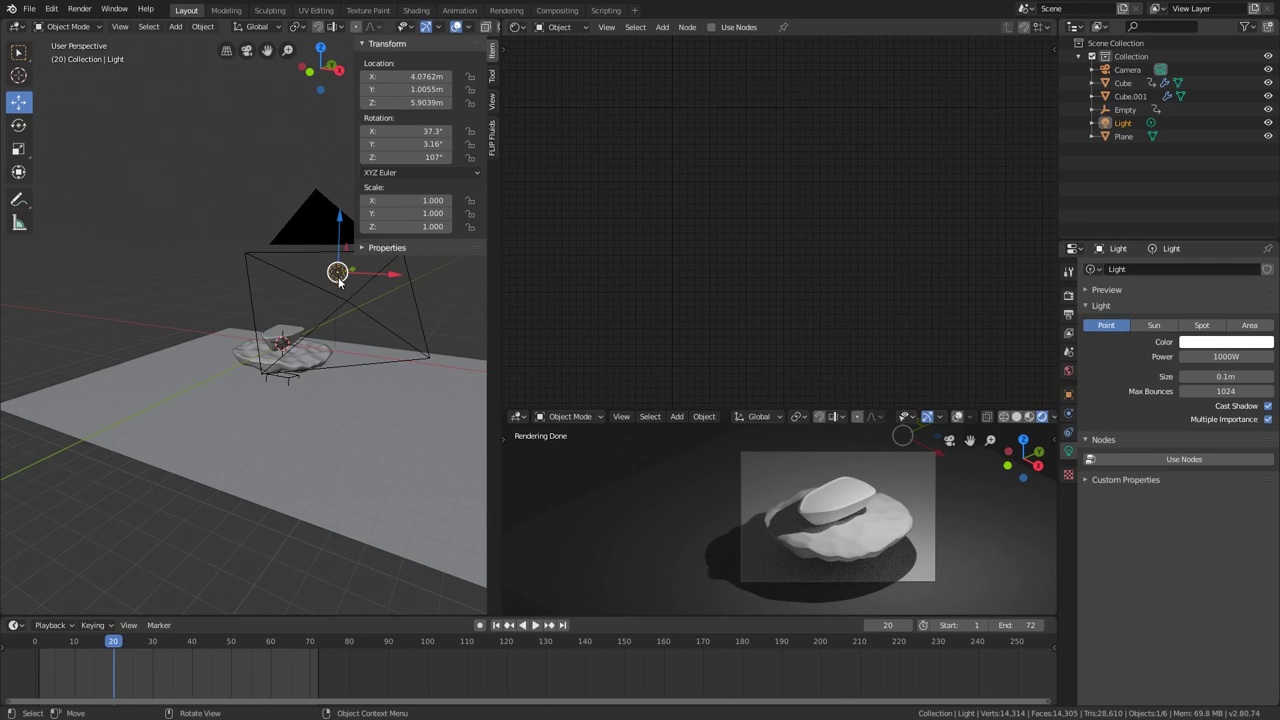
pyautogui.press('KP_7')
pyautogui.press('g')
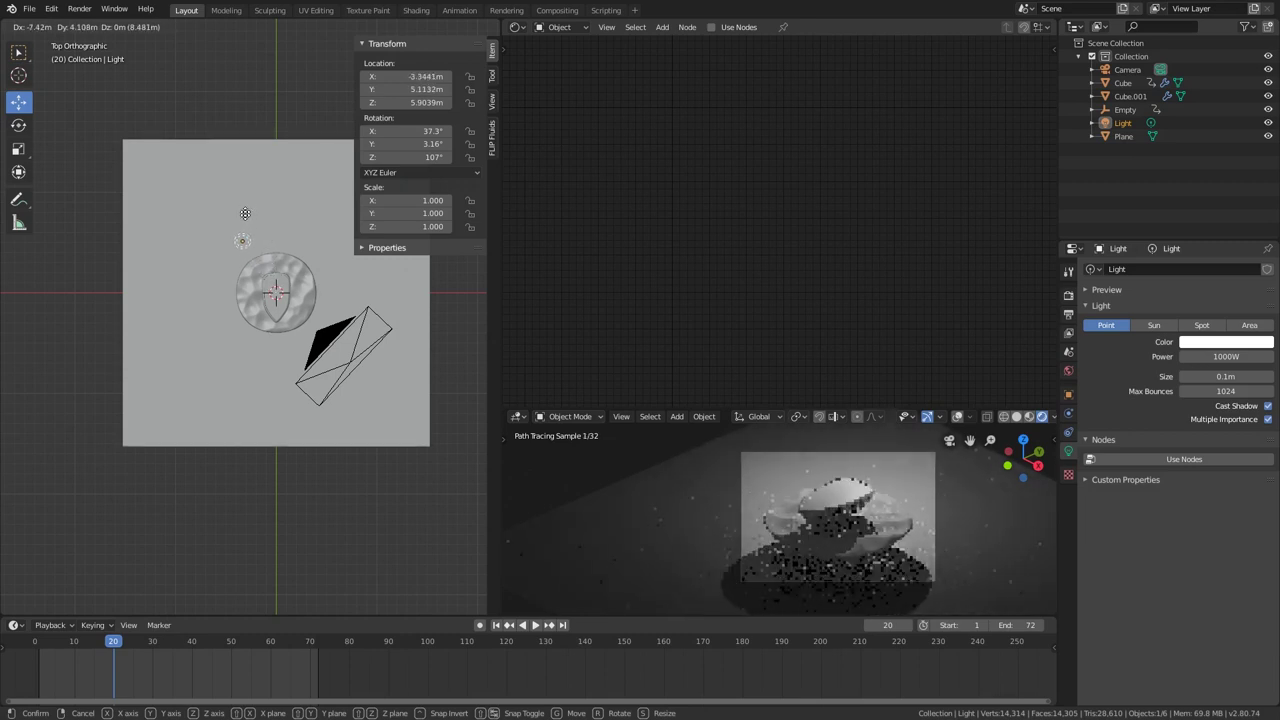
pyautogui.click(251, 219)
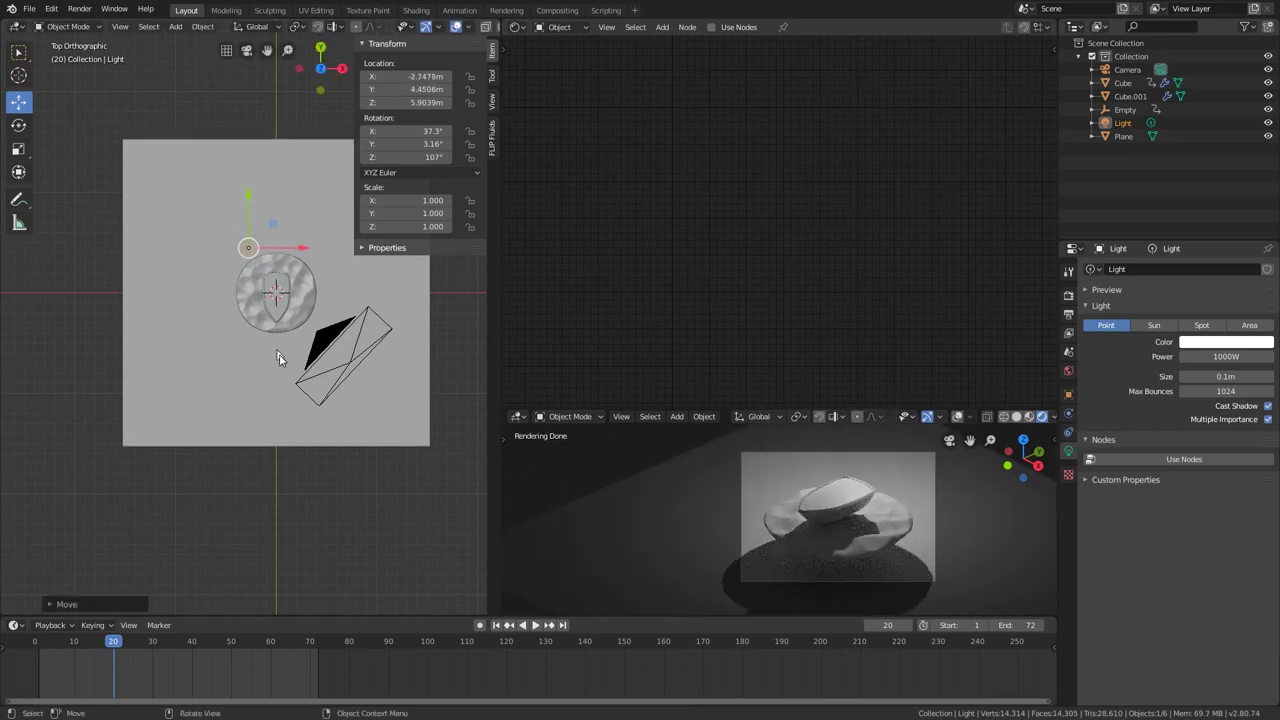
pyautogui.scroll(-1, 281, 355)
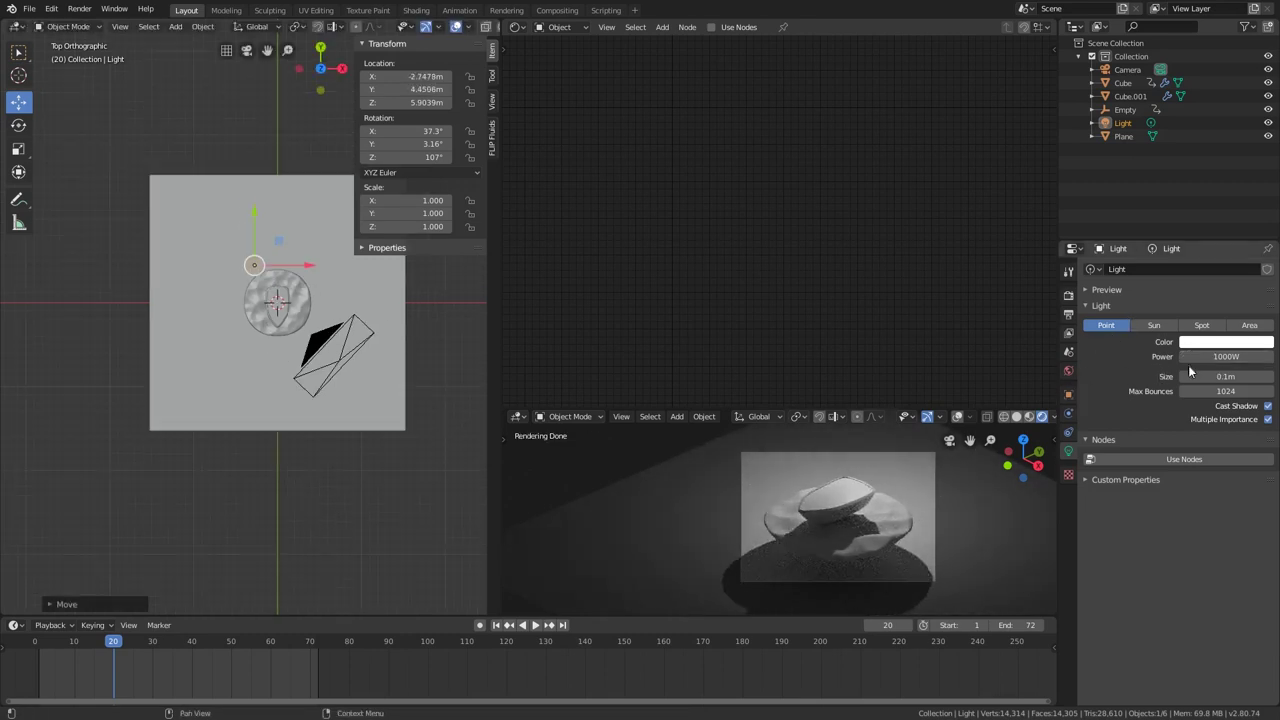
pyautogui.moveTo(1226, 377); pyautogui.dragTo(1258, 377)
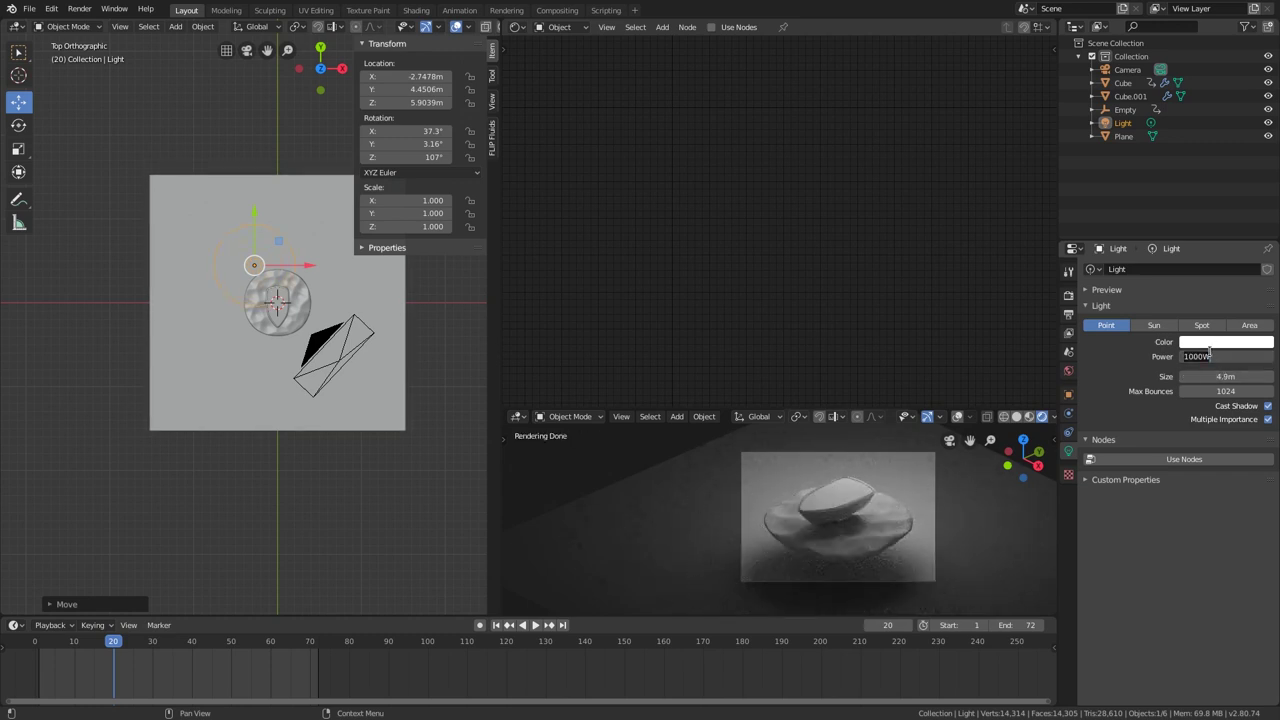
# - Set the point light's power to about 5520 W
pyautogui.click(1209, 352)
pyautogui.write('600')
pyautogui.press('Return')
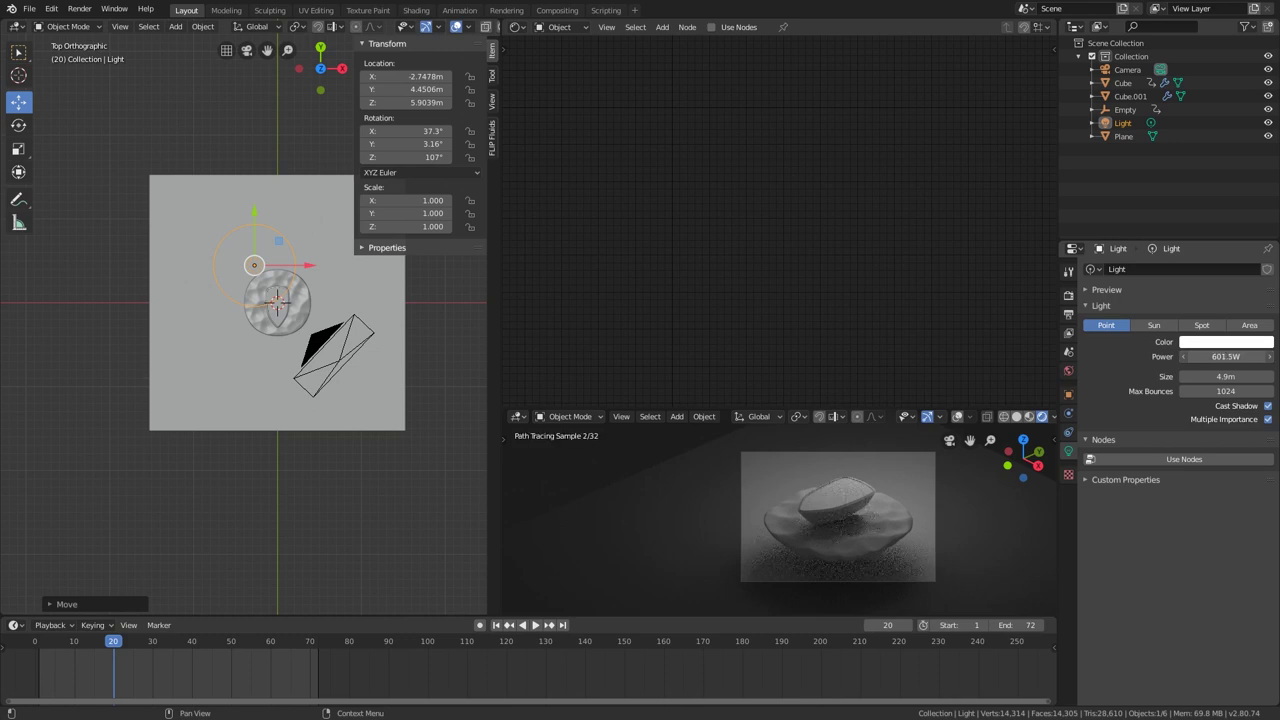
pyautogui.moveTo(1226, 356); pyautogui.dragTo(1250, 356)
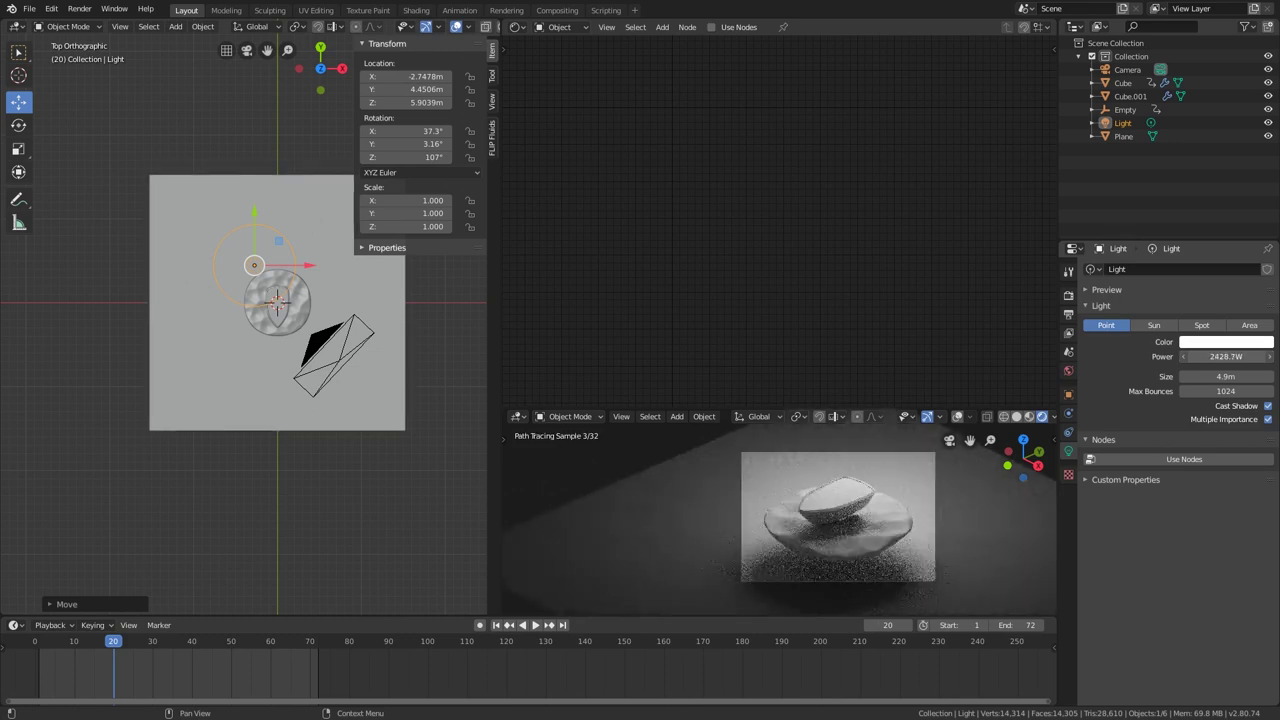
pyautogui.moveTo(1226, 357); pyautogui.dragTo(1254, 357)
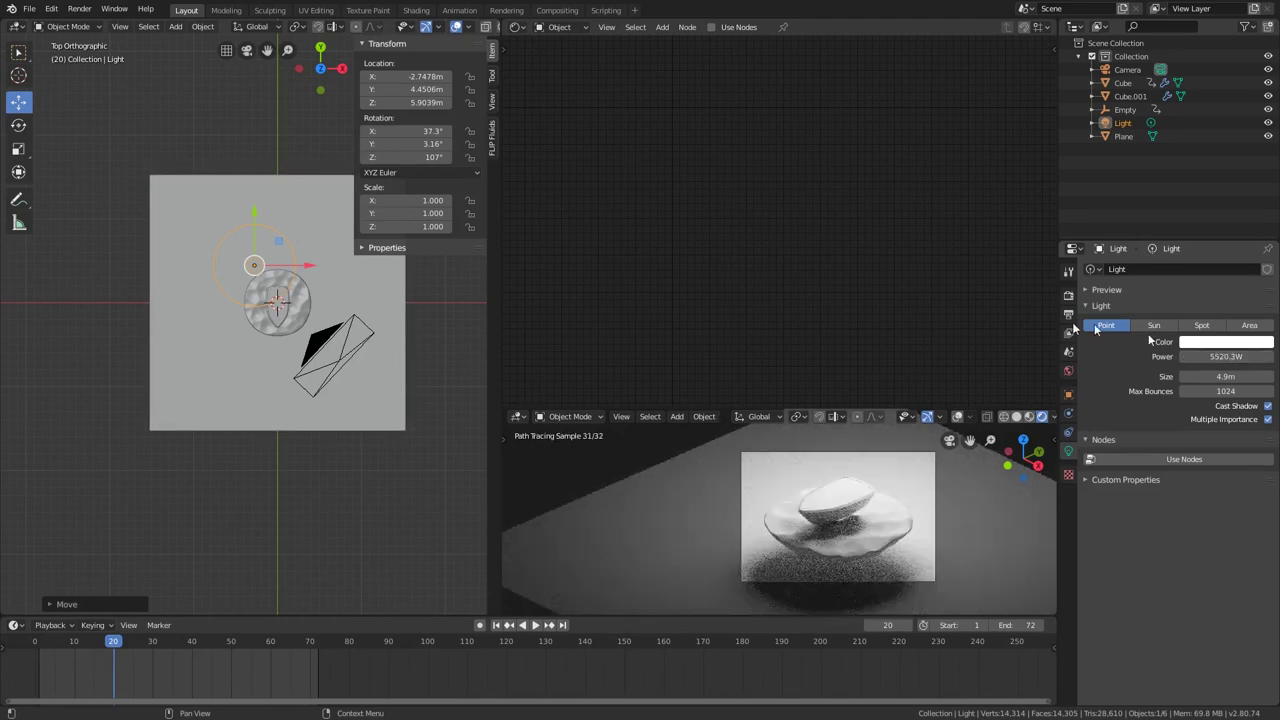
# - Duplicate the light and place the copy low near the camera, at about X 4.48 m, Y -8.41 m, Z 2.37 m
pyautogui.scroll(3, 370, 375)
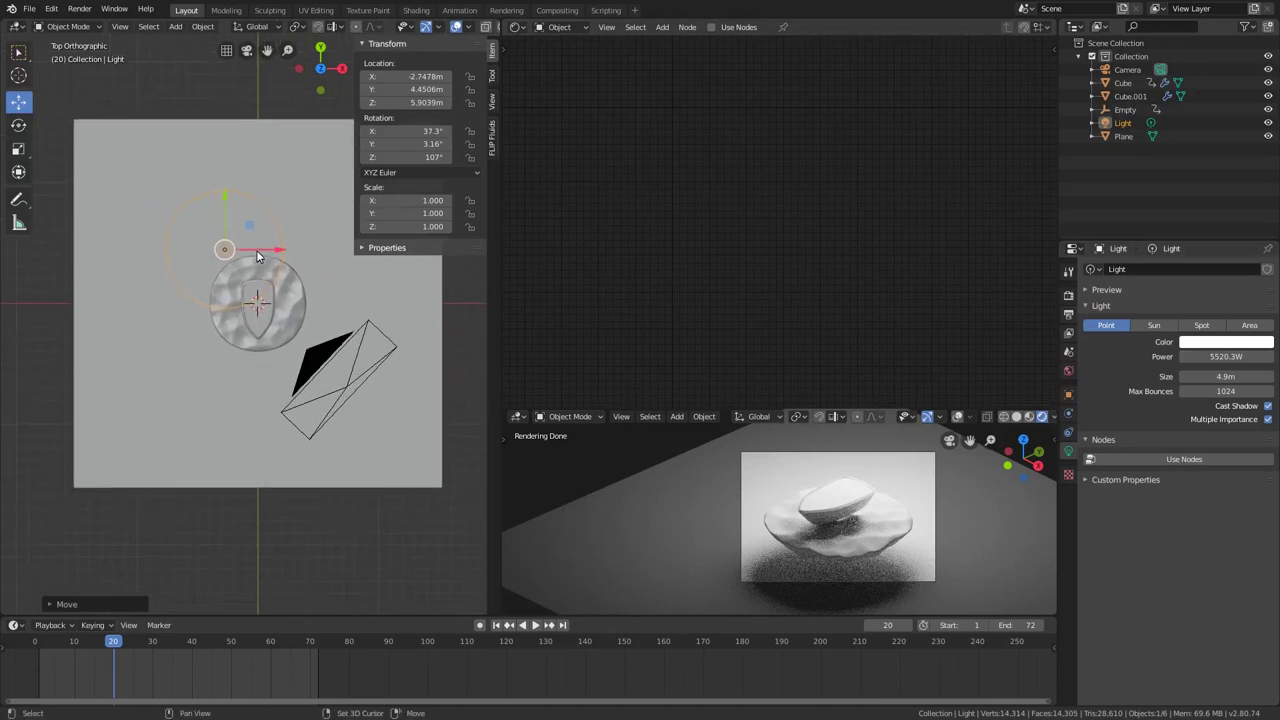
pyautogui.hotkey('shift', 'd')
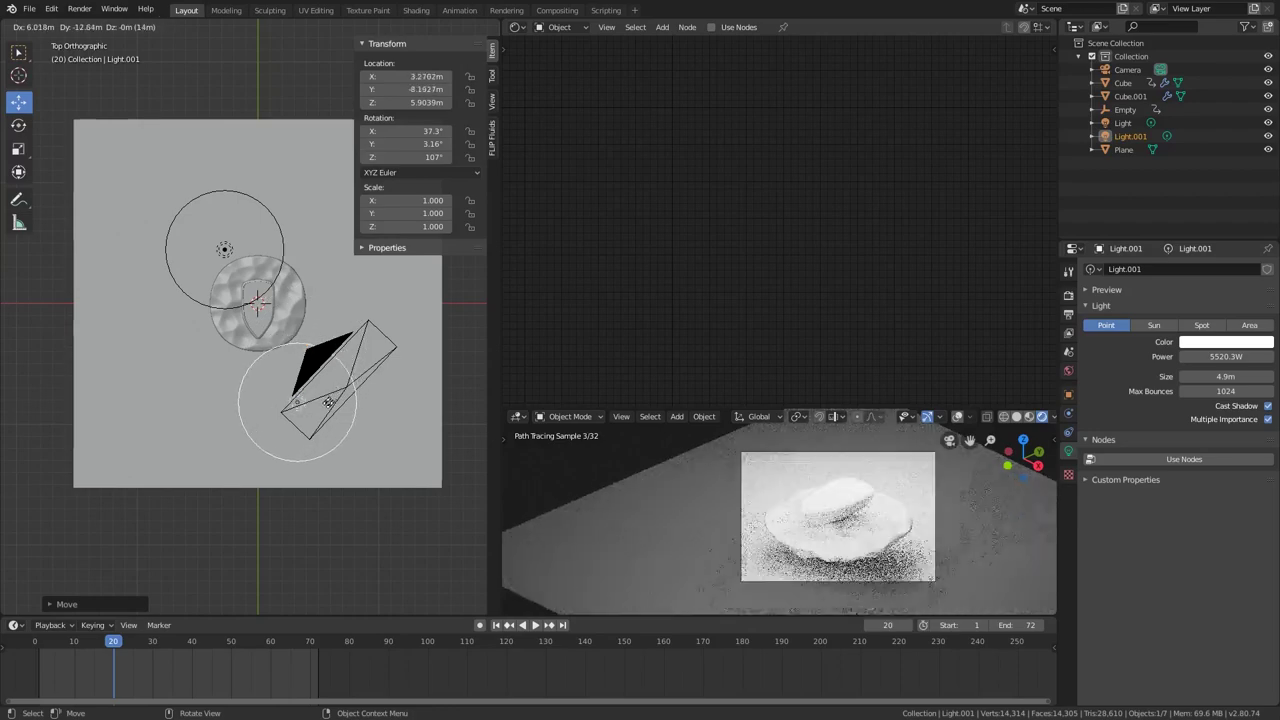
pyautogui.click(343, 404)
pyautogui.moveTo(343, 404); pyautogui.dragTo(405, 394, button='middle')
pyautogui.moveTo(335, 386); pyautogui.dragTo(335, 446)
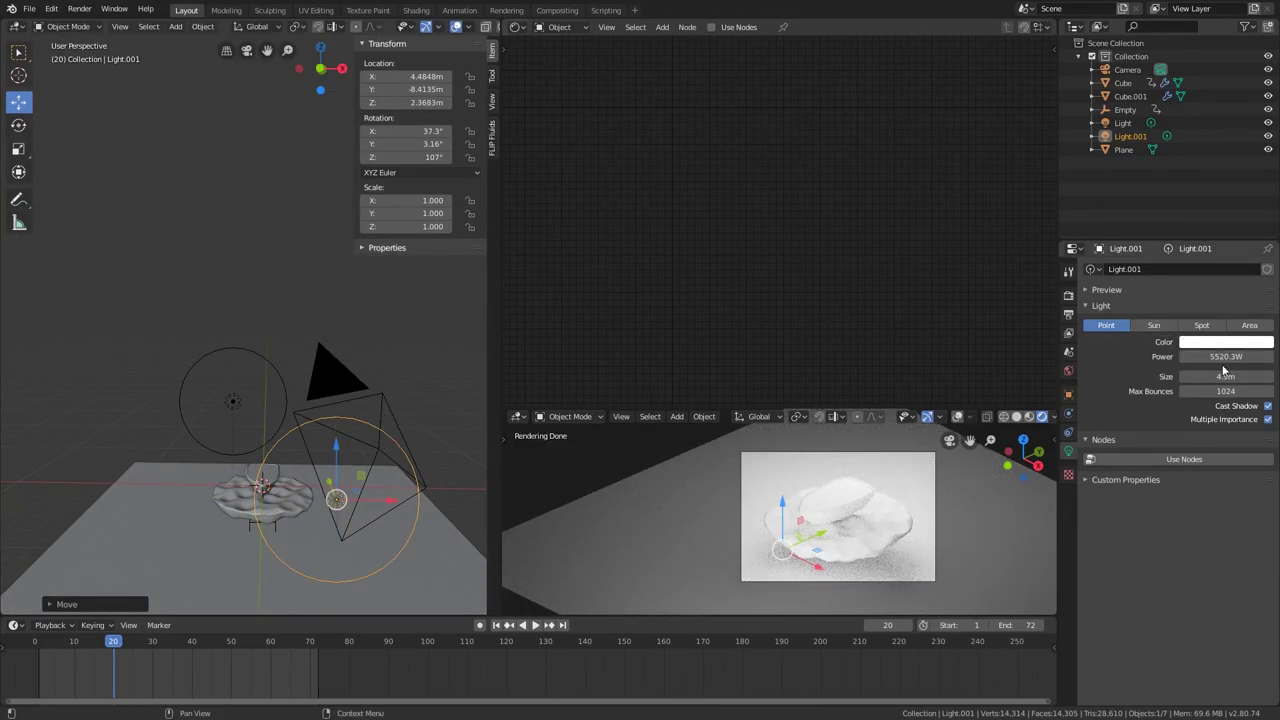
# - Set the duplicated light's size to 2.7 m and its power to 500 W
pyautogui.moveTo(1224, 372); pyautogui.dragTo(1200, 373)
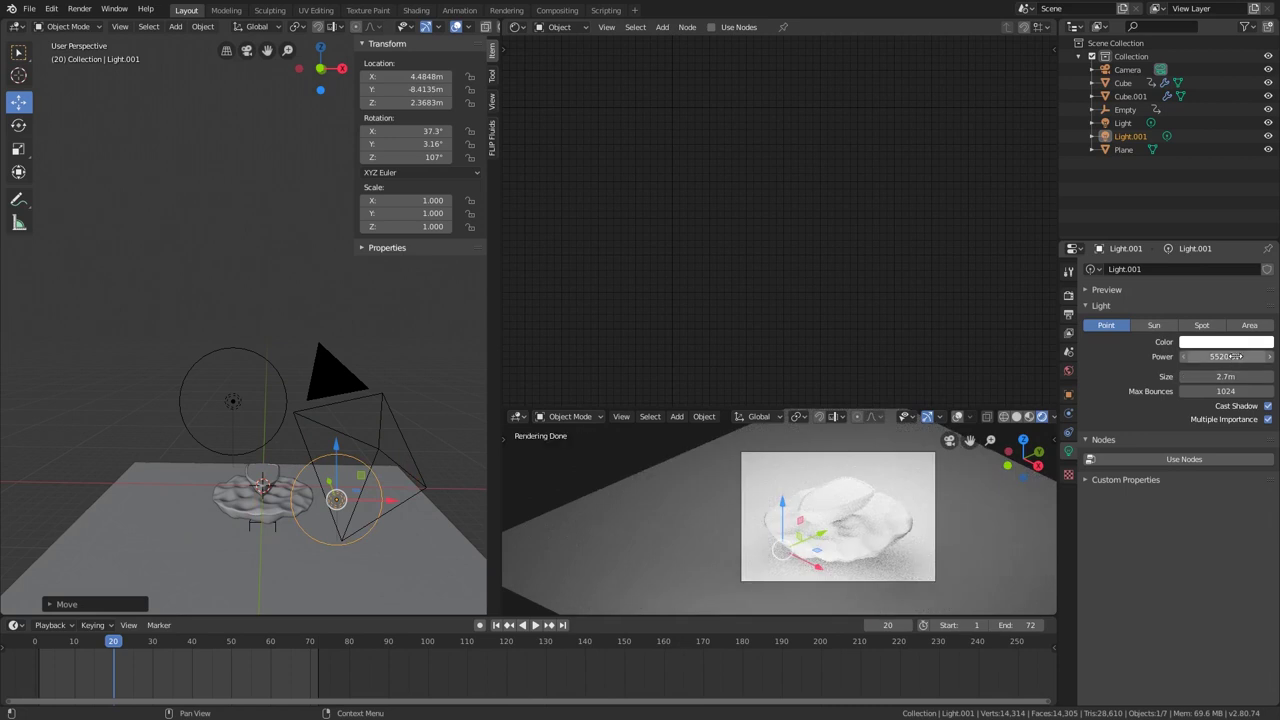
pyautogui.click(1233, 349)
pyautogui.write('500')
pyautogui.press('Return')
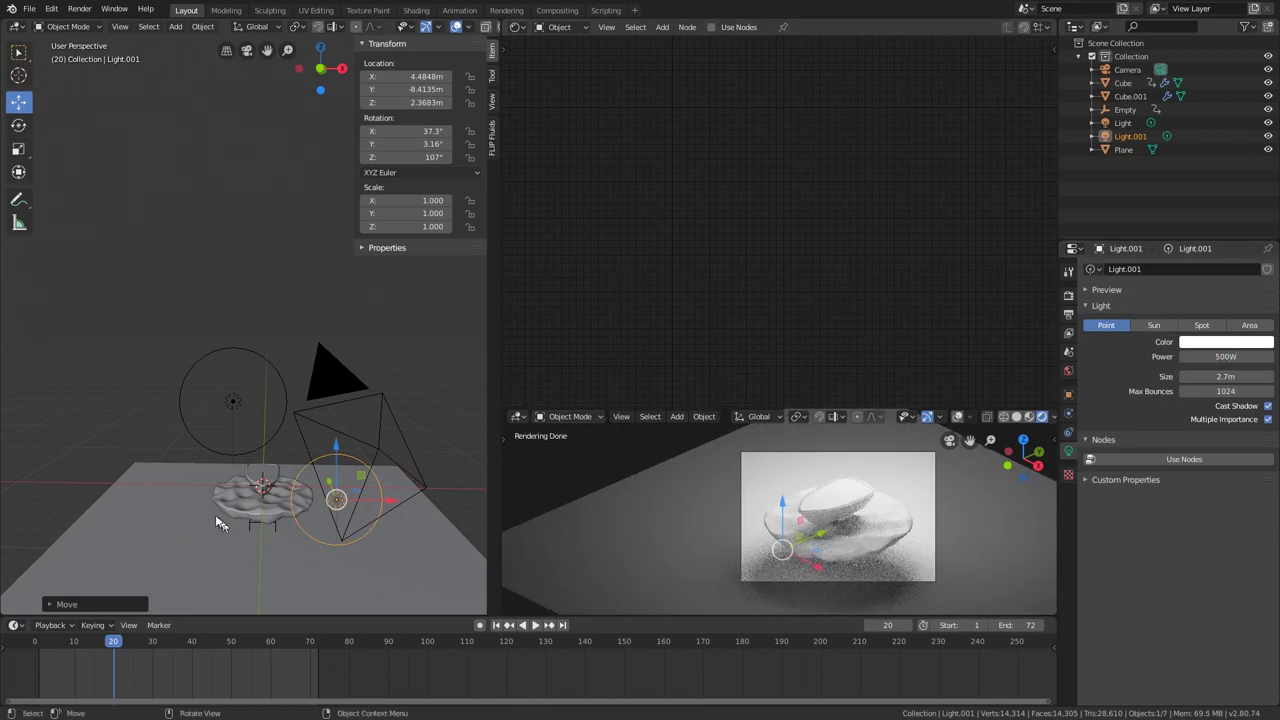
# - Move the duplicated light to about X -0.82 m, Y -7.25 m and briefly play the animation
pyautogui.press('KP_7')
pyautogui.press('g')
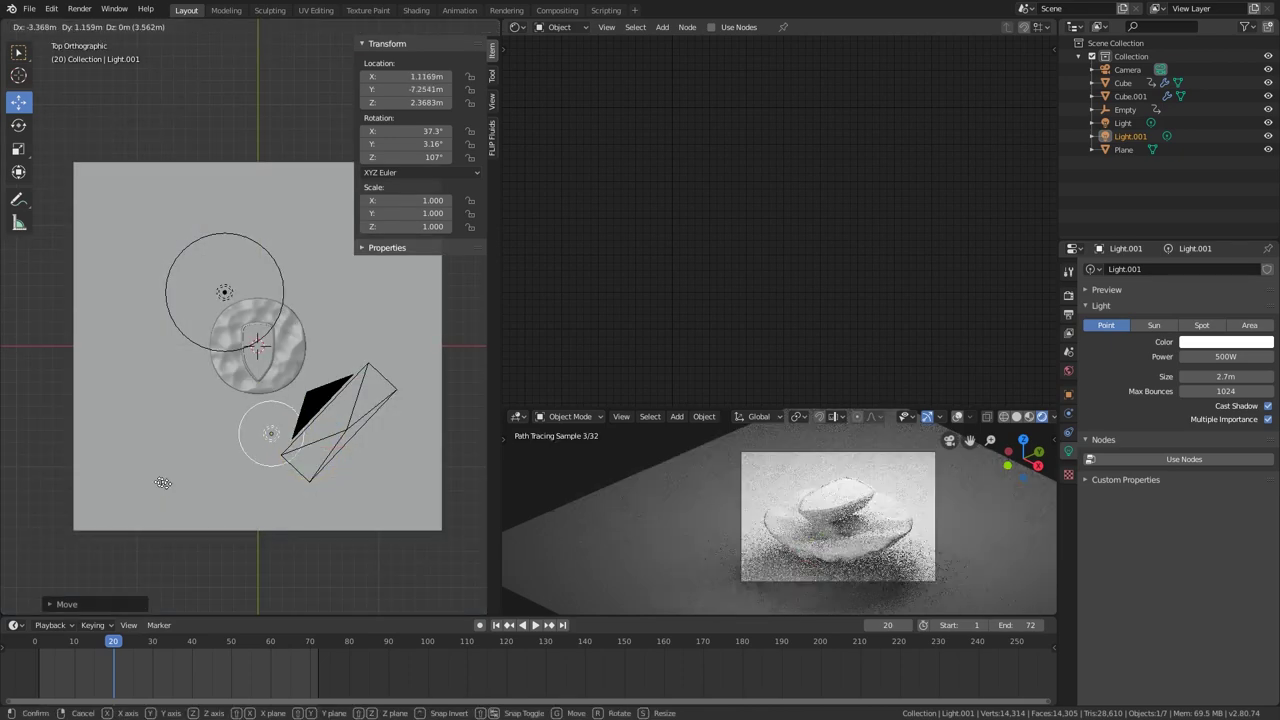
pyautogui.click(143, 483)
pyautogui.moveTo(143, 483); pyautogui.dragTo(238, 575, button='middle')
pyautogui.press('space')
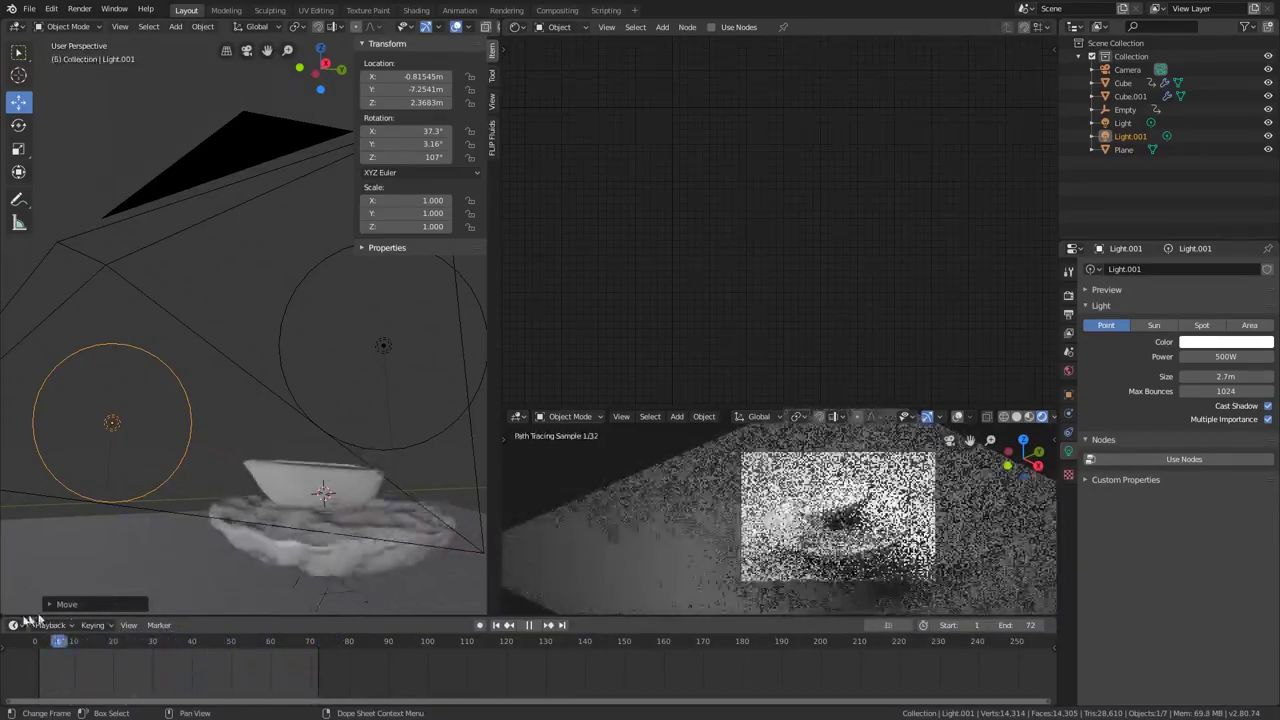
pyautogui.press('space')
# - Raise the waves along Z to about -0.37 m and play the animation to check how the boat sits in them
pyautogui.click(292, 477)
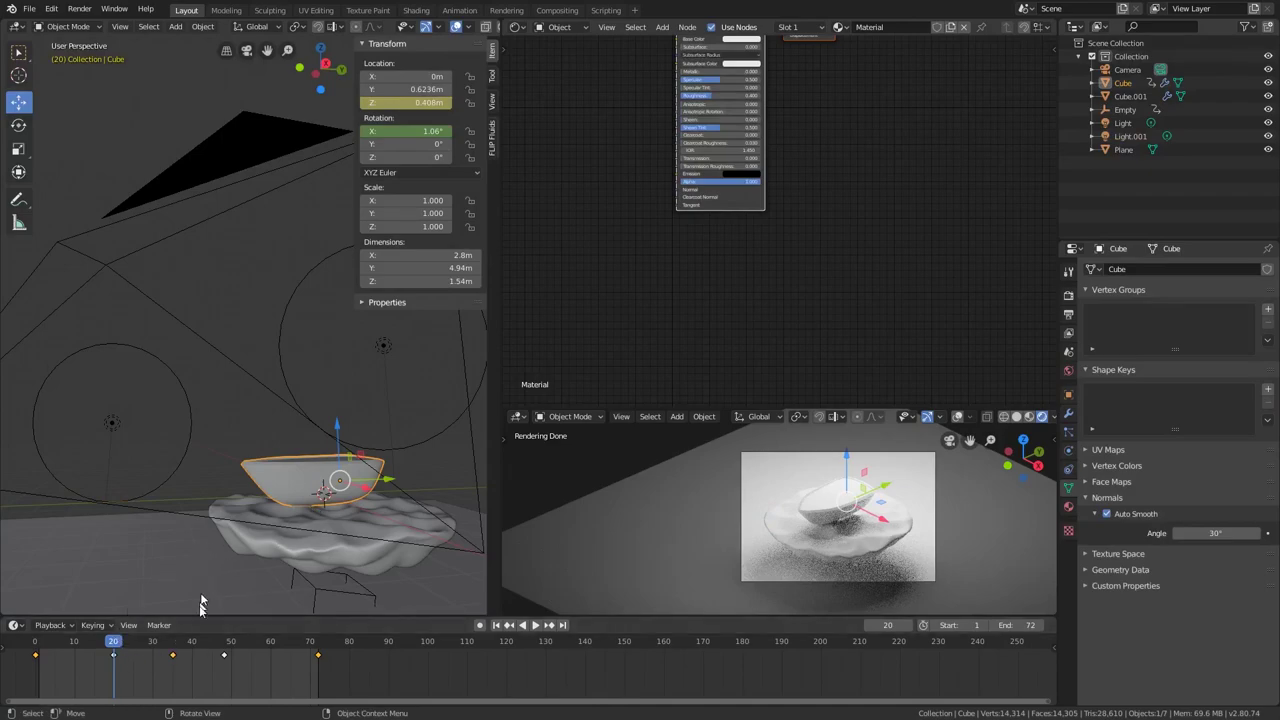
pyautogui.click(343, 518)
pyautogui.press('g')
pyautogui.press('z')
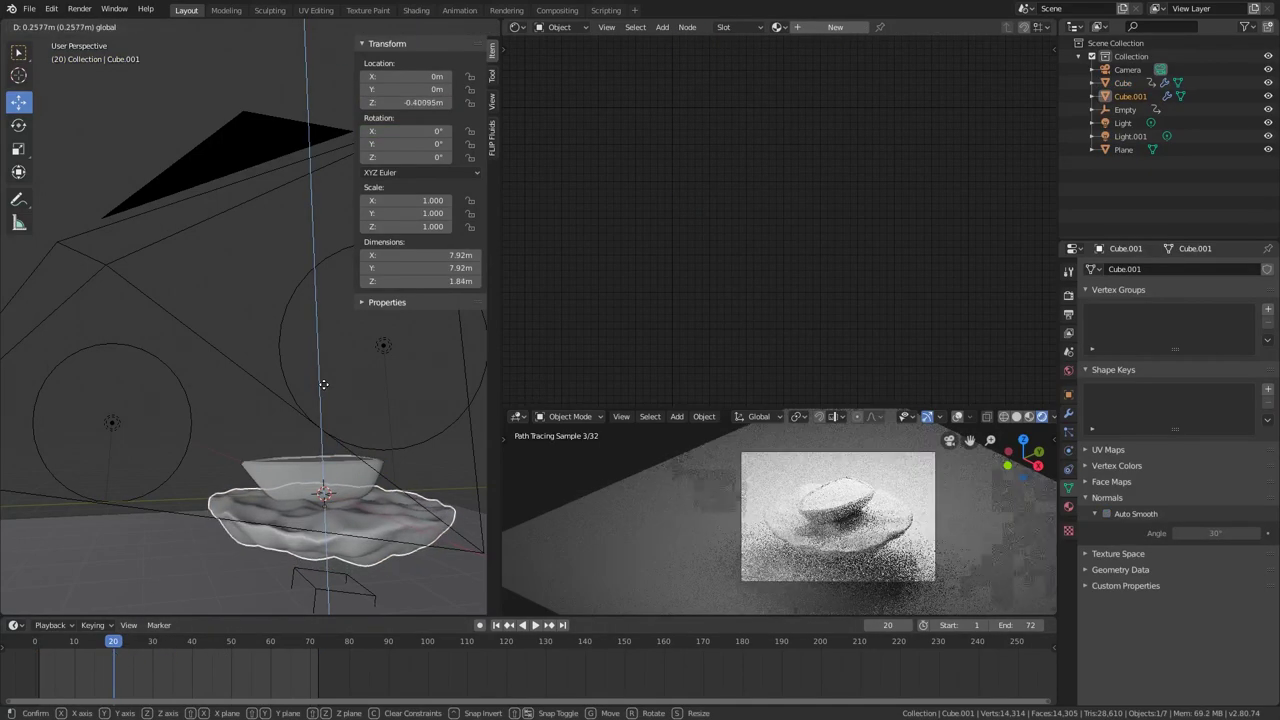
pyautogui.click(320, 391)
pyautogui.press('space')
pyautogui.moveTo(343, 443); pyautogui.dragTo(307, 439, button='middle')
pyautogui.scroll(4, 293, 512)
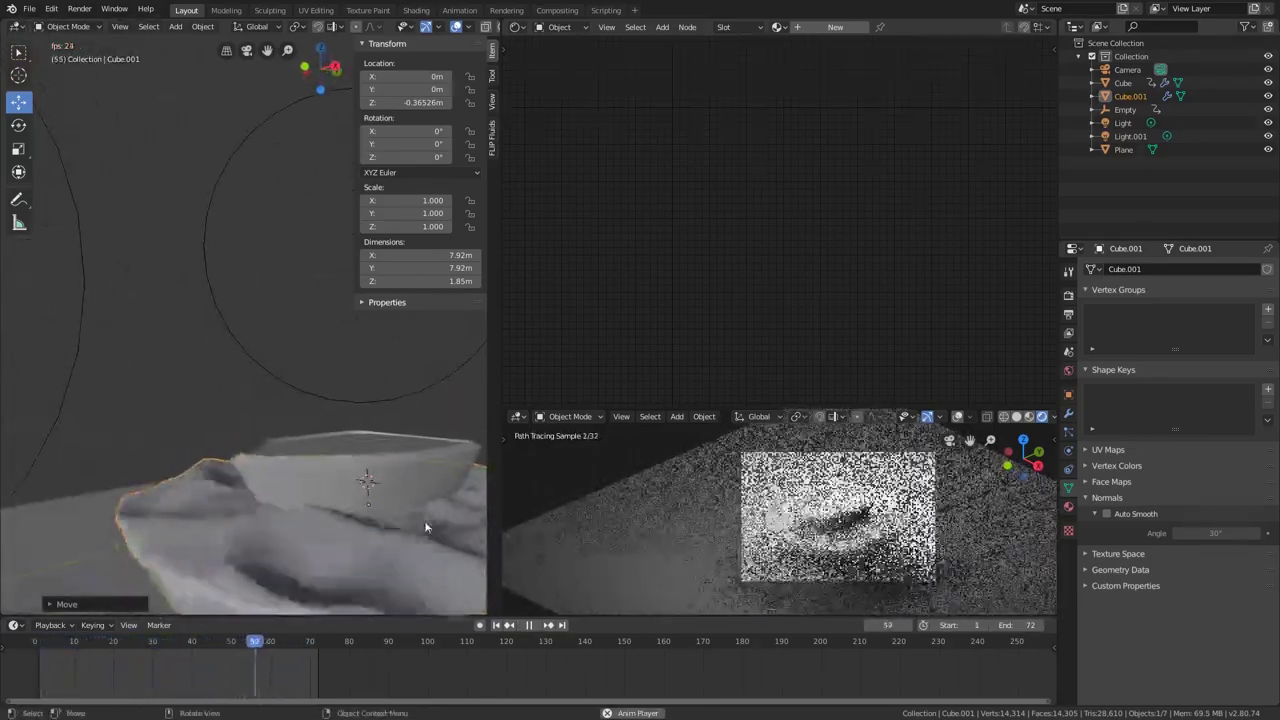
pyautogui.keyDown('shift'); pyautogui.moveTo(425, 528); pyautogui.dragTo(324, 472, button='middle'); pyautogui.keyUp('shift')
pyautogui.press('Escape')
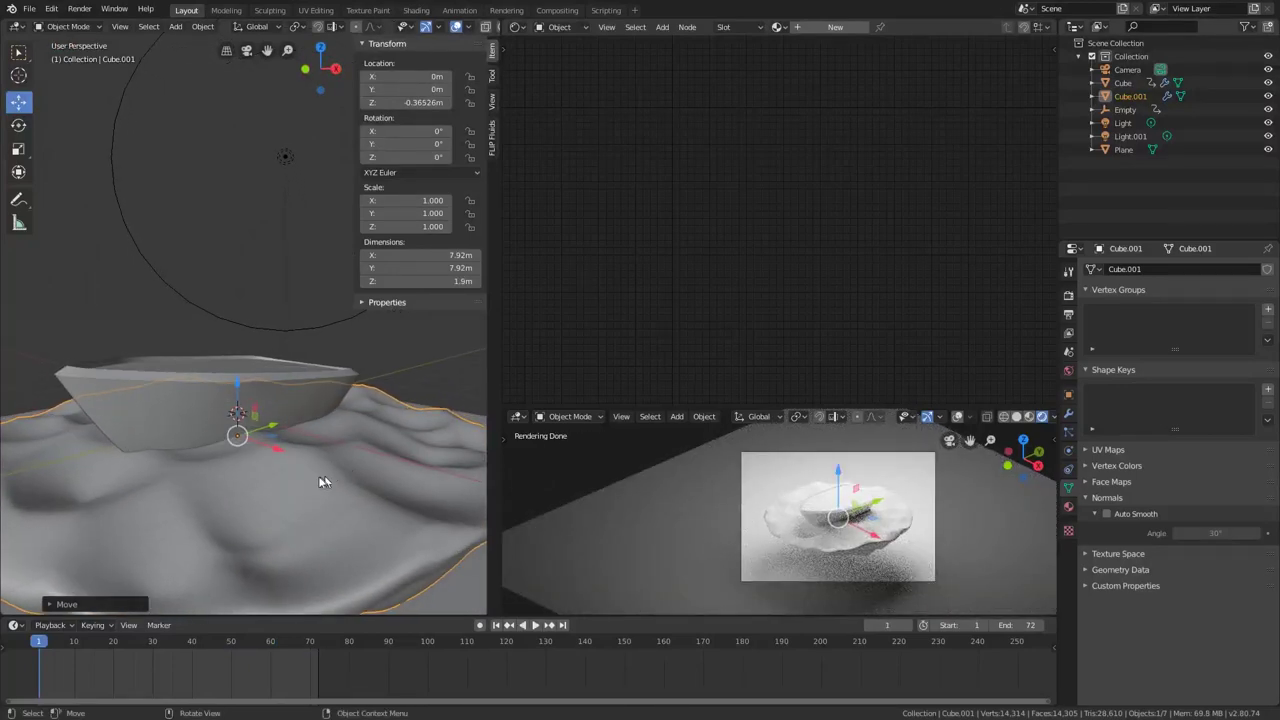
# - Name the boat's material "boat" and set its base color to a fully saturated orange-red
pyautogui.click(309, 374)
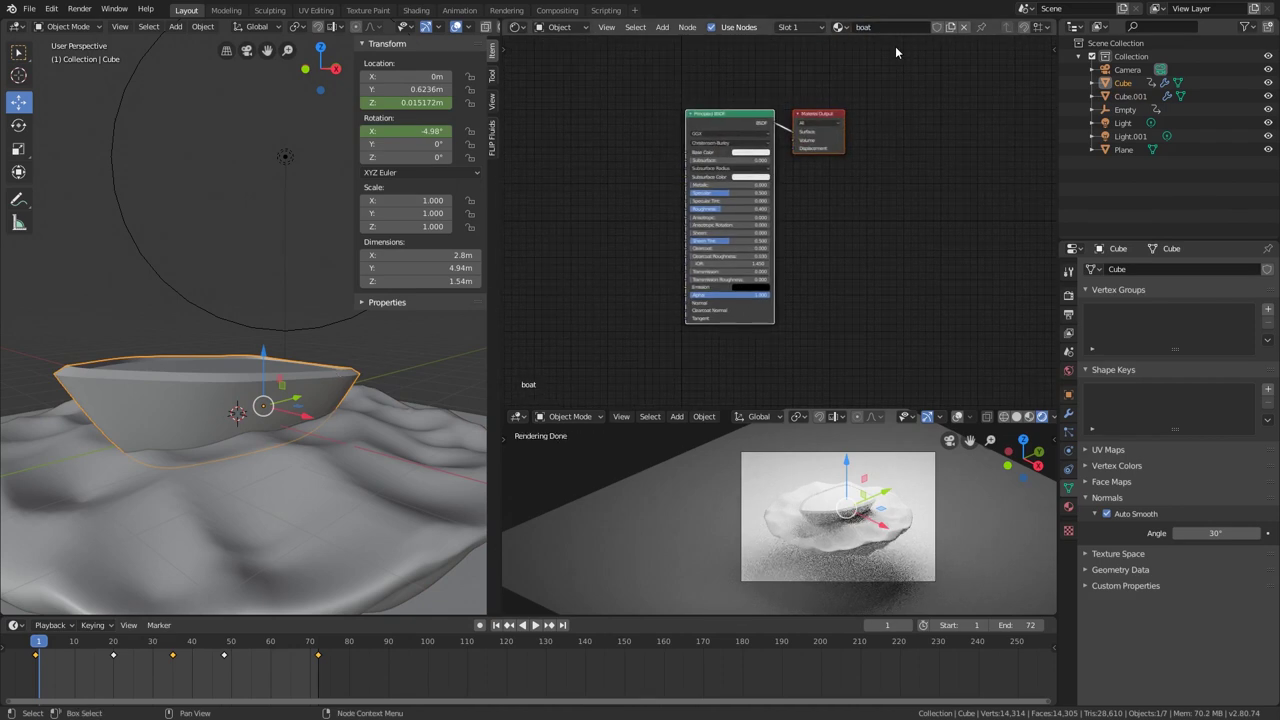
pyautogui.scroll(2, 790, 100)
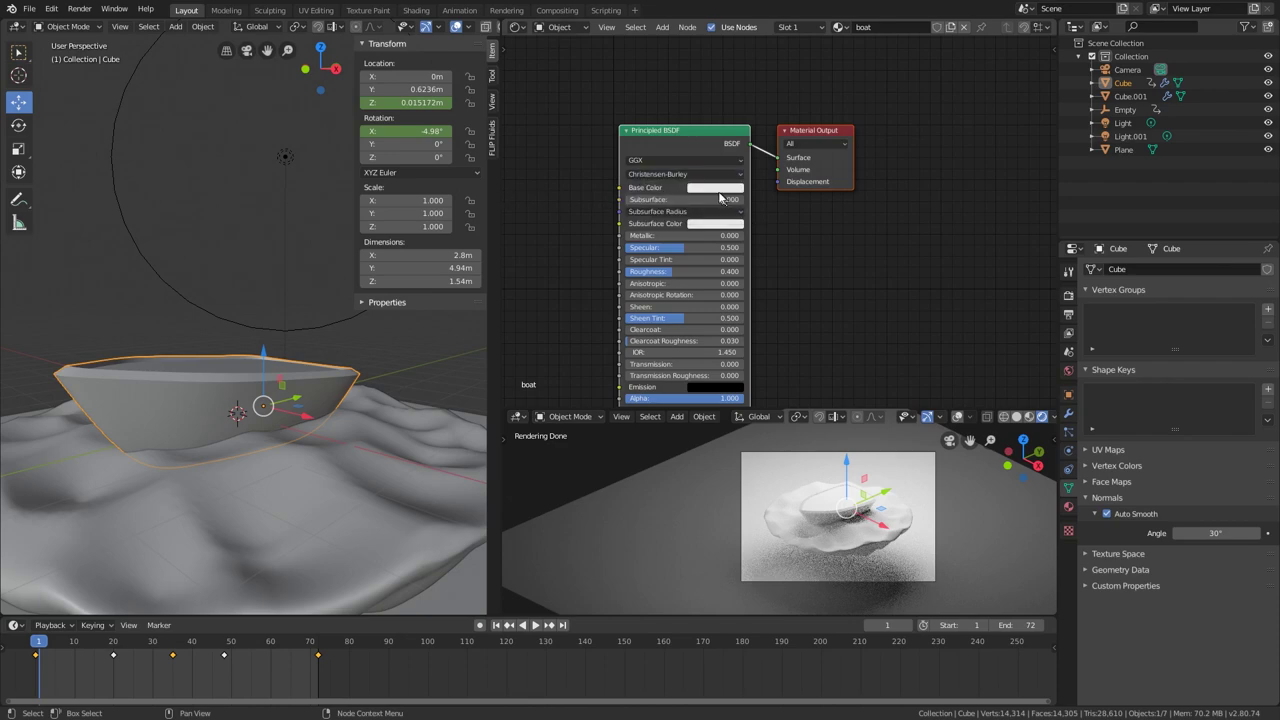
pyautogui.click(718, 187)
pyautogui.click(722, 107)
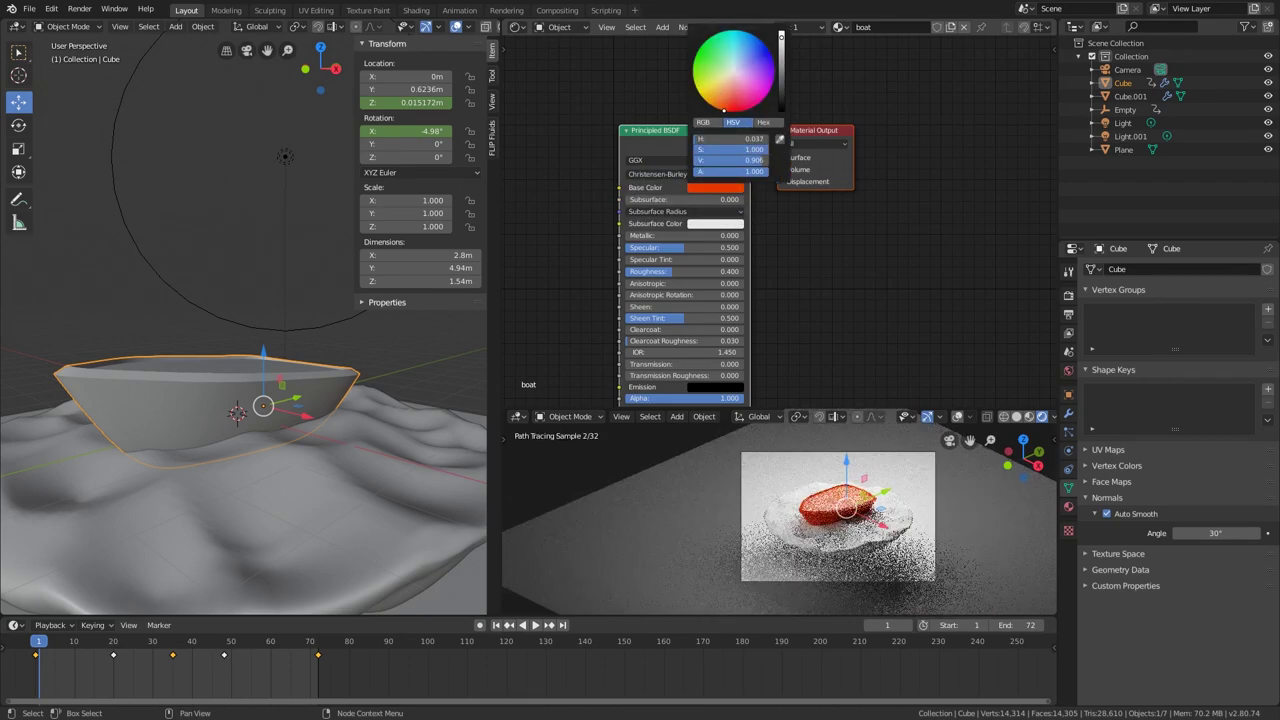
pyautogui.moveTo(722, 110); pyautogui.dragTo(718, 109)
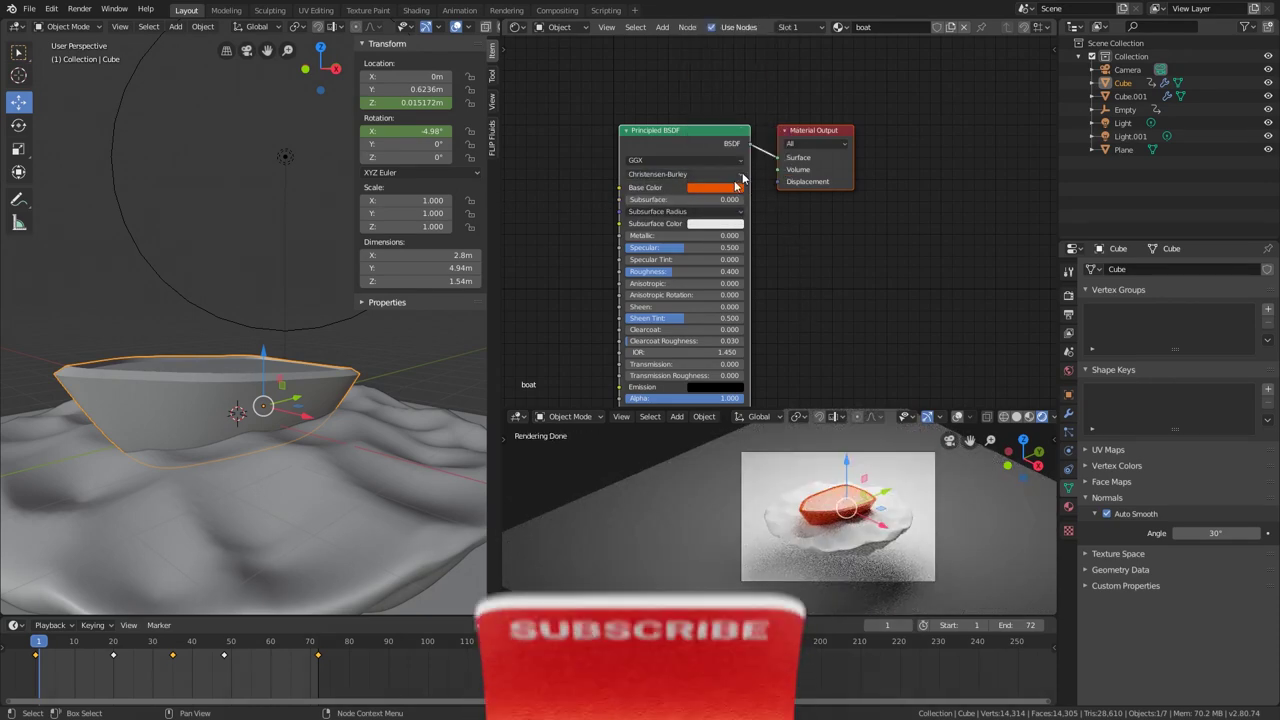
pyautogui.click(730, 187)
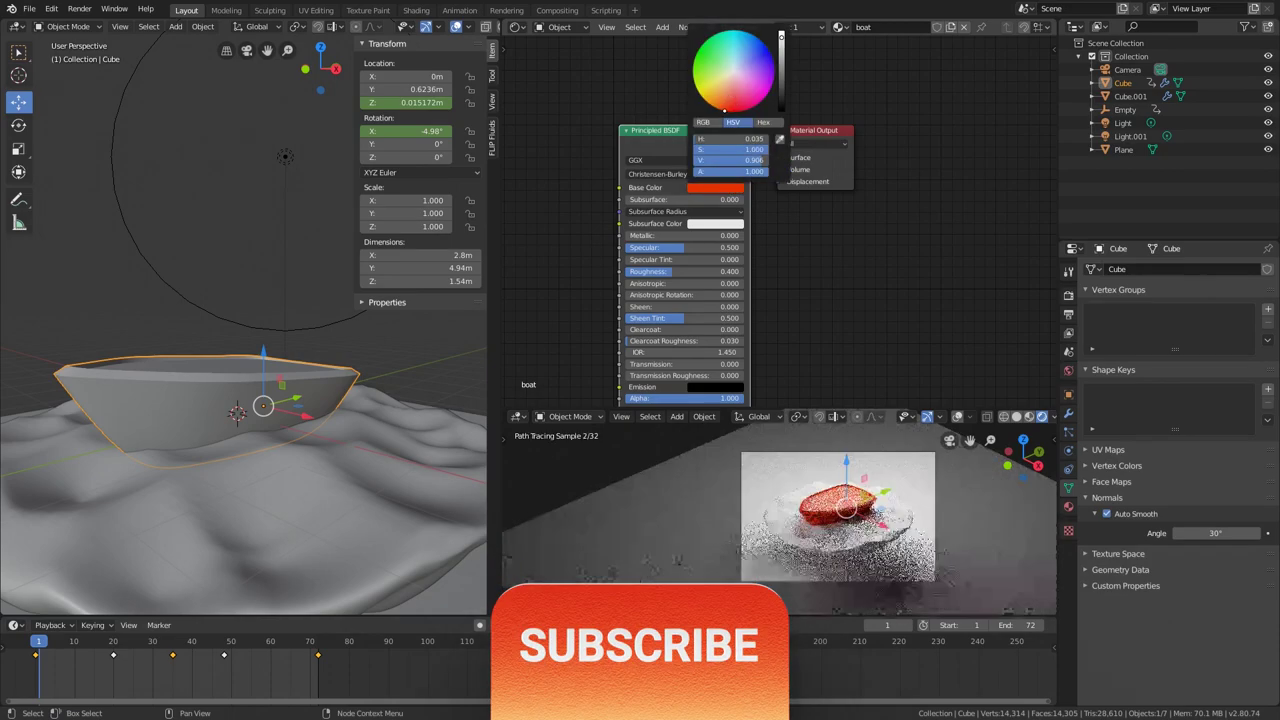
pyautogui.click(726, 114)
# - Try a different roughness on the boat material and undo the change
pyautogui.scroll(5, 851, 528)
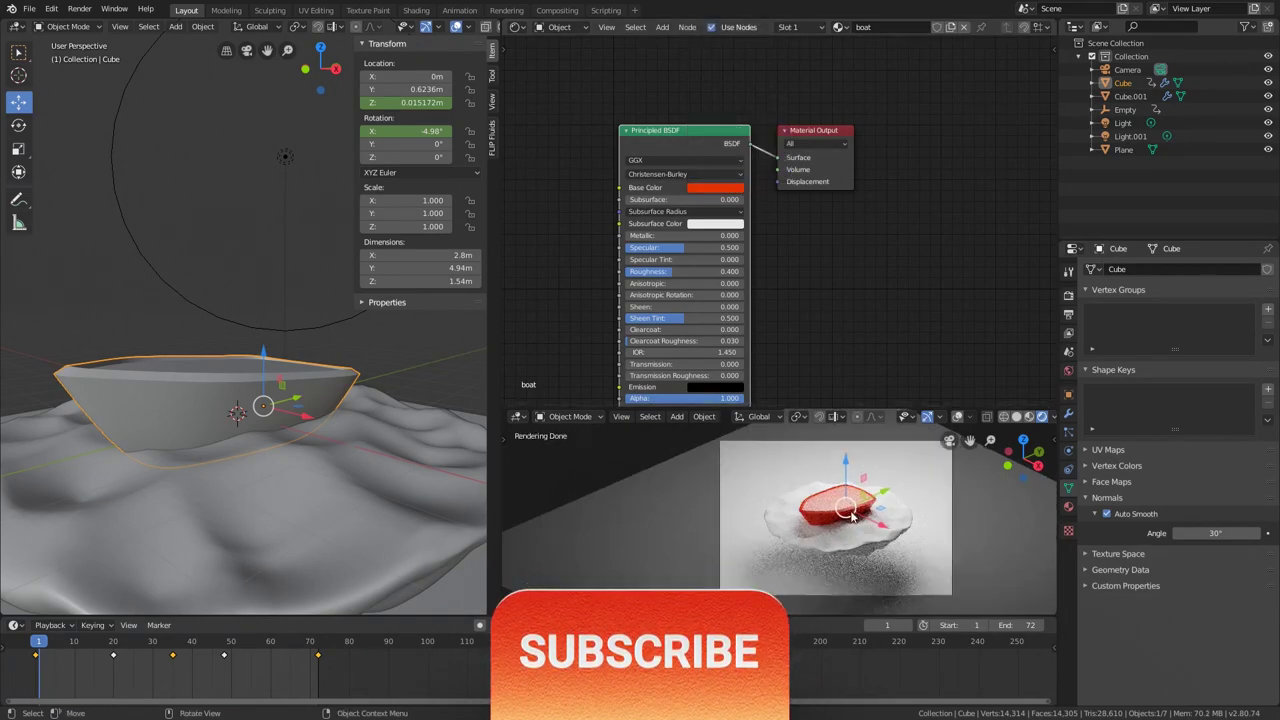
pyautogui.moveTo(690, 271)
pyautogui.mouseDown()
pyautogui.moveTo(756, 271)
pyautogui.moveTo(640, 271)
pyautogui.moveTo(703, 271)
pyautogui.mouseUp()
pyautogui.hotkey('ctrl', 'z')
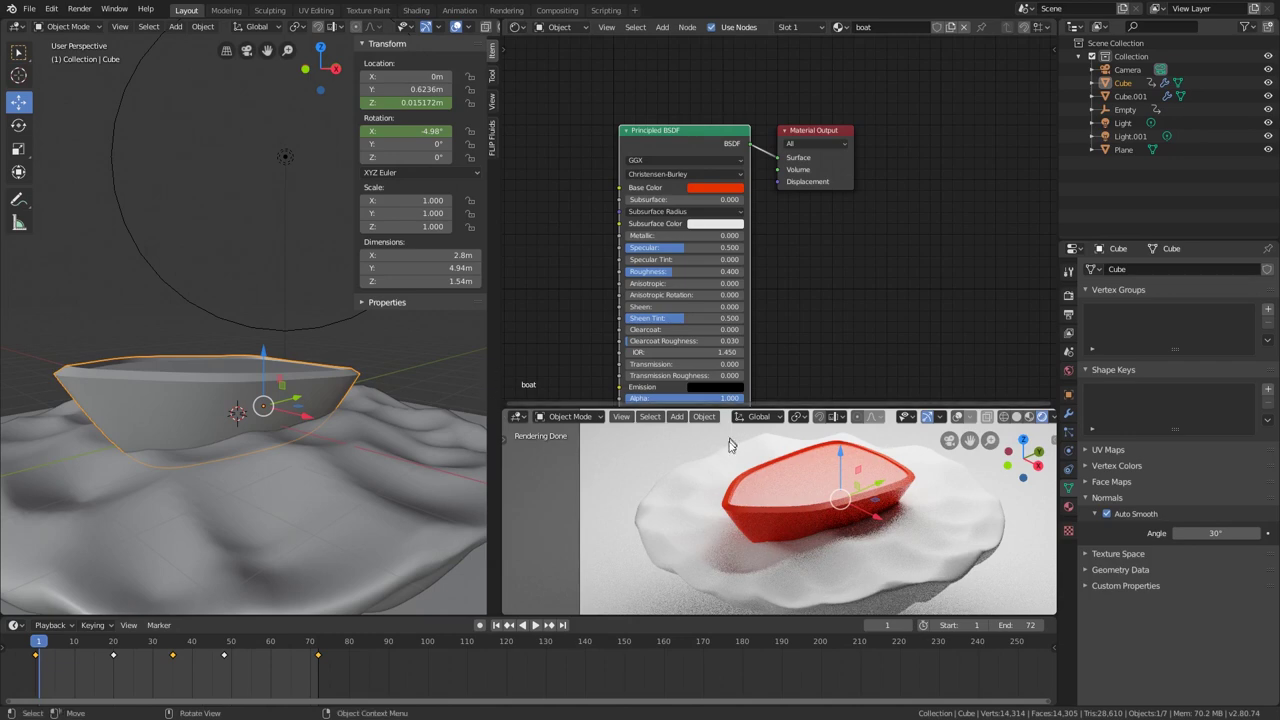
# - Add a new material to the ground plane and give it a light sandy beige base color
pyautogui.scroll(-3, 332, 518)
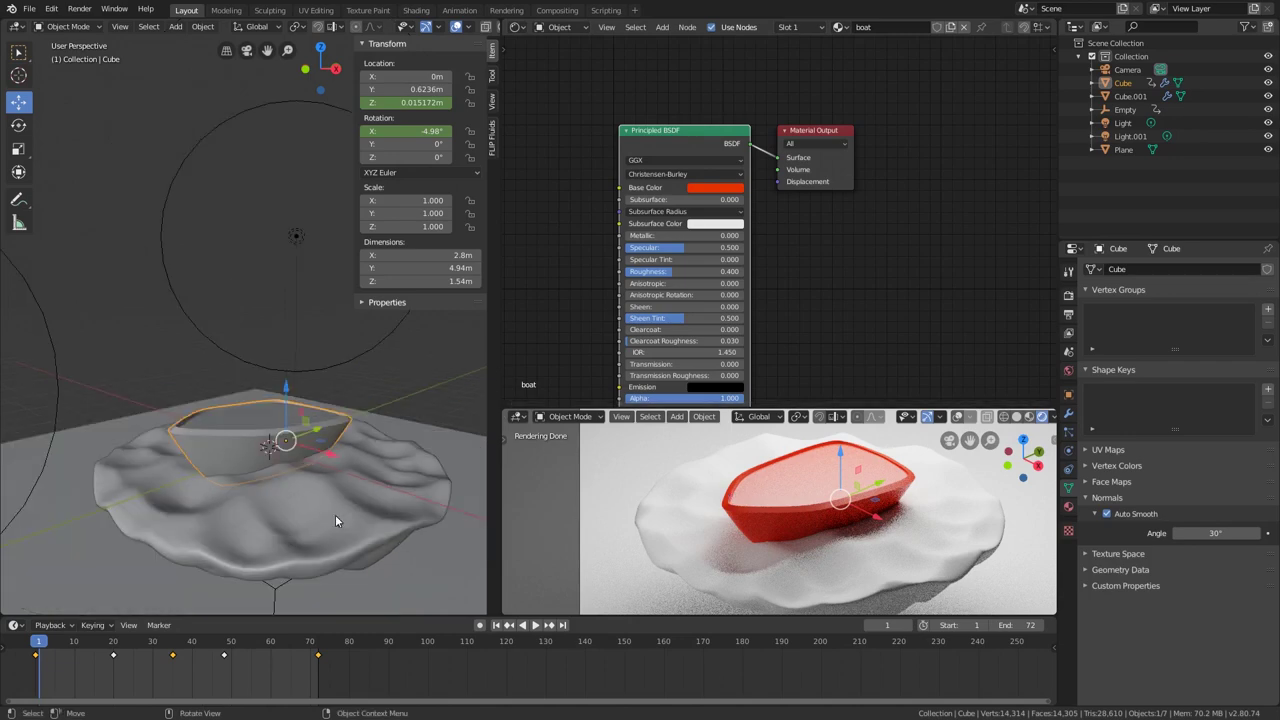
pyautogui.scroll(-3, 700, 495)
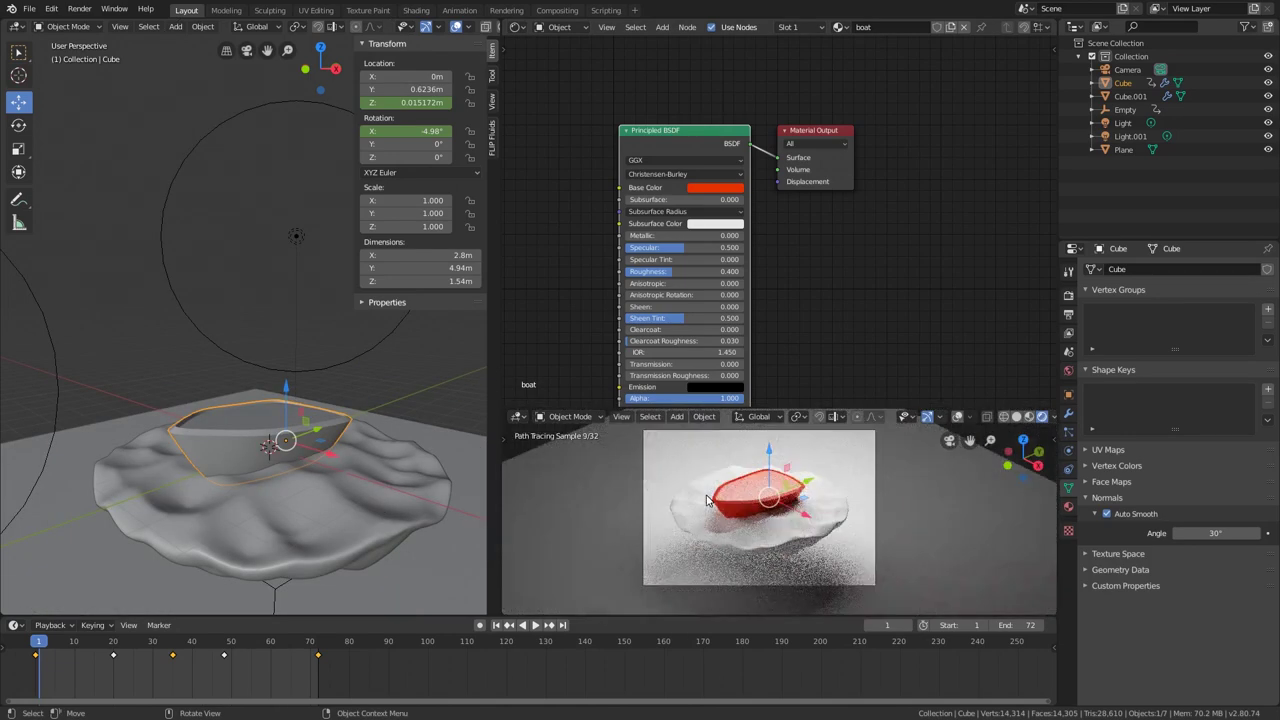
pyautogui.scroll(2, 706, 500)
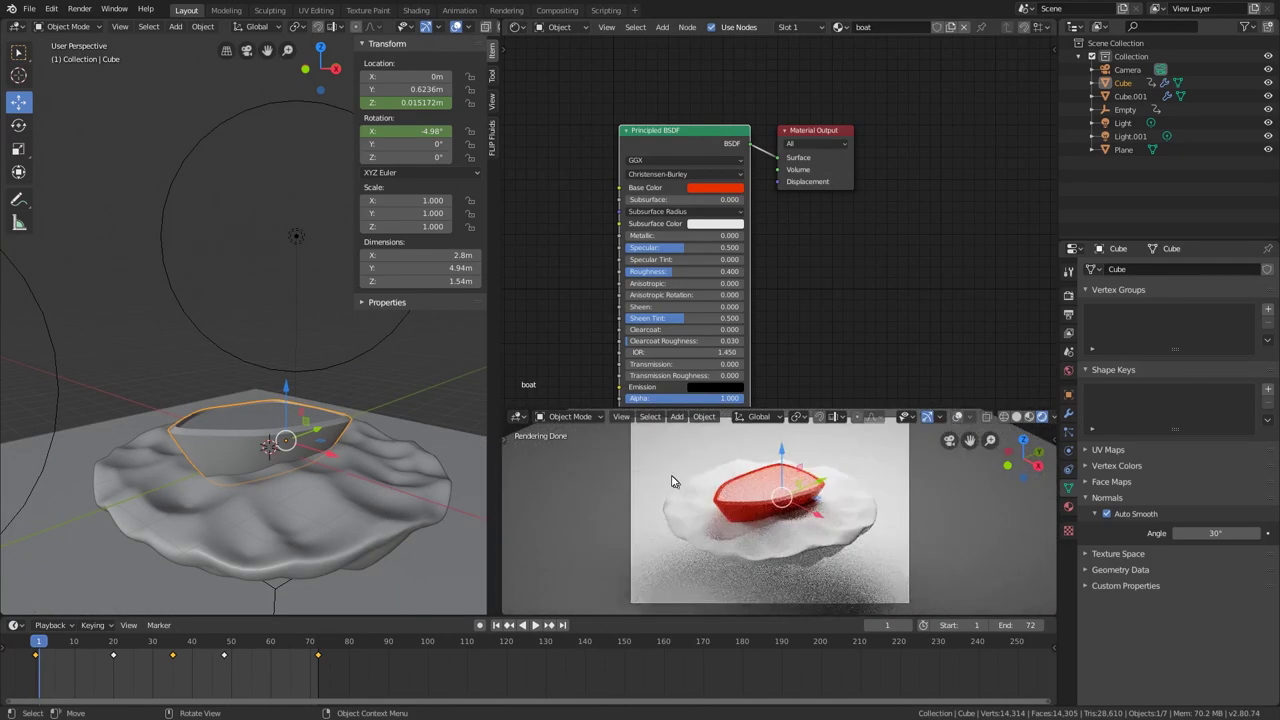
pyautogui.click(667, 465)
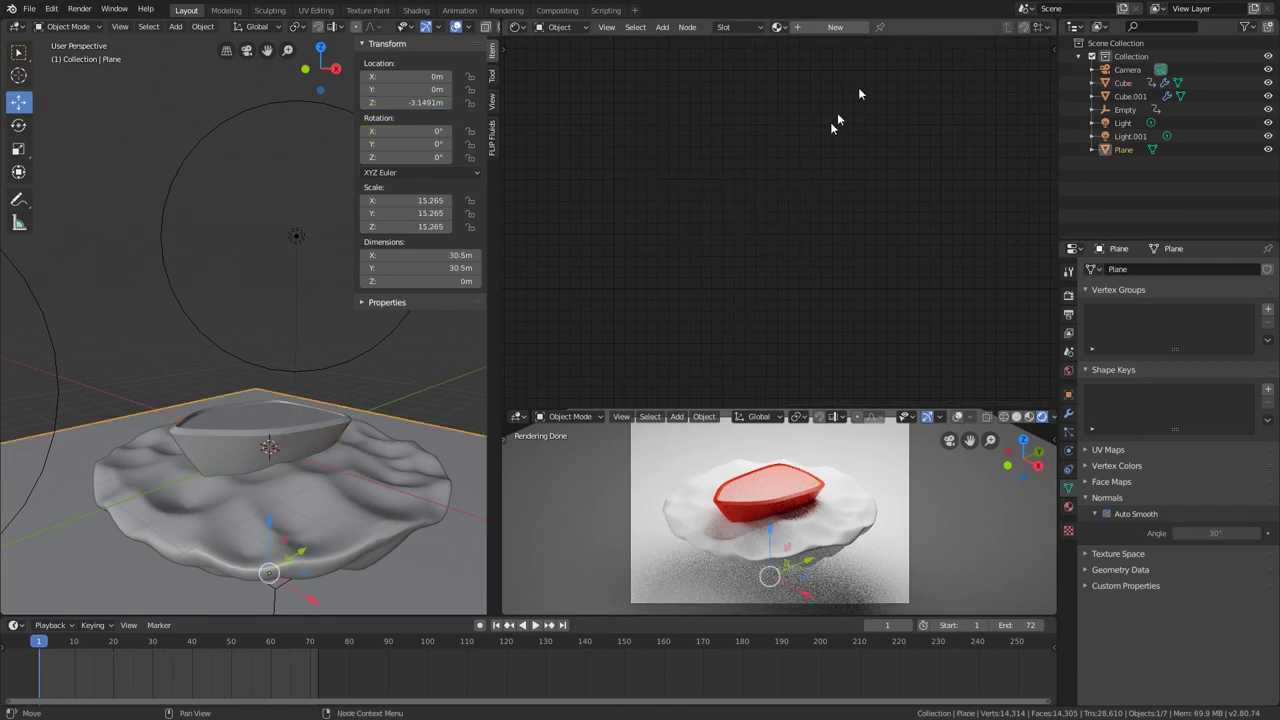
pyautogui.click(845, 31)
pyautogui.click(710, 188)
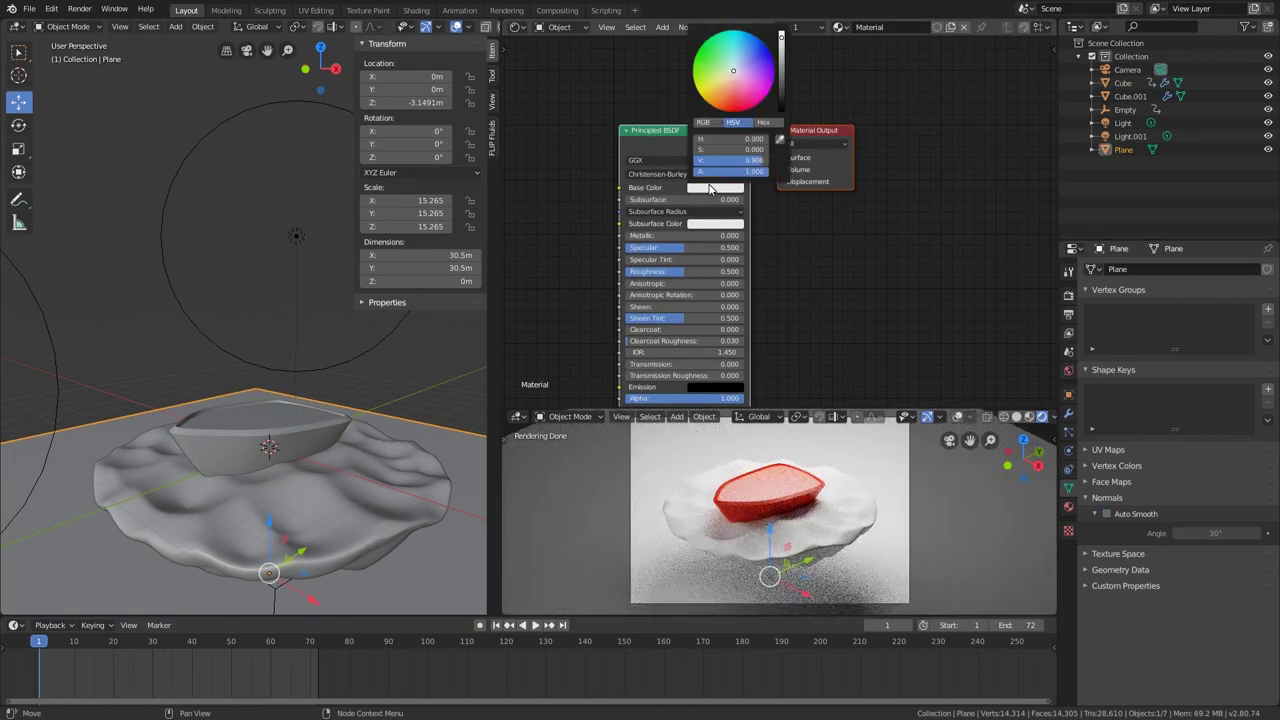
pyautogui.moveTo(731, 97); pyautogui.dragTo(726, 79)
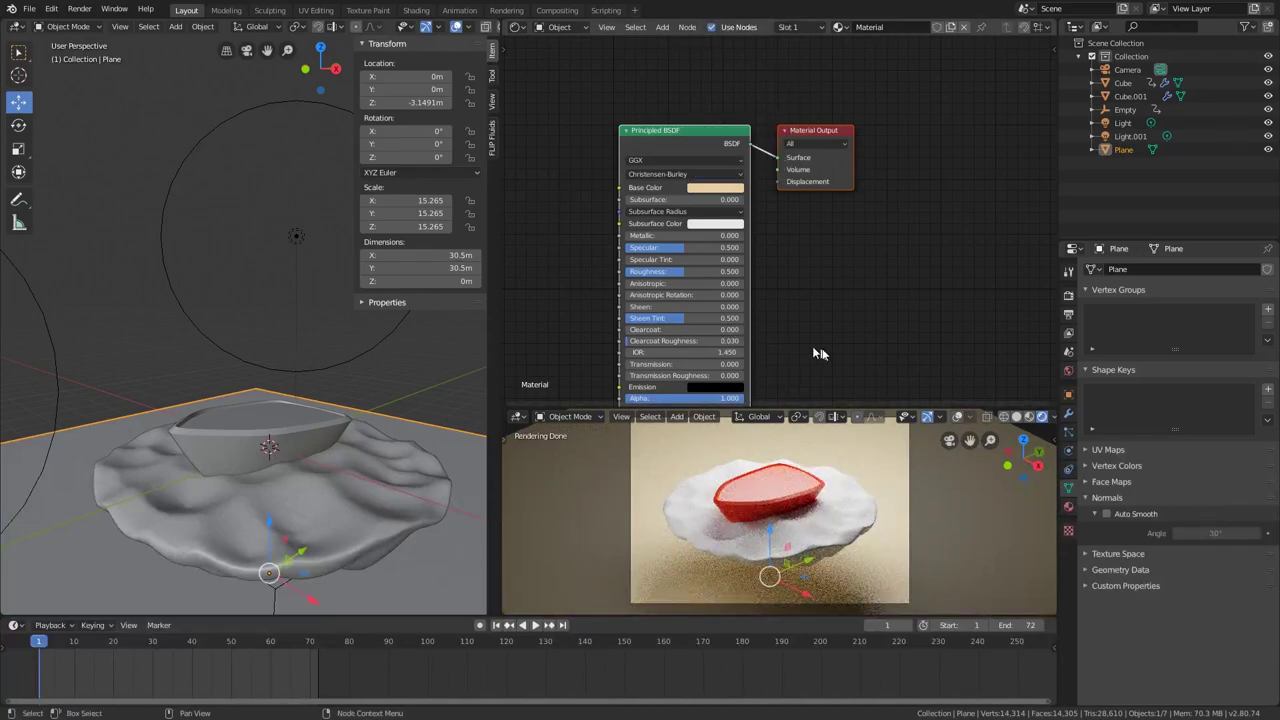
# - Set the ground material's specular to 0 and roughness to 1, and return the rendered viewport to the camera view
pyautogui.scroll(3, 893, 545)
pyautogui.moveTo(893, 545); pyautogui.dragTo(890, 460, button='middle')
pyautogui.scroll(-3, 872, 457)
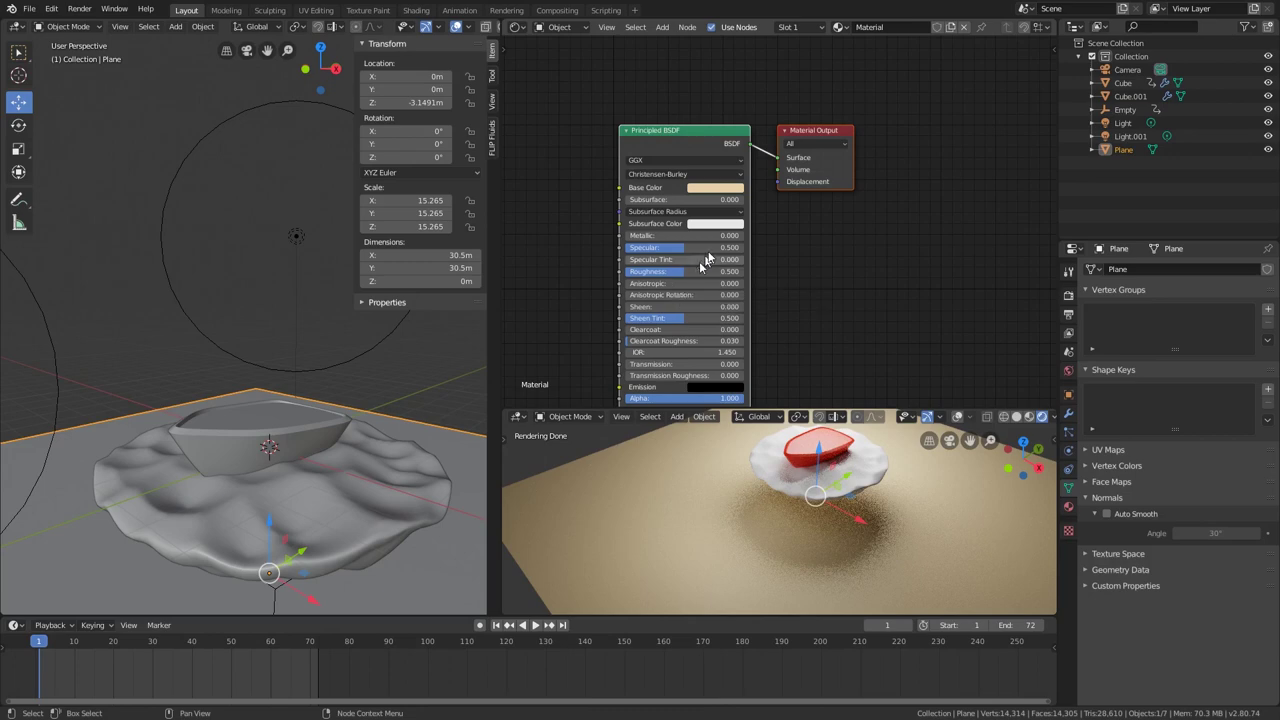
pyautogui.moveTo(700, 247); pyautogui.dragTo(630, 247)
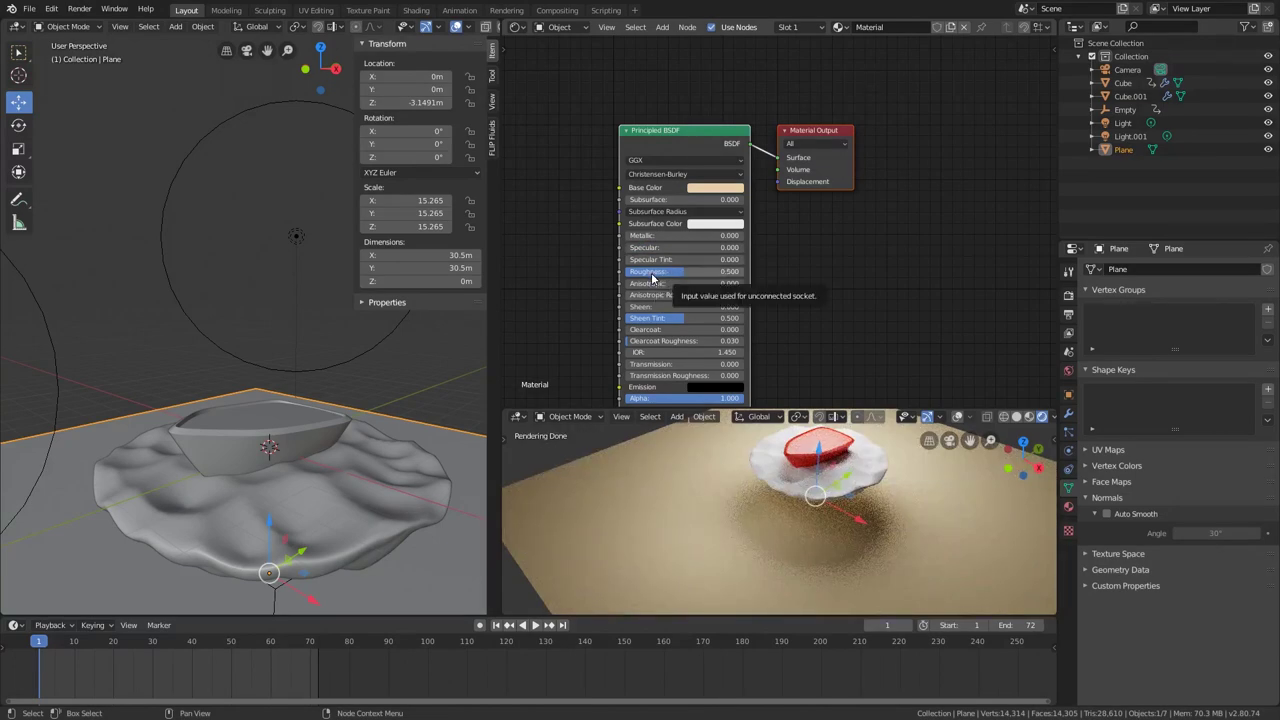
pyautogui.moveTo(652, 278); pyautogui.dragTo(745, 278)
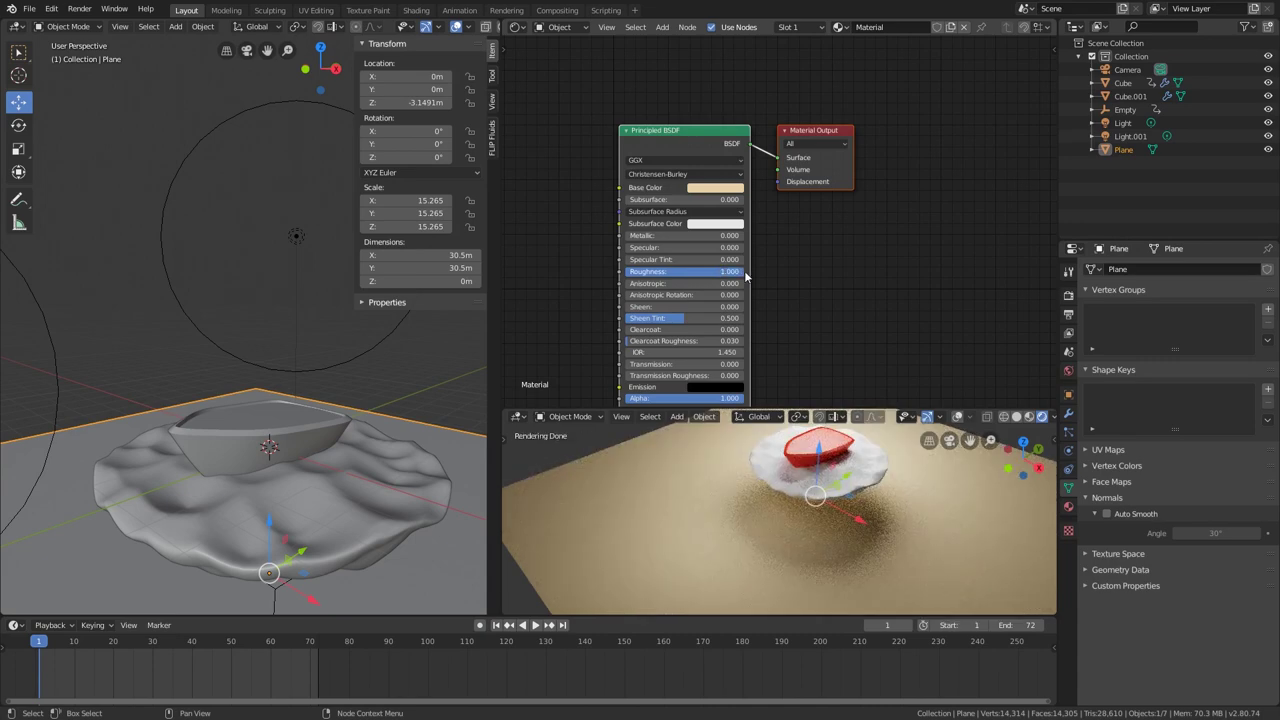
pyautogui.press('KP_0')
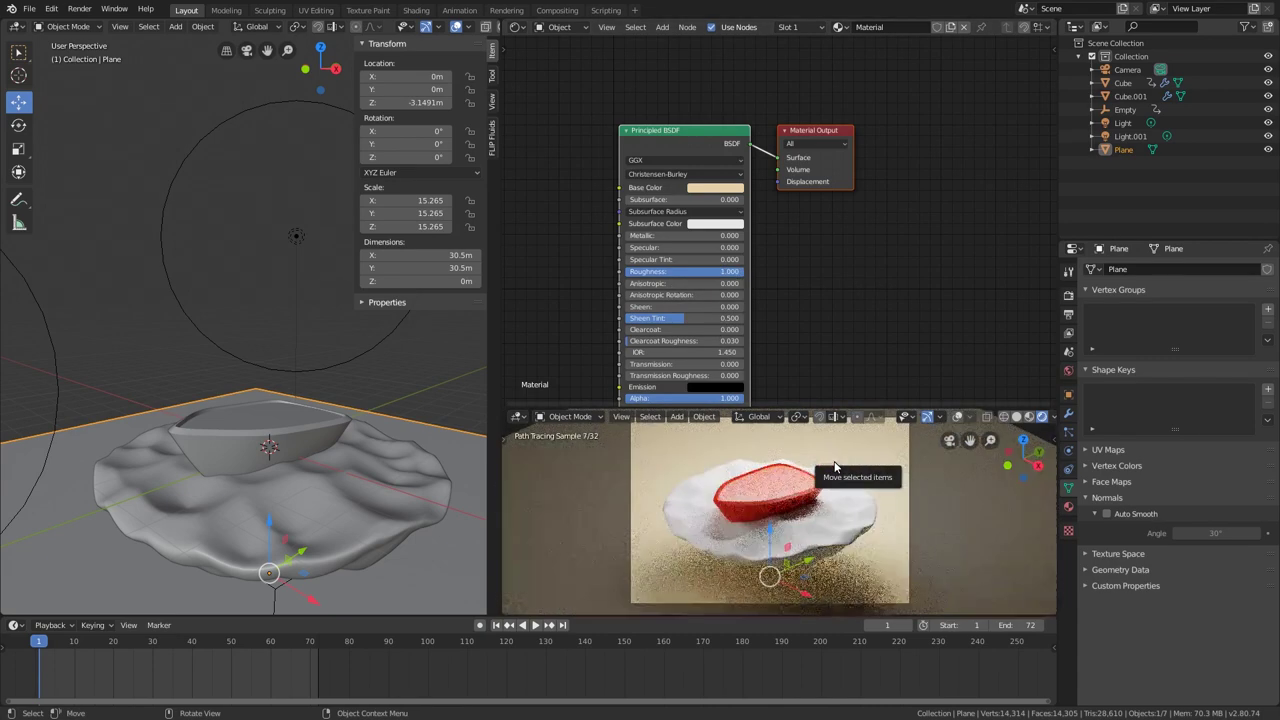
pyautogui.scroll(-2, 835, 507)
pyautogui.scroll(1, 818, 513)
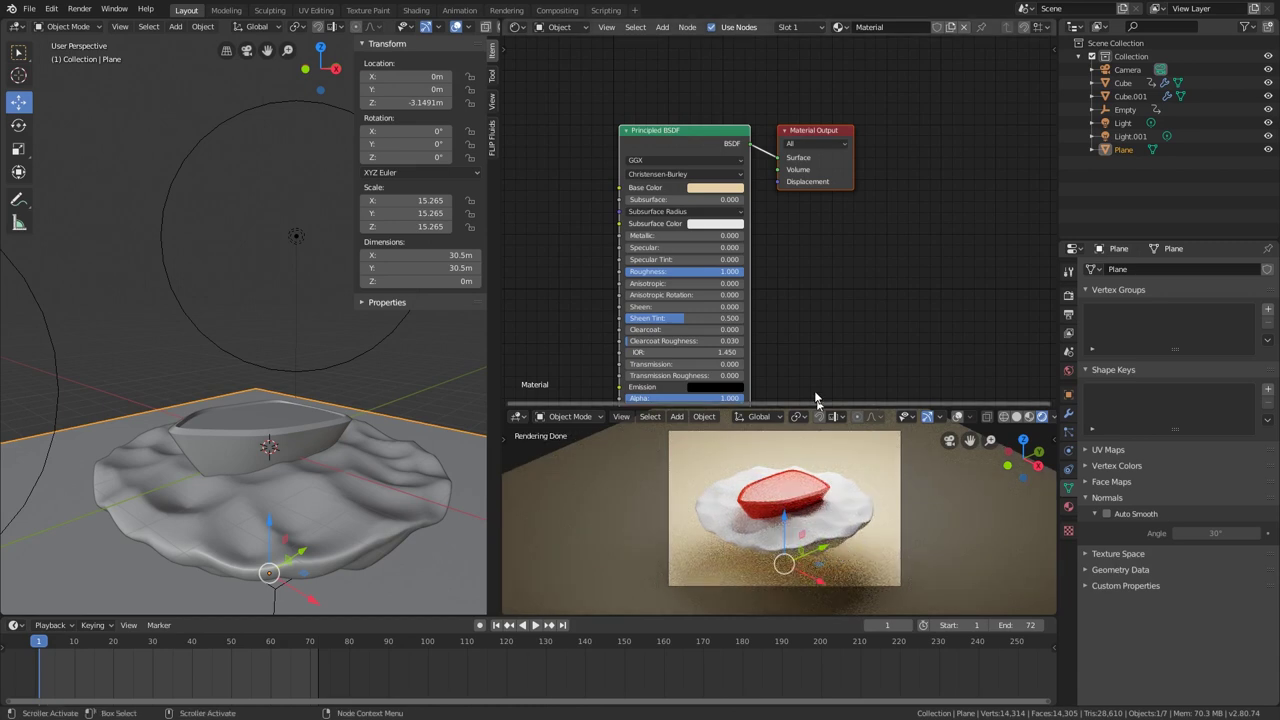
# - Select the wave mesh and add a new material named "water" to it
pyautogui.hotkey('alt', 'a')
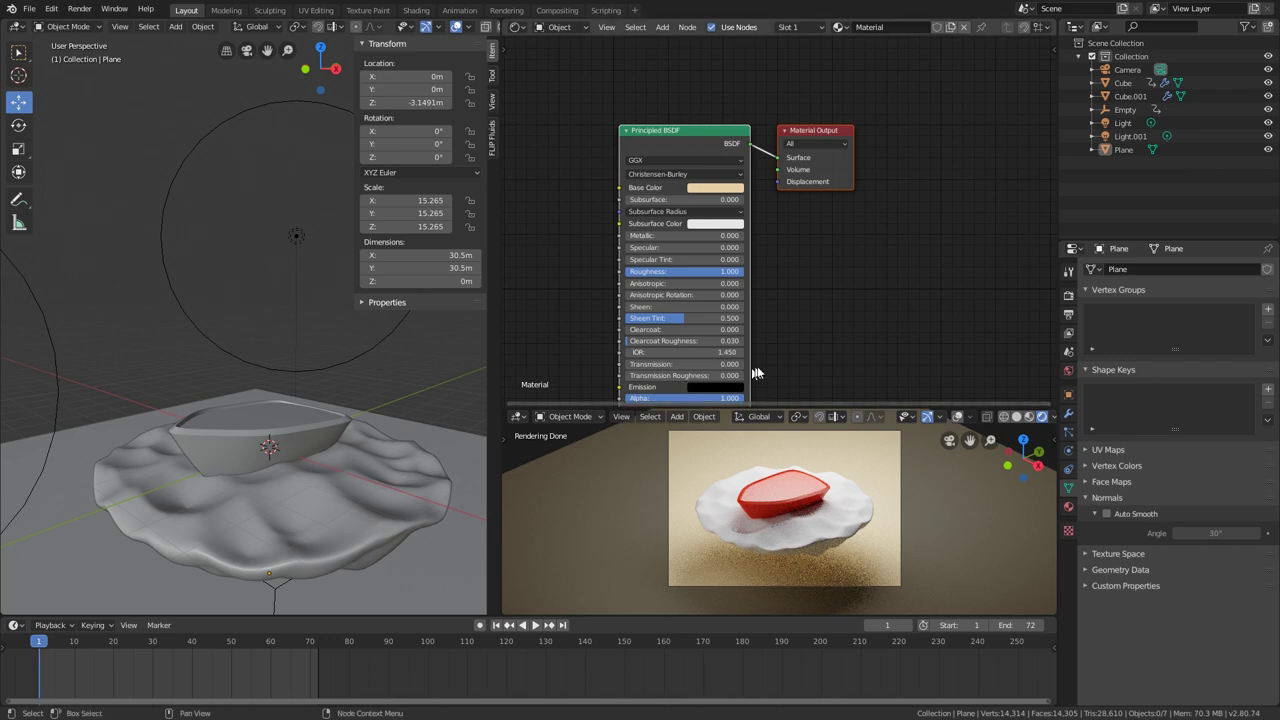
pyautogui.moveTo(787, 339); pyautogui.dragTo(803, 321, button='middle')
pyautogui.click(825, 530)
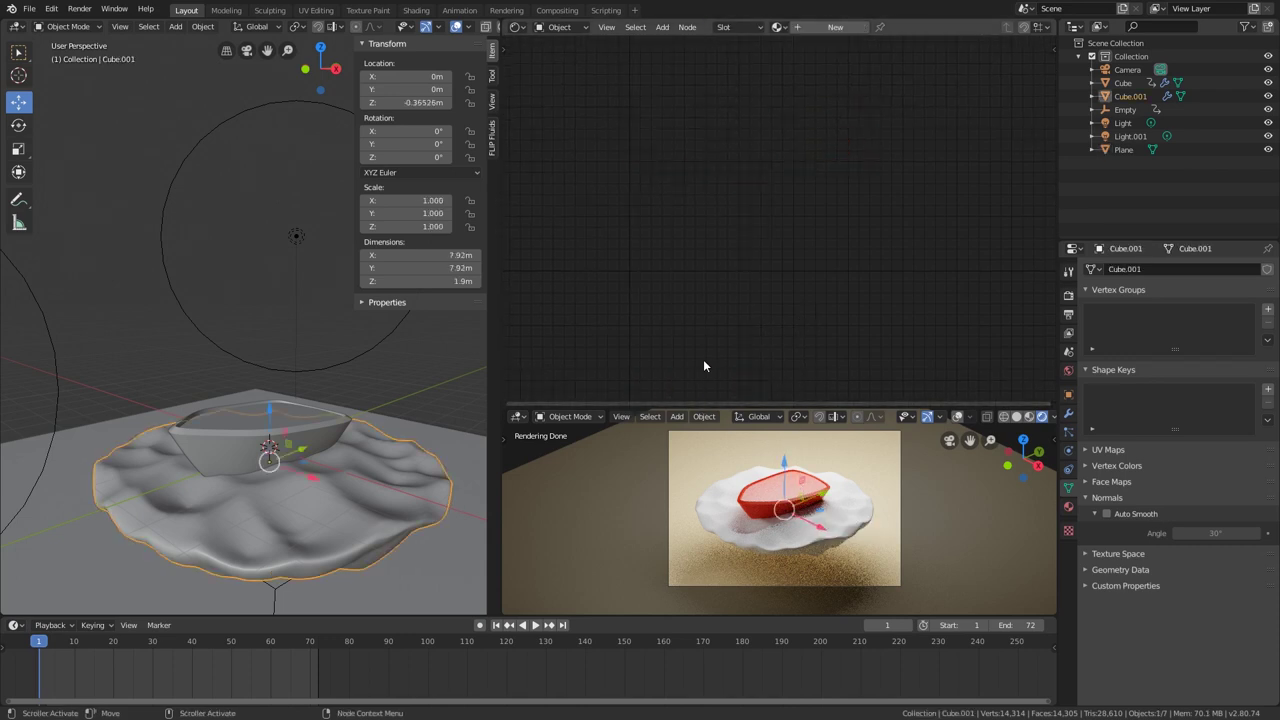
pyautogui.click(863, 27)
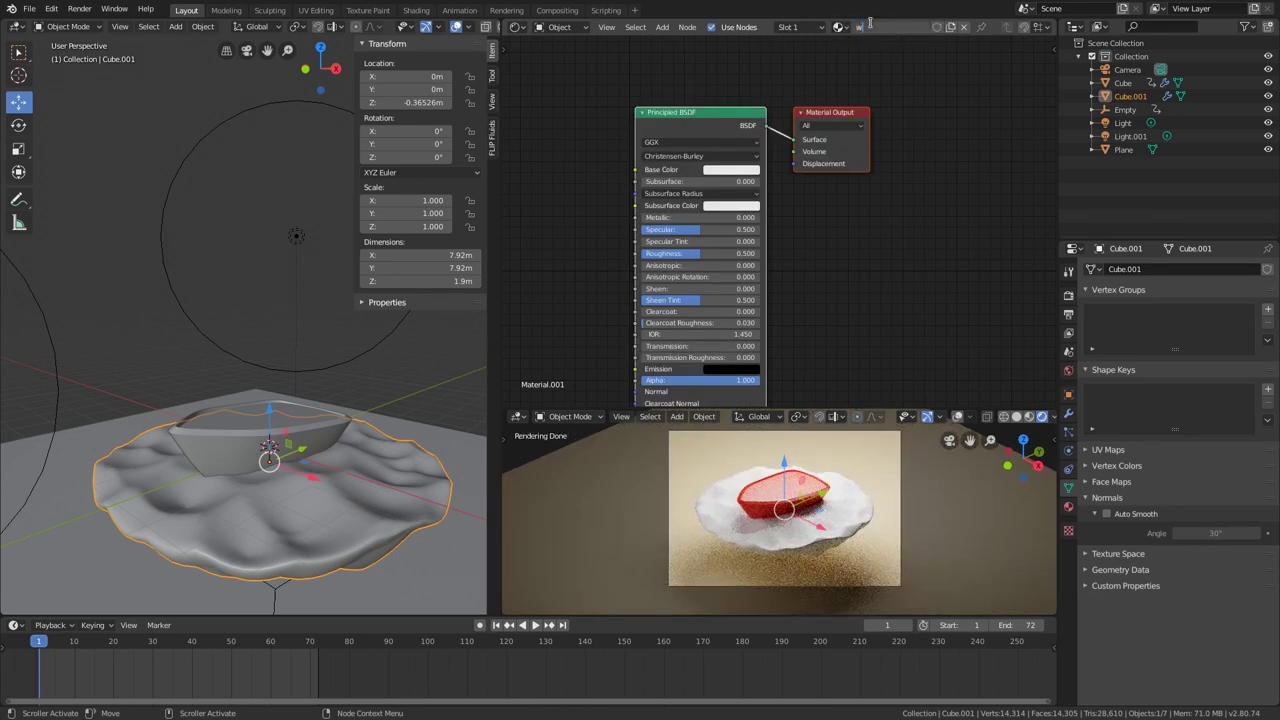
pyautogui.write('r')
pyautogui.press('Return')
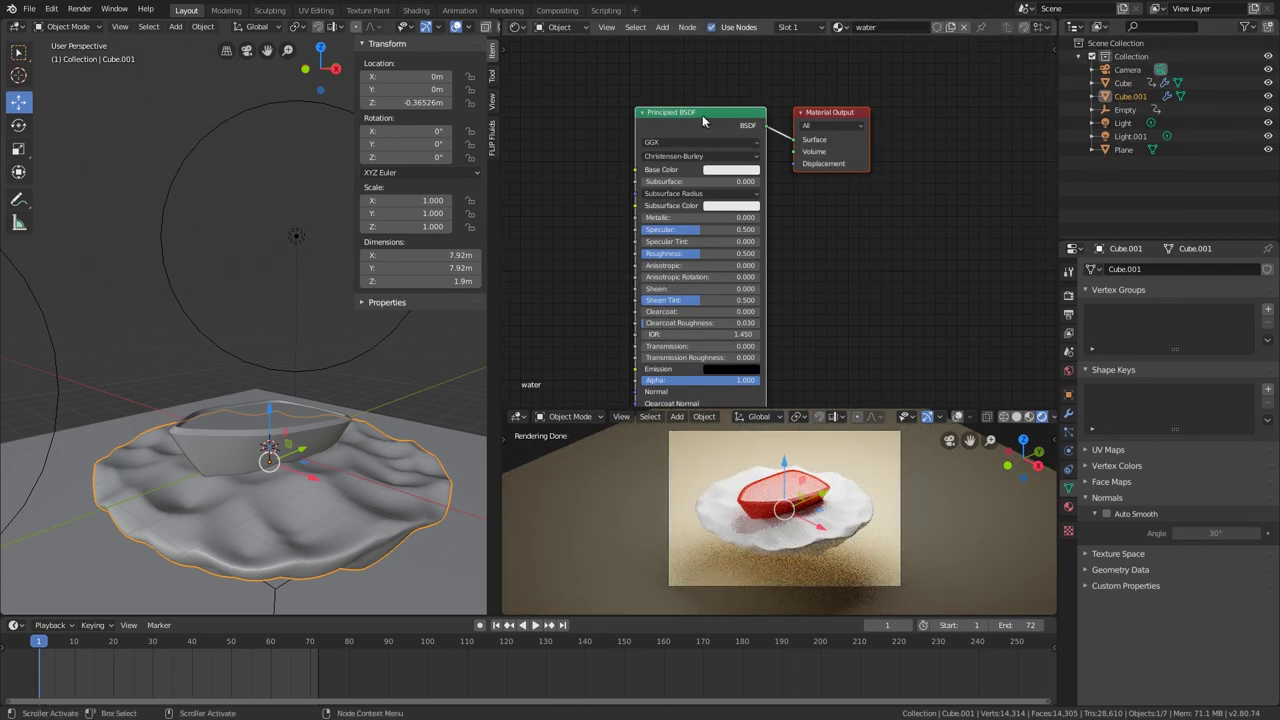
# - Give the water material a bright cyan base color
pyautogui.moveTo(700, 112); pyautogui.dragTo(733, 100, button='middle')
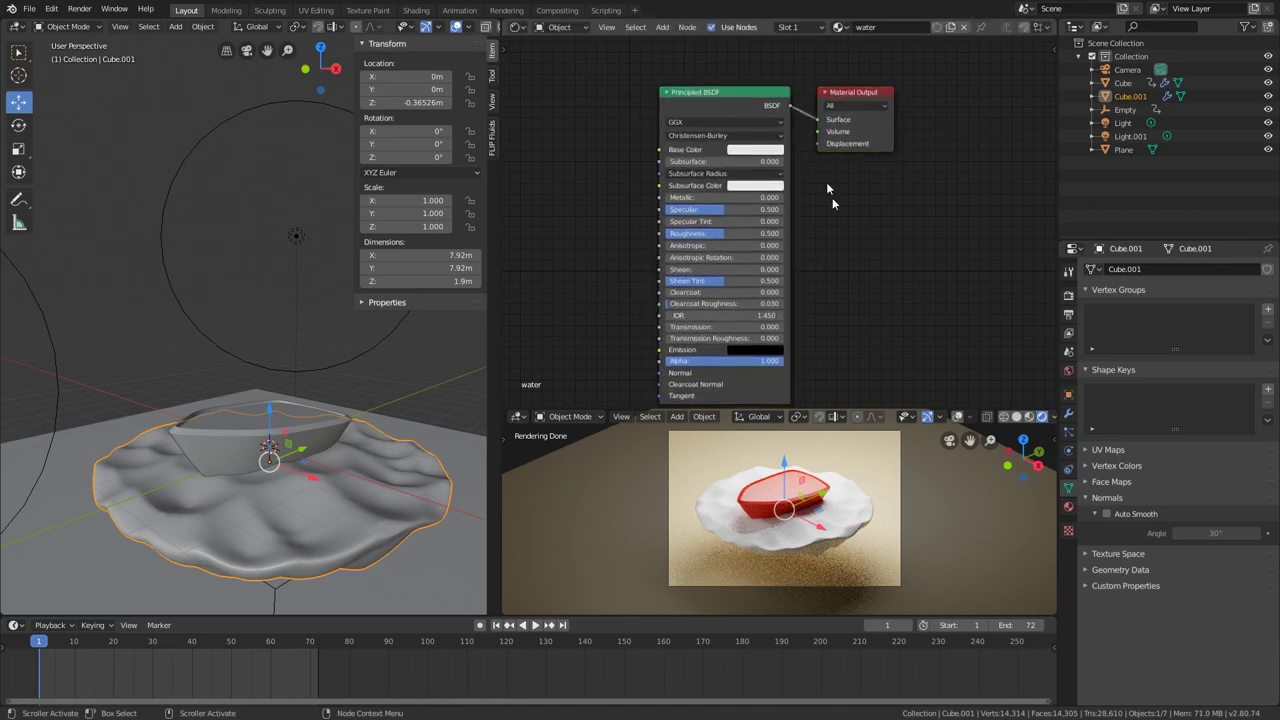
pyautogui.click(747, 151)
pyautogui.moveTo(774, 189); pyautogui.dragTo(773, 172)
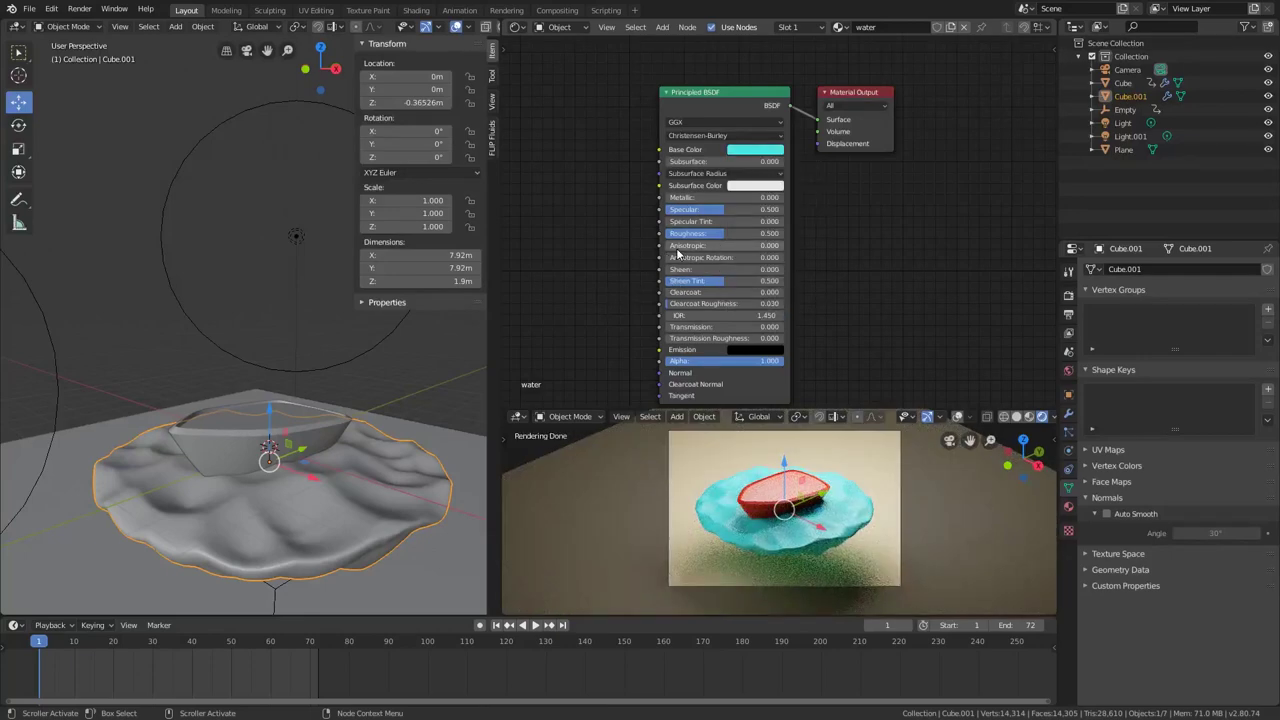
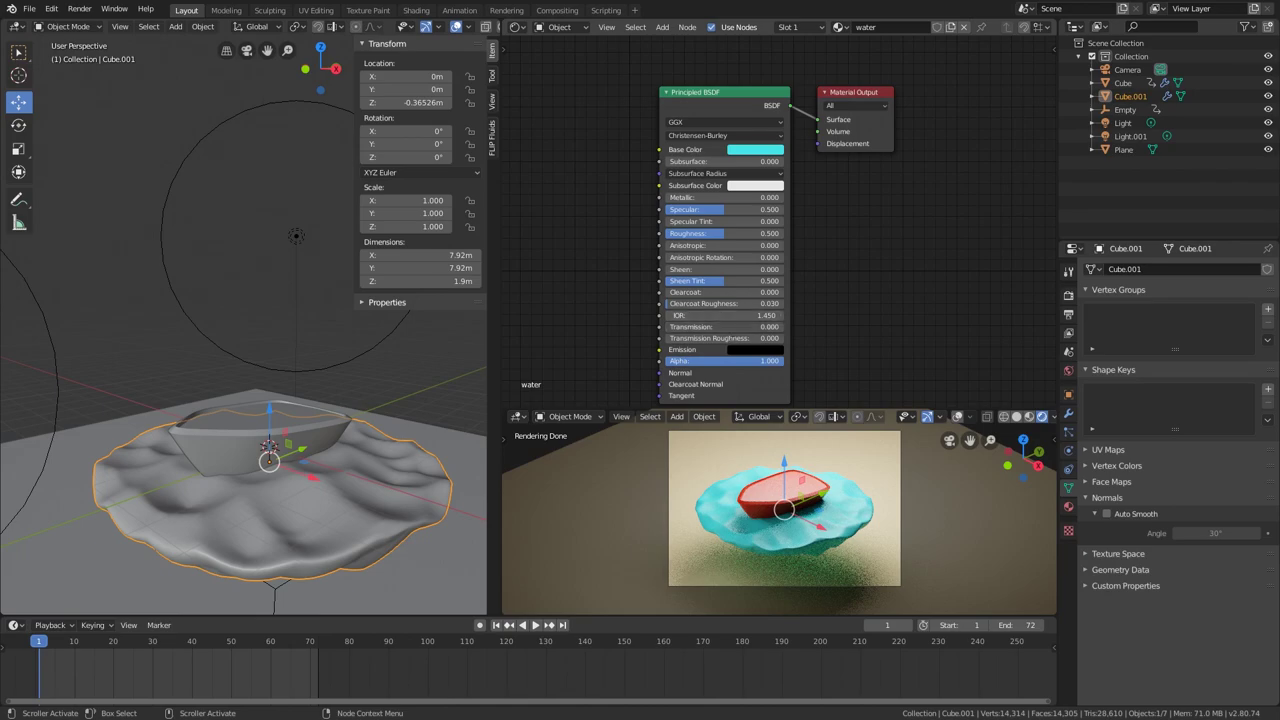
# - Set the water material's transmission to 1 and lower its roughness to about 0.16
pyautogui.moveTo(704, 327); pyautogui.dragTo(790, 327)
pyautogui.scroll(4, 786, 534)
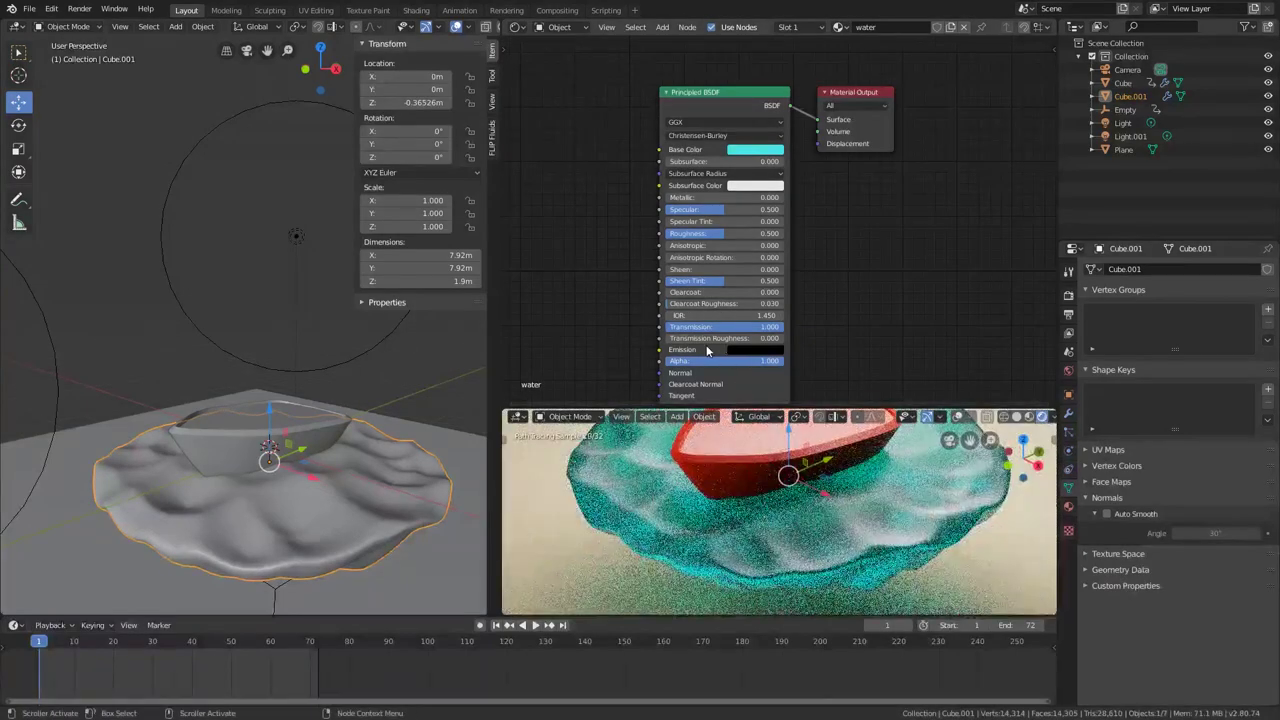
pyautogui.scroll(-1, 745, 310)
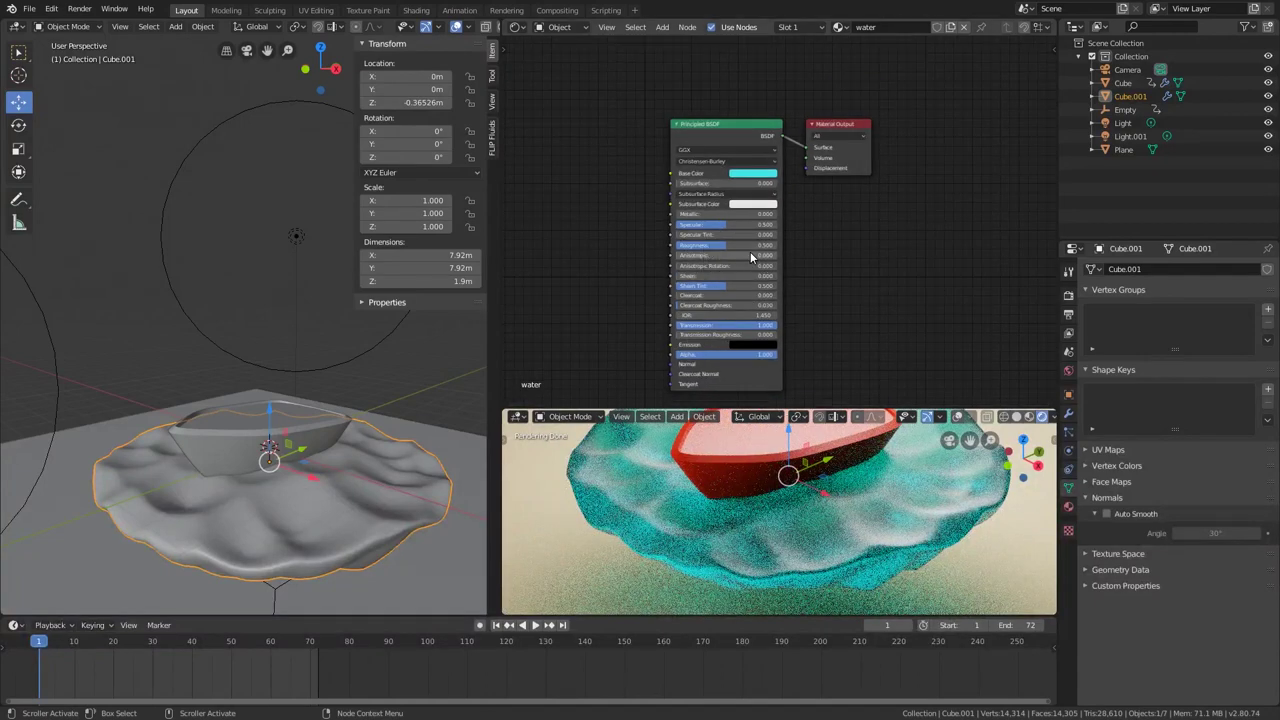
pyautogui.moveTo(767, 246); pyautogui.dragTo(718, 246)
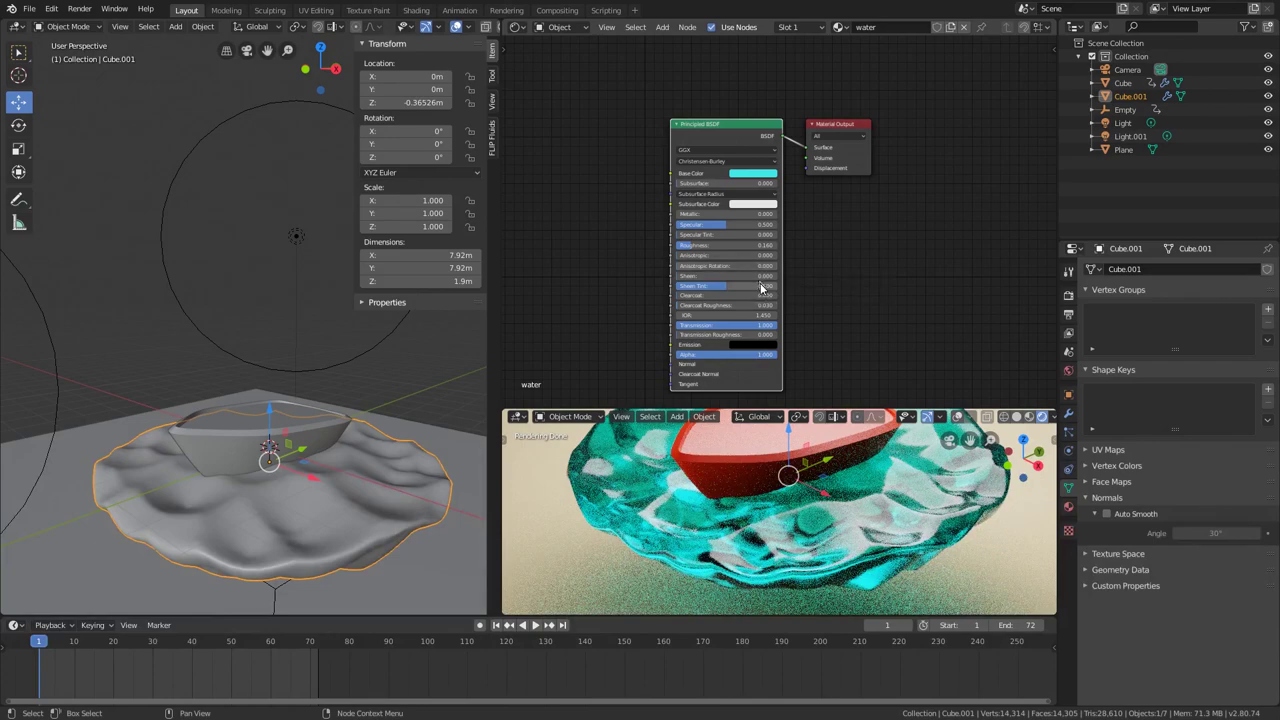
# - Lighten the water's base color to a pale cyan with value 1 and saturation 0.3
pyautogui.scroll(-2, 840, 502)
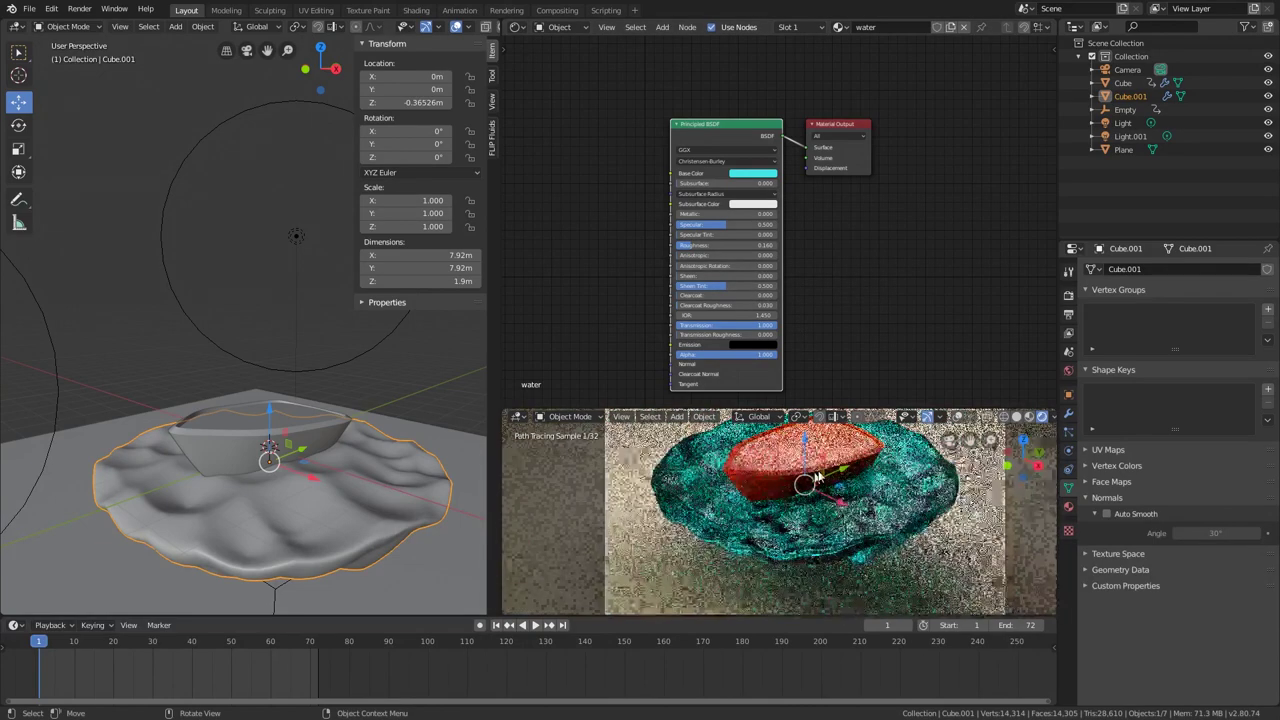
pyautogui.scroll(-2, 820, 479)
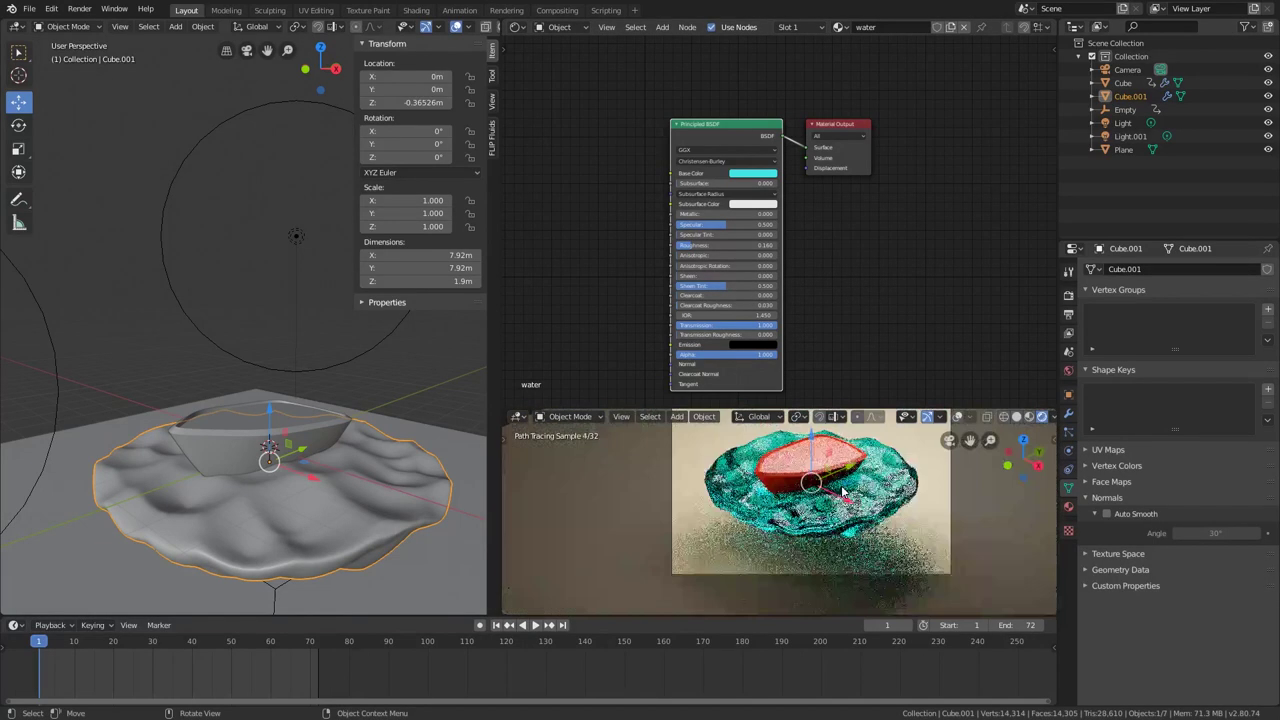
pyautogui.keyDown('shift'); pyautogui.moveTo(840, 496); pyautogui.dragTo(832, 537, button='middle'); pyautogui.keyUp('shift')
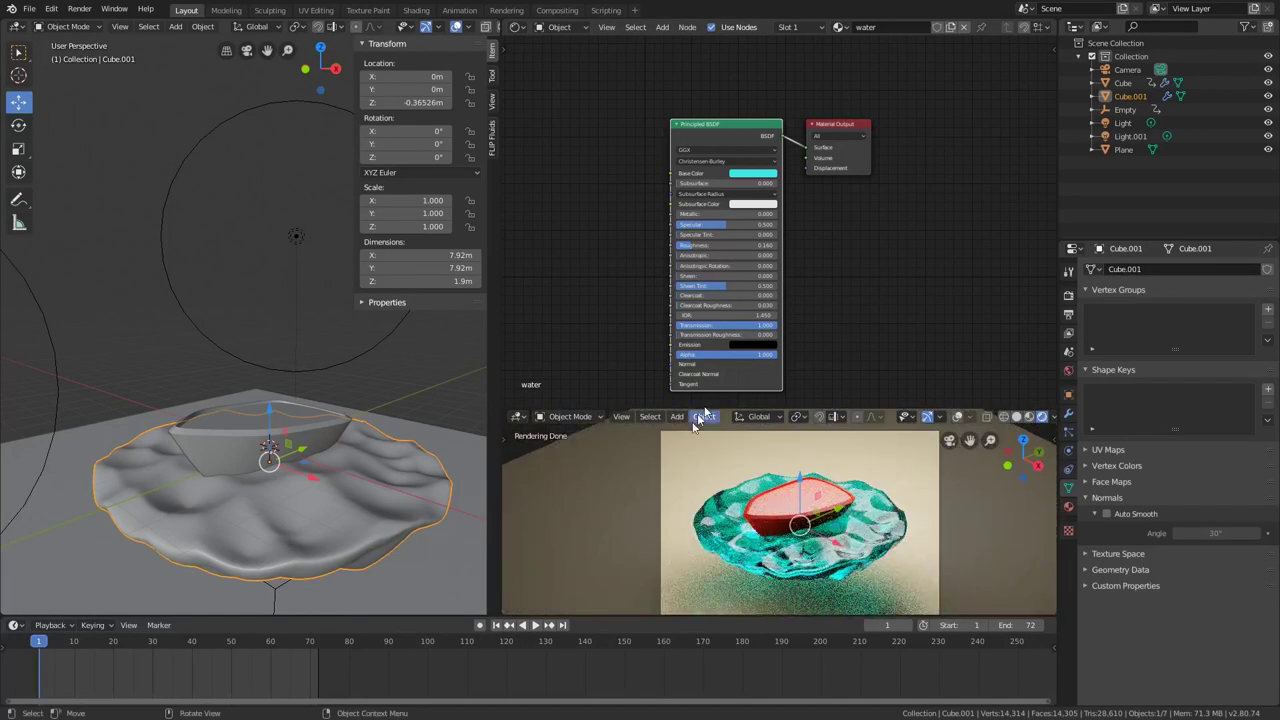
pyautogui.scroll(-5, 249, 383)
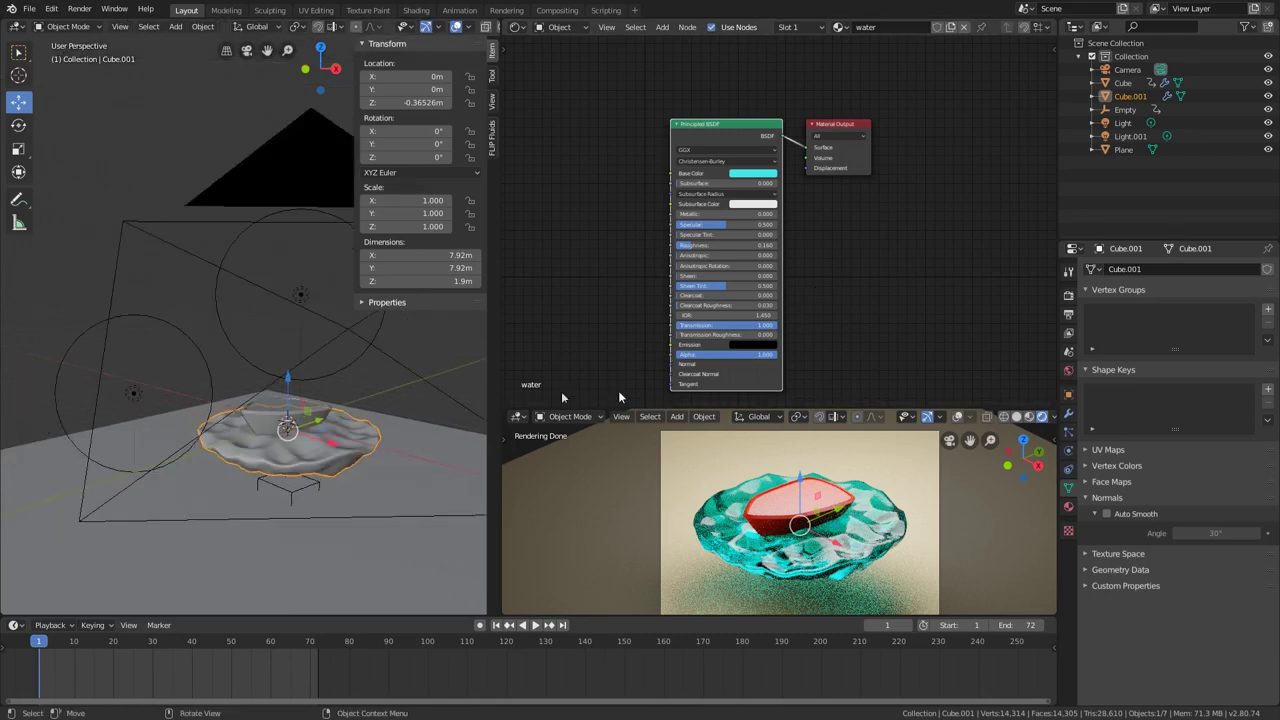
pyautogui.scroll(-1, 793, 458)
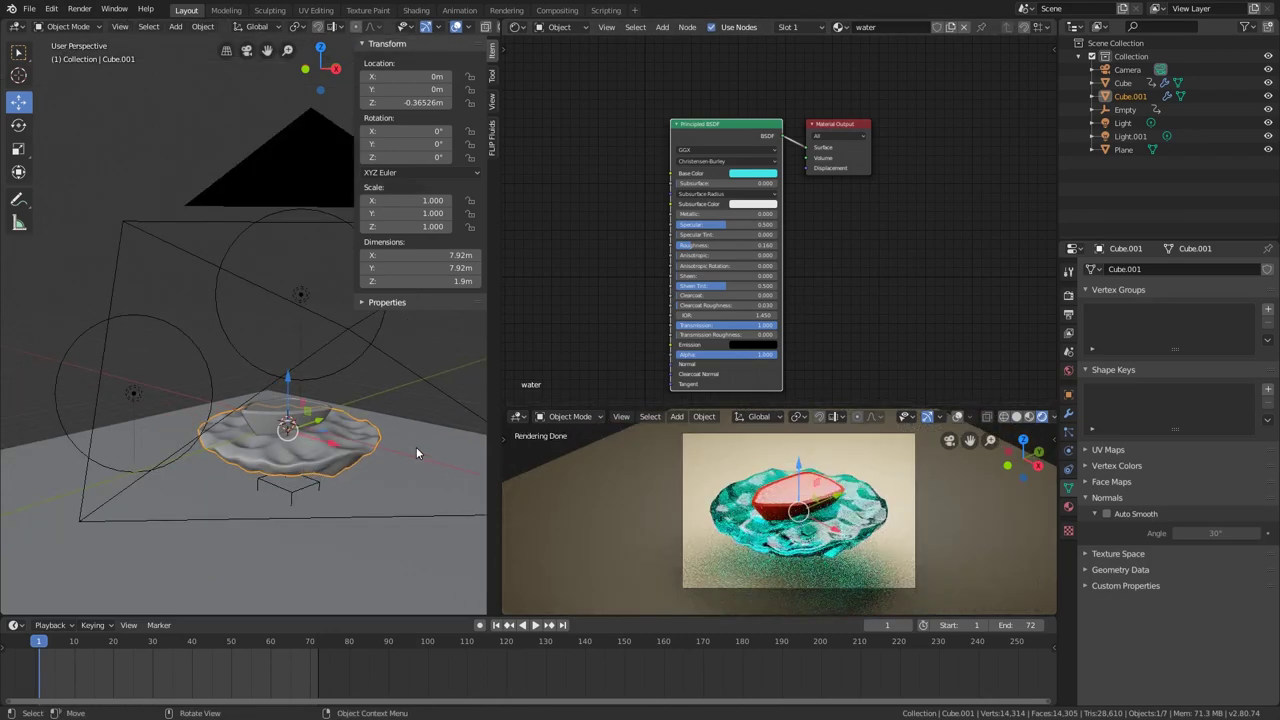
pyautogui.scroll(2, 709, 471)
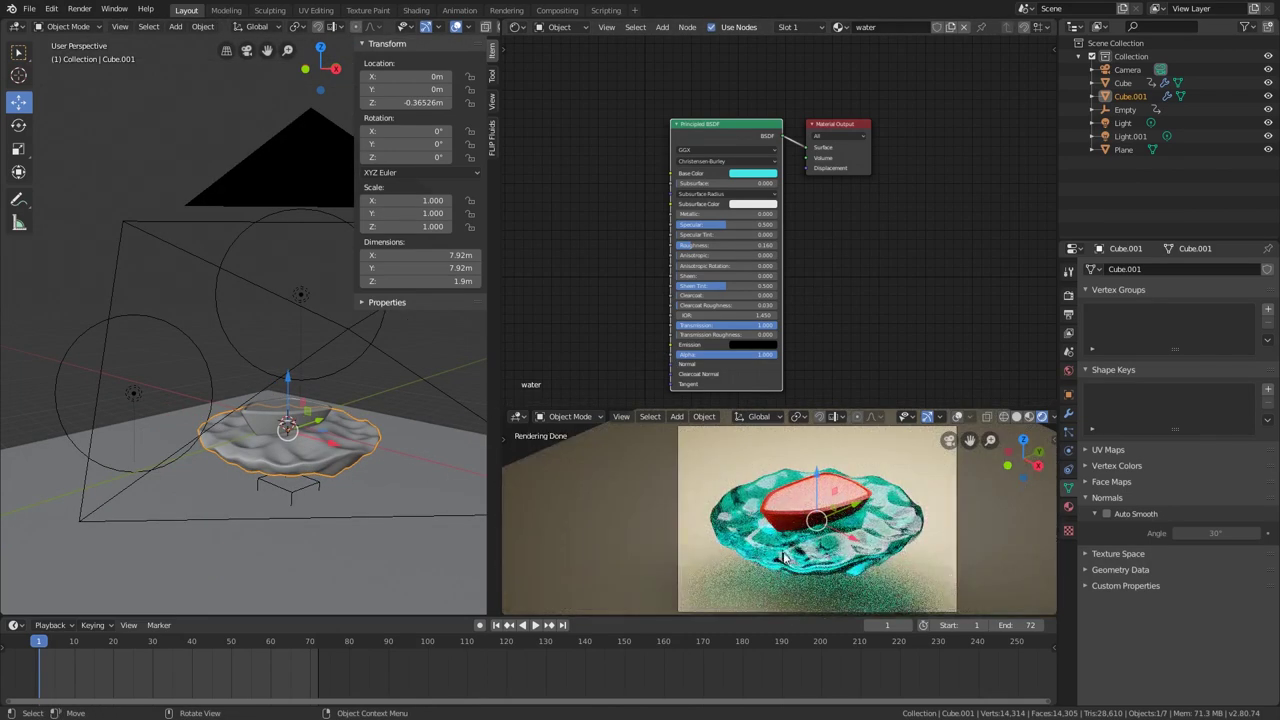
pyautogui.click(763, 176)
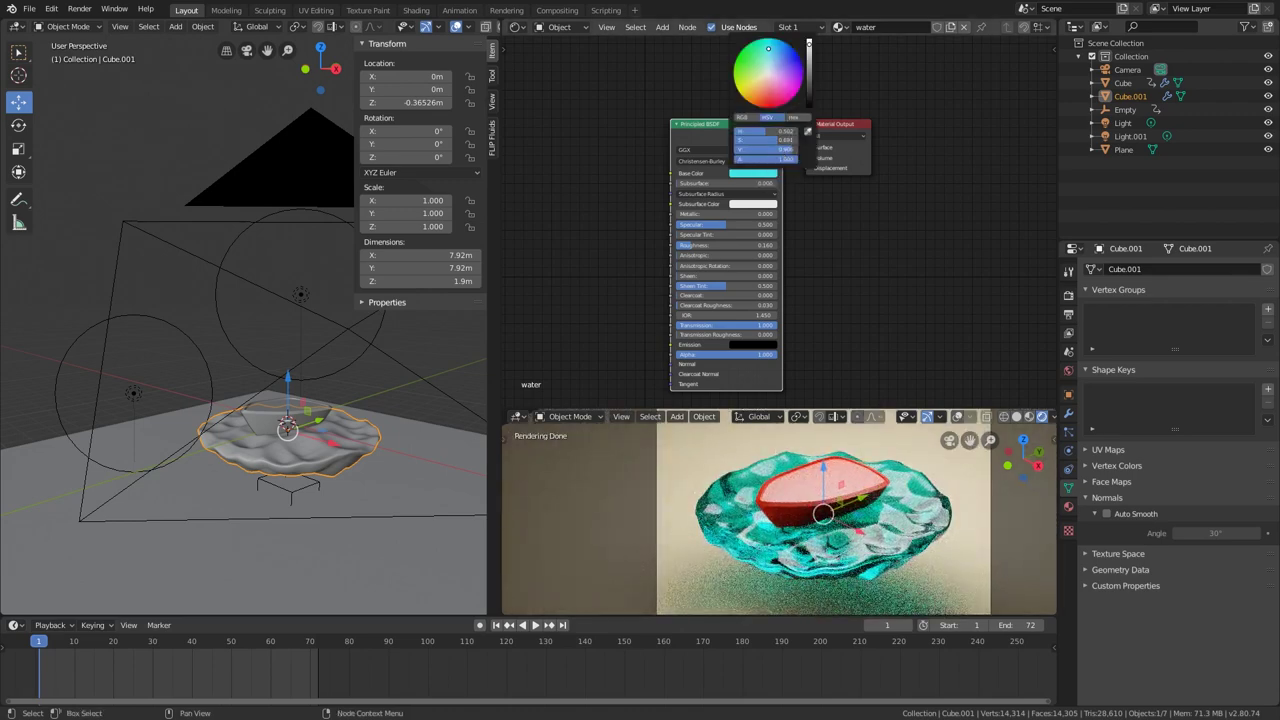
pyautogui.moveTo(809, 44); pyautogui.dragTo(809, 39)
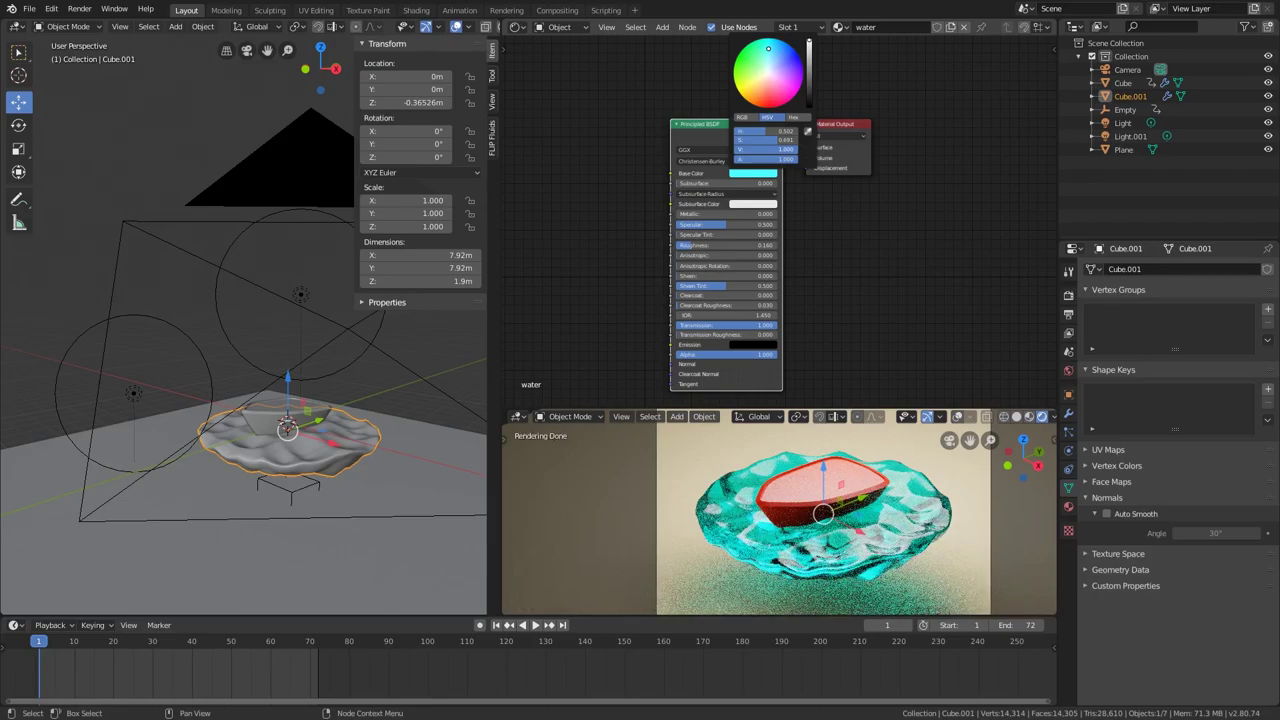
pyautogui.moveTo(798, 149); pyautogui.dragTo(737, 149)
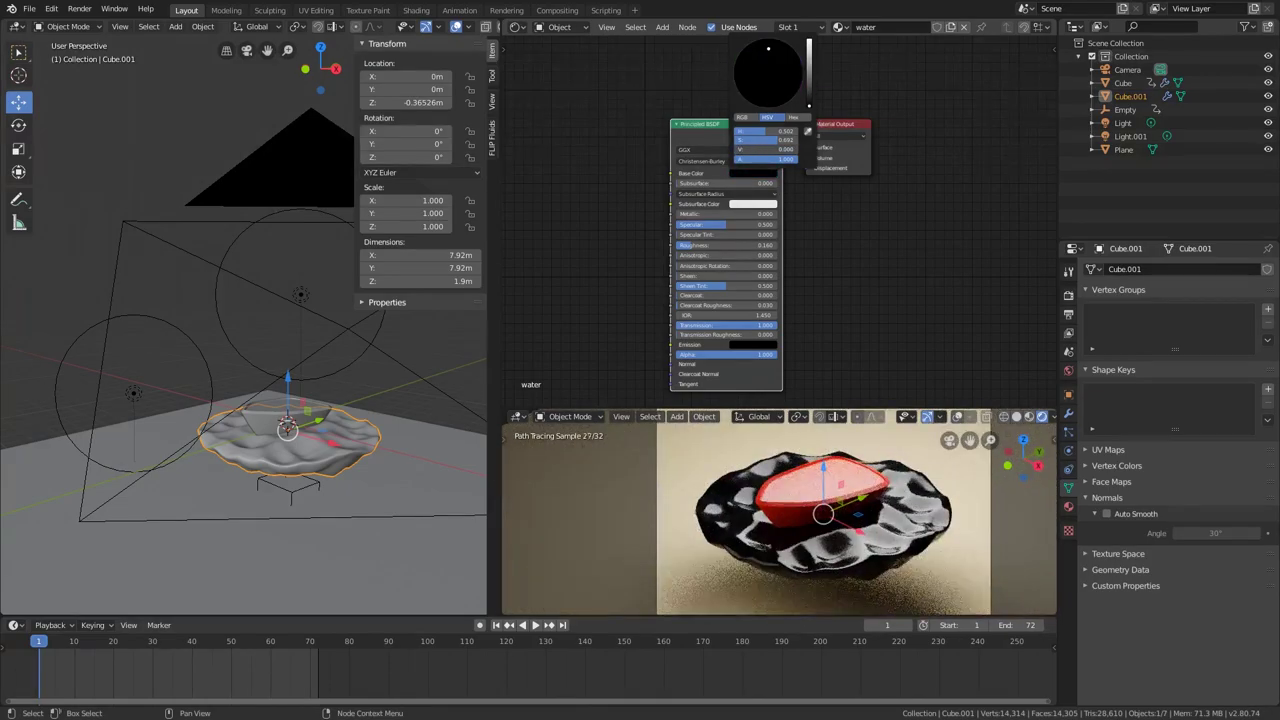
pyautogui.moveTo(809, 106); pyautogui.dragTo(809, 41)
pyautogui.moveTo(798, 149); pyautogui.dragTo(772, 141)
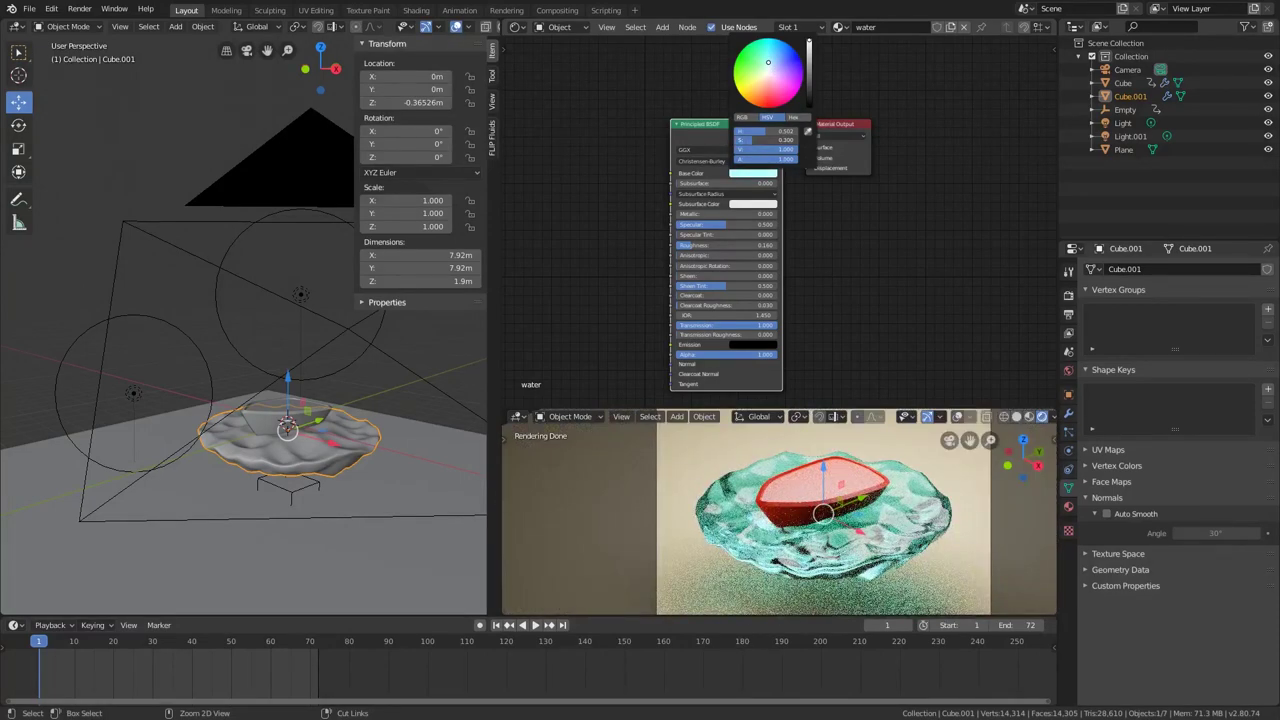
pyautogui.moveTo(777, 132); pyautogui.dragTo(745, 132)
pyautogui.rightClick(745, 132)
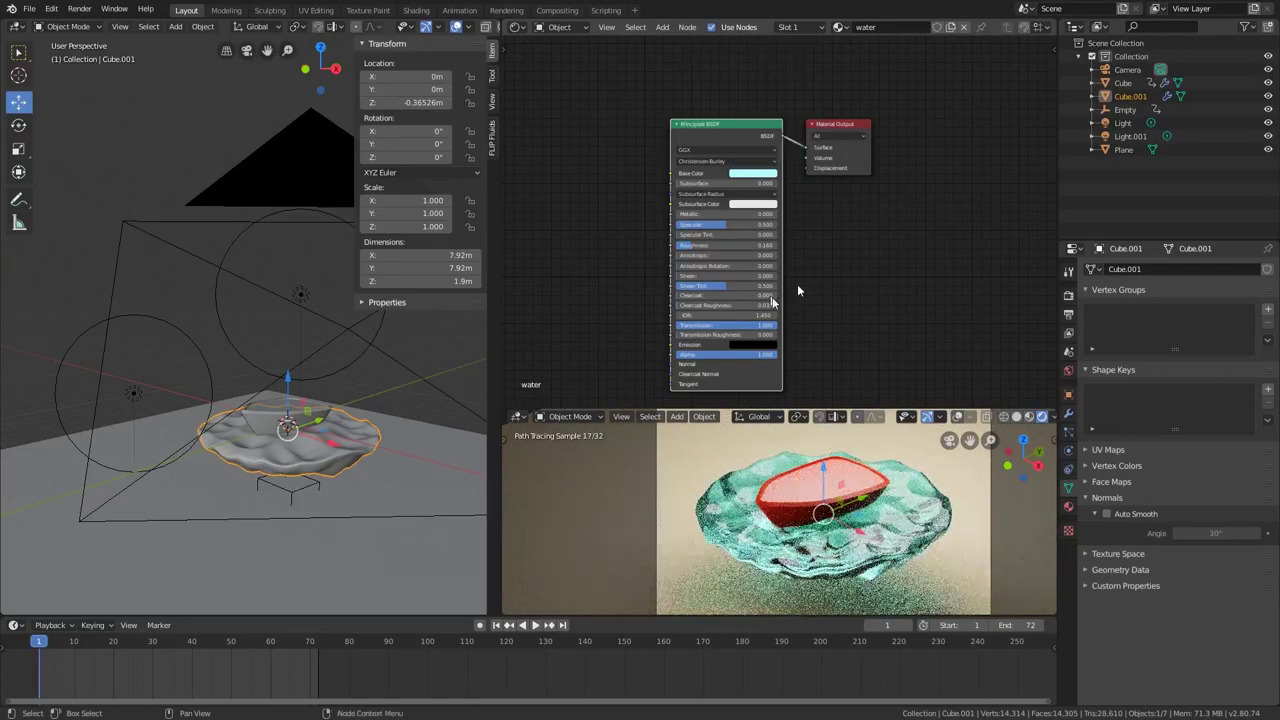
# - Save the project as tutc.blend in the 023_speedboat folder
pyautogui.scroll(-2, 850, 454)
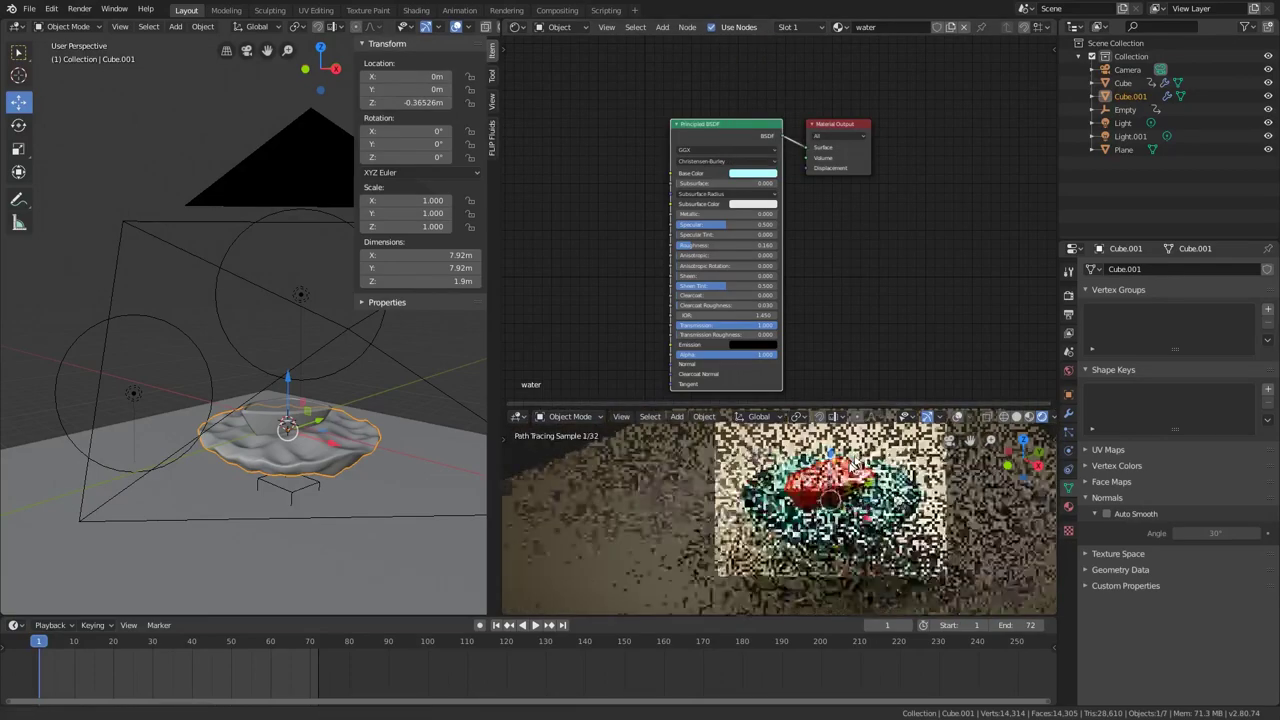
pyautogui.keyDown('shift'); pyautogui.moveTo(849, 470); pyautogui.dragTo(822, 469, button='middle'); pyautogui.keyUp('shift')
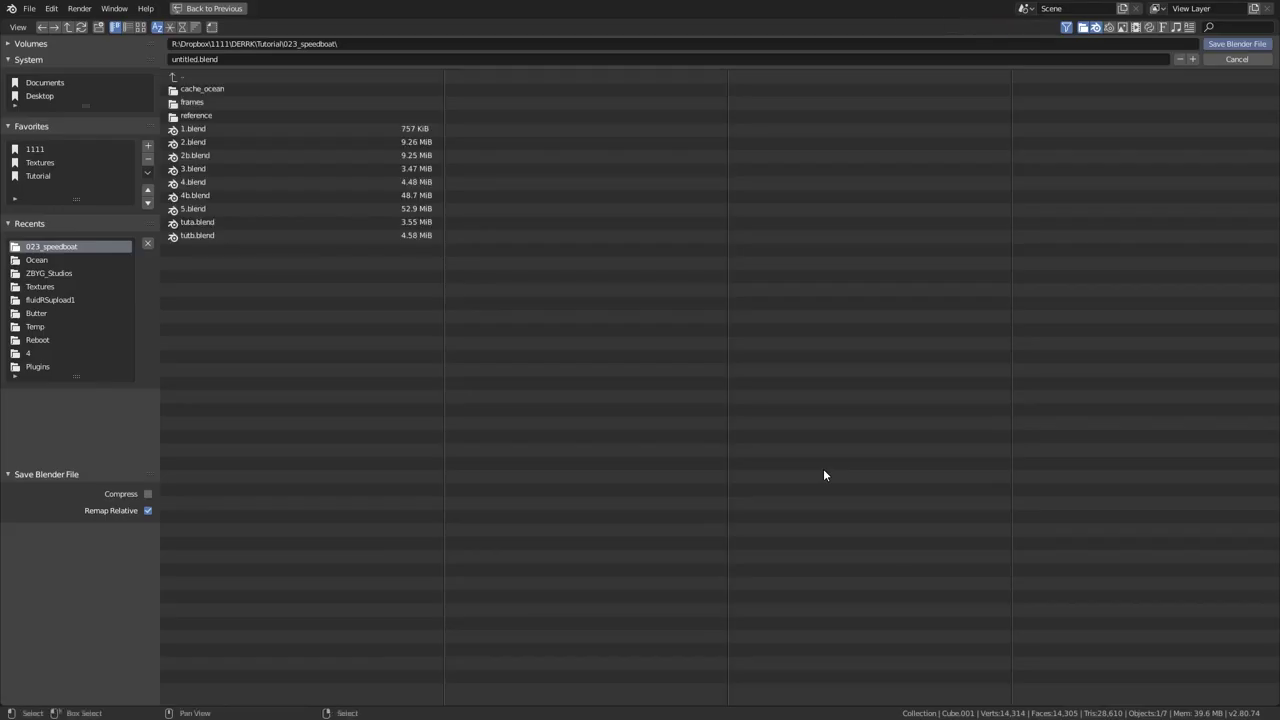
pyautogui.click(266, 59)
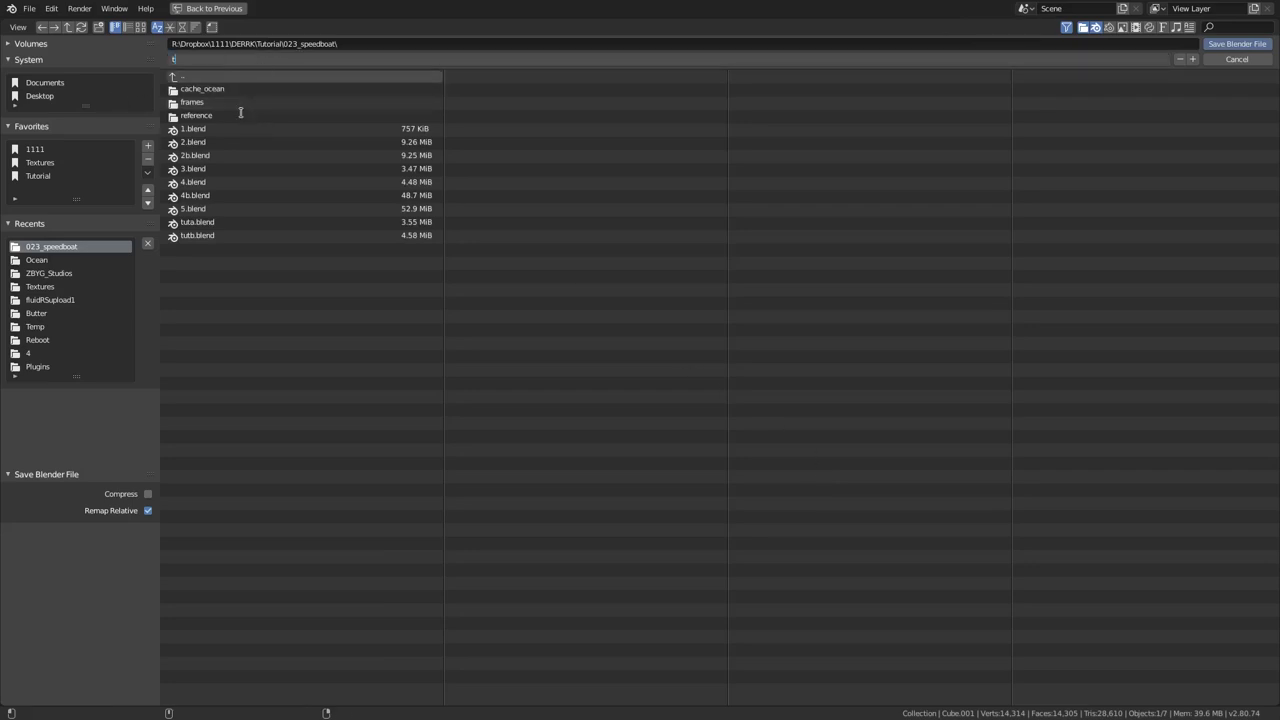
pyautogui.write('tutc')
pyautogui.press('Return')
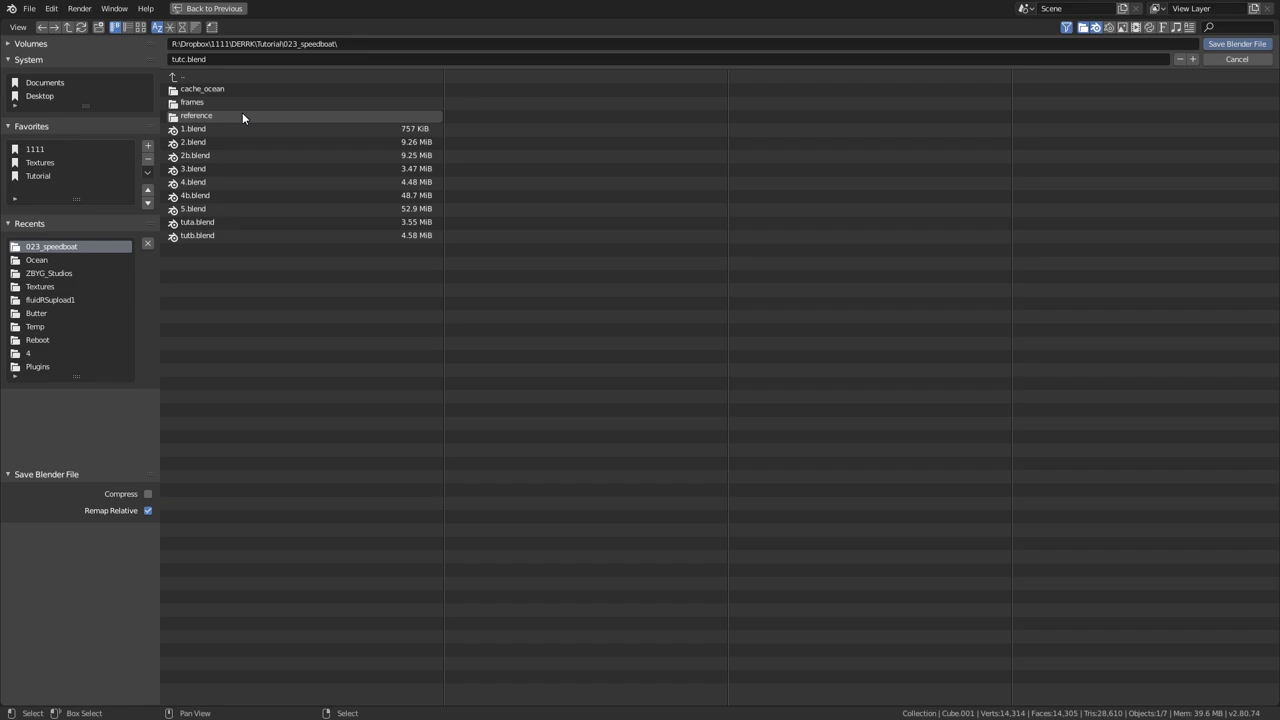
pyautogui.click(1206, 44)
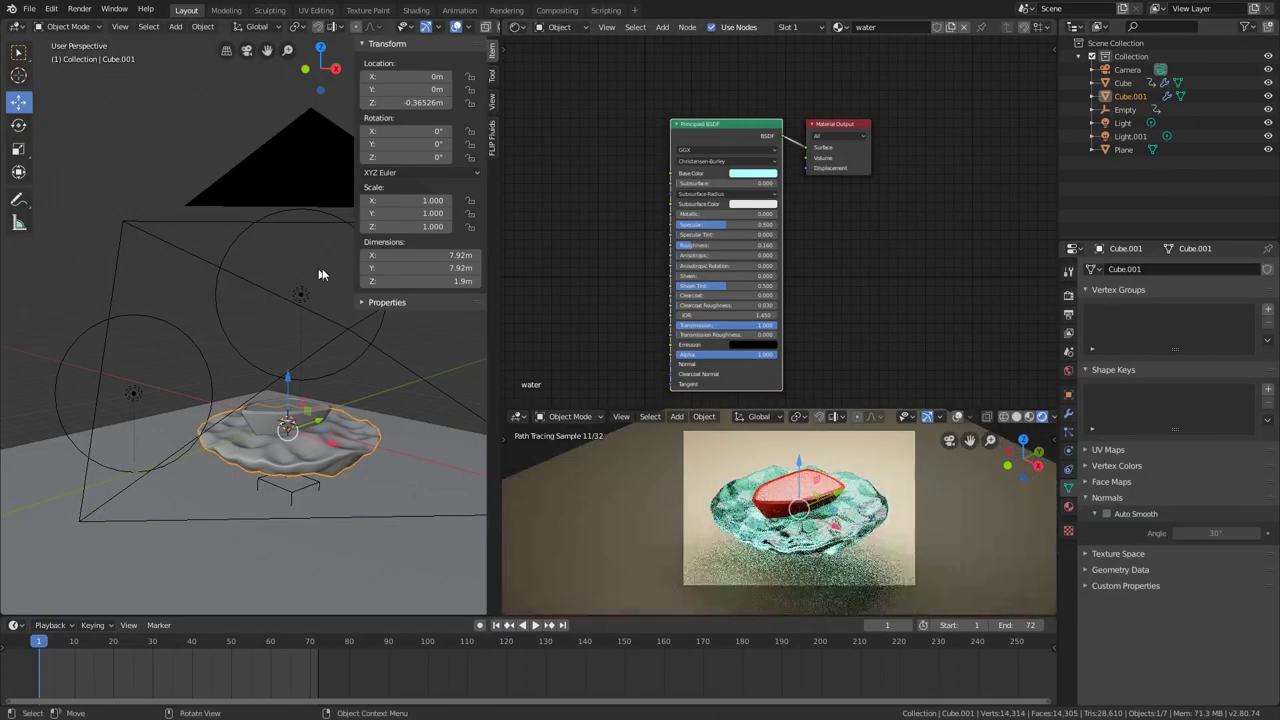
# - Preview the wave animation with the new materials and pause the live rendered viewport
pyautogui.press('space')
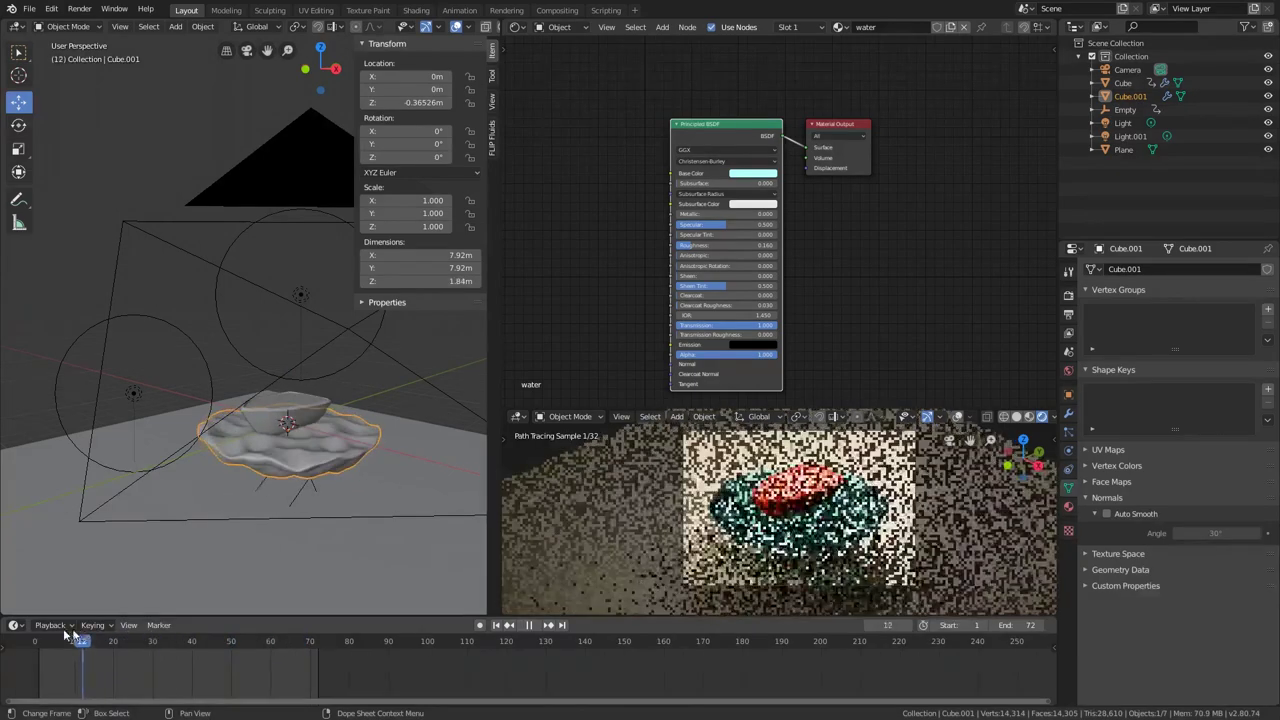
pyautogui.press('Escape')
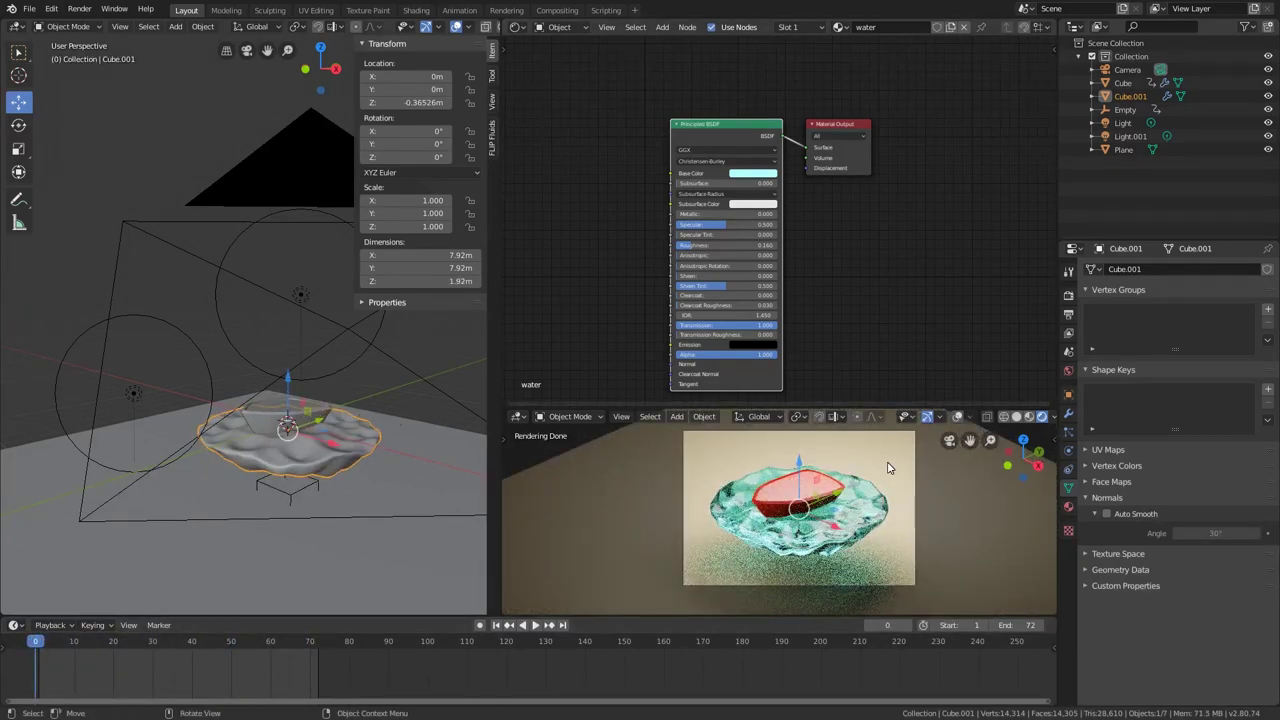
pyautogui.scroll(6, 280, 432)
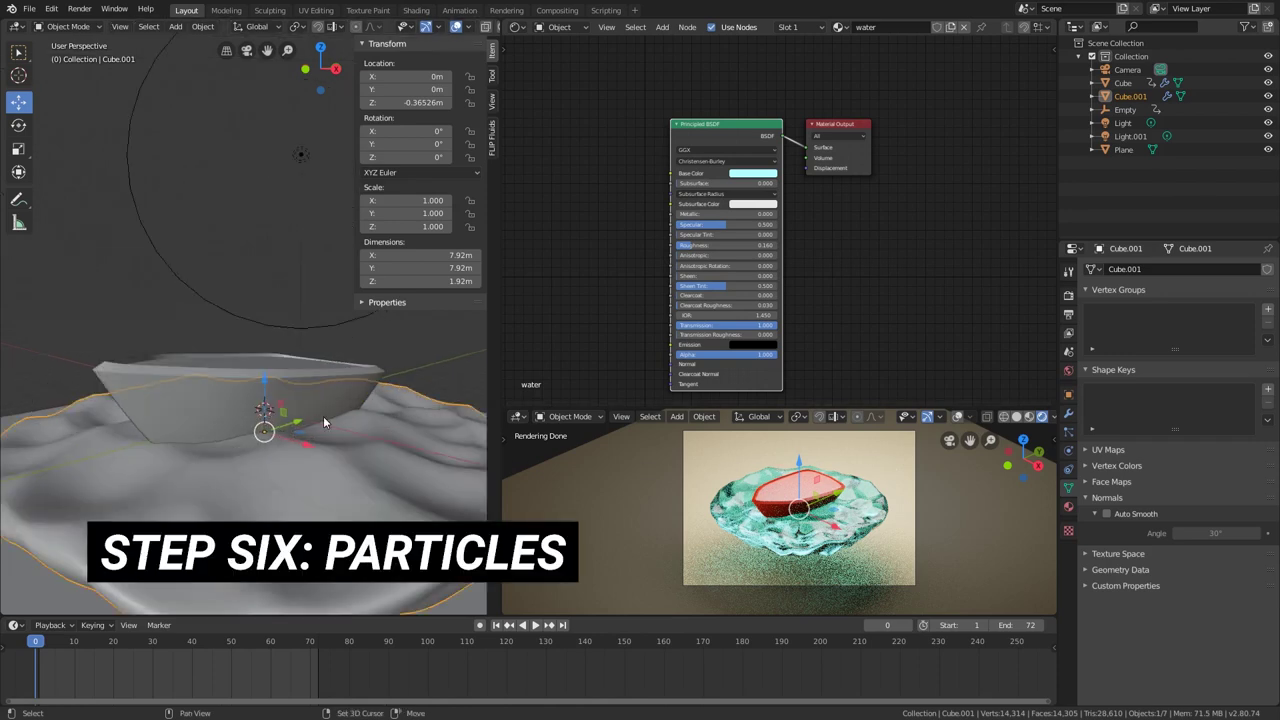
pyautogui.keyDown('shift'); pyautogui.moveTo(323, 422); pyautogui.dragTo(332, 436, button='middle'); pyautogui.keyUp('shift')
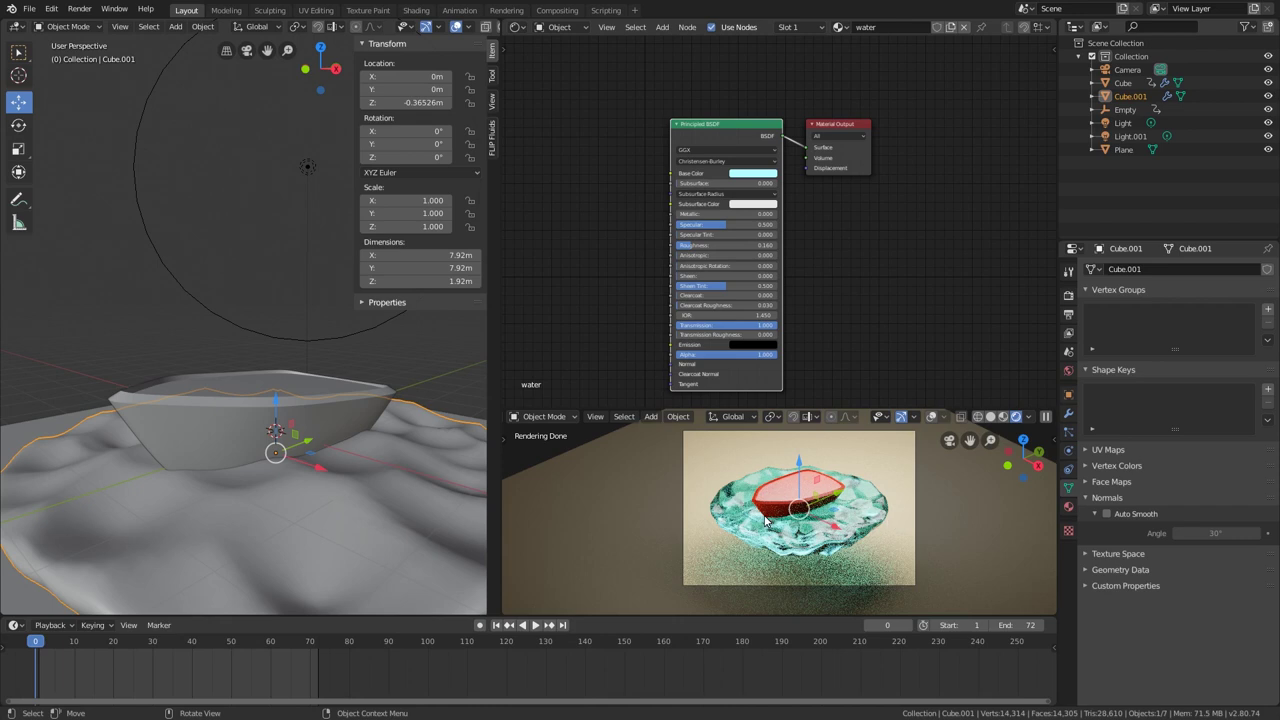
pyautogui.click(1046, 417)
# - Select the boat, check its animation and move the playhead to frame 20
pyautogui.keyDown('shift'); pyautogui.moveTo(319, 354); pyautogui.dragTo(362, 407, button='middle'); pyautogui.keyUp('shift')
pyautogui.click(355, 406)
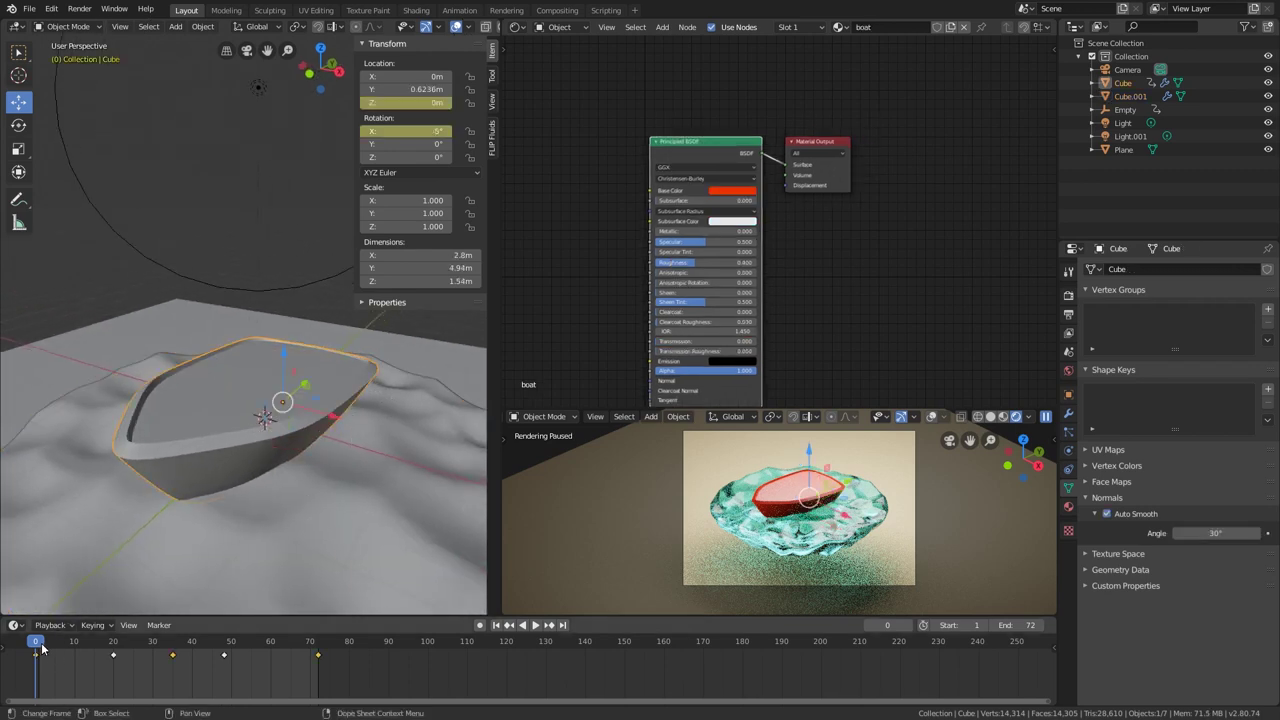
pyautogui.press('space')
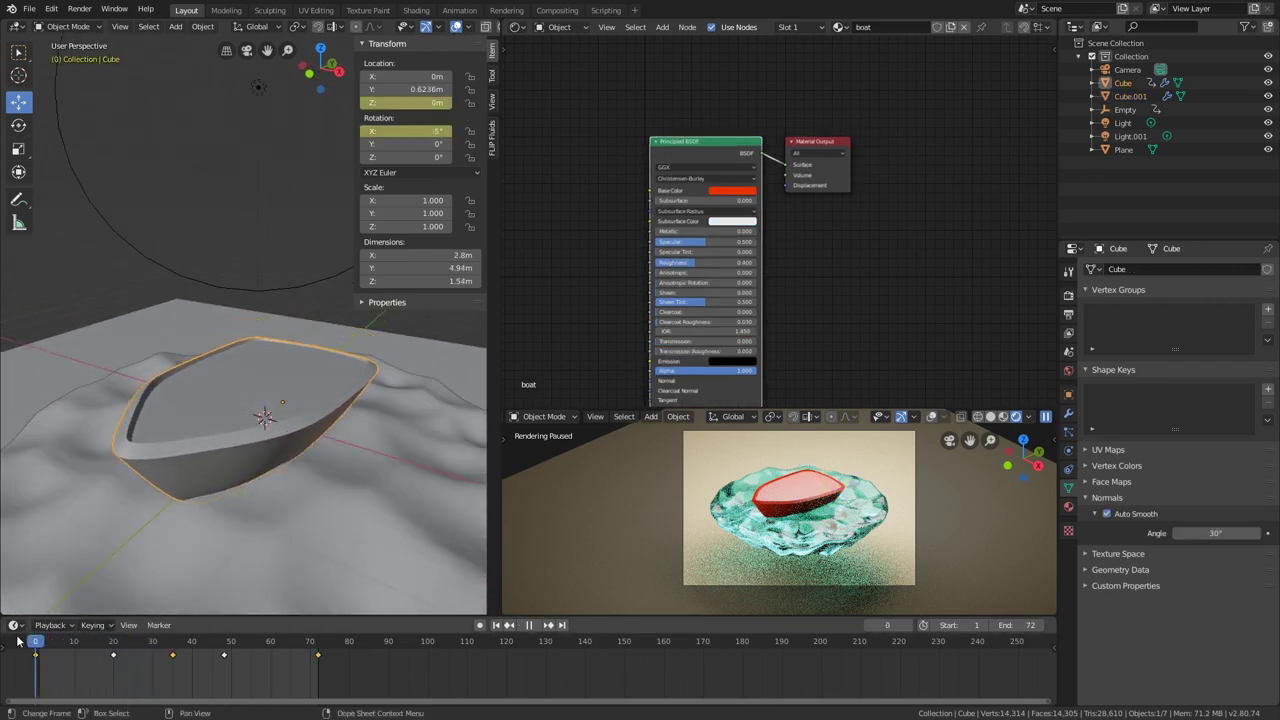
pyautogui.press('space')
pyautogui.moveTo(70, 540); pyautogui.dragTo(307, 487, button='middle')
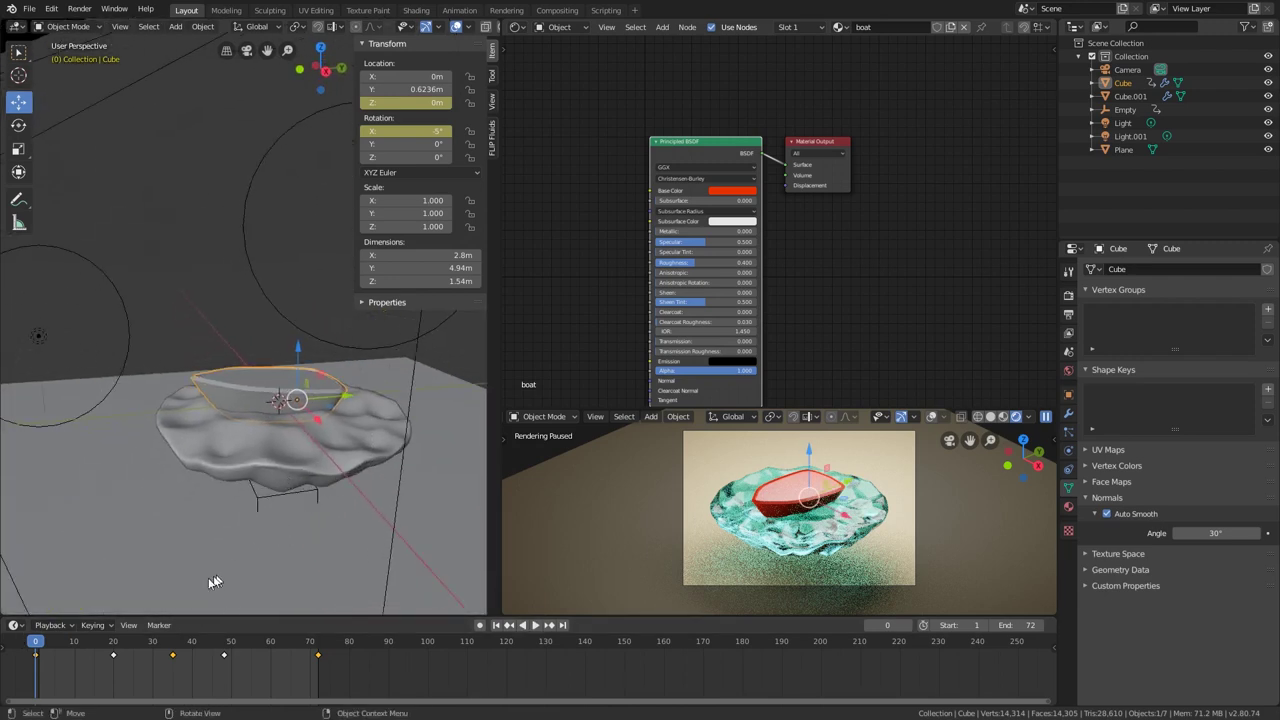
pyautogui.moveTo(47, 650); pyautogui.dragTo(113, 679)
# - Add a plane mesh and, in Edit Mode with X-ray on, move its face about 1.47 m along X beside the boat
pyautogui.moveTo(160, 503); pyautogui.dragTo(279, 472, button='middle')
pyautogui.hotkey('shift', 'a')
pyautogui.moveTo(280, 475)
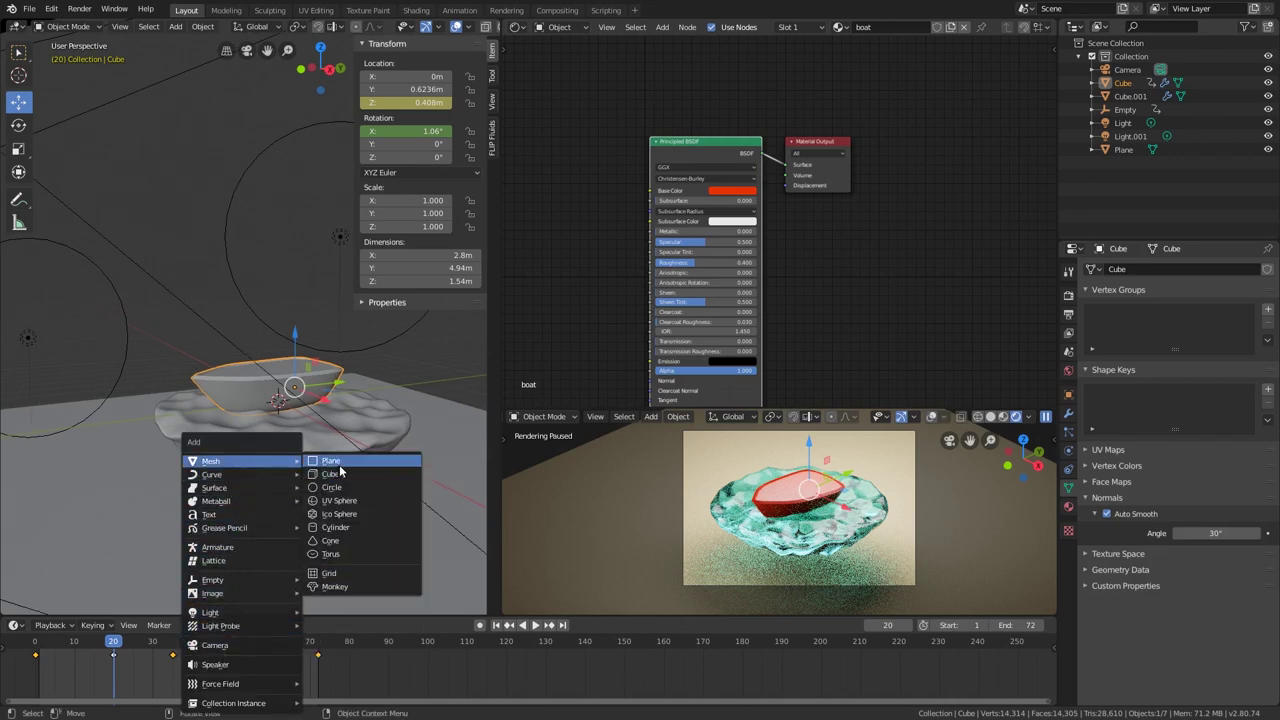
pyautogui.click(333, 461)
pyautogui.moveTo(346, 451); pyautogui.dragTo(200, 430, button='middle')
pyautogui.press('Tab')
pyautogui.hotkey('alt', 'z')
pyautogui.moveTo(271, 402); pyautogui.dragTo(368, 443)
# - Add a Mirror modifier on the X axis to the new plane
pyautogui.click(1068, 413)
pyautogui.click(1153, 272)
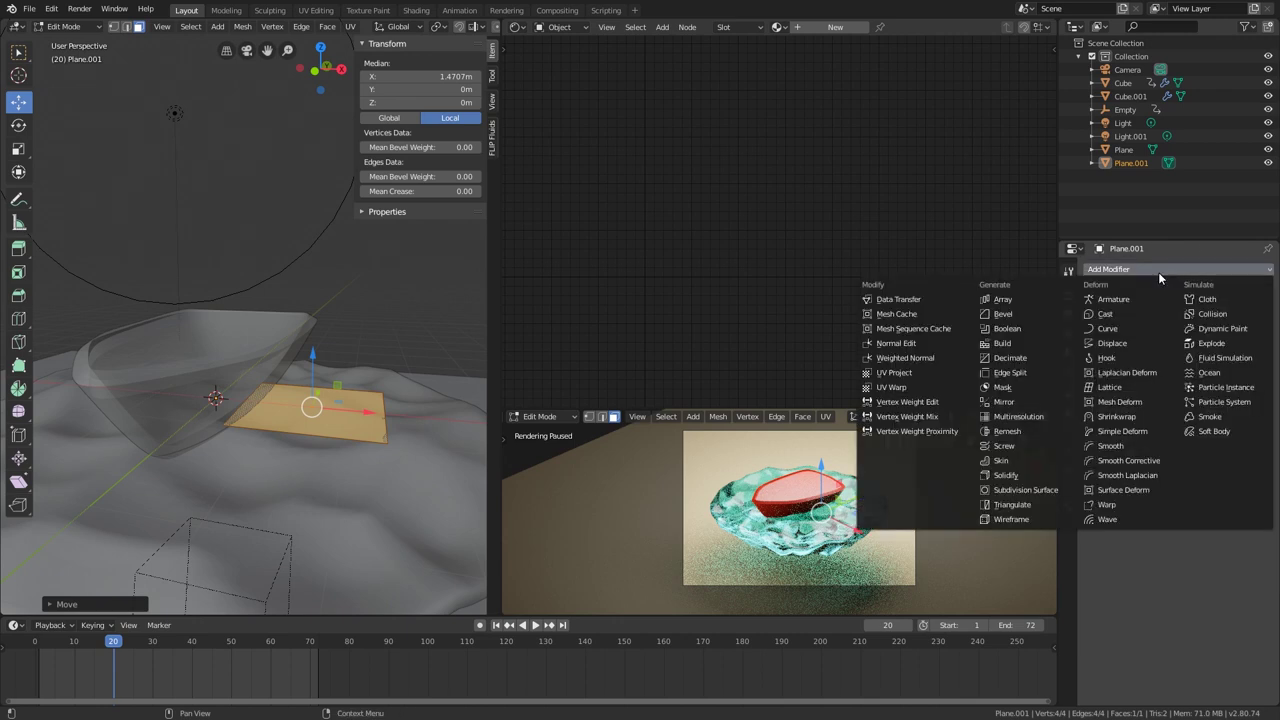
pyautogui.click(1016, 402)
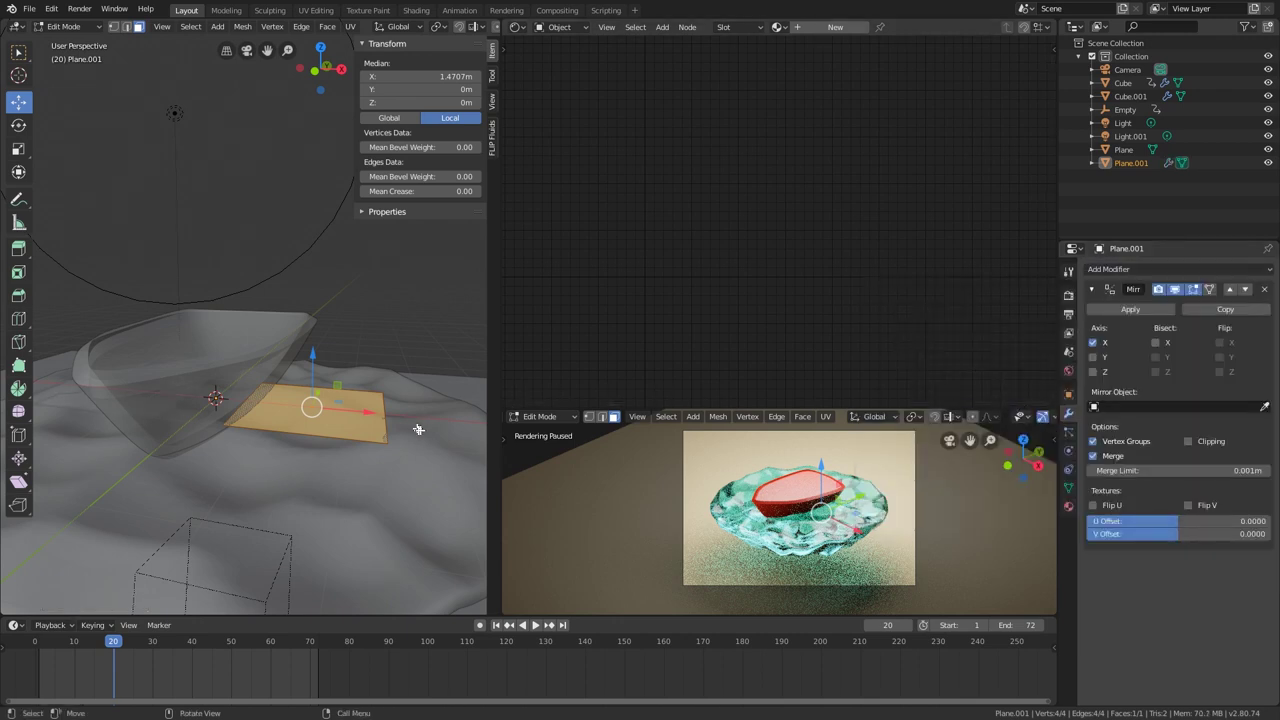
# - In edge selection and top view, narrow the plane into a strip, then rotate and position it along the boat's side
pyautogui.moveTo(422, 430); pyautogui.dragTo(411, 451, button='middle')
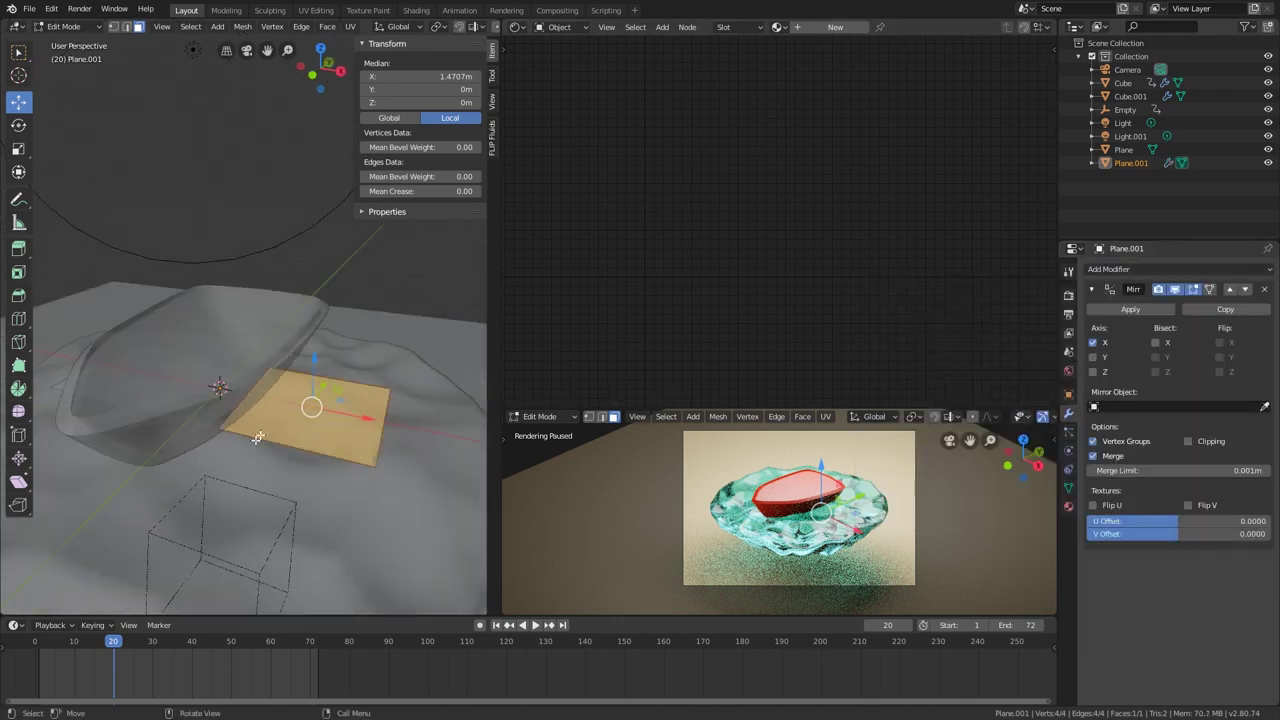
pyautogui.moveTo(258, 438); pyautogui.dragTo(405, 410, button='middle')
pyautogui.press('2')
pyautogui.moveTo(425, 407); pyautogui.dragTo(338, 428)
pyautogui.press('KP_7')
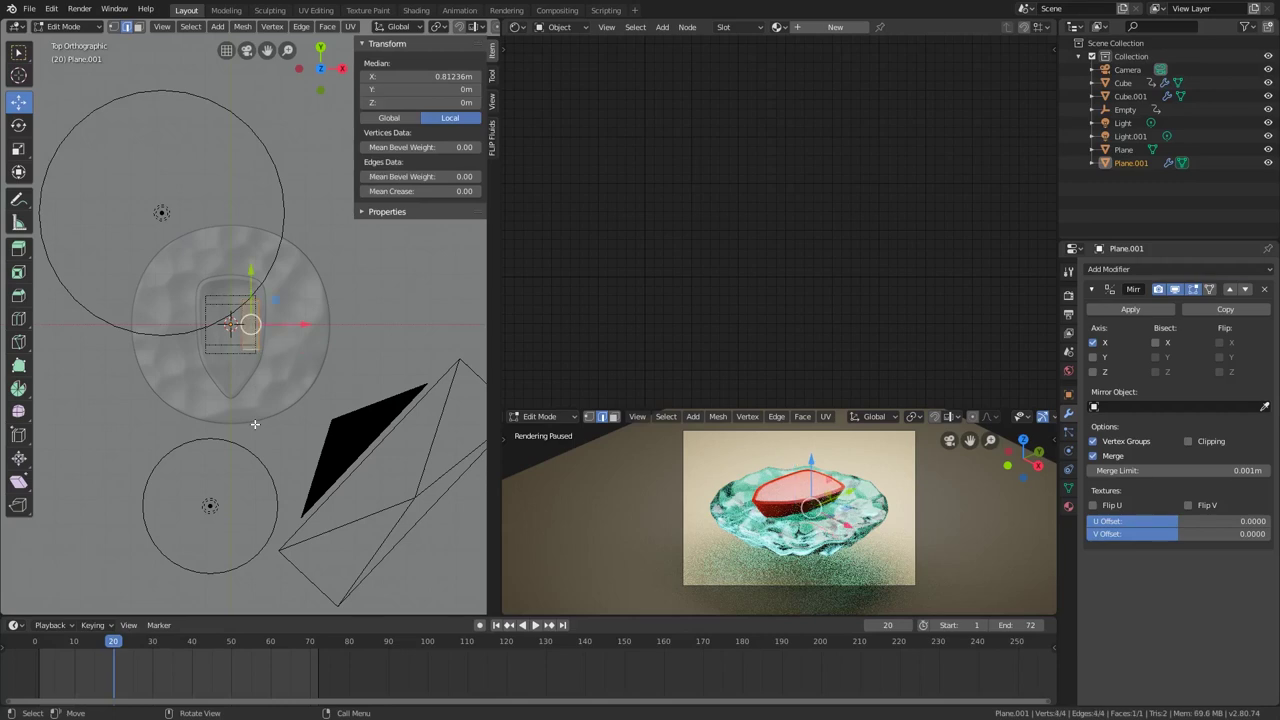
pyautogui.scroll(4, 255, 424)
pyautogui.press('g')
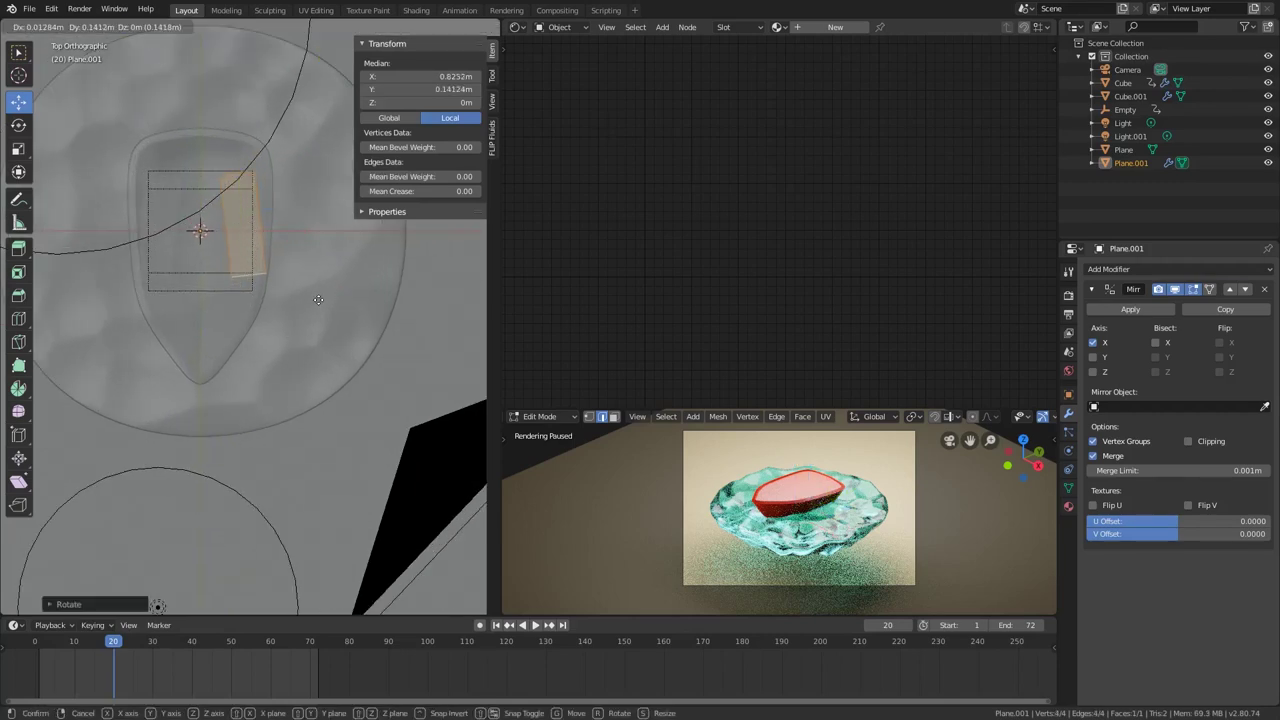
pyautogui.click(318, 299)
# - Lower the strip's outer edge so the strip slopes down and away from the hull
pyautogui.moveTo(318, 299)
pyautogui.mouseDown(button='middle')
pyautogui.moveTo(263, 194)
pyautogui.moveTo(286, 243)
pyautogui.moveTo(307, 242)
pyautogui.moveTo(297, 293)
pyautogui.mouseUp(button='middle')
pyautogui.press('KP_Decimal')
pyautogui.scroll(-2, 290, 243)
pyautogui.scroll(-1, 307, 243)
pyautogui.moveTo(305, 244); pyautogui.dragTo(305, 244)
pyautogui.moveTo(291, 297); pyautogui.dragTo(300, 335)
pyautogui.moveTo(300, 335); pyautogui.dragTo(268, 325, button='middle')
# - Extrude the strip's front edge toward the bow and rotate it to follow the hull outline
pyautogui.moveTo(327, 294); pyautogui.dragTo(291, 355, button='middle')
pyautogui.scroll(-2, 305, 323)
pyautogui.press('KP_7')
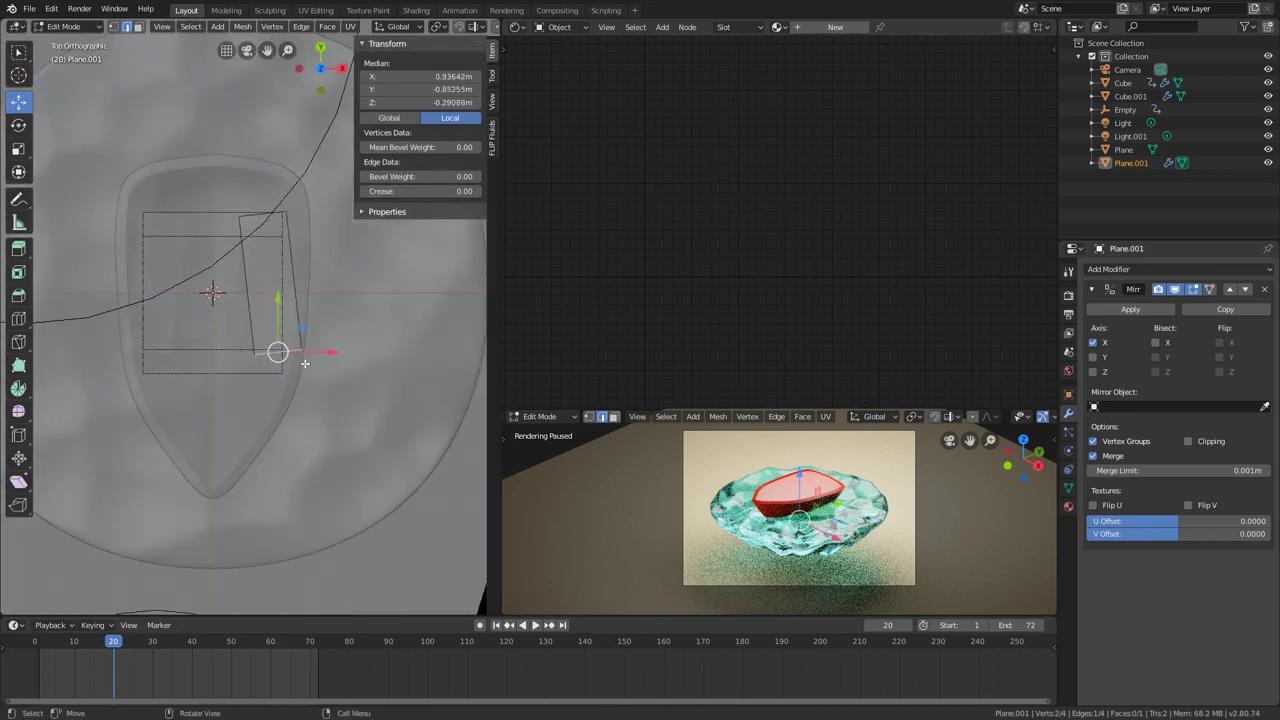
pyautogui.press('r')
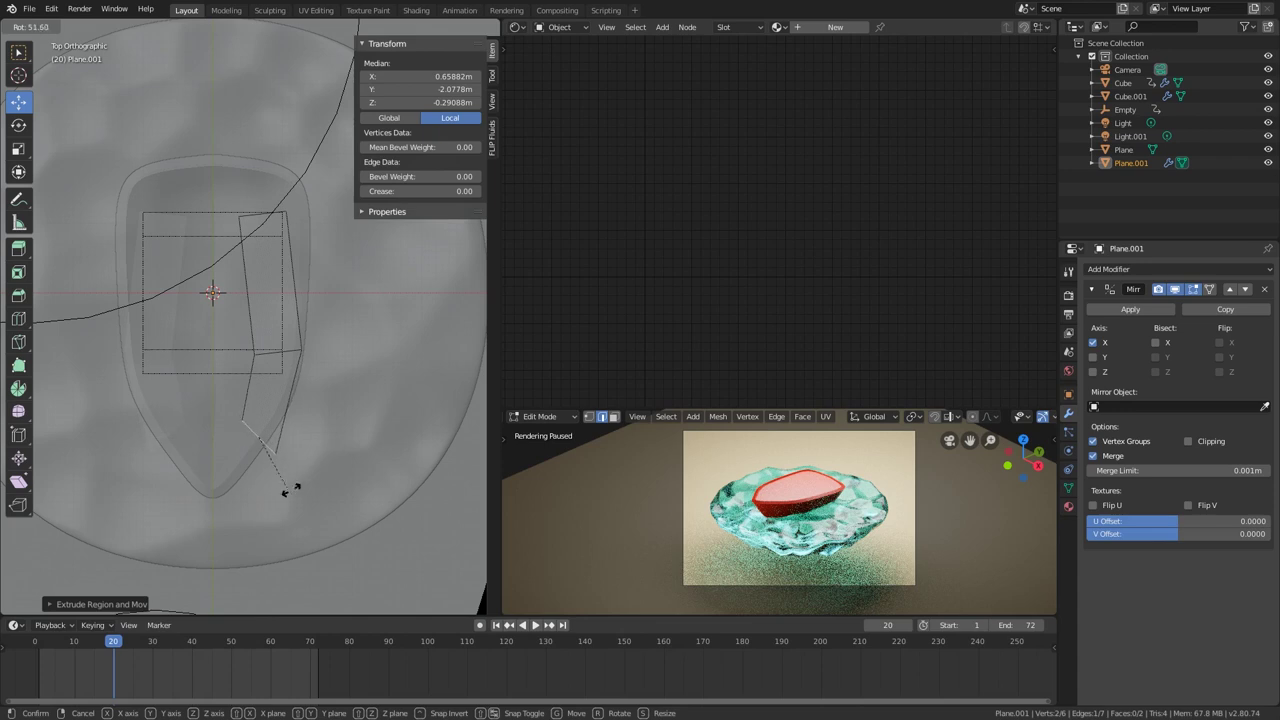
pyautogui.click(305, 487)
# - Raise the extruded front edge and move it to about X 0.52 m, Y -2.39 m, Z 0.13 m
pyautogui.moveTo(305, 487); pyautogui.dragTo(279, 427, button='middle')
pyautogui.moveTo(272, 454); pyautogui.dragTo(265, 439)
pyautogui.moveTo(311, 460); pyautogui.dragTo(276, 440, button='middle')
pyautogui.press('g')
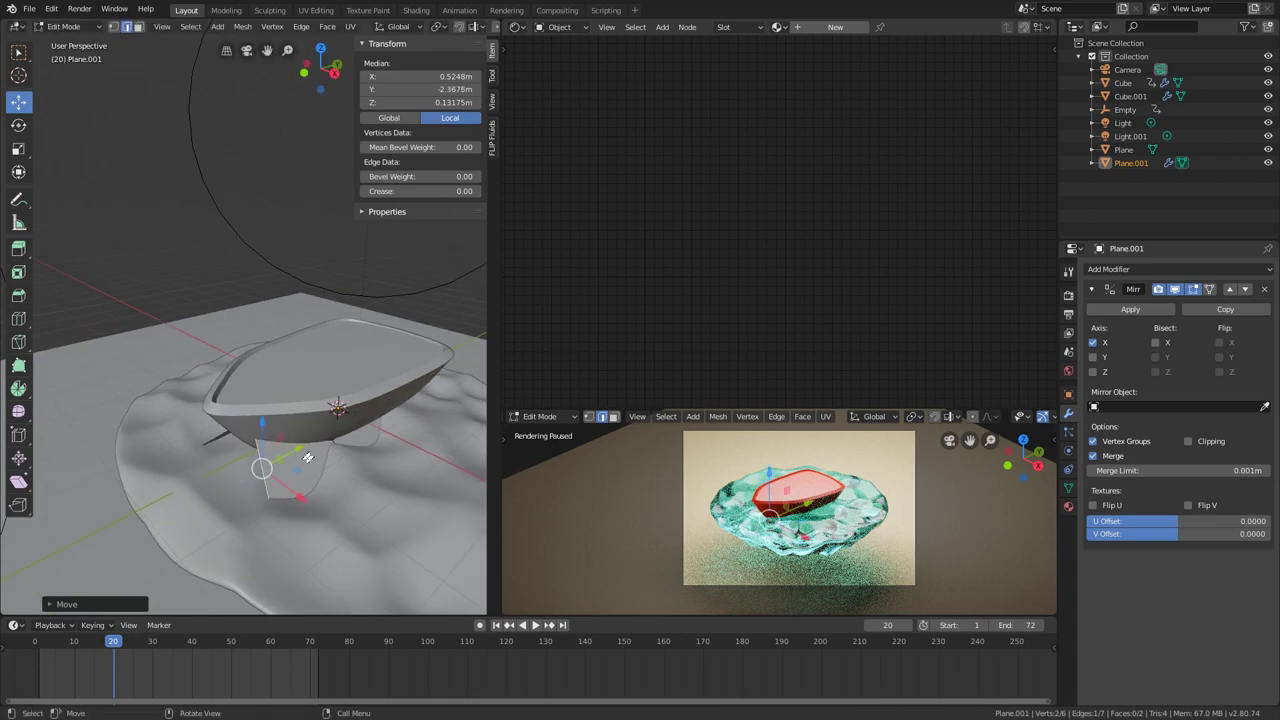
# - With X-ray on, reposition the strip's lower front vertex and edge-slide its outer lower edge
pyautogui.hotkey('alt', 'z')
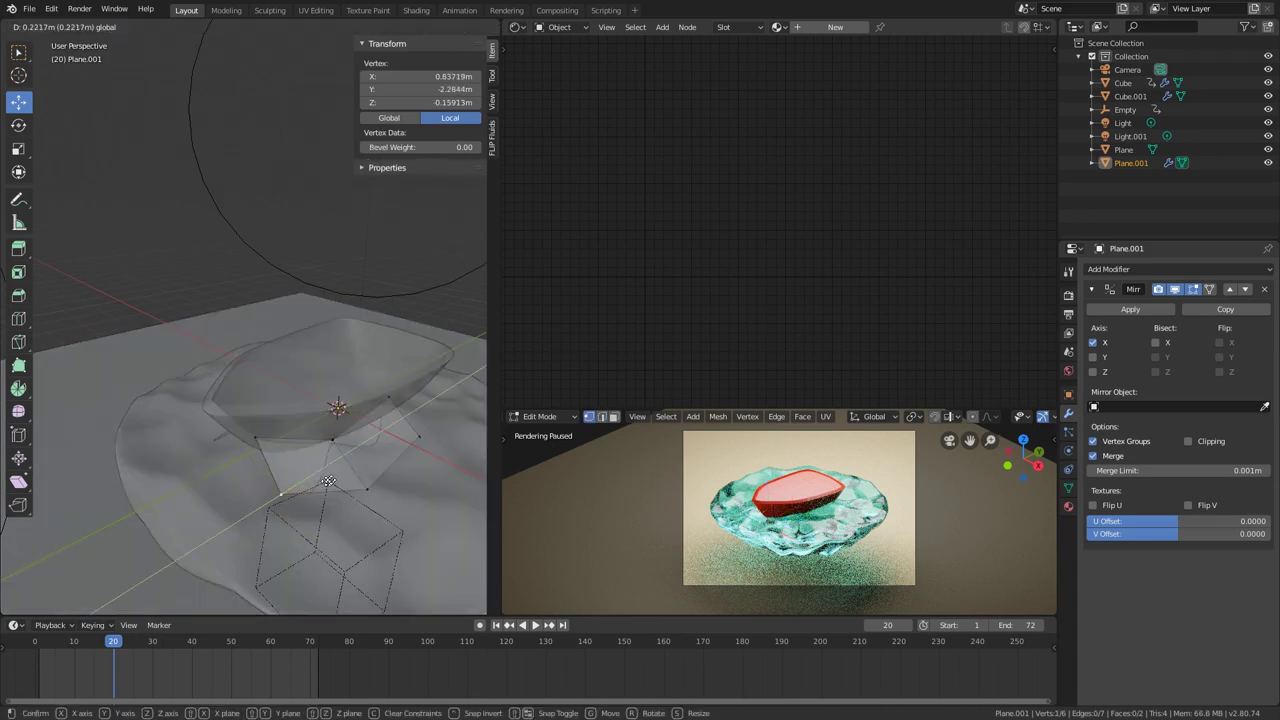
pyautogui.click(365, 480)
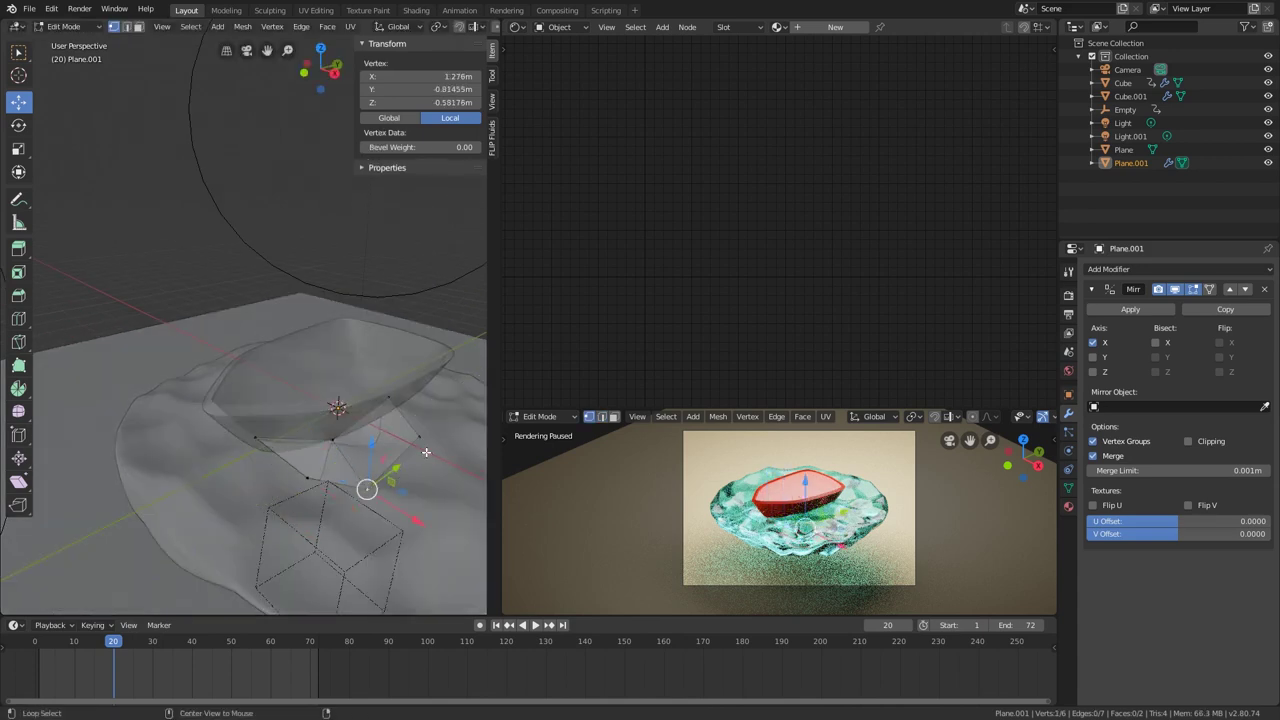
pyautogui.hotkey('alt', 'a')
pyautogui.moveTo(419, 435)
pyautogui.keyDown('shift'); pyautogui.mouseDown(button='middle')
pyautogui.moveTo(409, 446)
pyautogui.moveTo(421, 457)
pyautogui.mouseUp(button='middle'); pyautogui.keyUp('shift')
pyautogui.scroll(2, 421, 457)
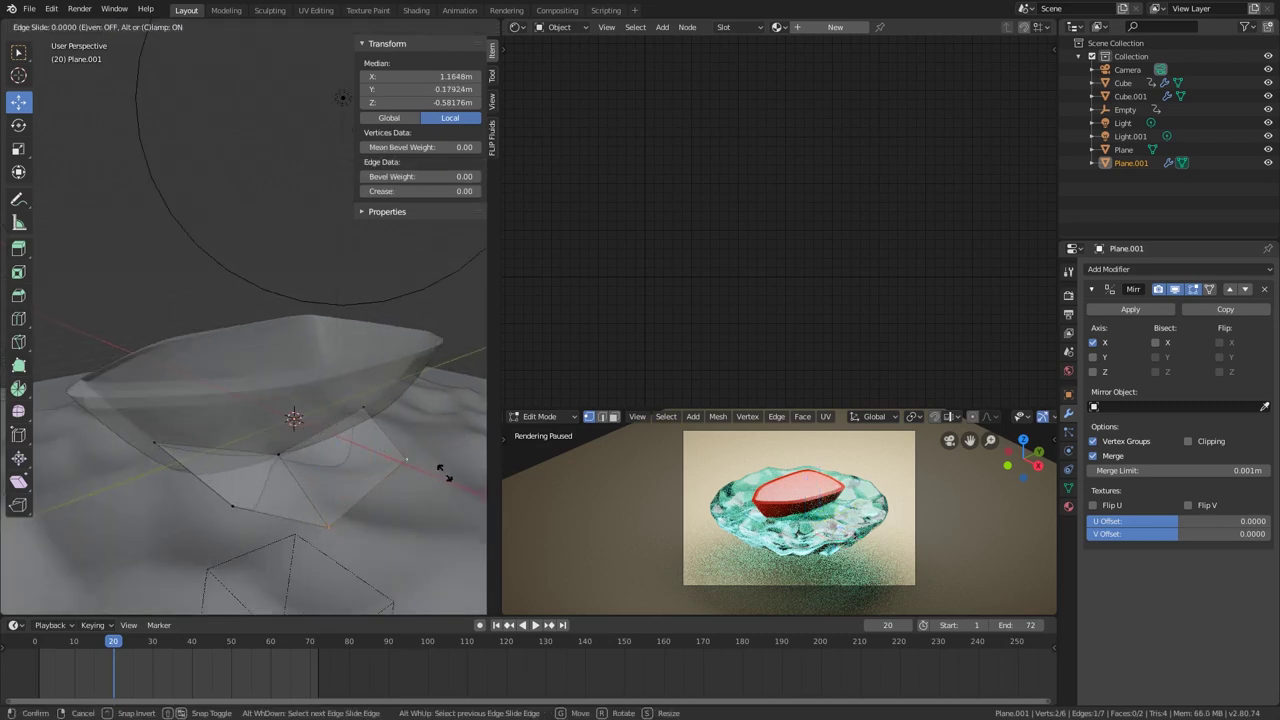
pyautogui.click(425, 462)
# - With mirror Clipping enabled, duplicate the strip's rear edge to the centre line and extrude it behind the stern
pyautogui.moveTo(425, 462); pyautogui.dragTo(368, 452, button='middle')
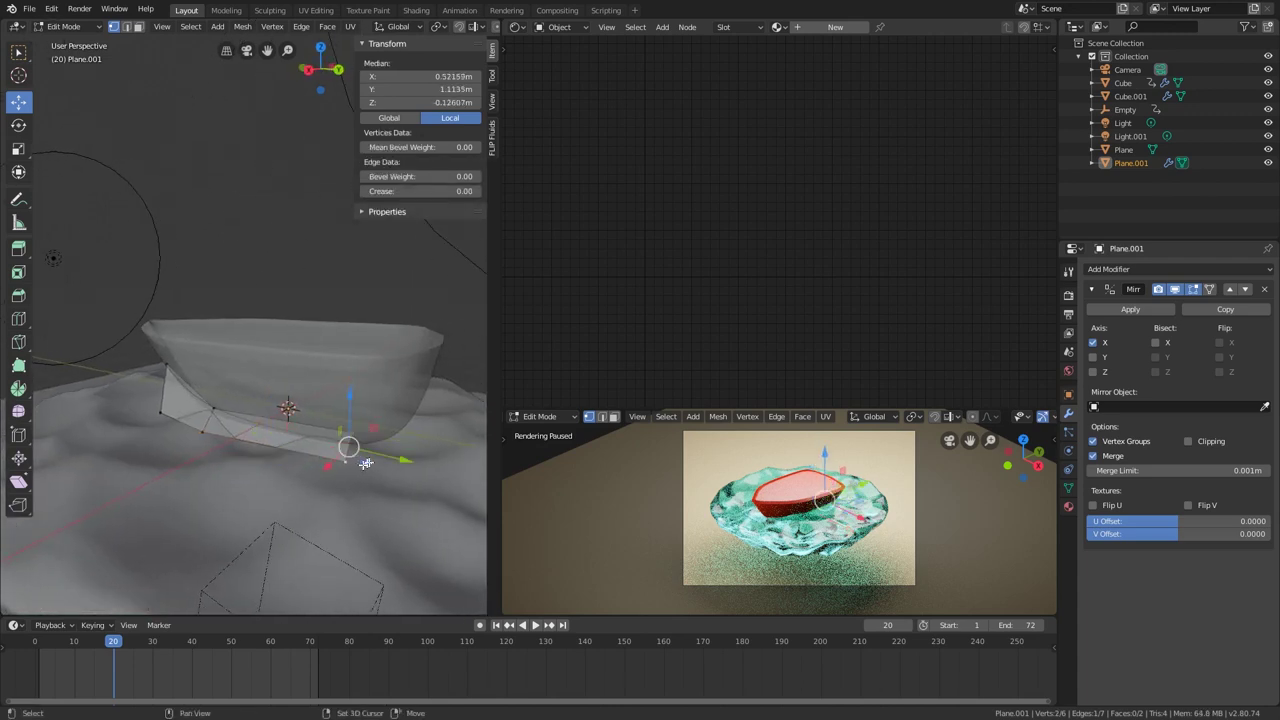
pyautogui.press('KP_7')
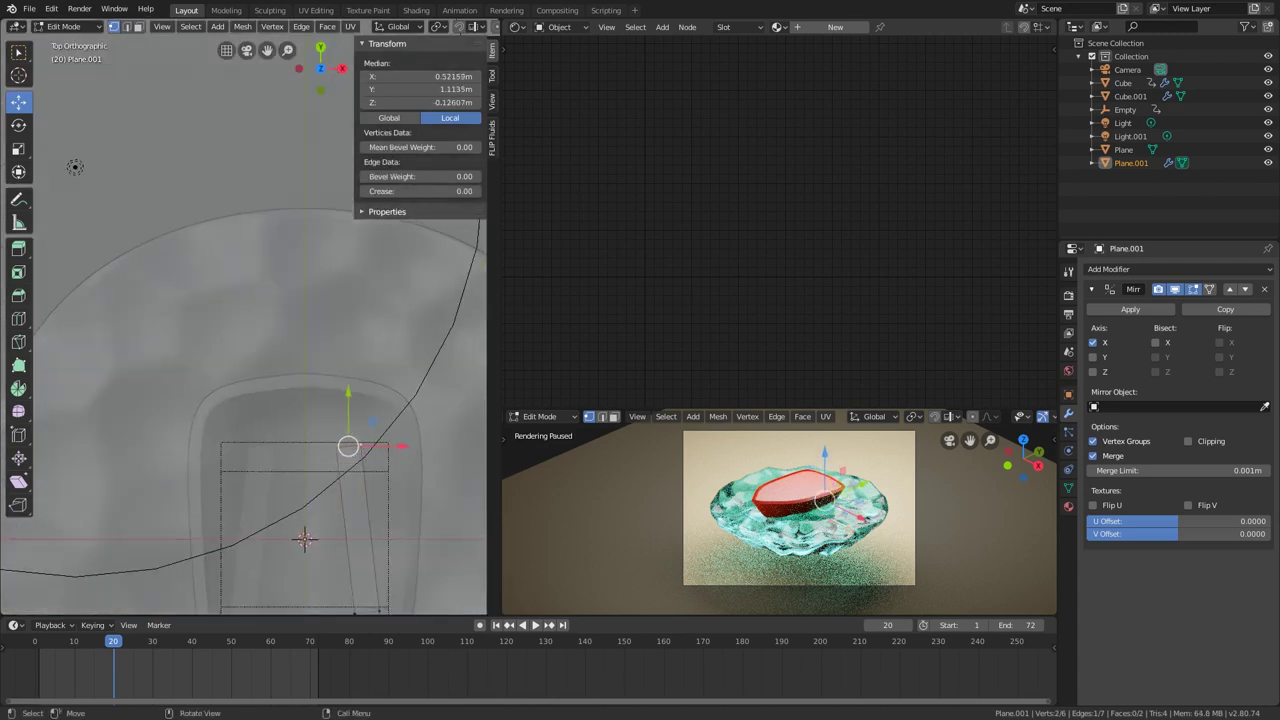
pyautogui.click(1195, 441)
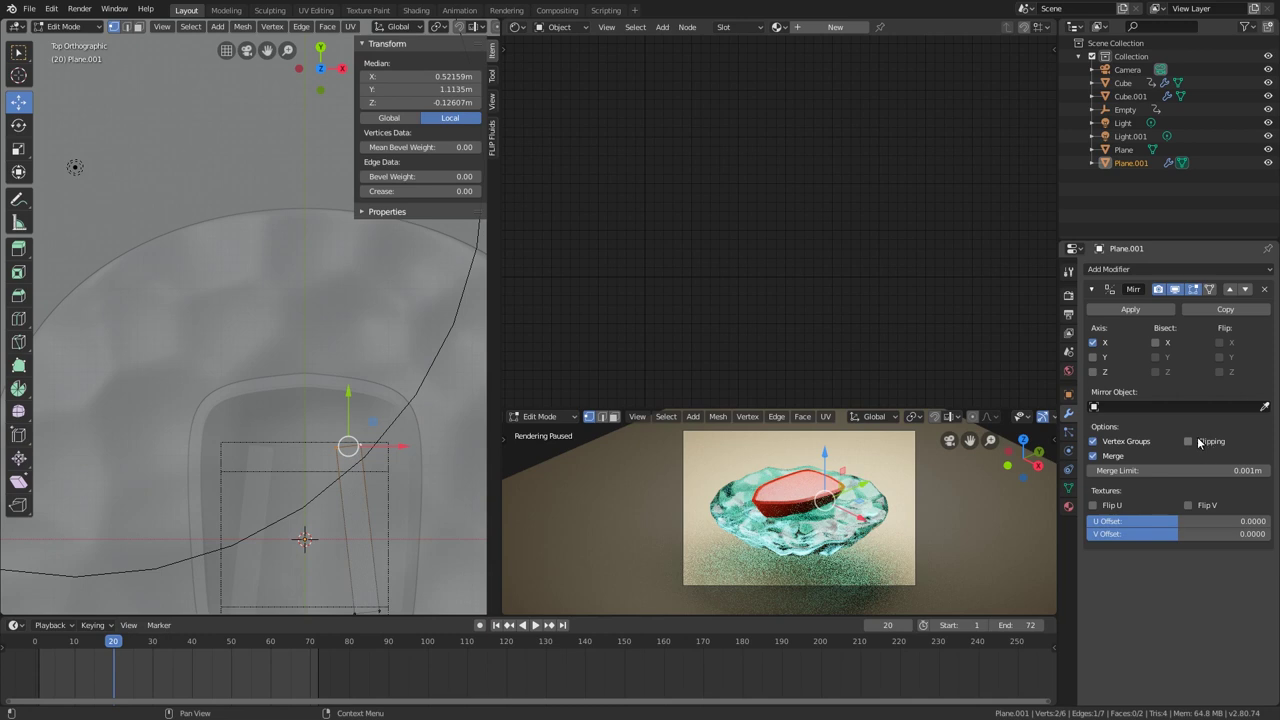
pyautogui.click(400, 451)
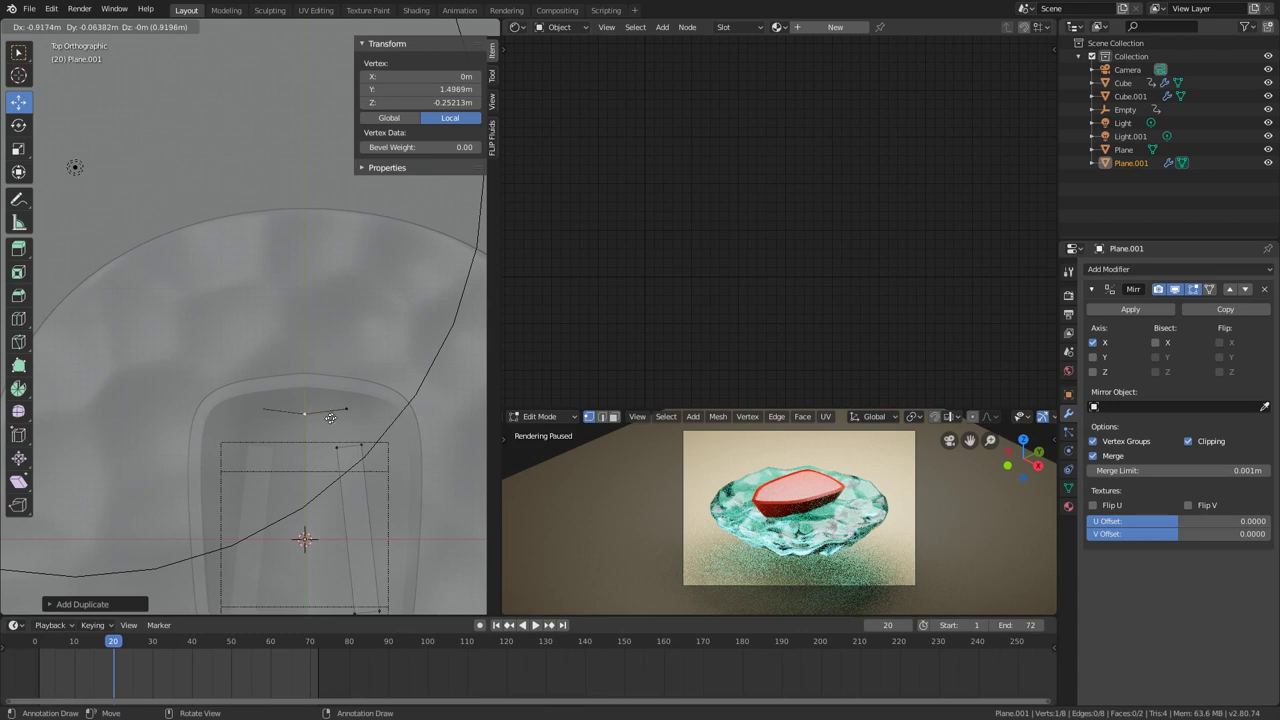
pyautogui.keyDown('shift'); pyautogui.click(347, 410); pyautogui.keyUp('shift')
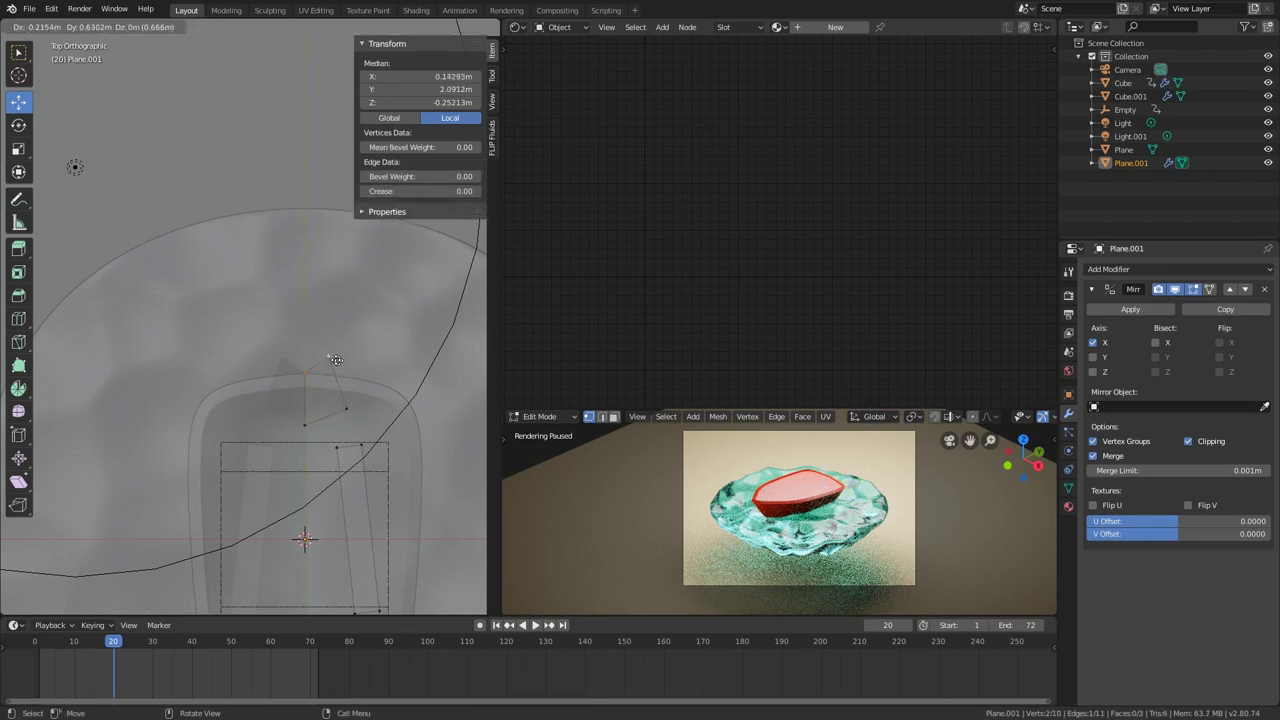
pyautogui.moveTo(333, 368); pyautogui.dragTo(289, 365, button='middle')
pyautogui.press('KP_3')
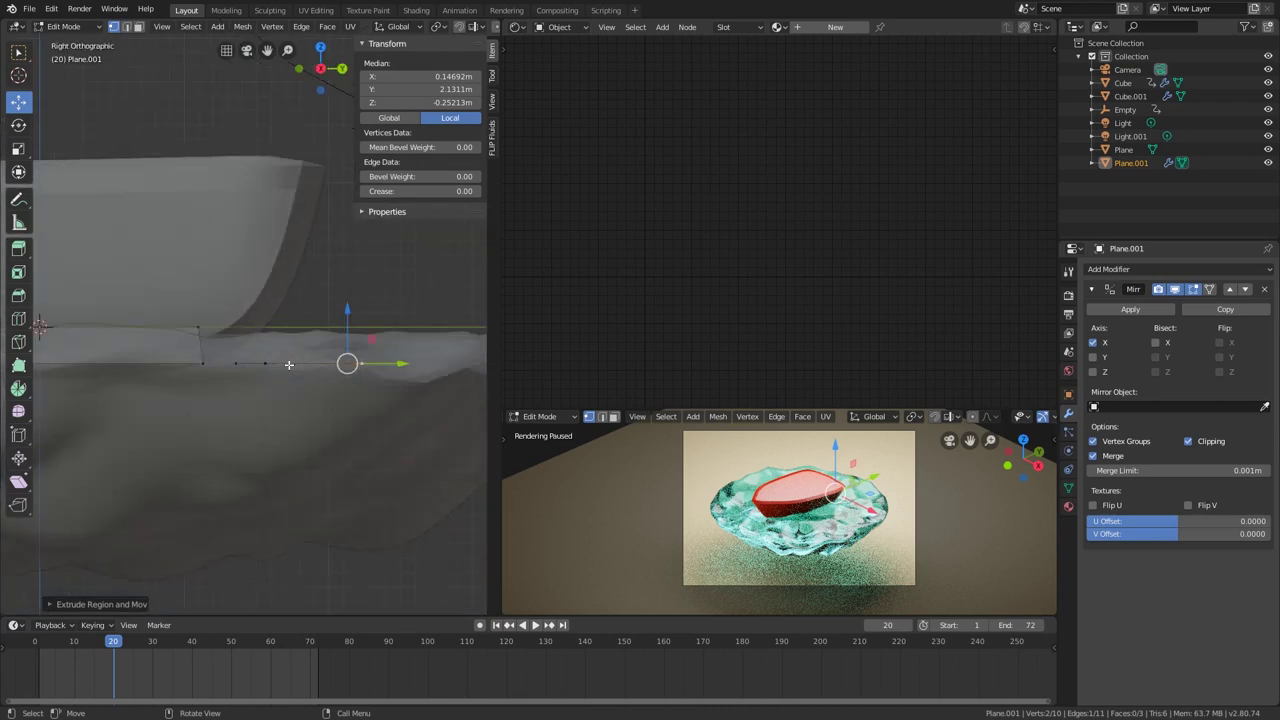
# - Adjust the stern piece's vertices in side view, then turn X-ray off and return to Object Mode
pyautogui.hotkey('alt', 'a')
pyautogui.click(298, 362)
pyautogui.rightClick(298, 363)
pyautogui.click(380, 403)
pyautogui.moveTo(380, 403); pyautogui.dragTo(319, 360, button='middle')
pyautogui.click(329, 391)
pyautogui.hotkey('alt', 'z')
pyautogui.press('Tab')
pyautogui.scroll(-2, 318, 358)
pyautogui.moveTo(95, 345); pyautogui.dragTo(354, 383, button='middle')
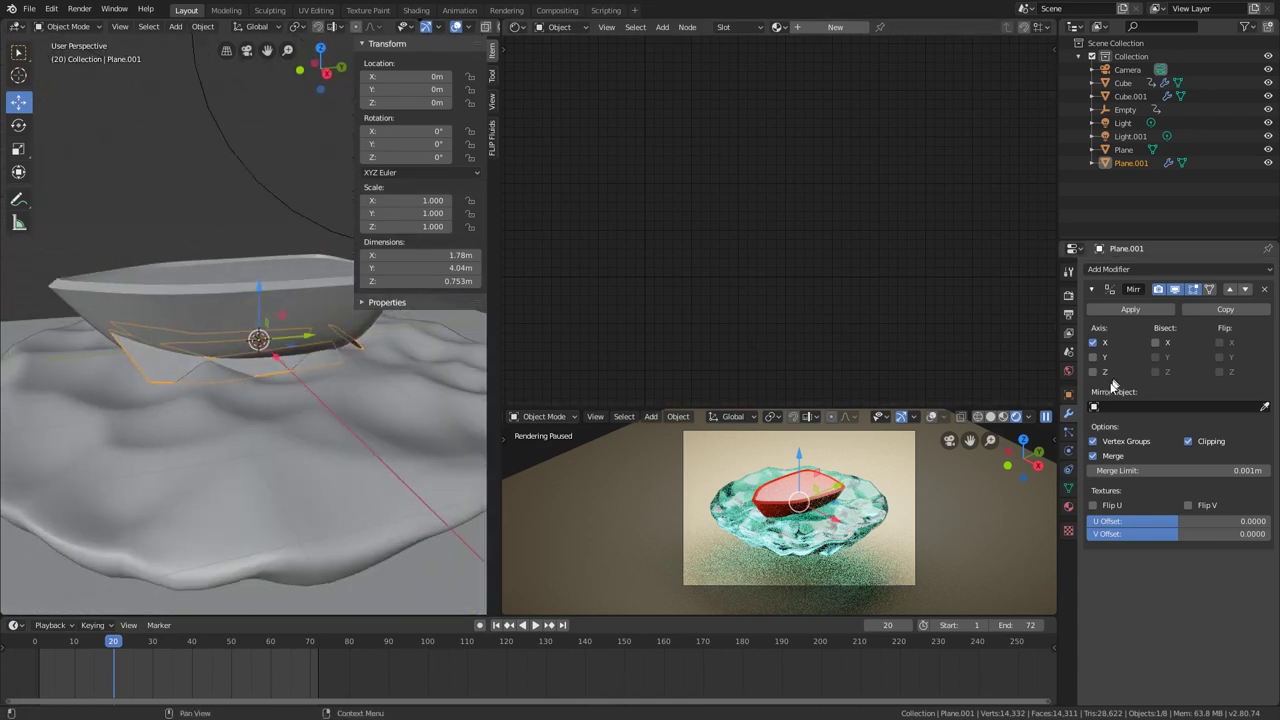
# - Add a particle system to the splash mesh and play the animation to preview the emission
pyautogui.click(1069, 433)
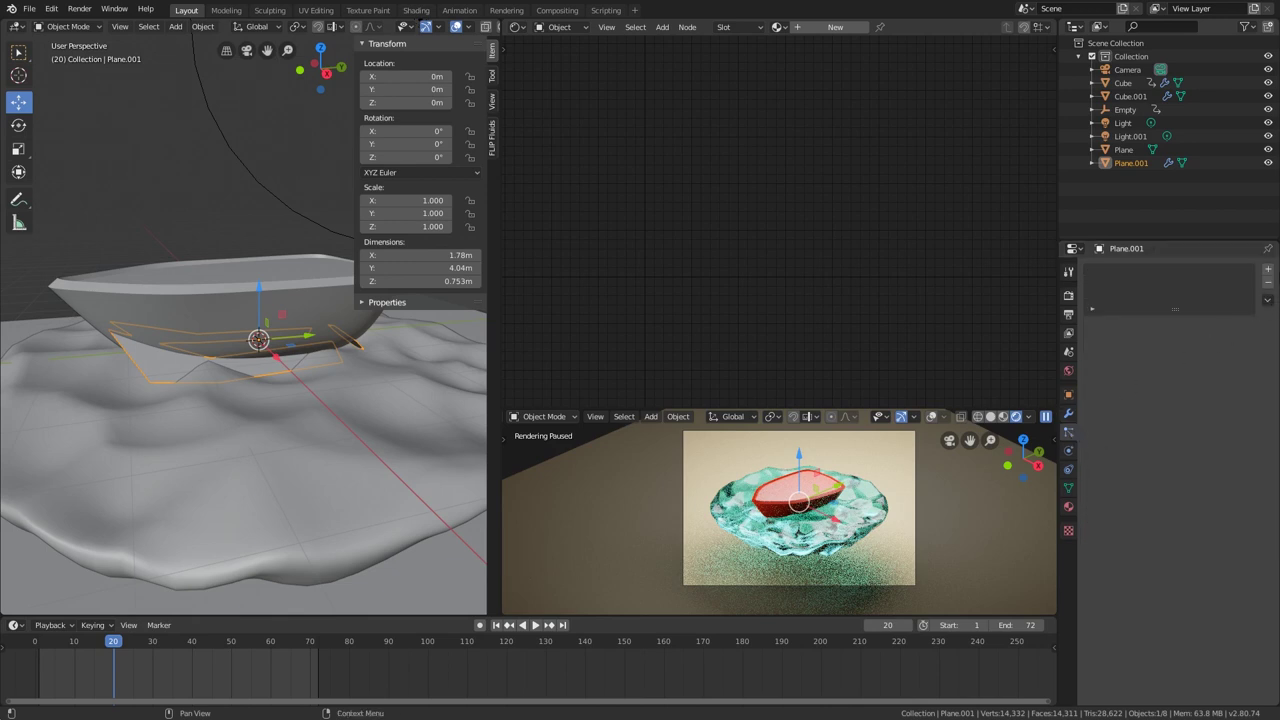
pyautogui.click(1268, 271)
pyautogui.press('space')
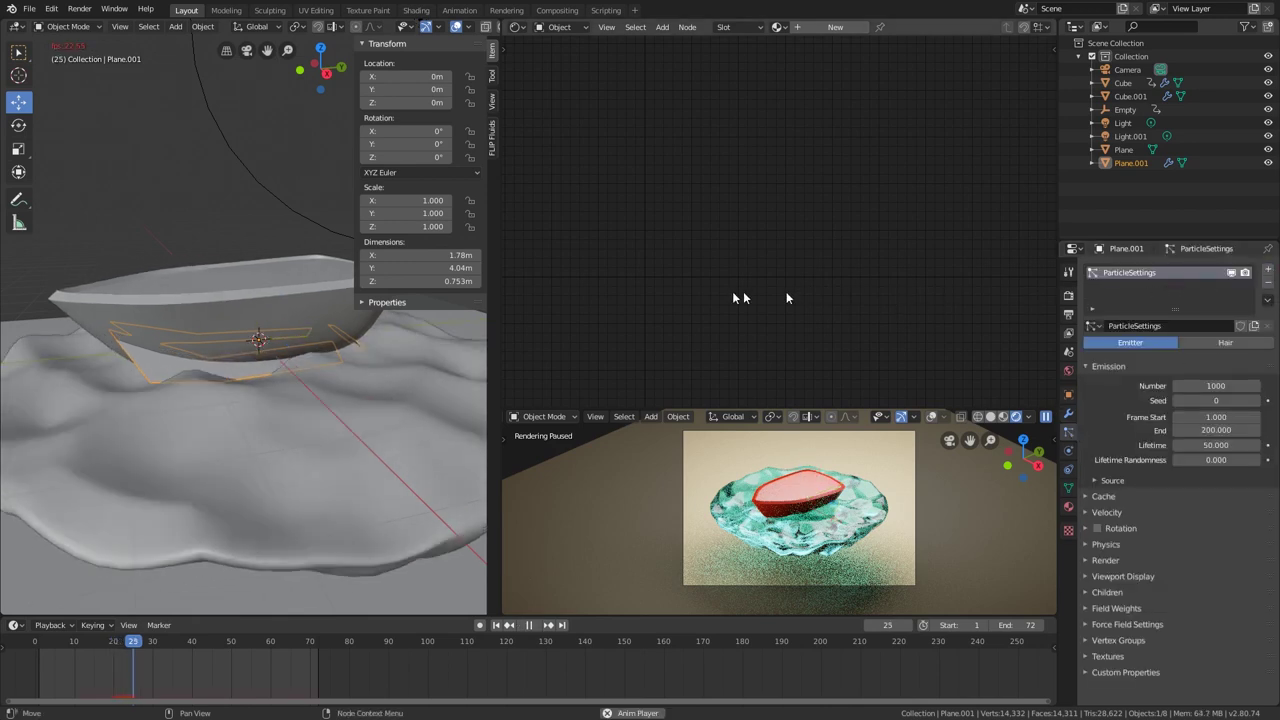
pyautogui.moveTo(133, 362); pyautogui.dragTo(226, 414, button='middle')
# - Stop playback and set the alpha of the water material's viewport display color to about 0.76
pyautogui.click(280, 423)
pyautogui.press('space')
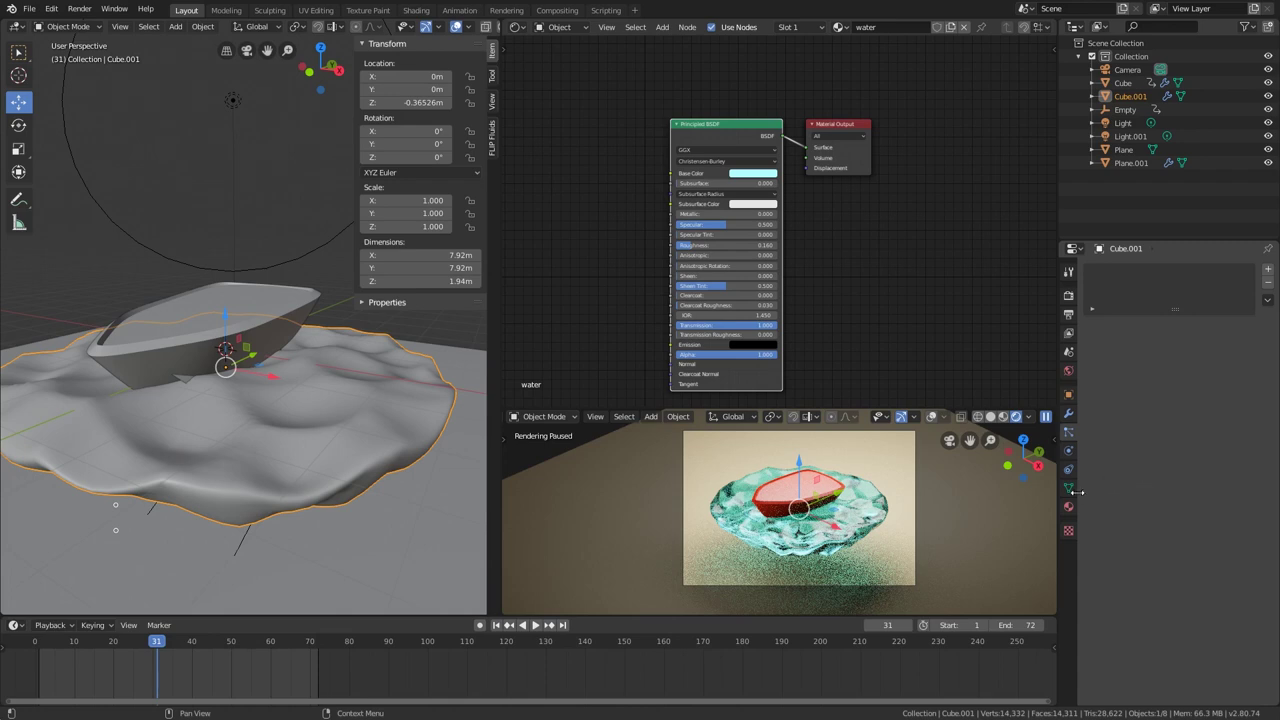
pyautogui.click(1068, 506)
pyautogui.scroll(-5, 1204, 532)
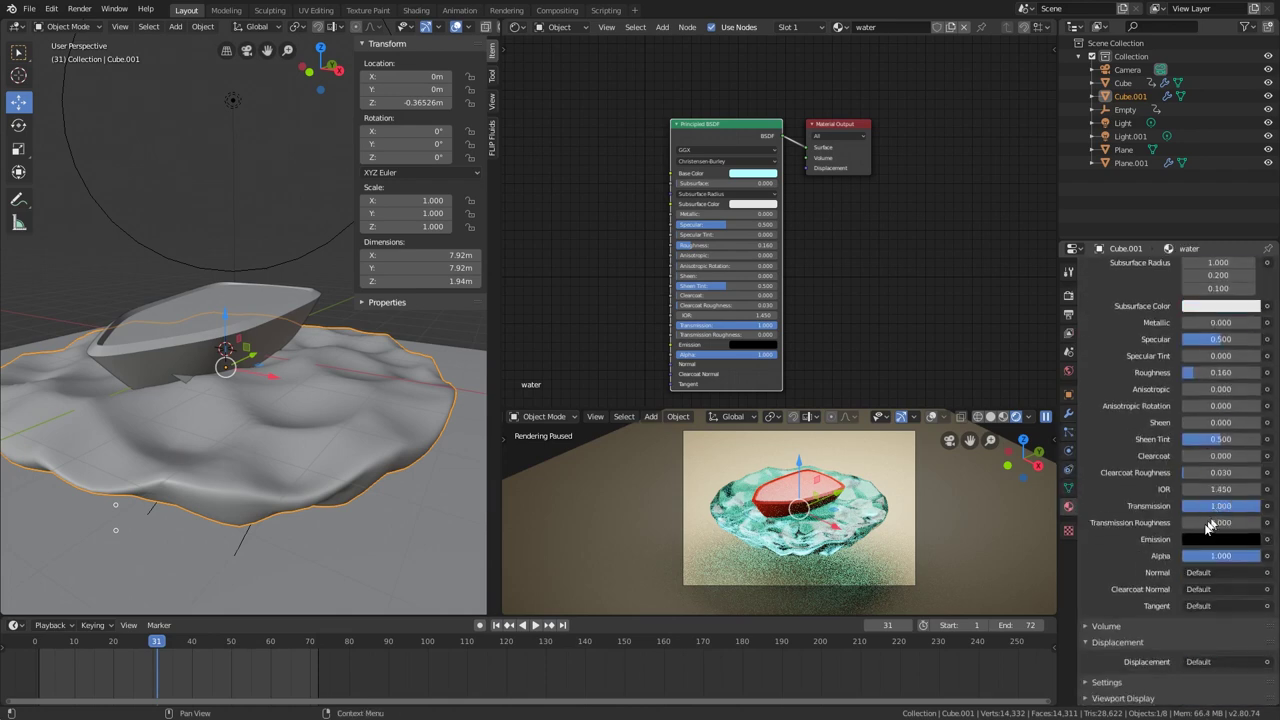
pyautogui.scroll(-2, 1131, 703)
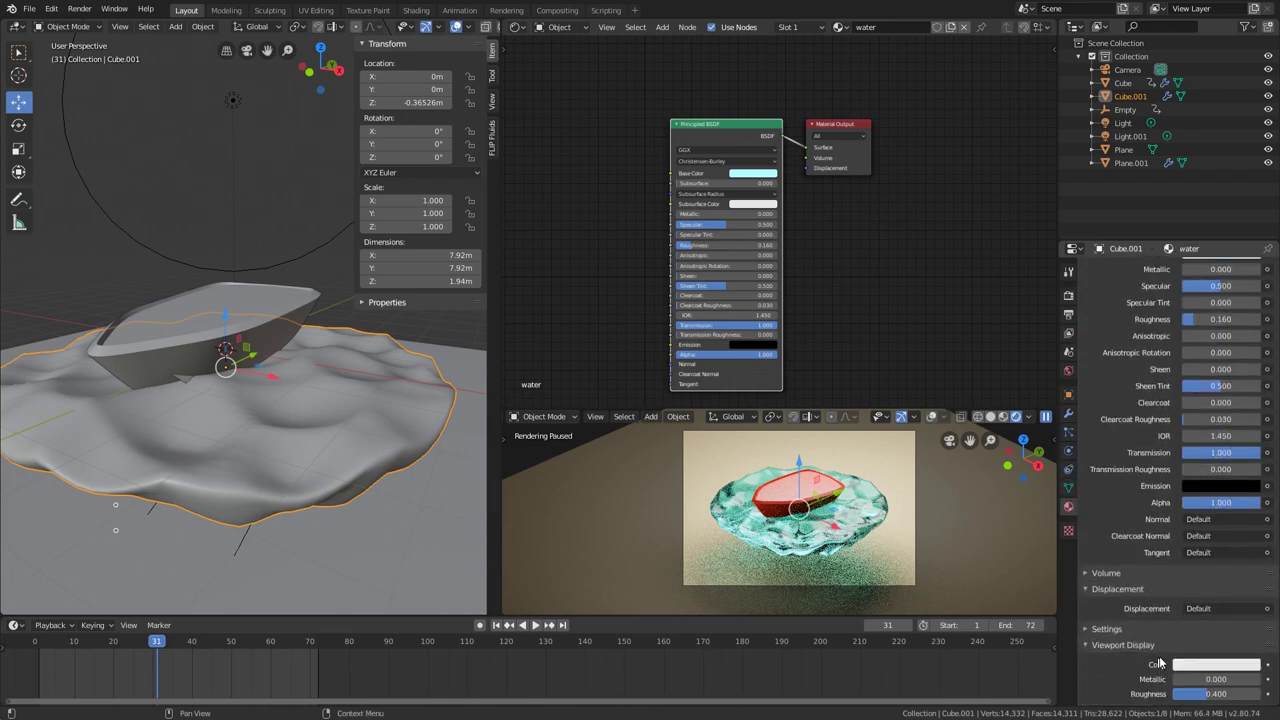
pyautogui.click(1177, 667)
pyautogui.moveTo(1224, 645); pyautogui.dragTo(1202, 645)
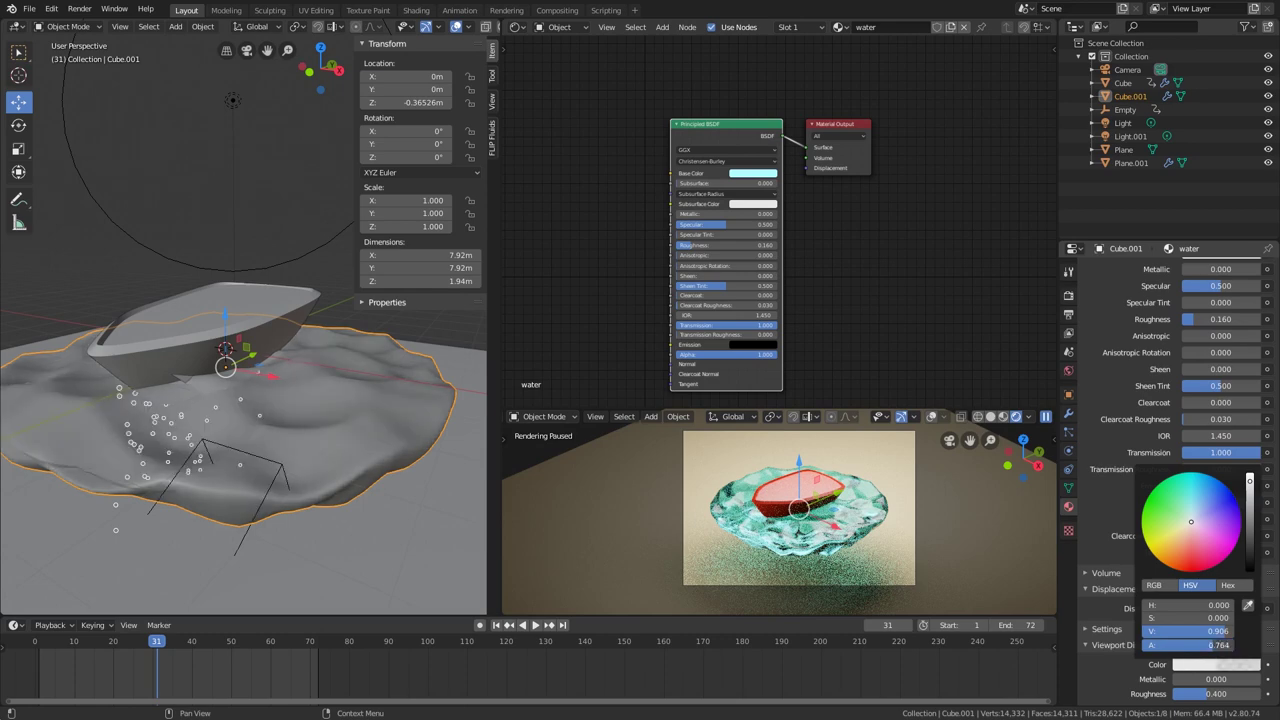
# - Select the splash mesh during playback and enable Use Modifier Stack in its particle emission source, then stop playback
pyautogui.moveTo(256, 368)
pyautogui.mouseDown(button='middle')
pyautogui.moveTo(242, 358)
pyautogui.moveTo(249, 317)
pyautogui.moveTo(229, 326)
pyautogui.moveTo(345, 356)
pyautogui.moveTo(254, 367)
pyautogui.mouseUp(button='middle')
pyautogui.press('space')
pyautogui.click(254, 368)
pyautogui.click(252, 385)
pyautogui.click(264, 368)
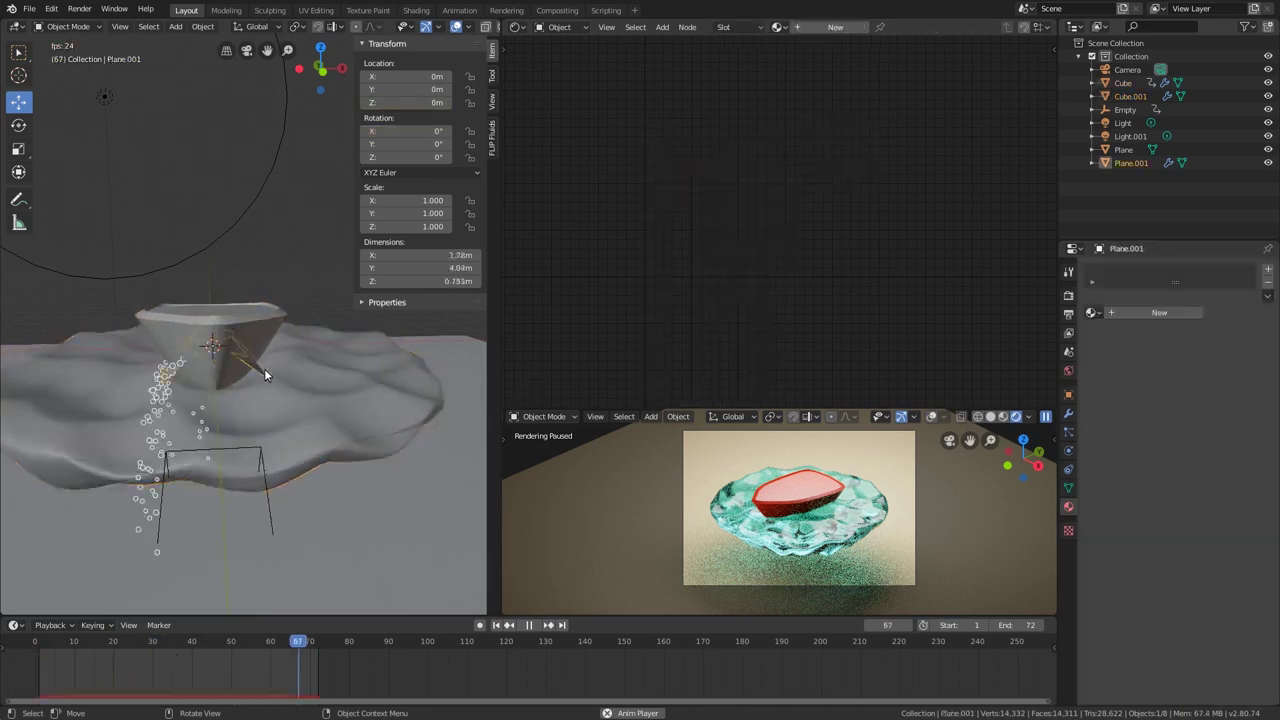
pyautogui.click(1069, 432)
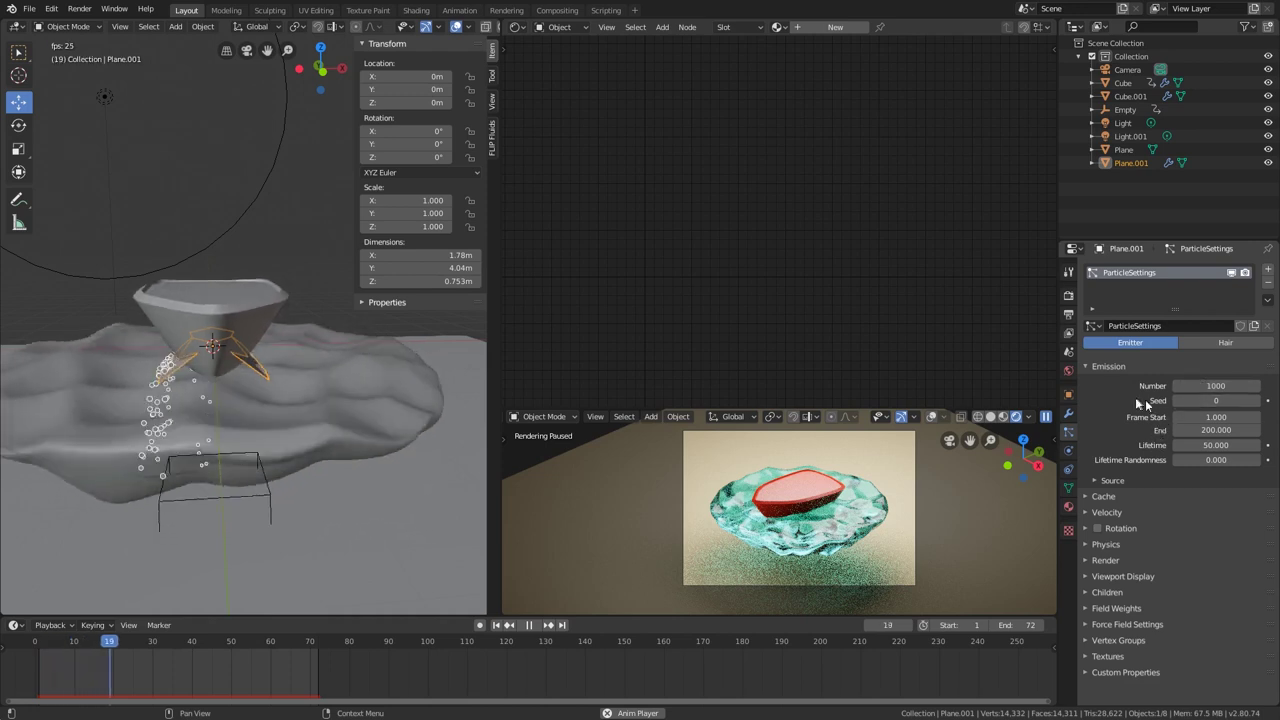
pyautogui.click(1108, 480)
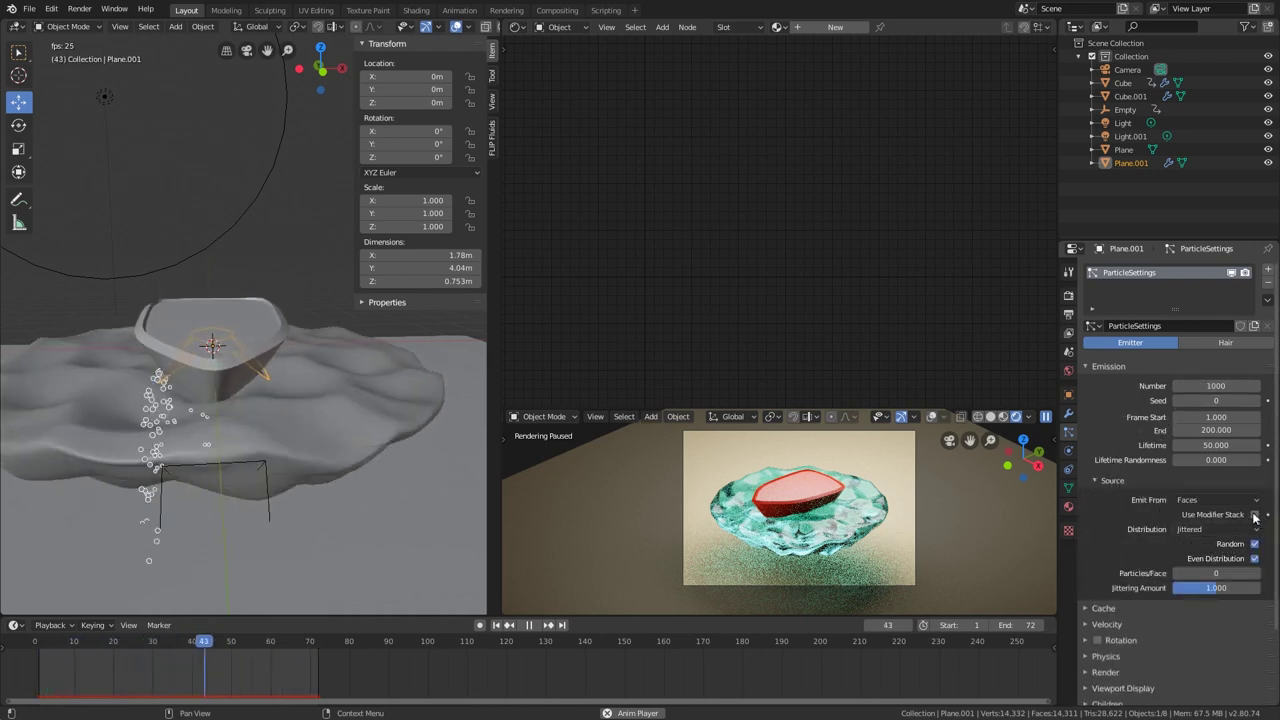
pyautogui.moveTo(327, 418); pyautogui.dragTo(354, 400, button='middle')
pyautogui.press('space')
# - At frame 20, parent the splash mesh to the boat with Object (Keep Transform) and play the animation to check it
pyautogui.moveTo(129, 640)
pyautogui.mouseDown()
pyautogui.moveTo(49, 640)
pyautogui.moveTo(115, 648)
pyautogui.mouseUp()
pyautogui.moveTo(330, 415); pyautogui.dragTo(264, 422, button='middle')
pyautogui.scroll(1, 190, 331)
pyautogui.keyDown('shift'); pyautogui.click(189, 327); pyautogui.keyUp('shift')
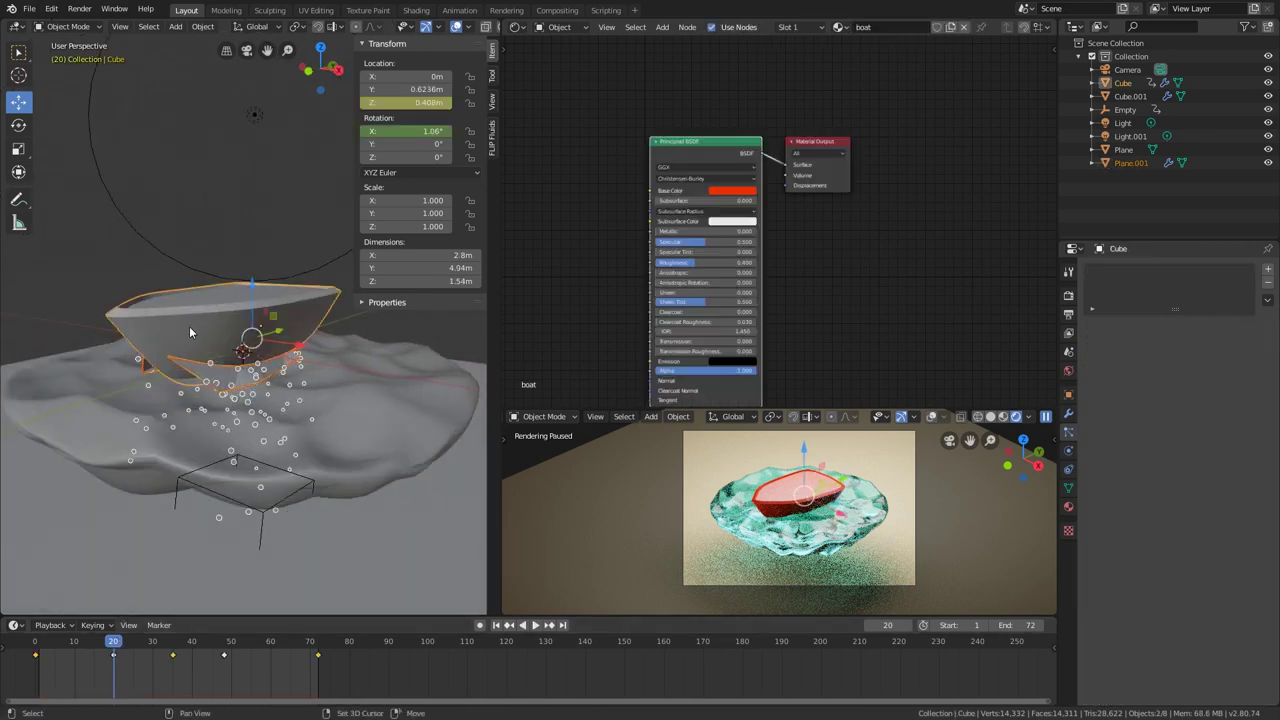
pyautogui.hotkey('ctrl', 'p')
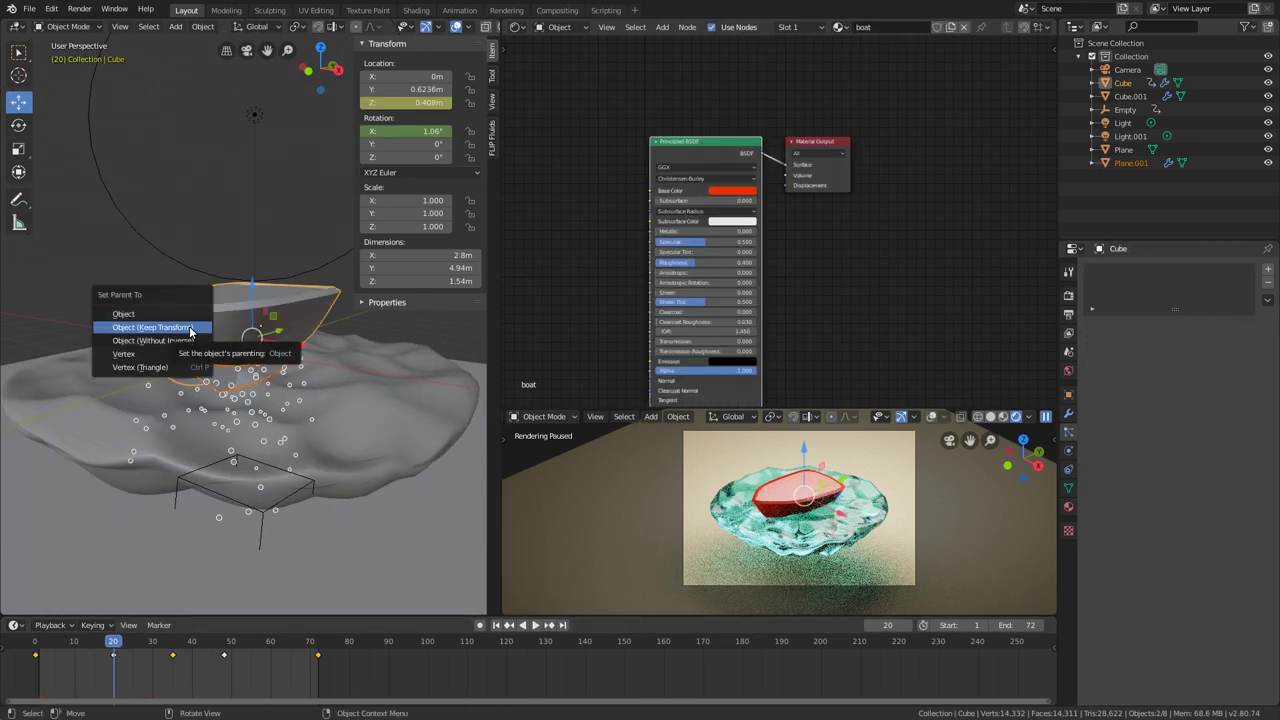
pyautogui.click(190, 327)
pyautogui.press('space')
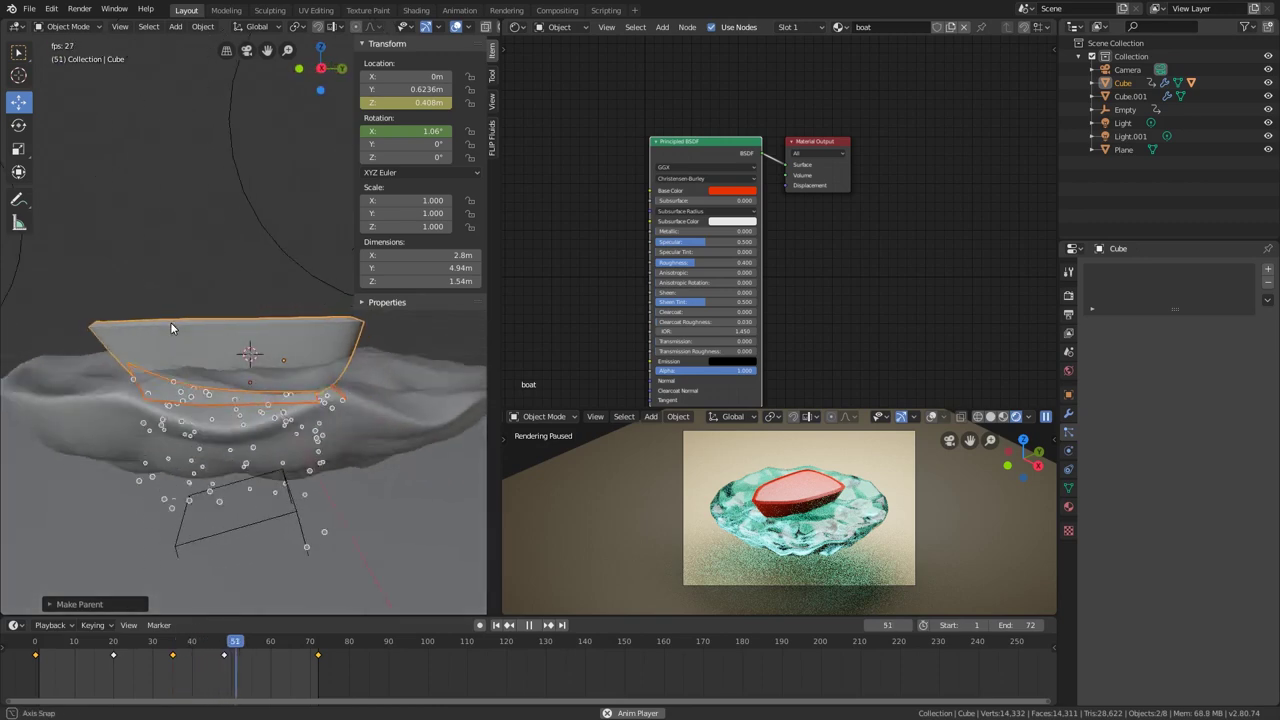
pyautogui.moveTo(171, 328); pyautogui.dragTo(278, 370, button='middle')
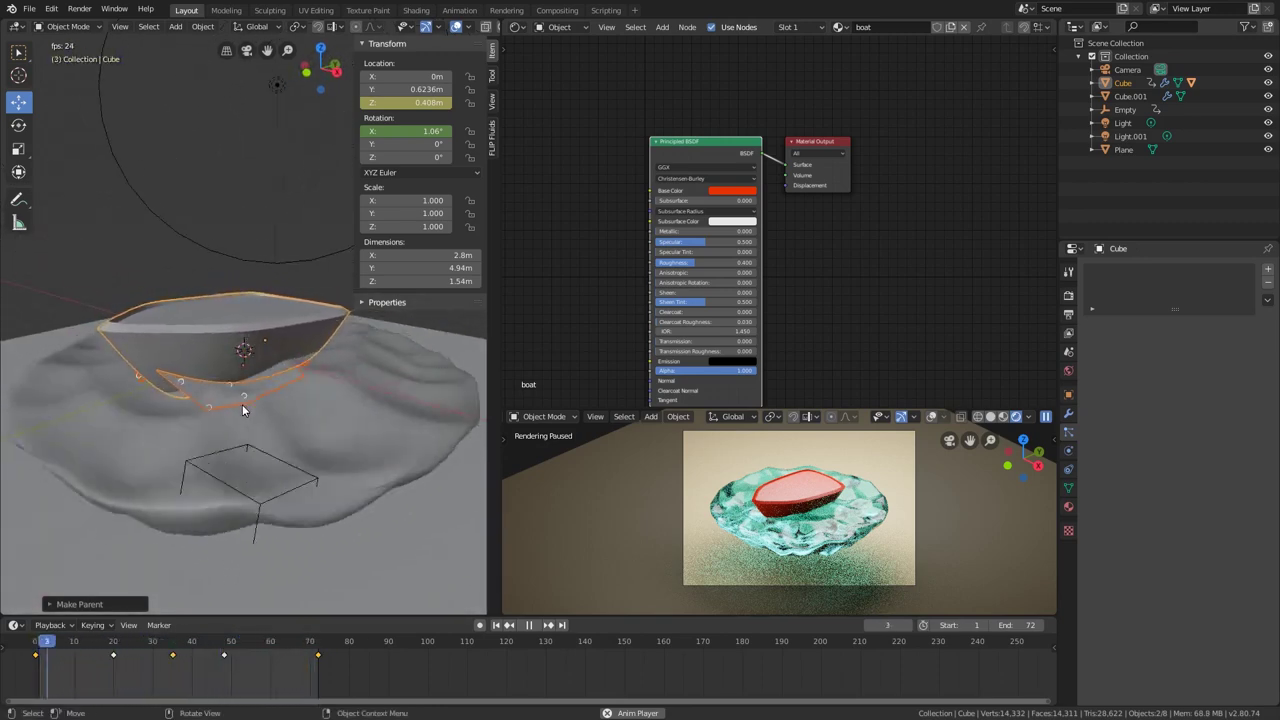
# - Reselect the splash mesh and set its particles' Normal velocity to 5 m/s
pyautogui.click(243, 409)
pyautogui.click(241, 401)
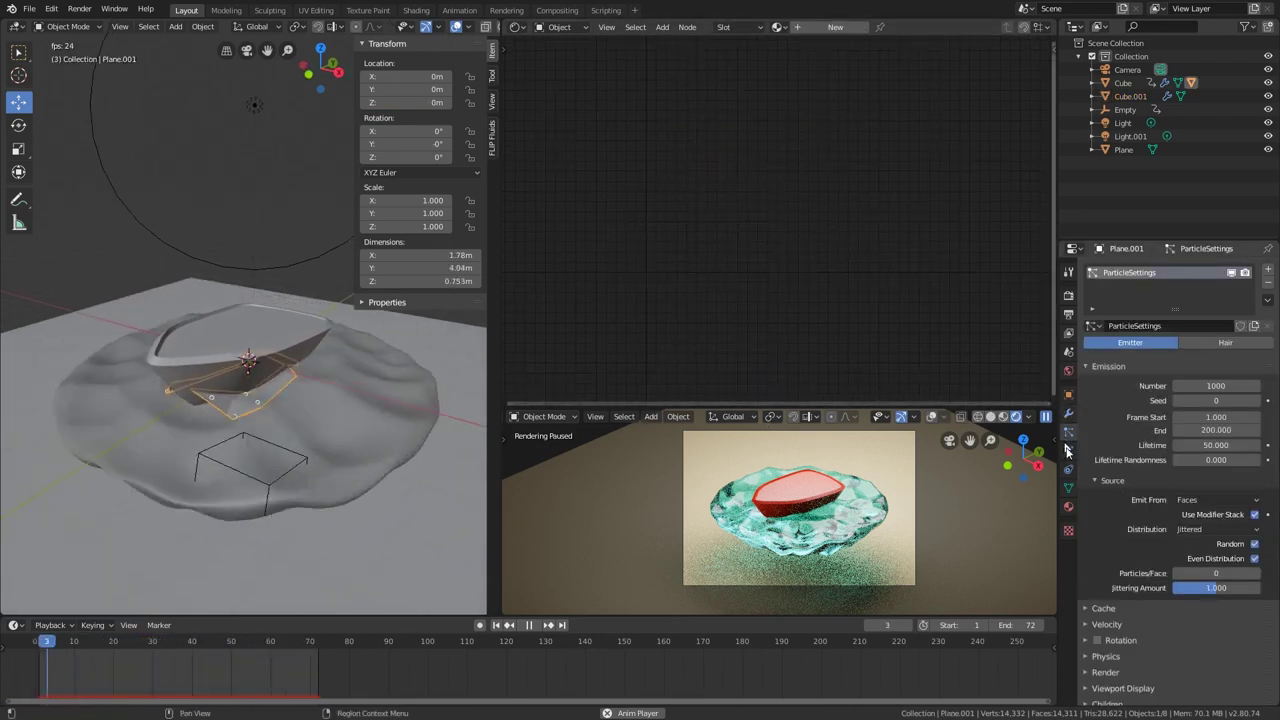
pyautogui.click(1107, 624)
pyautogui.scroll(-3, 1136, 602)
pyautogui.moveTo(1215, 566)
pyautogui.mouseDown()
pyautogui.moveTo(1275, 563)
pyautogui.moveTo(1232, 563)
pyautogui.mouseUp()
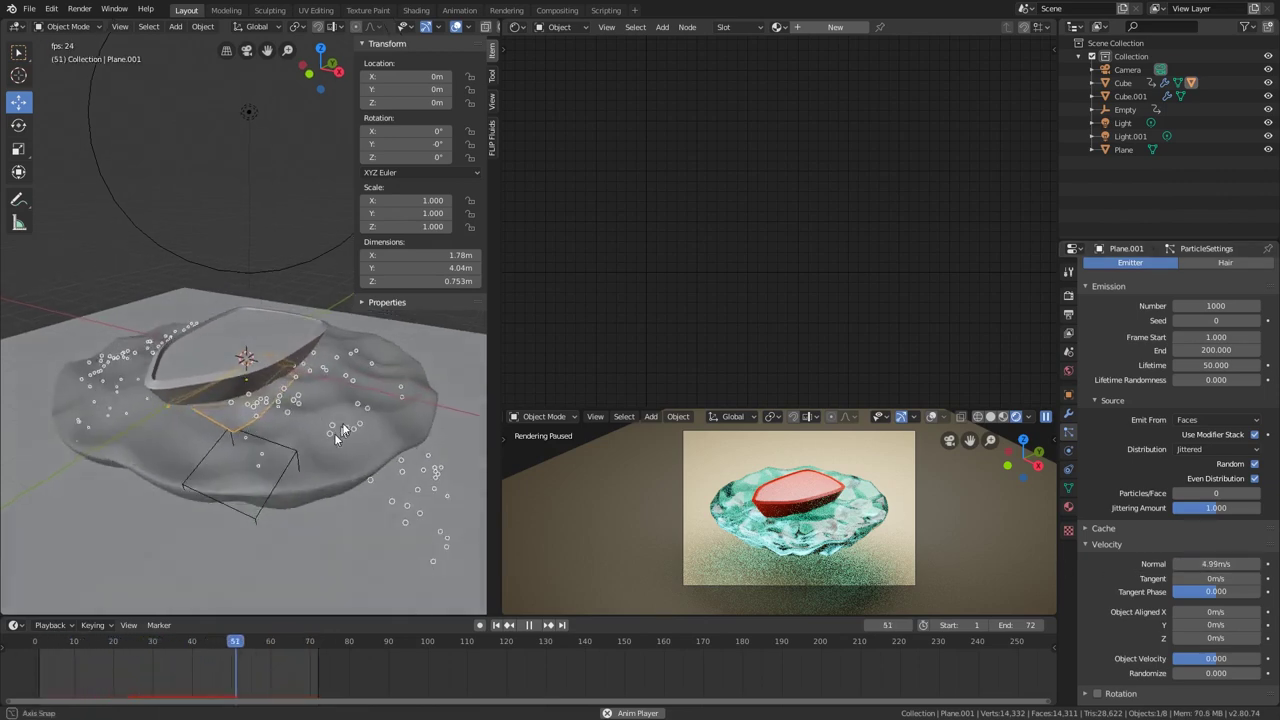
pyautogui.moveTo(349, 418); pyautogui.dragTo(394, 434, button='middle')
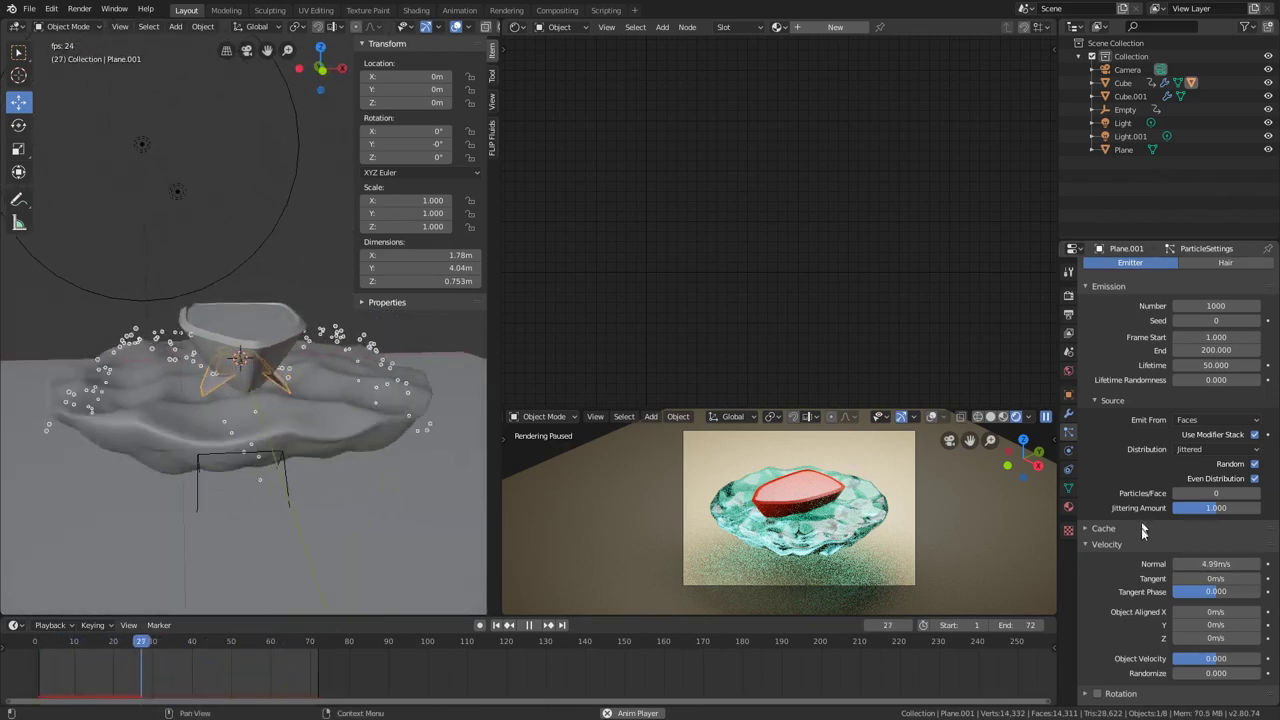
pyautogui.moveTo(1215, 564)
pyautogui.mouseDown()
pyautogui.moveTo(1262, 564)
pyautogui.moveTo(1216, 564)
pyautogui.mouseUp()
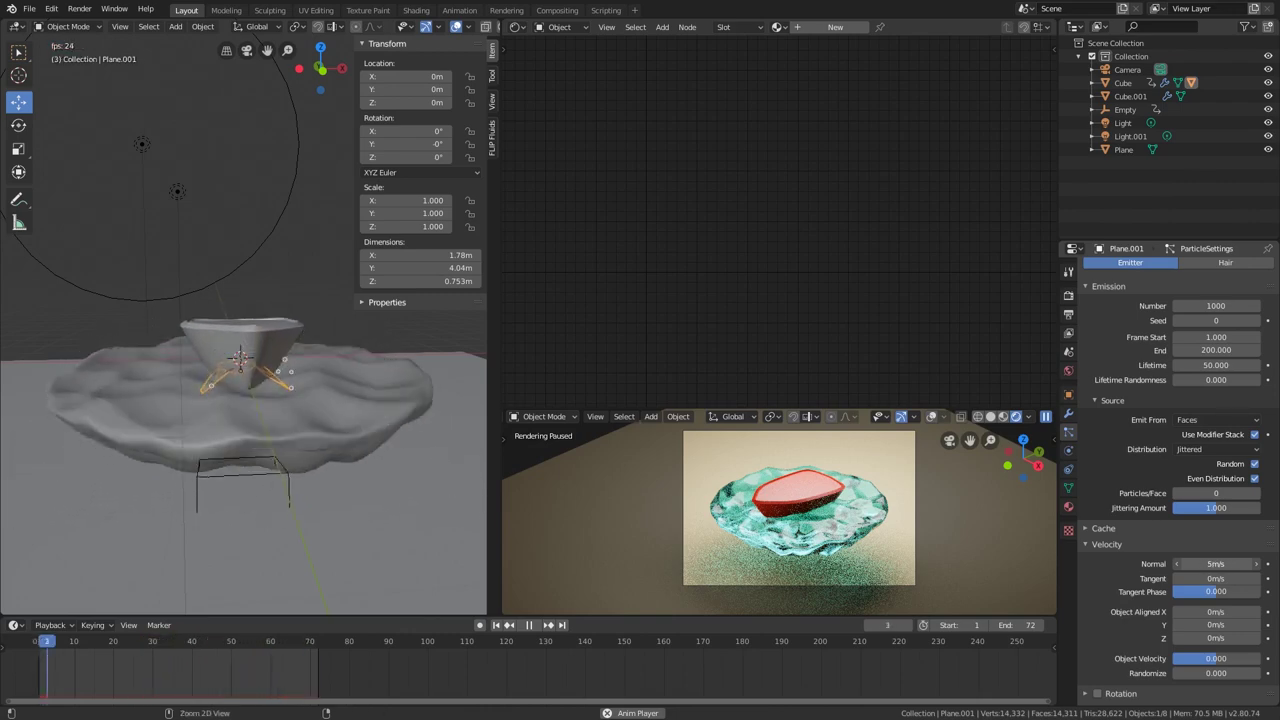
# - Stop playback, apply a searched operator to the splash mesh's small end face in Edit Mode, and replay the animation in Object Mode
pyautogui.moveTo(196, 356); pyautogui.dragTo(310, 427, button='middle')
pyautogui.scroll(3, 261, 382)
pyautogui.press('space')
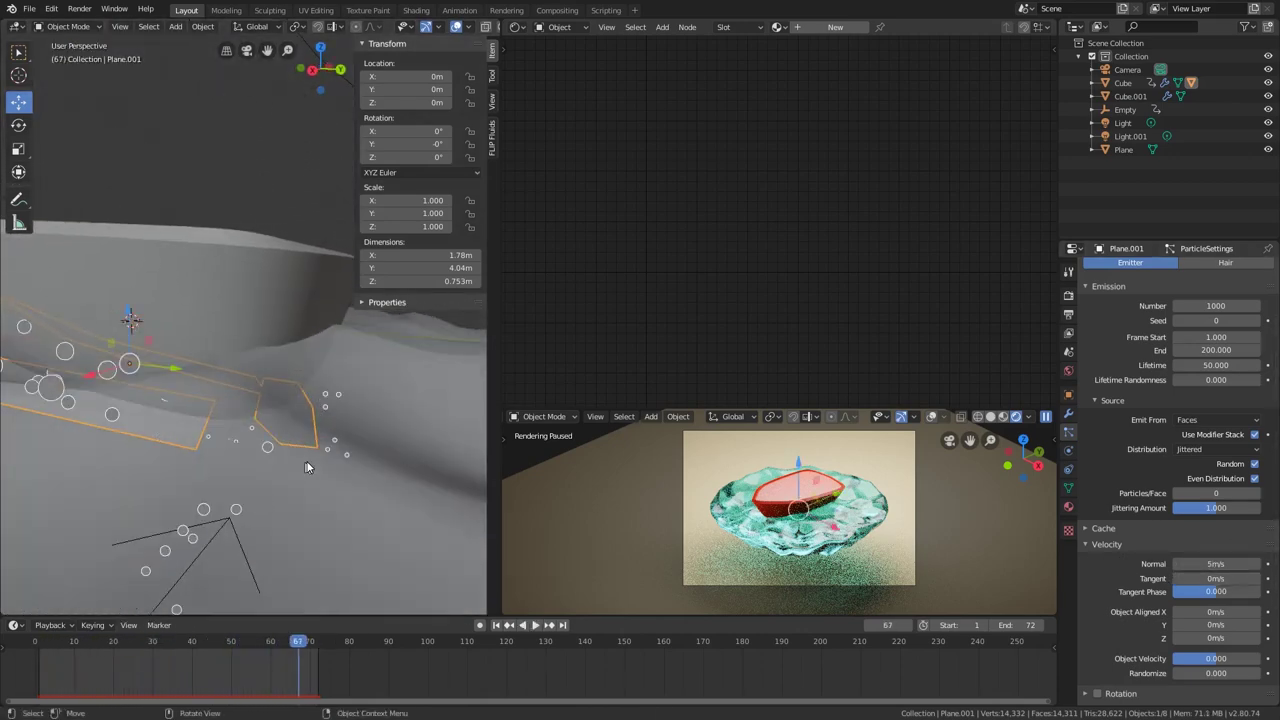
pyautogui.press('Tab')
pyautogui.click(272, 448)
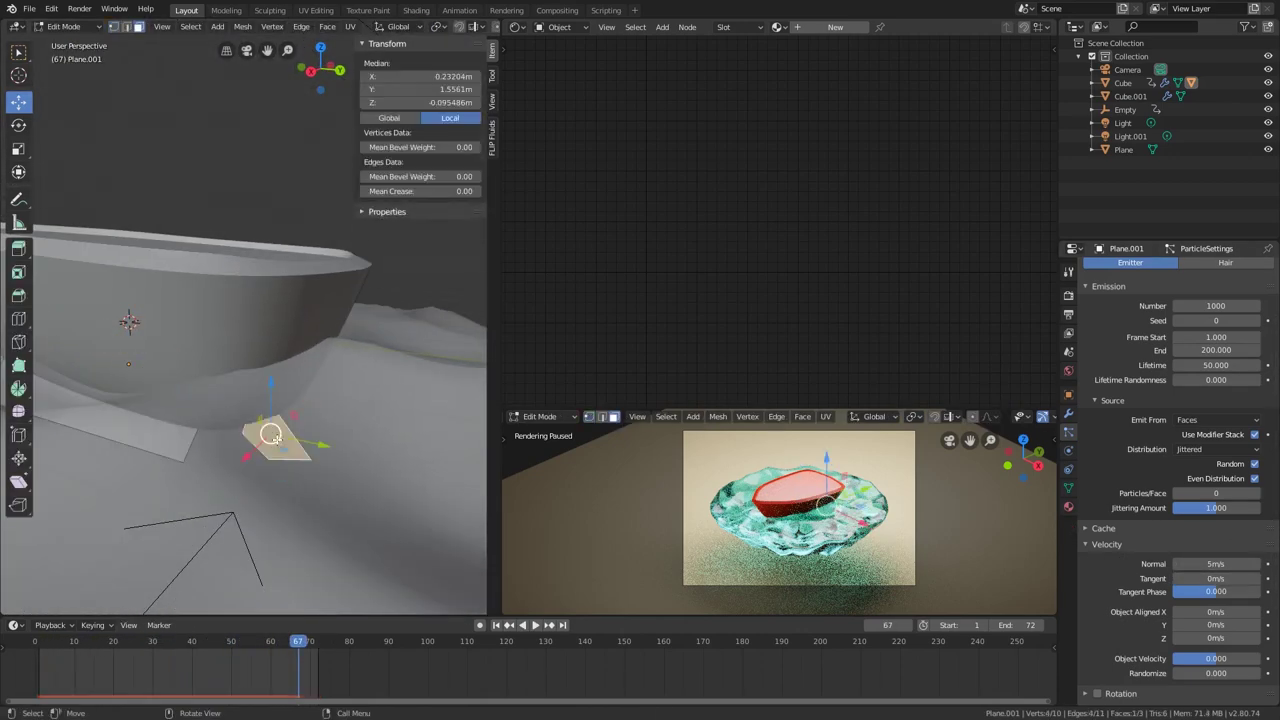
pyautogui.press('F3')
pyautogui.press('Return')
pyautogui.press('Tab')
pyautogui.scroll(-4, 276, 437)
pyautogui.press('space')
pyautogui.moveTo(280, 434); pyautogui.dragTo(271, 480, button='middle')
pyautogui.moveTo(80, 545); pyautogui.dragTo(256, 408, button='middle')
pyautogui.keyDown('shift'); pyautogui.moveTo(288, 463); pyautogui.dragTo(317, 449, button='middle'); pyautogui.keyUp('shift')
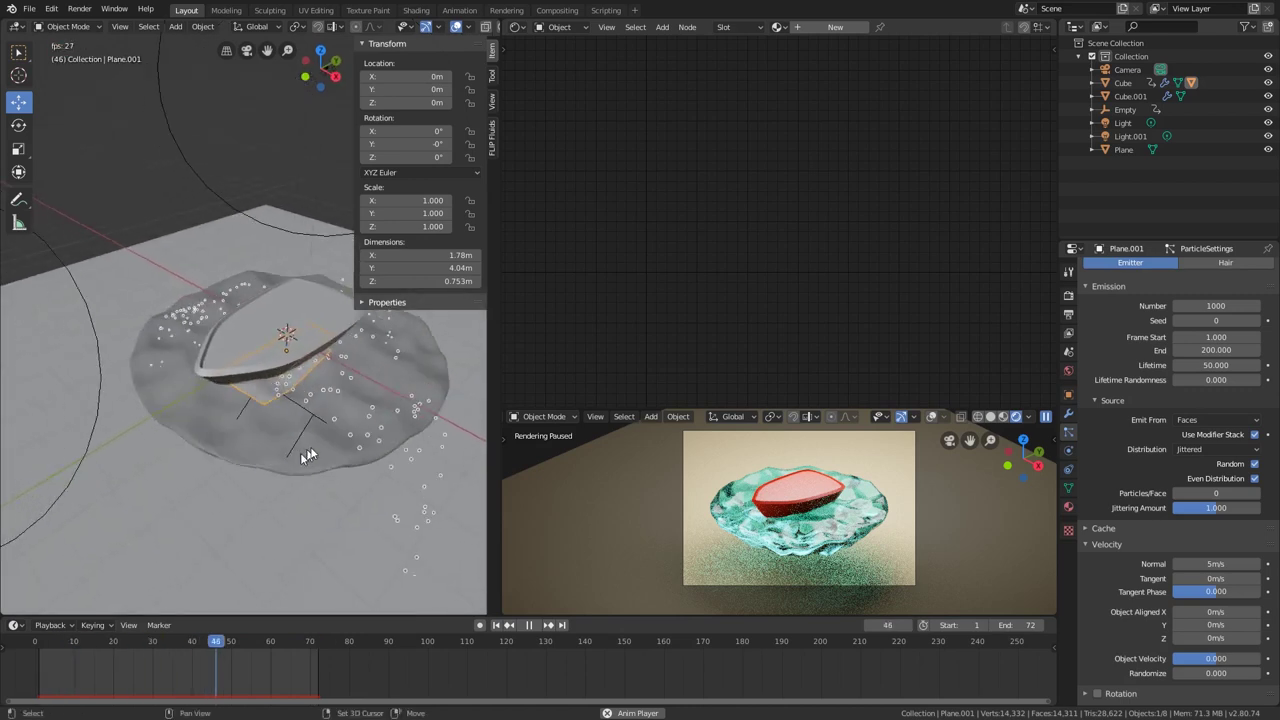
# - Add a Wind force field at the centre of the scene while the animation plays
pyautogui.hotkey('shift', 'a')
pyautogui.moveTo(309, 437)
pyautogui.moveTo(268, 657)
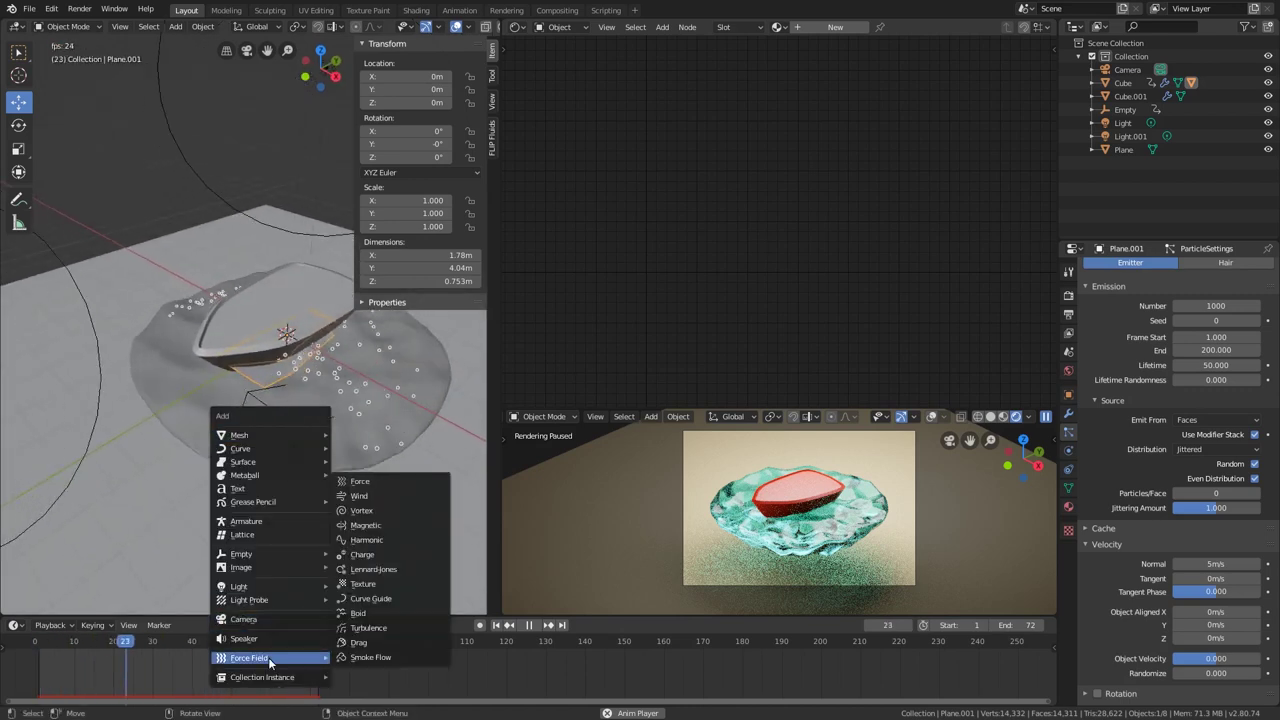
pyautogui.click(372, 480)
pyautogui.moveTo(340, 418); pyautogui.dragTo(352, 364, button='middle')
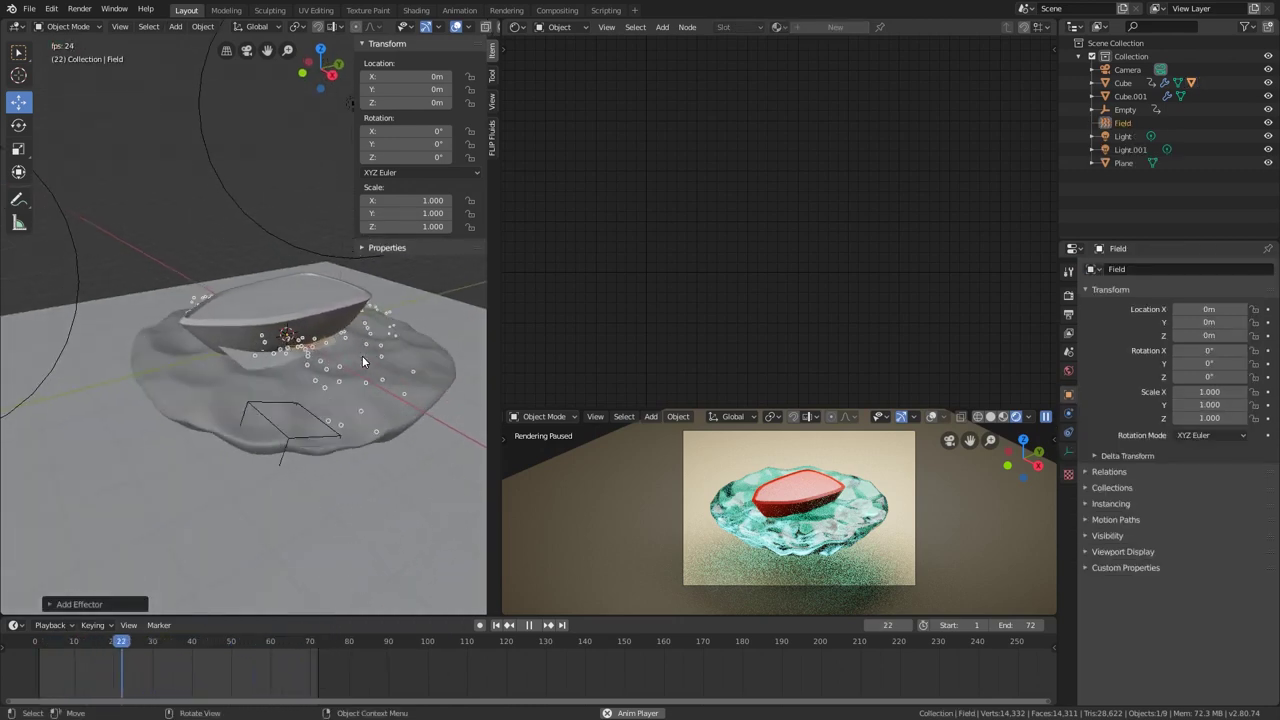
# - Move the wind field along Y to about -5.11 m and rotate it -90° about X so it faces the boat
pyautogui.press('g')
pyautogui.press('y')
pyautogui.click(164, 447)
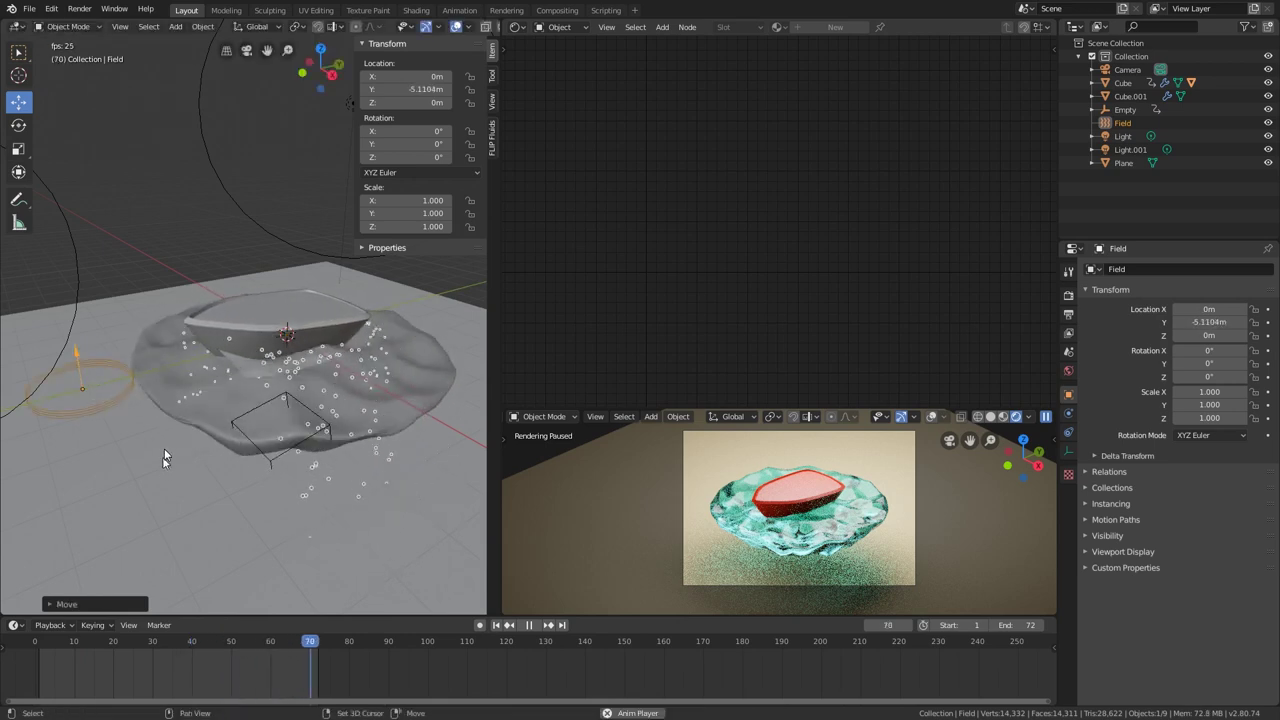
pyautogui.moveTo(164, 447); pyautogui.dragTo(281, 402, button='middle')
pyautogui.press('r')
pyautogui.press('x')
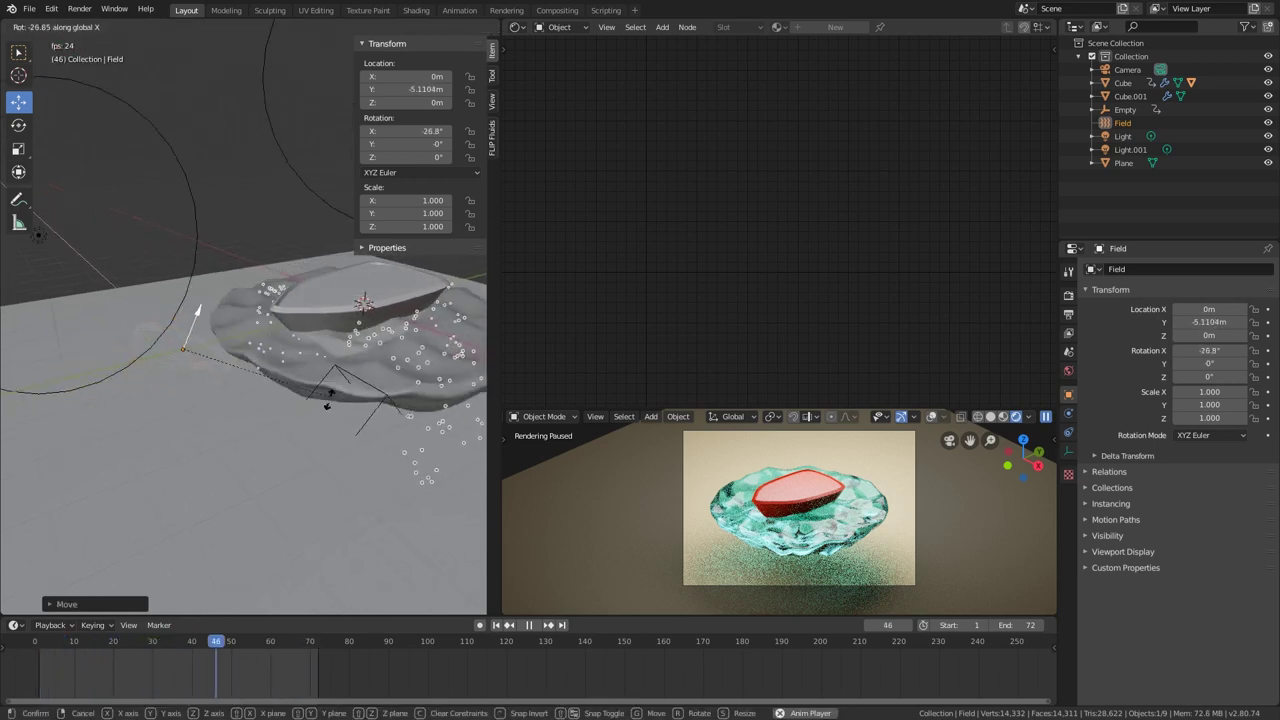
pyautogui.click(206, 489)
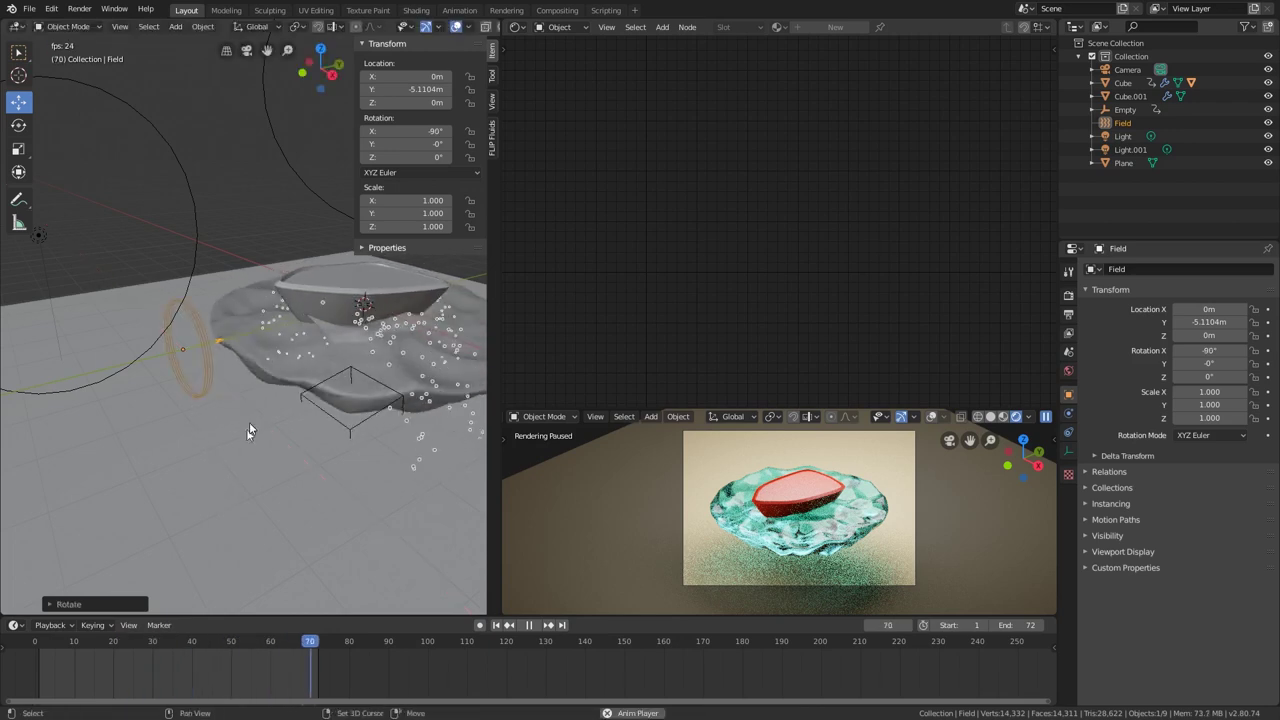
# - Set the wind force field's Strength to 22.5 in its physics settings and check how the particles blow back
pyautogui.moveTo(364, 408); pyautogui.dragTo(633, 385, button='middle')
pyautogui.click(1068, 432)
pyautogui.click(1068, 413)
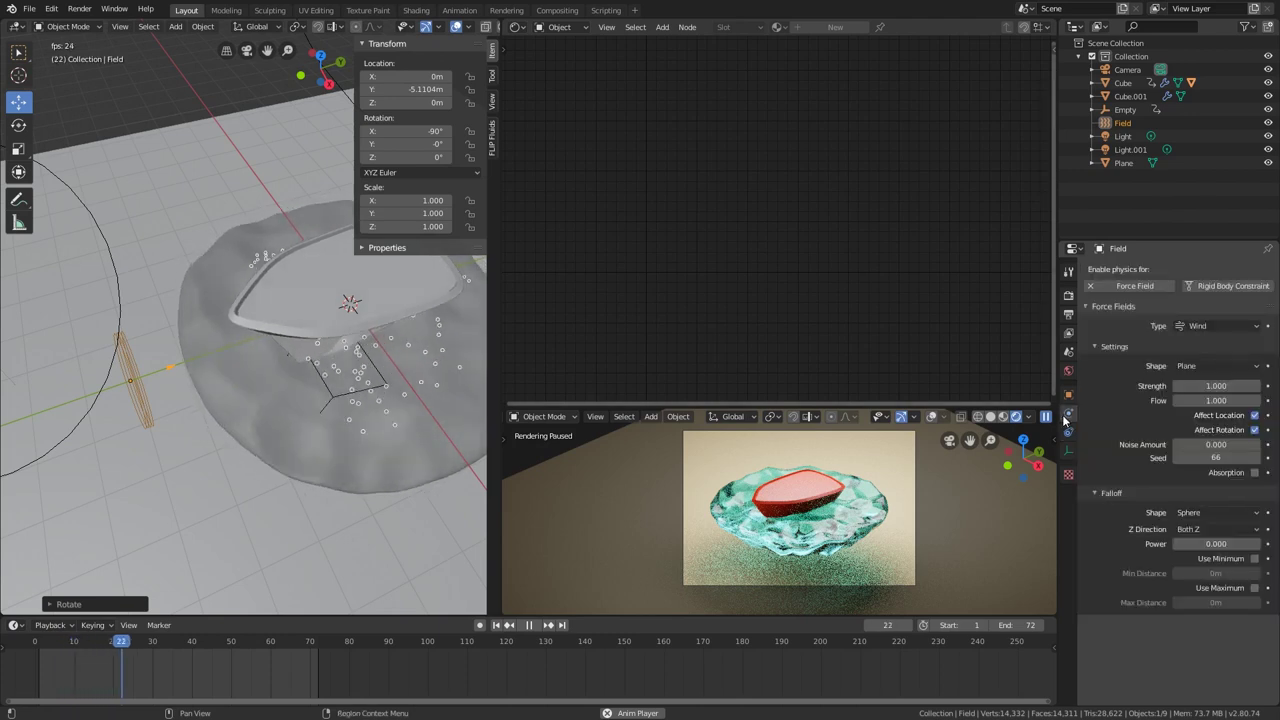
pyautogui.moveTo(1218, 386)
pyautogui.mouseDown()
pyautogui.moveTo(1278, 385)
pyautogui.moveTo(1136, 388)
pyautogui.mouseUp()
pyautogui.scroll(-1, 328, 410)
pyautogui.moveTo(326, 412); pyautogui.dragTo(311, 328, button='middle')
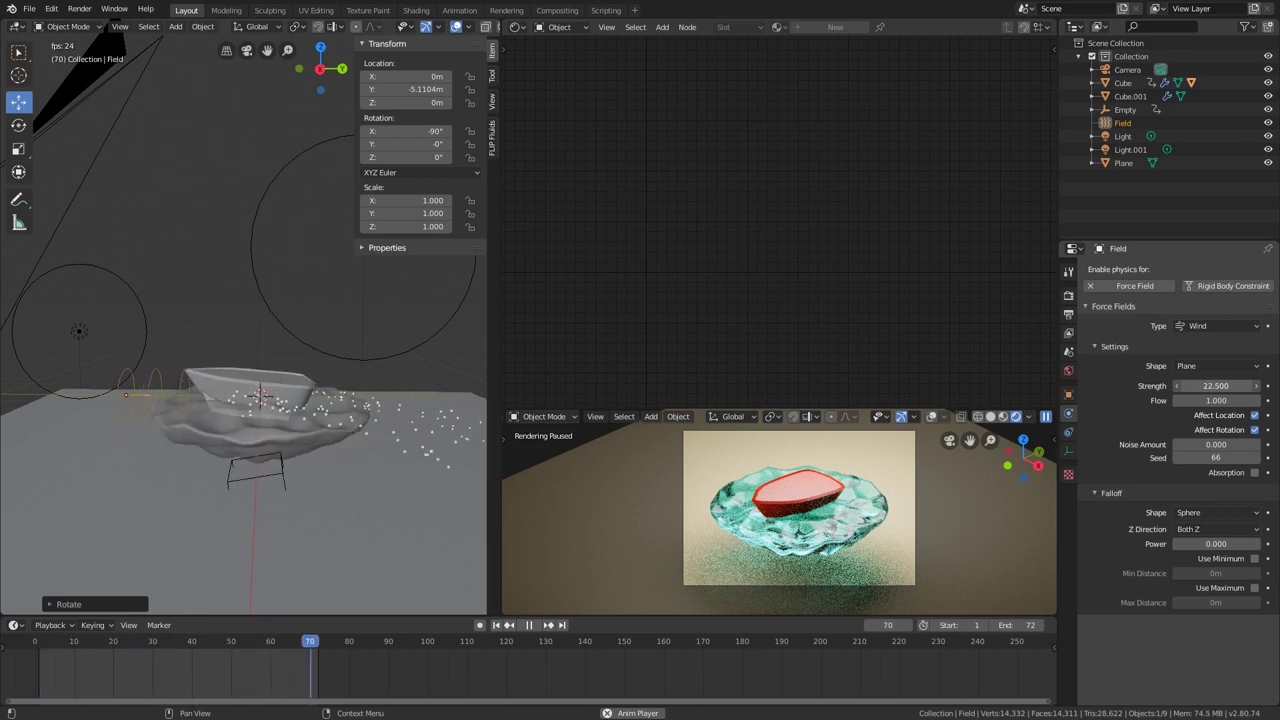
# - Reselect the splash mesh and set its particles' Normal velocity to about 6.23 m/s
pyautogui.click(418, 432)
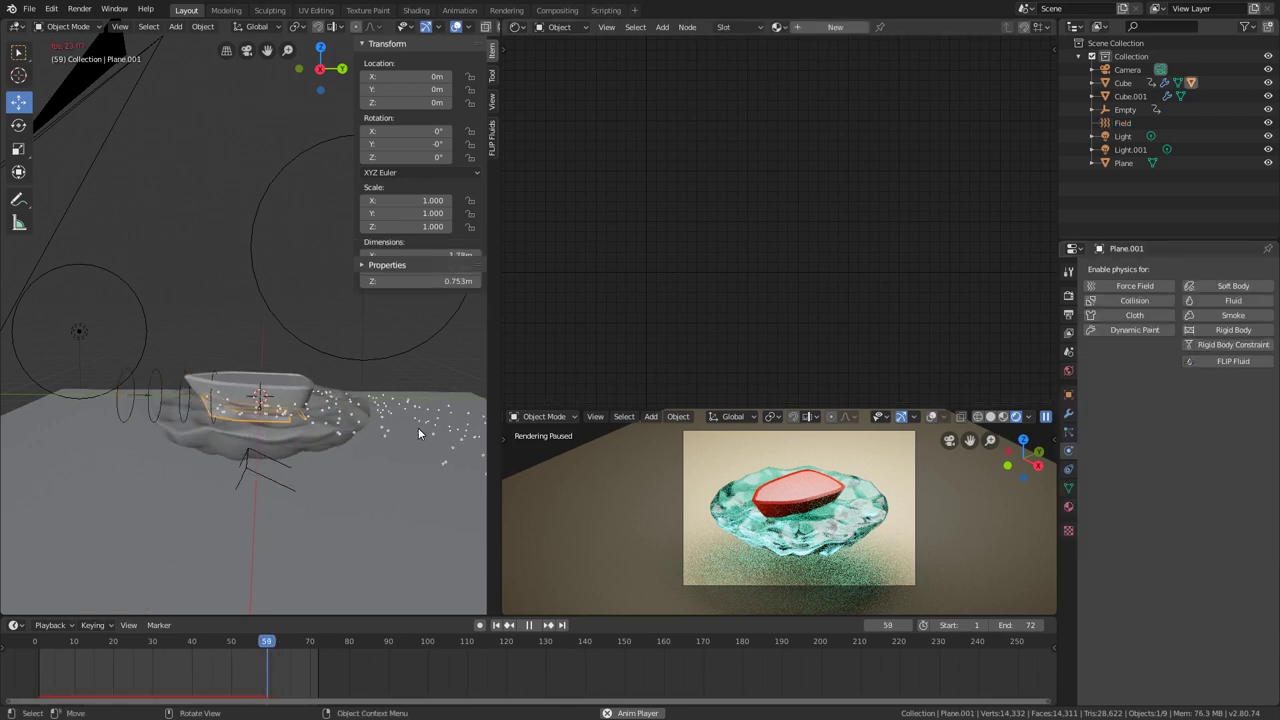
pyautogui.click(1069, 433)
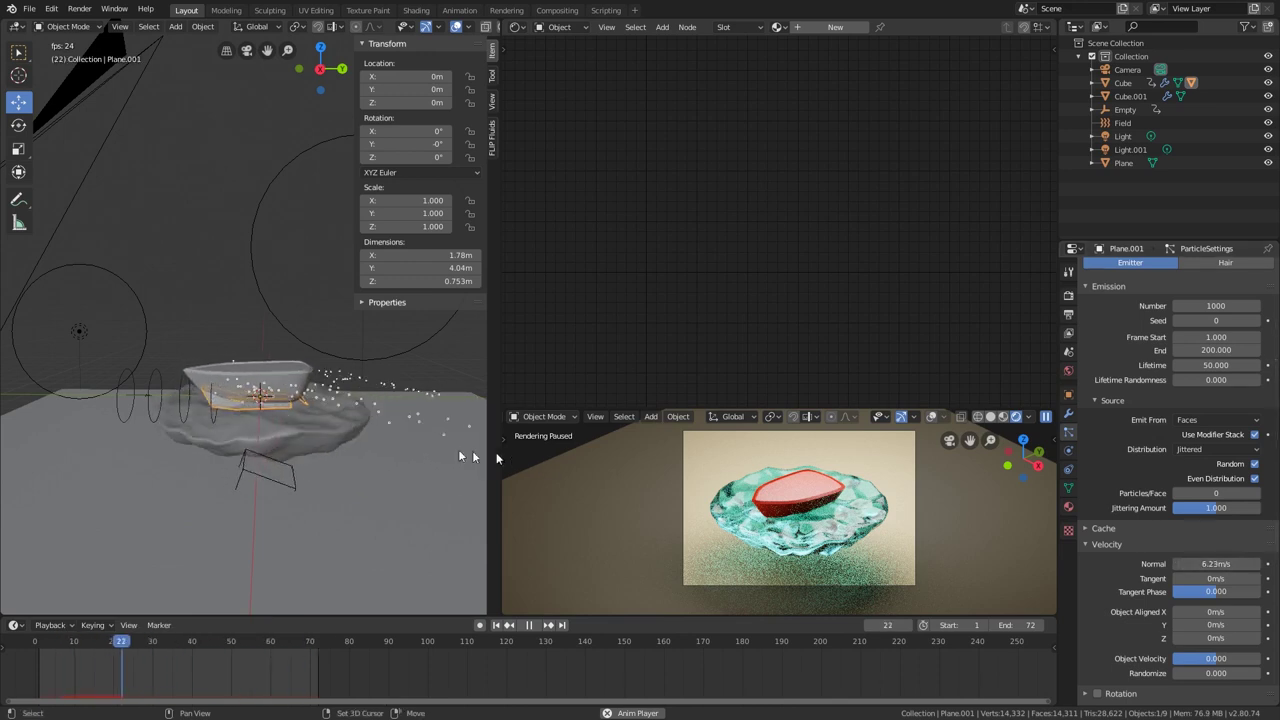
pyautogui.moveTo(406, 452); pyautogui.dragTo(430, 490, button='middle')
# - Shorten the splash particles' Lifetime to about 13.94 frames while watching the animation, then stop playback
pyautogui.scroll(3, 1248, 398)
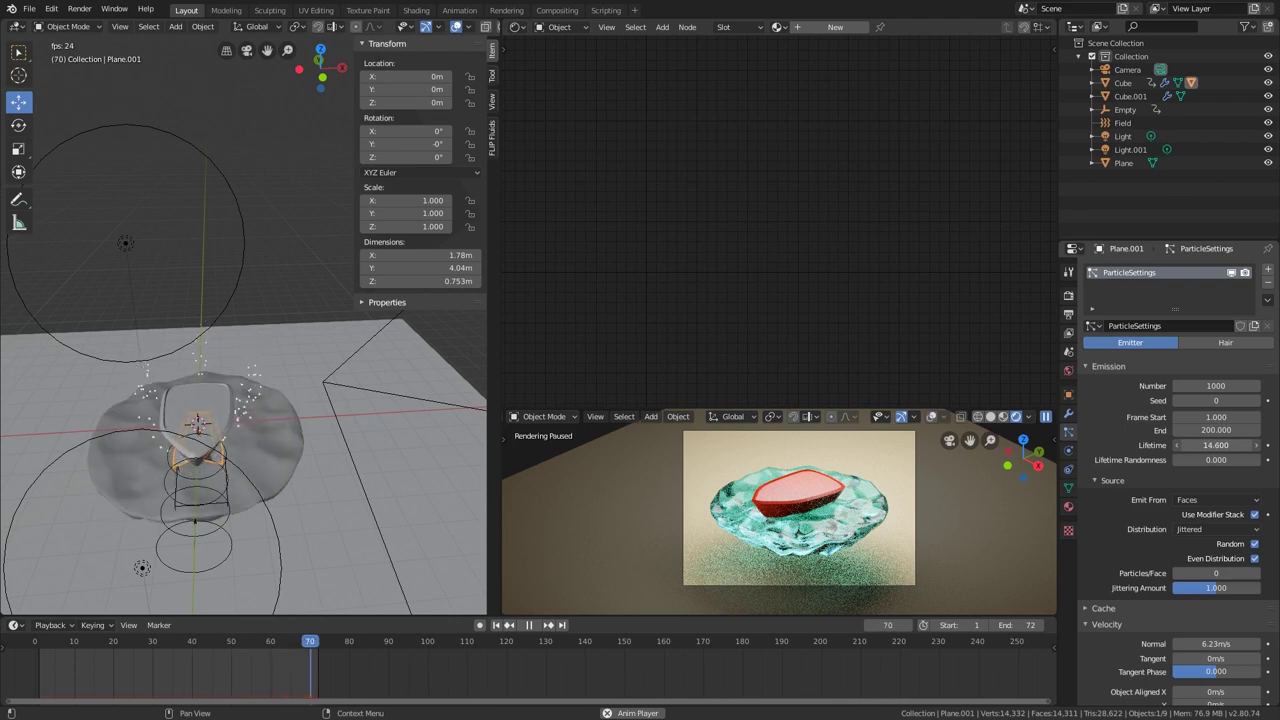
pyautogui.moveTo(340, 315); pyautogui.dragTo(247, 339, button='middle')
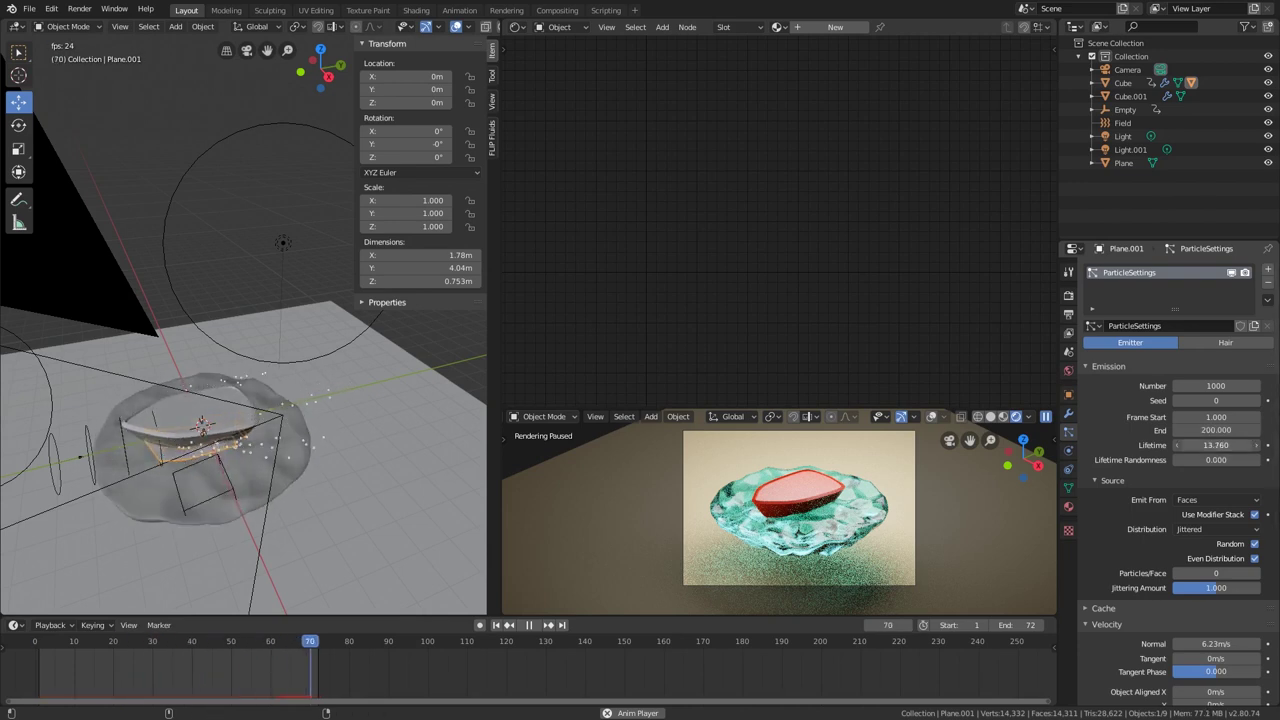
pyautogui.moveTo(312, 428); pyautogui.dragTo(470, 393, button='middle')
pyautogui.press('space')
# - Set the splash particles' emission Number to 15000 and play the animation to check the denser spray
pyautogui.moveTo(235, 407); pyautogui.dragTo(396, 411, button='middle')
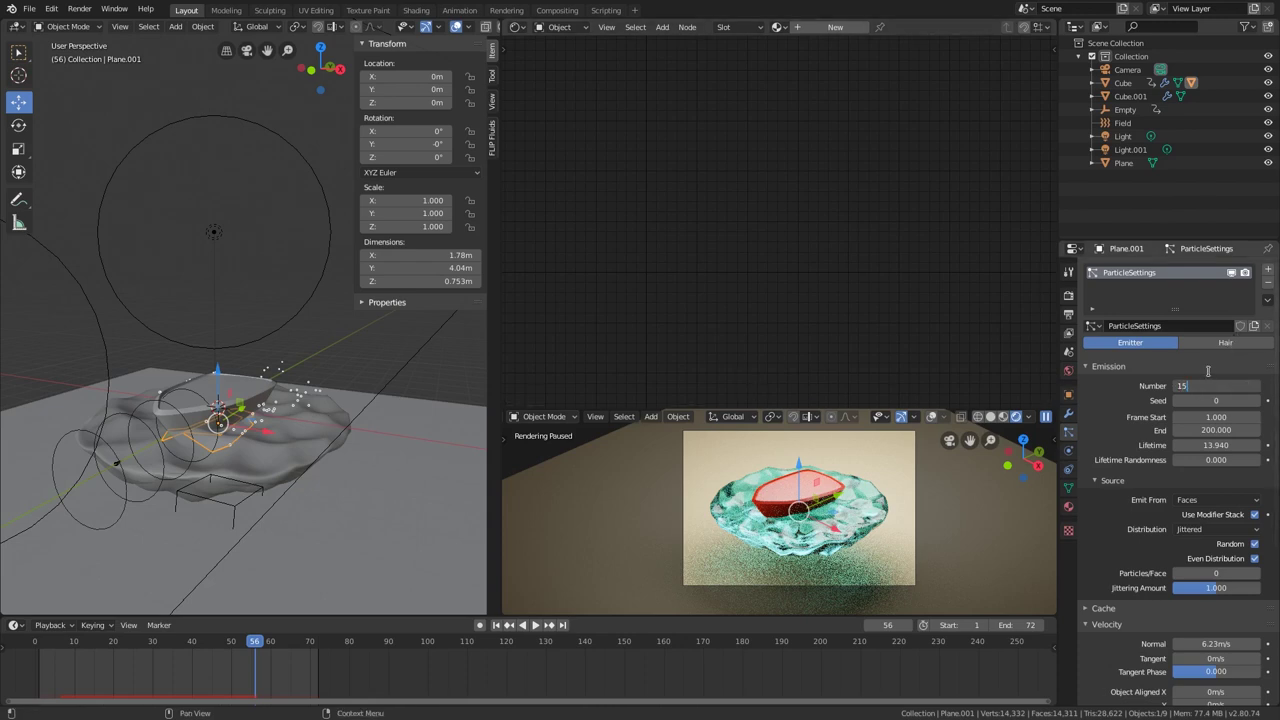
pyautogui.press('space')
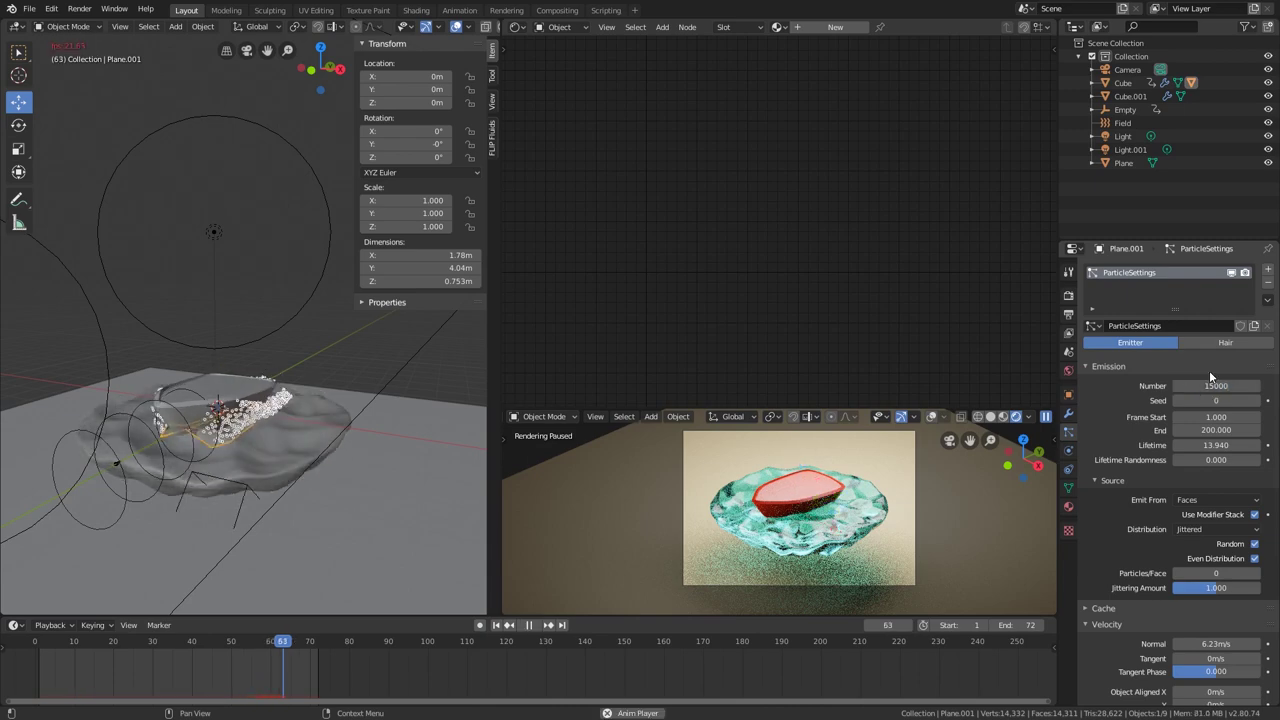
pyautogui.moveTo(201, 346); pyautogui.dragTo(75, 371, button='middle')
pyautogui.scroll(2, 150, 400)
pyautogui.scroll(3, 254, 462)
pyautogui.moveTo(254, 462); pyautogui.dragTo(264, 418, button='middle')
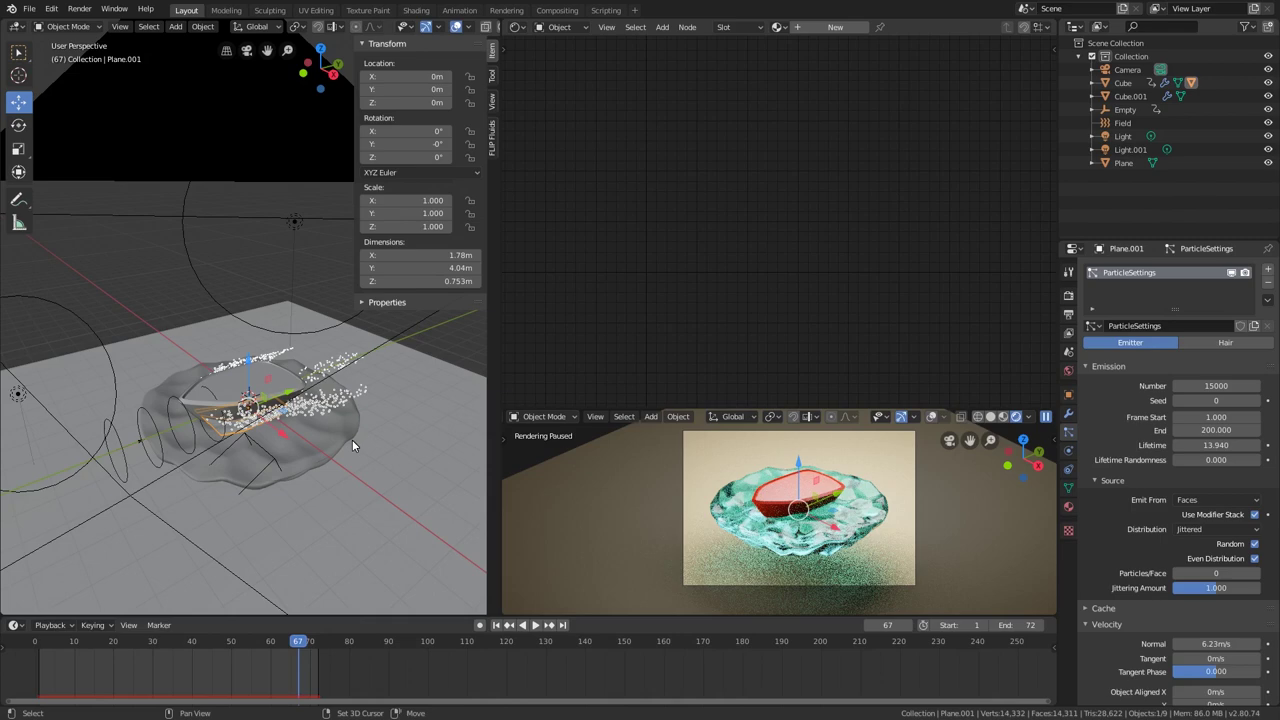
# - Resume the paused rendered viewport preview at frame 67
pyautogui.click(1045, 418)
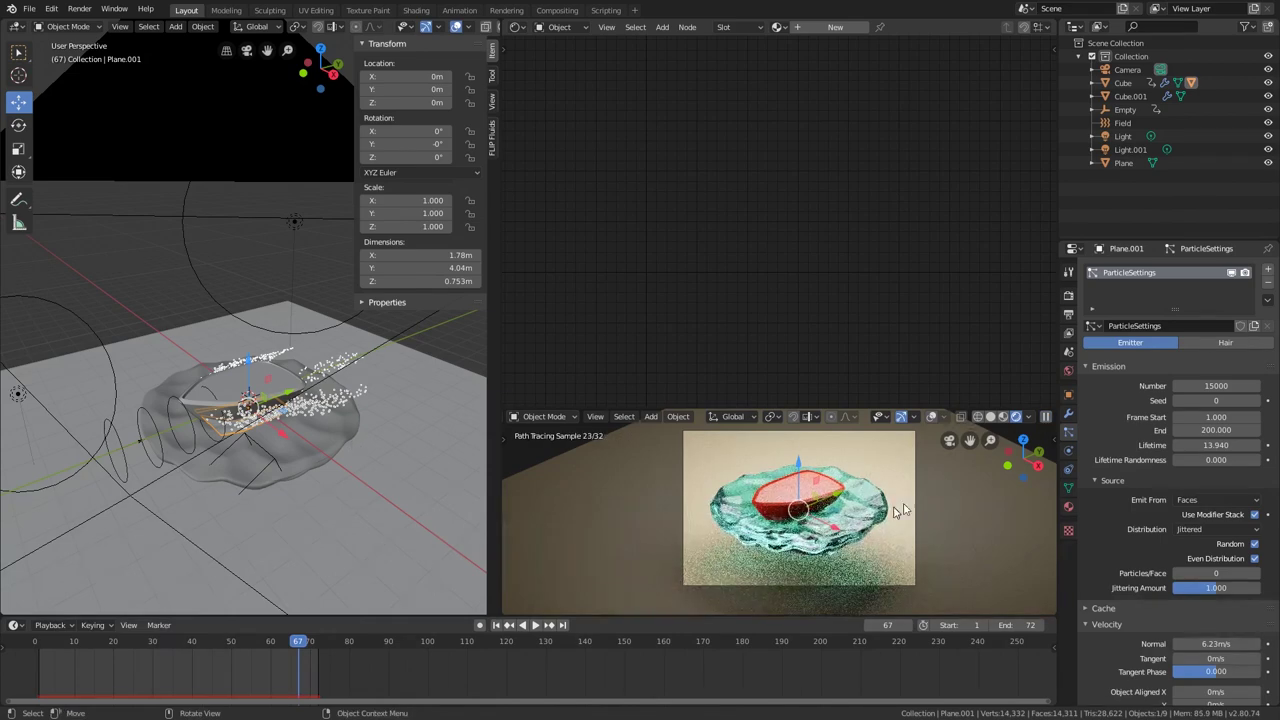
pyautogui.scroll(1, 826, 500)
pyautogui.moveTo(383, 449); pyautogui.dragTo(318, 432, button='middle')
# - Add an ico sphere and move it along X to about 5.65 m, clear of the boat and water
pyautogui.hotkey('shift', 'a')
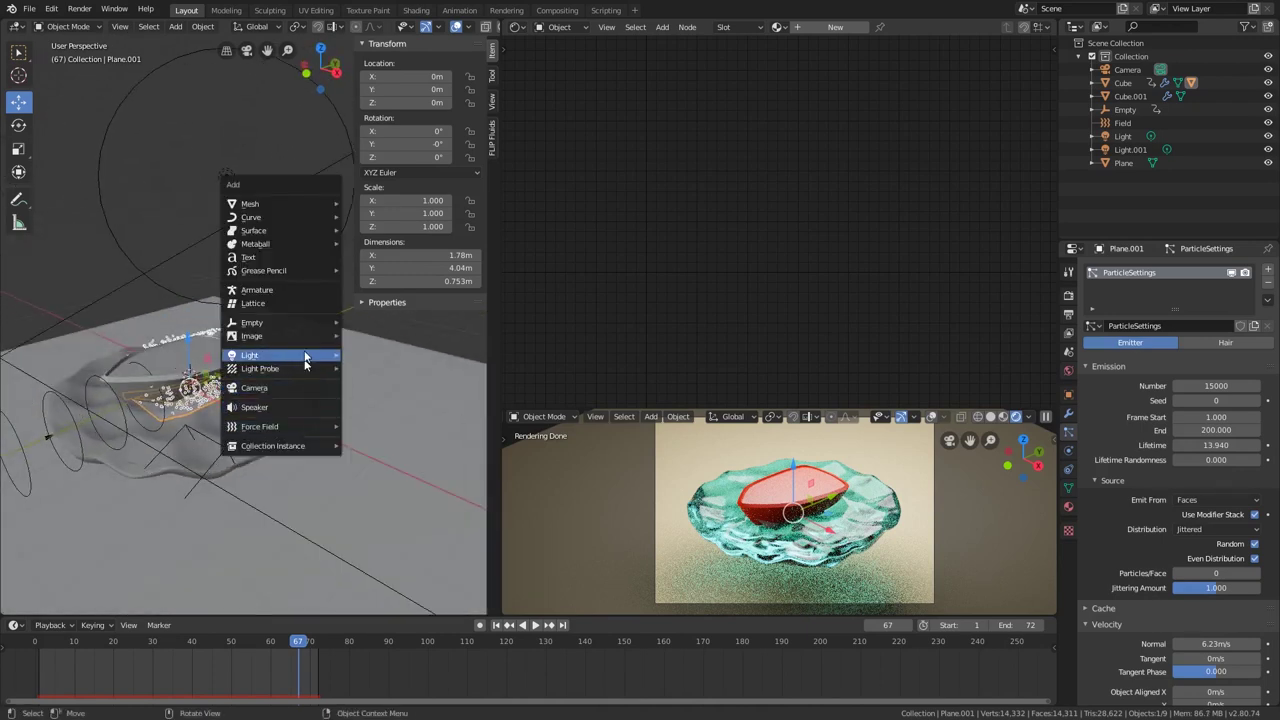
pyautogui.moveTo(312, 207)
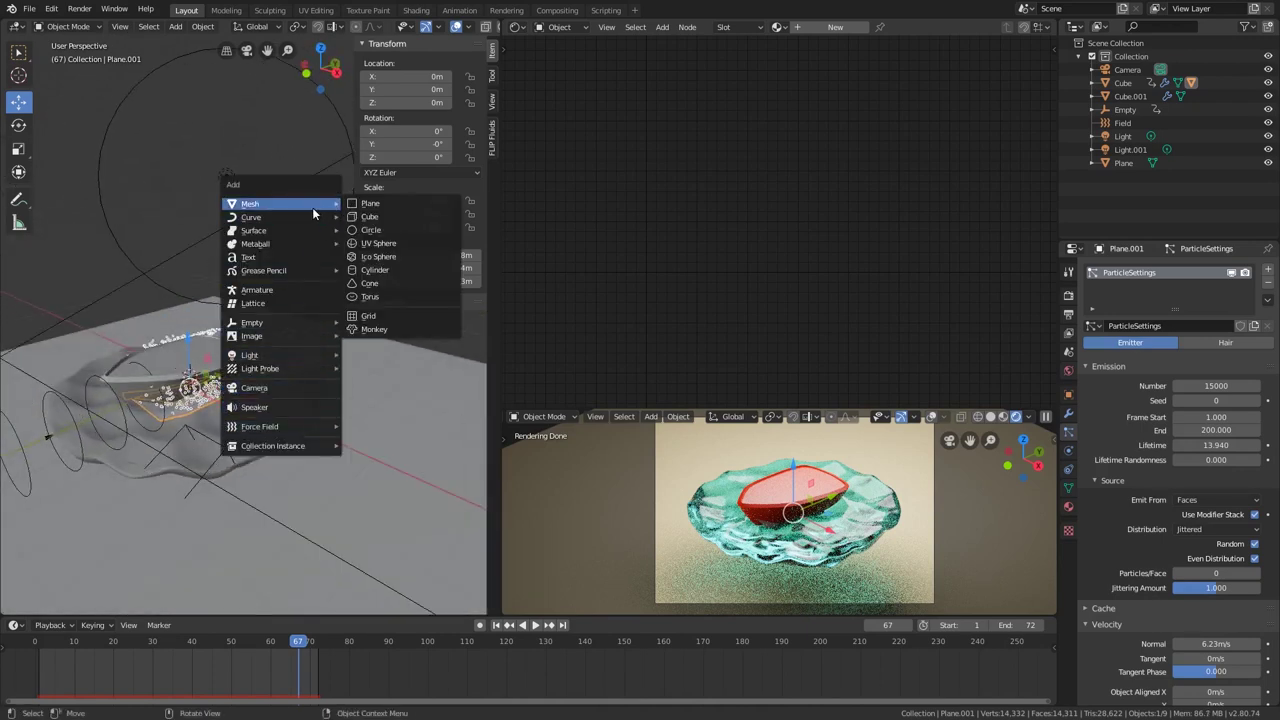
pyautogui.click(376, 257)
pyautogui.moveTo(281, 353); pyautogui.dragTo(248, 398, button='middle')
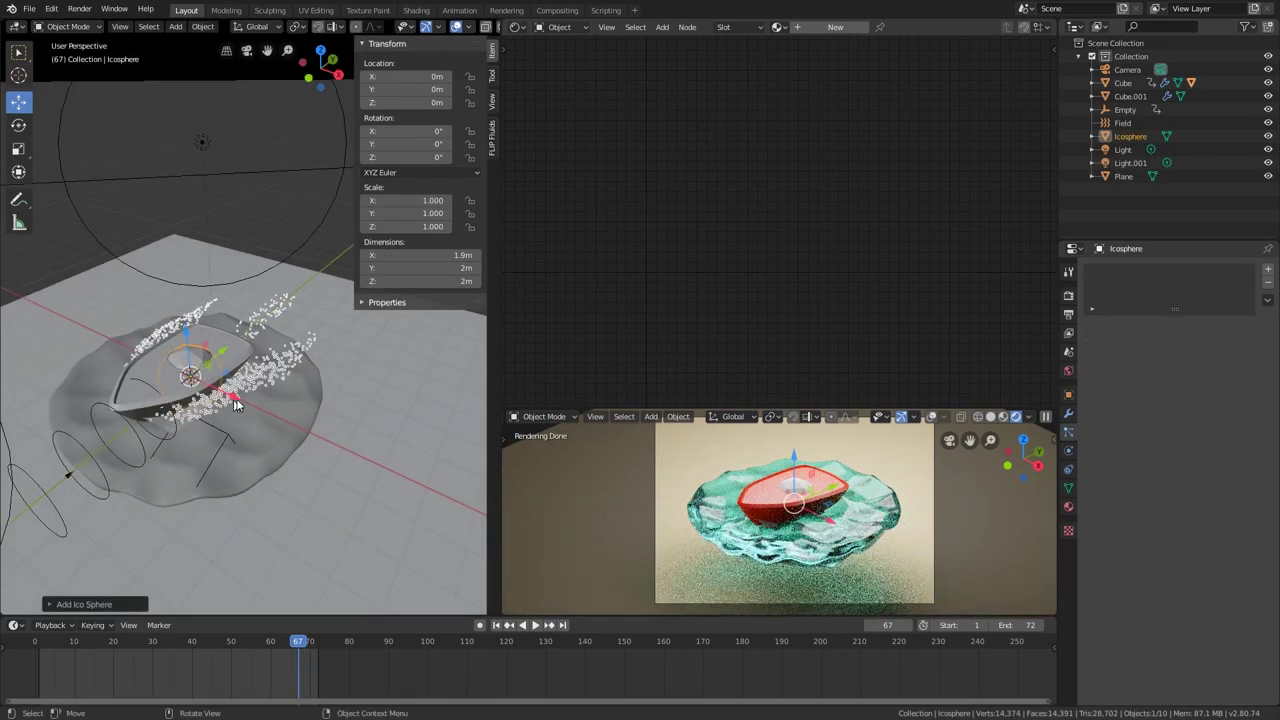
pyautogui.moveTo(237, 403); pyautogui.dragTo(400, 494)
pyautogui.moveTo(400, 494); pyautogui.dragTo(318, 498, button='middle')
pyautogui.scroll(1, 332, 510)
pyautogui.click(97, 606)
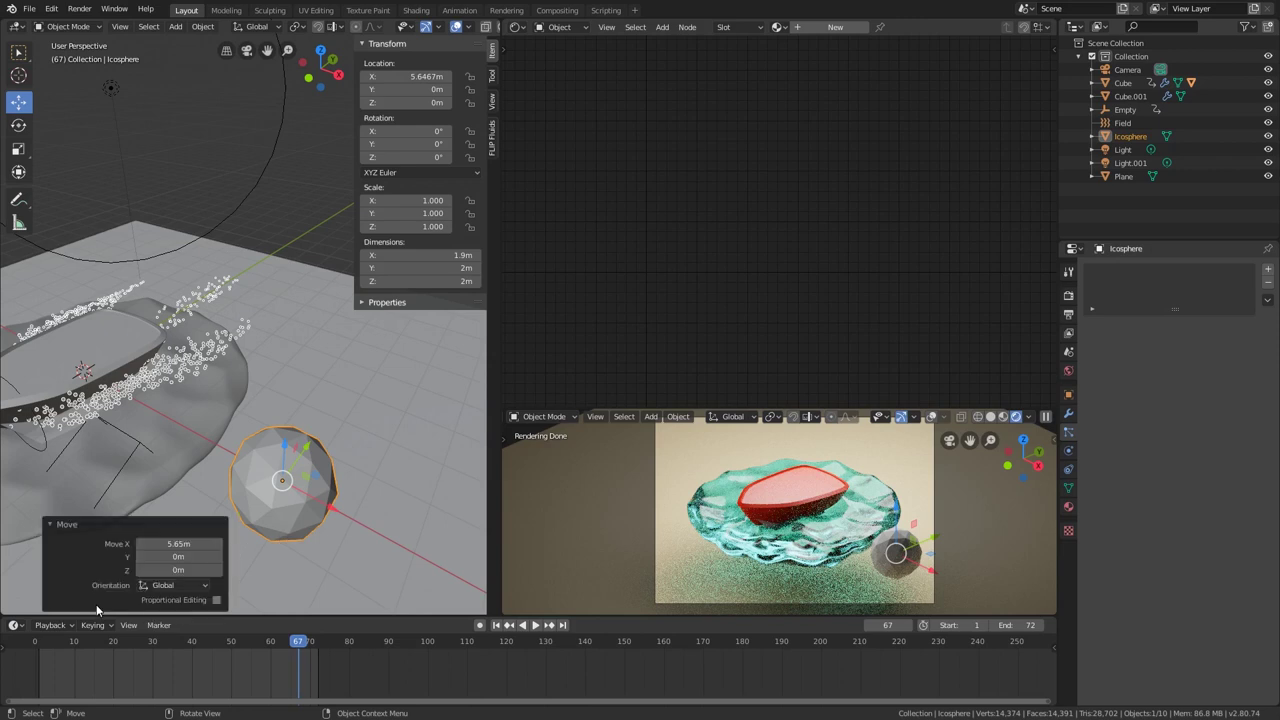
# - Shade the ico sphere smooth
pyautogui.moveTo(360, 424); pyautogui.dragTo(322, 432, button='middle')
pyautogui.rightClick(391, 393)
pyautogui.rightClick(393, 397)
pyautogui.click(389, 406)
pyautogui.moveTo(388, 405); pyautogui.dragTo(357, 401, button='middle')
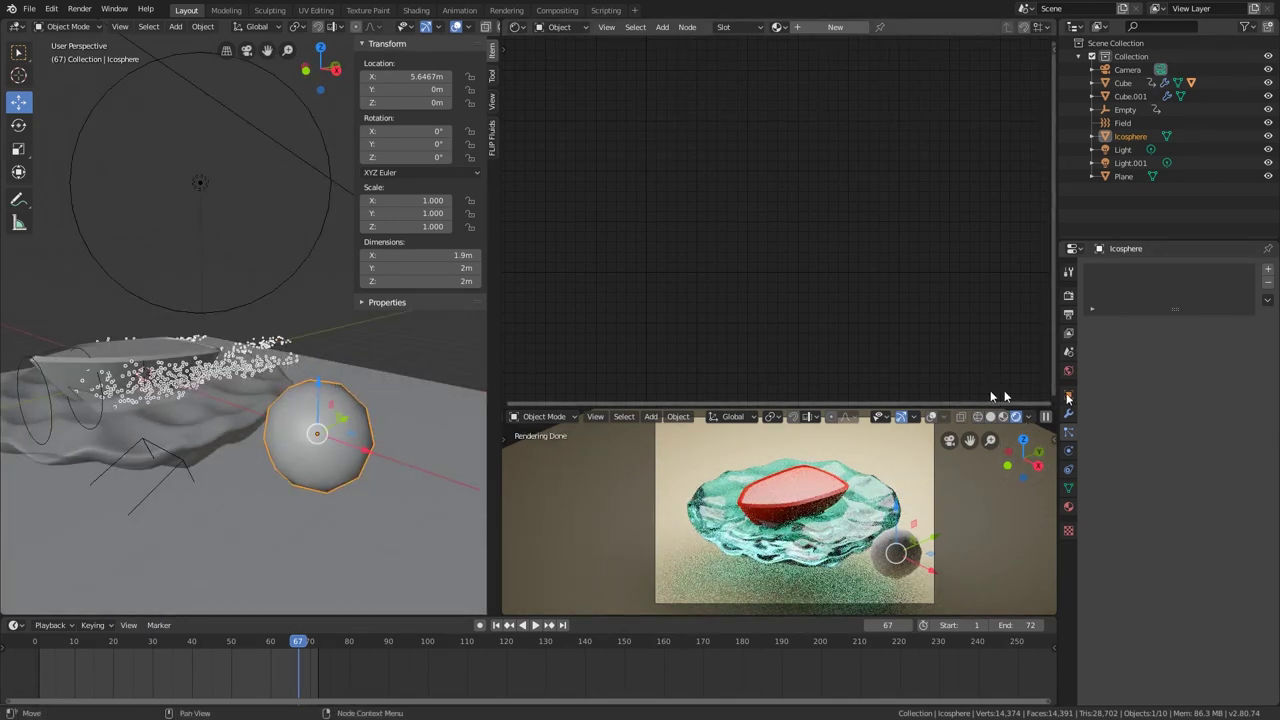
# - Reselect the splash mesh and disable Show Emitter in its particle render settings, then inspect the rendered preview
pyautogui.click(268, 370)
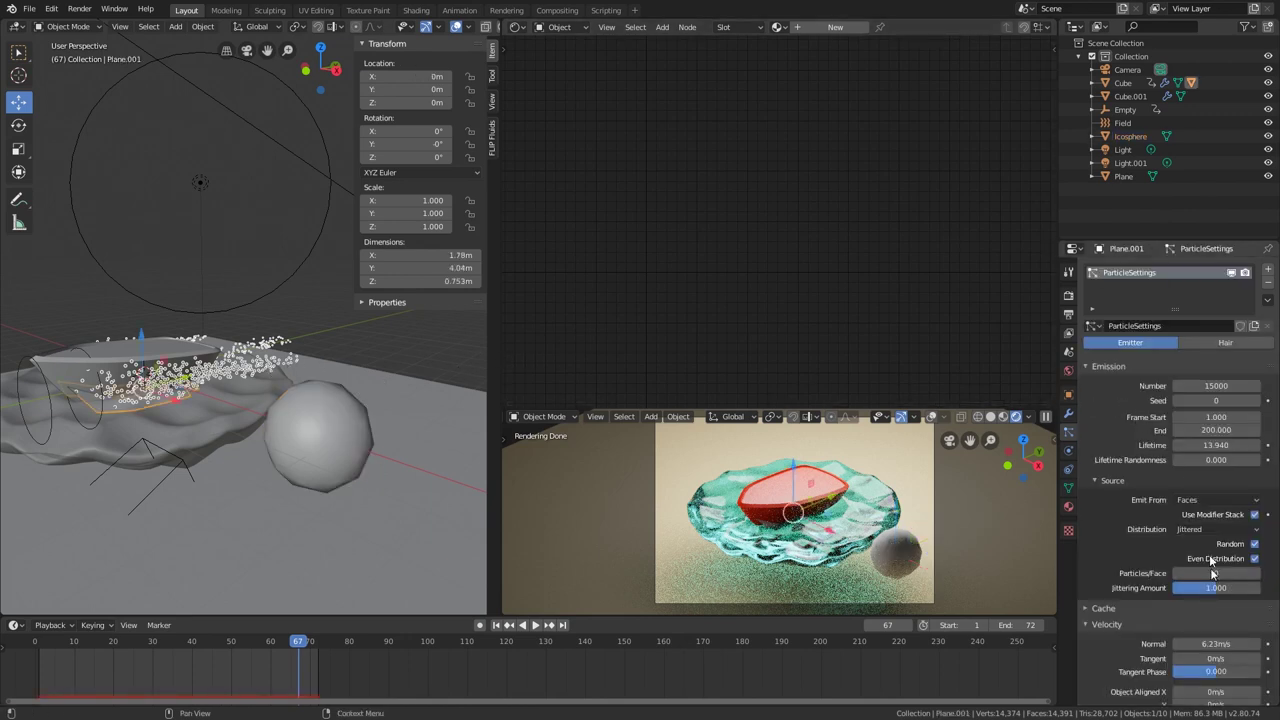
pyautogui.scroll(-5, 1200, 618)
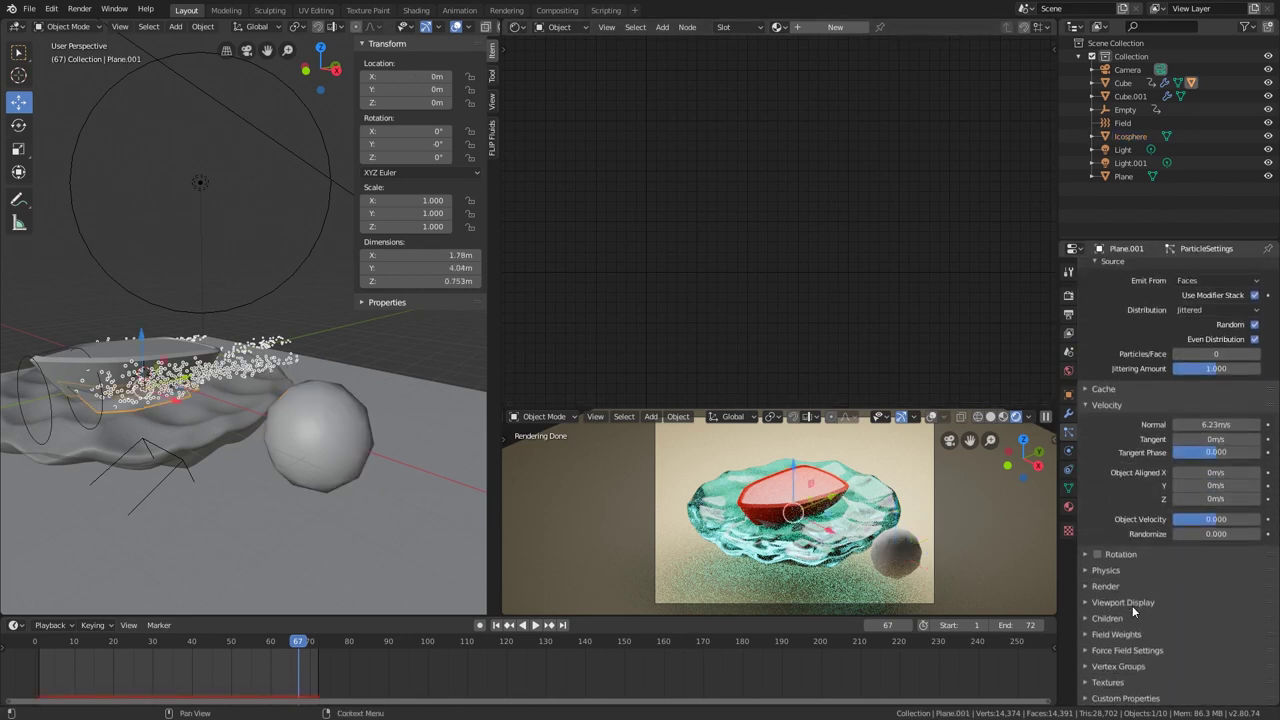
pyautogui.click(1113, 587)
pyautogui.scroll(-2, 1146, 581)
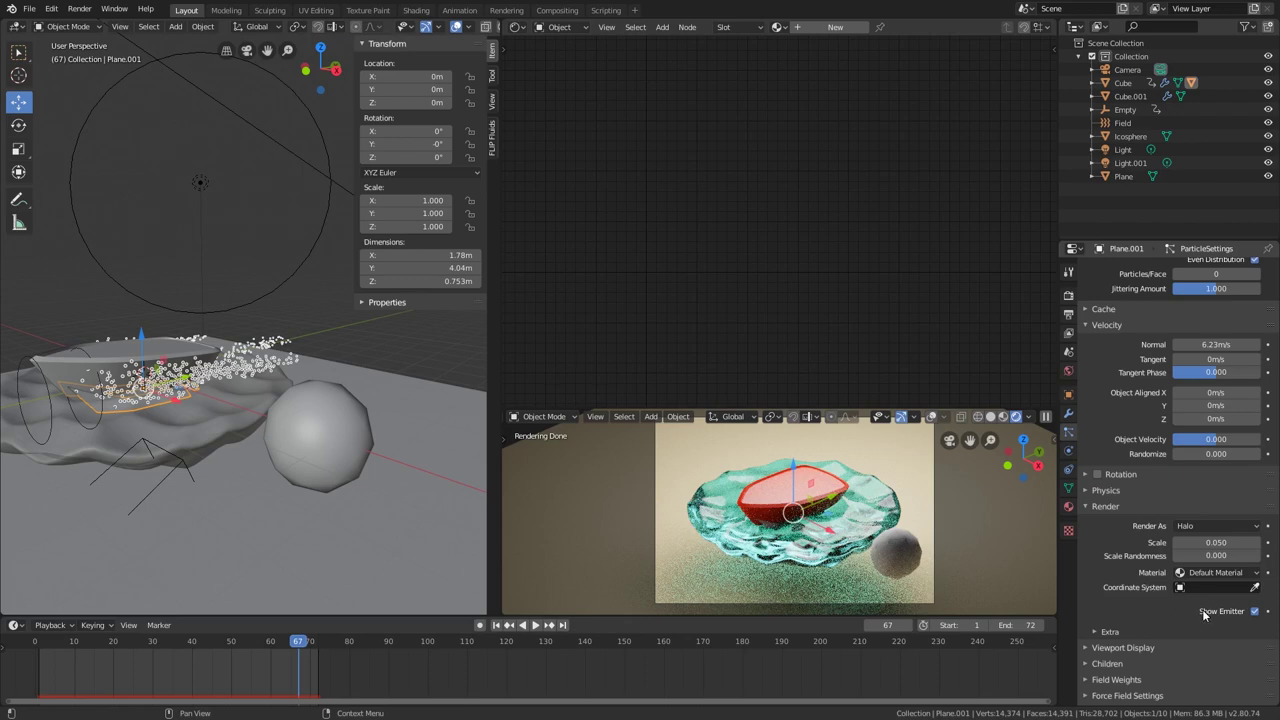
pyautogui.click(1254, 612)
pyautogui.scroll(4, 147, 485)
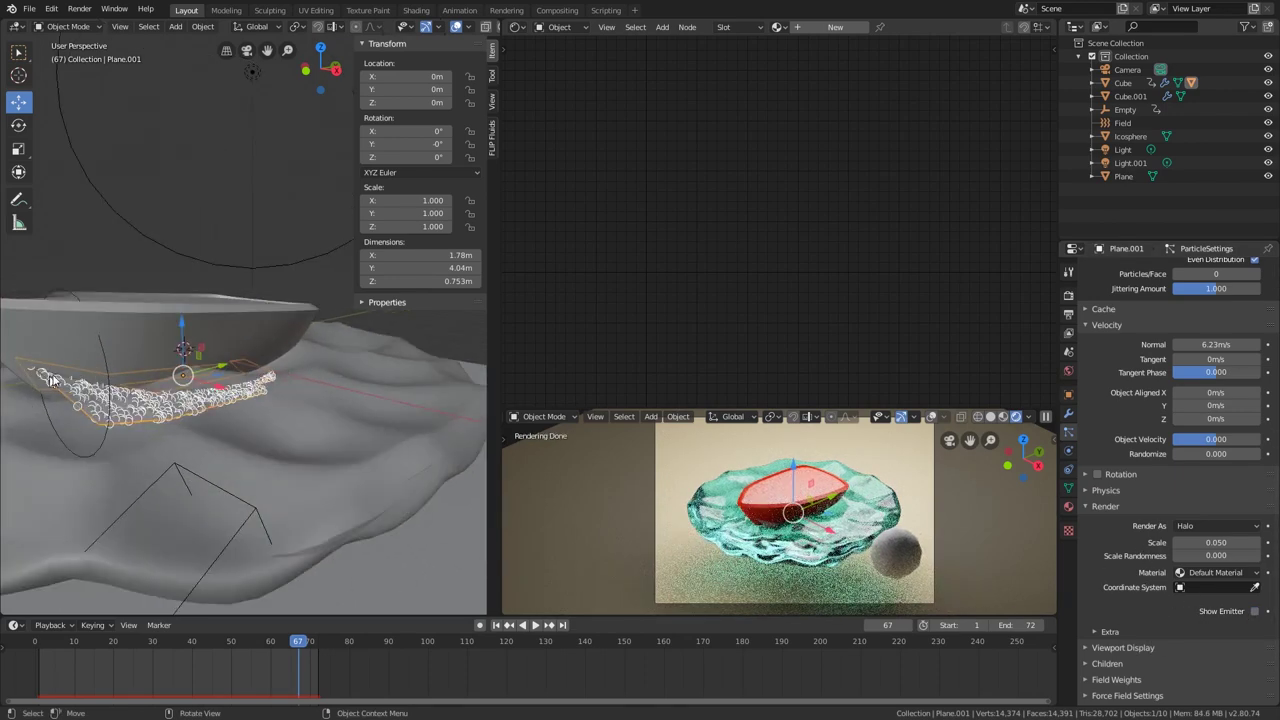
pyautogui.scroll(-2, 147, 485)
pyautogui.scroll(6, 610, 476)
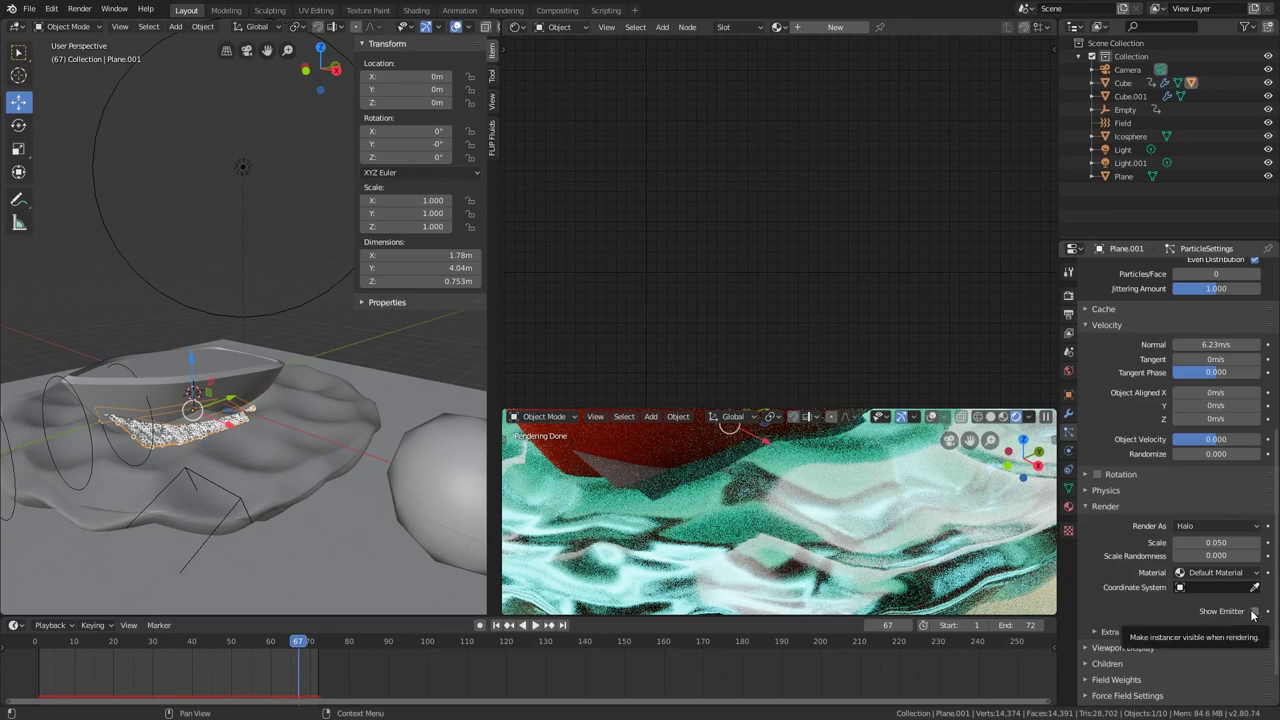
pyautogui.scroll(-6, 905, 545)
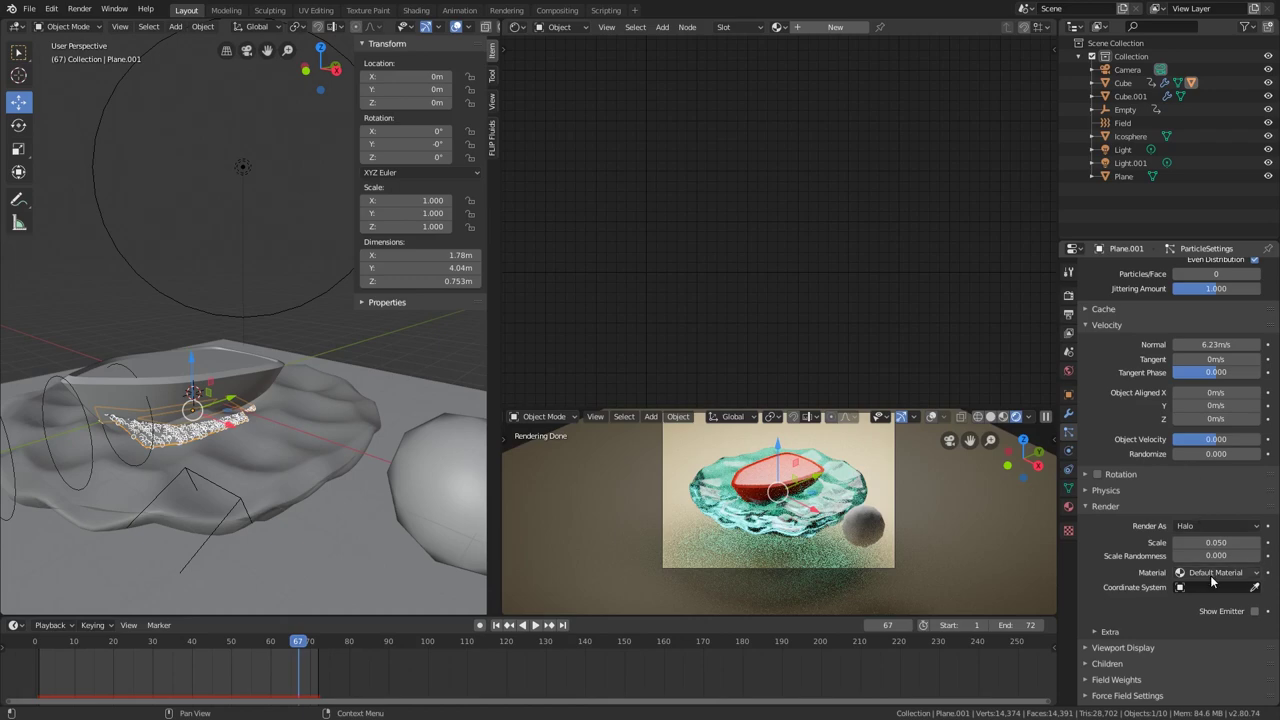
# - Render the splash particles as Object with the ico sphere as the instance object, and check the rendered preview
pyautogui.click(1223, 528)
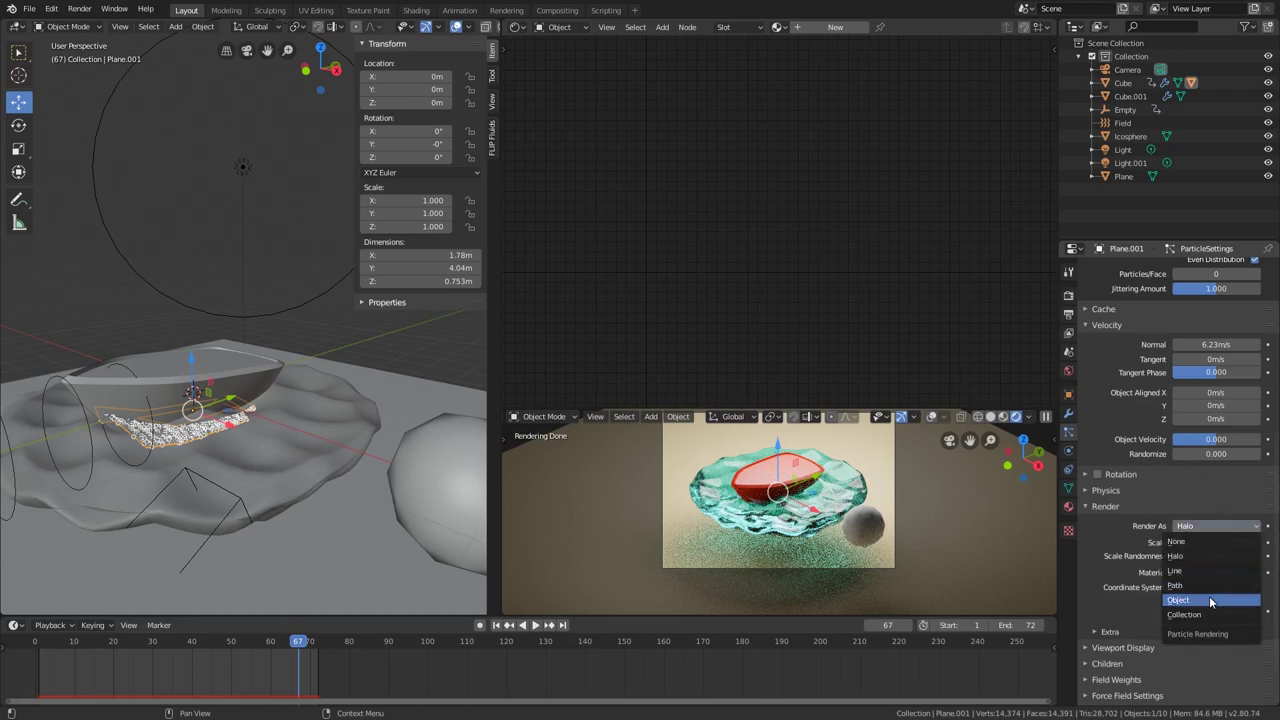
pyautogui.click(1213, 603)
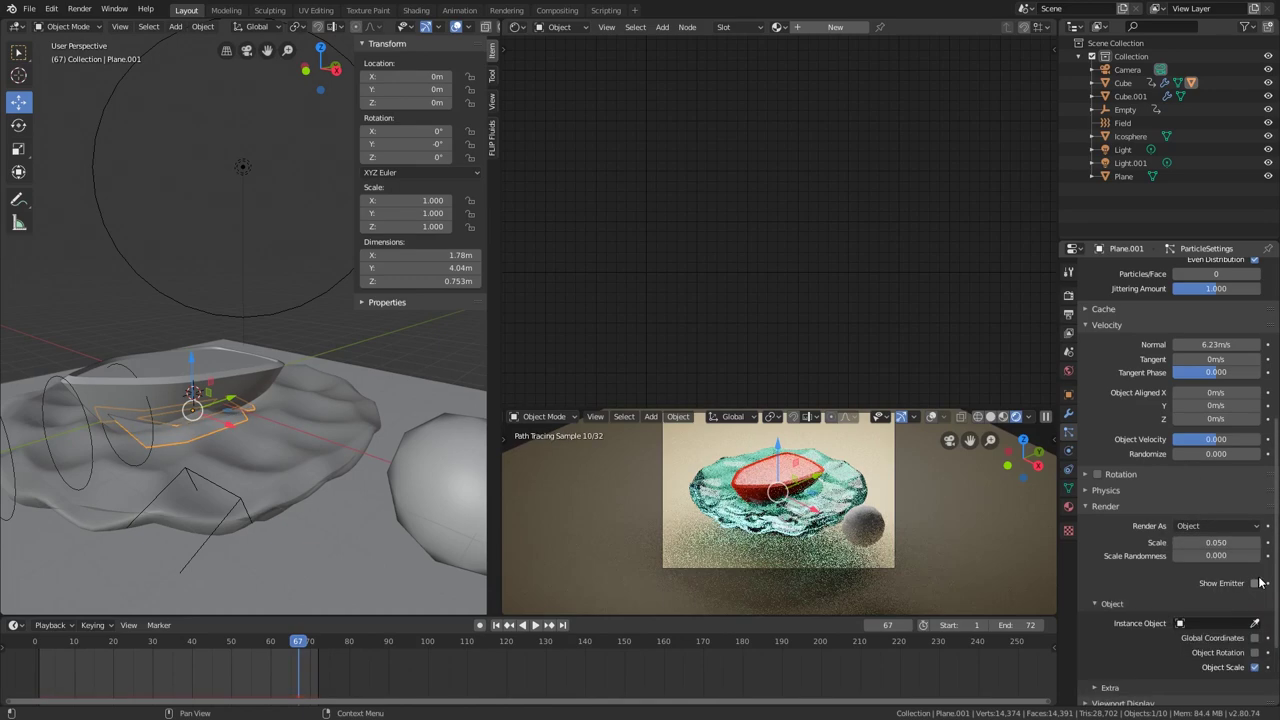
pyautogui.click(448, 475)
pyautogui.keyDown('shift'); pyautogui.moveTo(456, 469); pyautogui.dragTo(402, 428, button='middle'); pyautogui.keyUp('shift')
pyautogui.scroll(-2, 402, 428)
pyautogui.scroll(2, 751, 500)
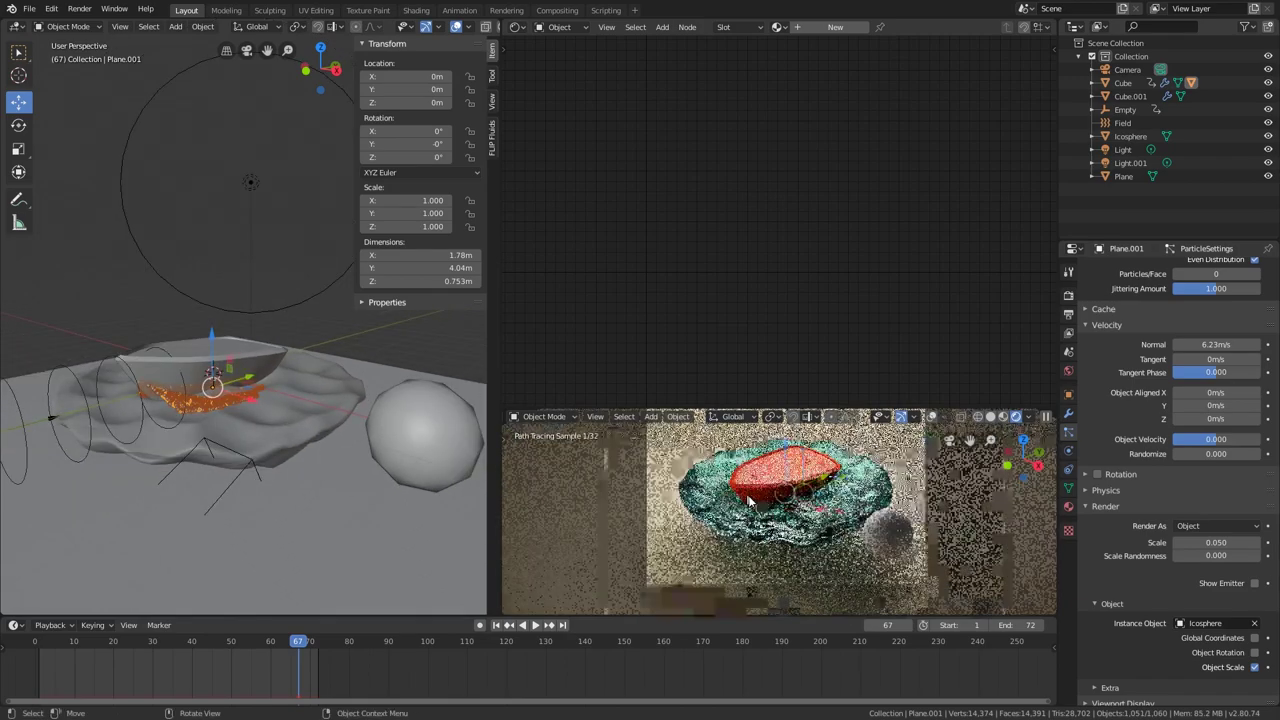
pyautogui.scroll(5, 755, 505)
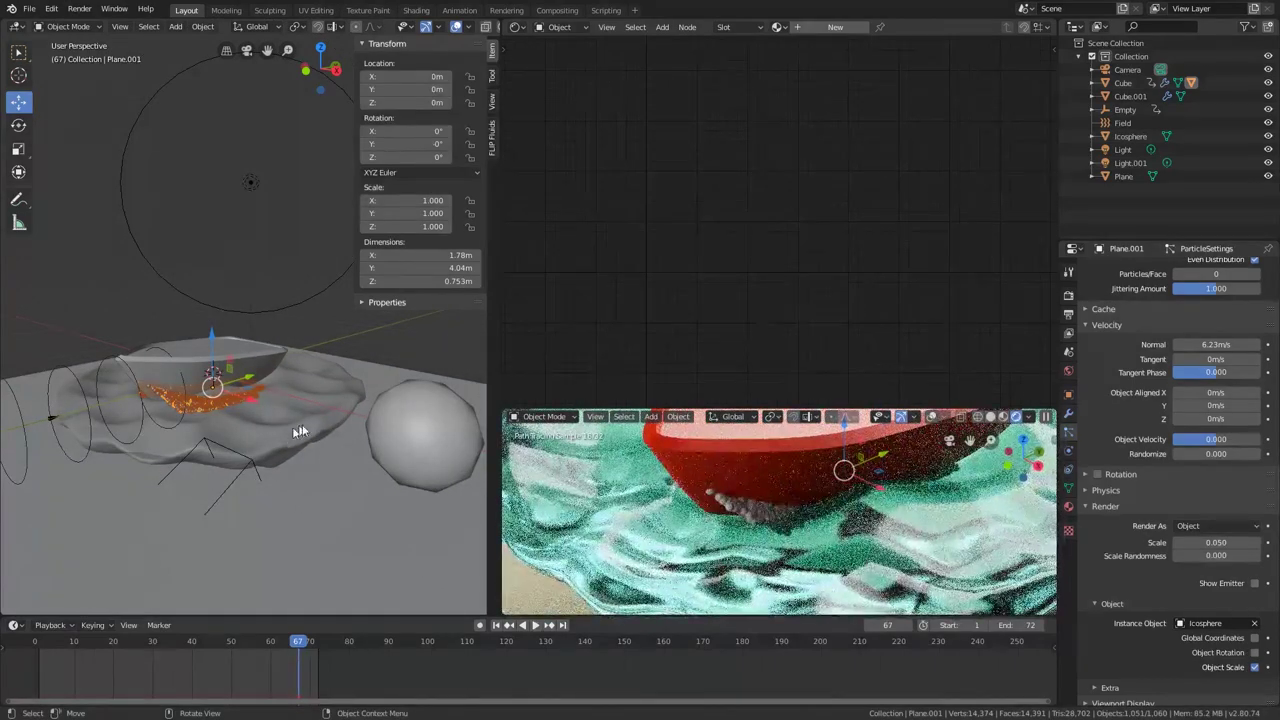
# - Select the ico sphere and move it down along Z to about -4.37 m, below the ground plane
pyautogui.moveTo(315, 428); pyautogui.dragTo(412, 417, button='middle')
pyautogui.click(412, 417)
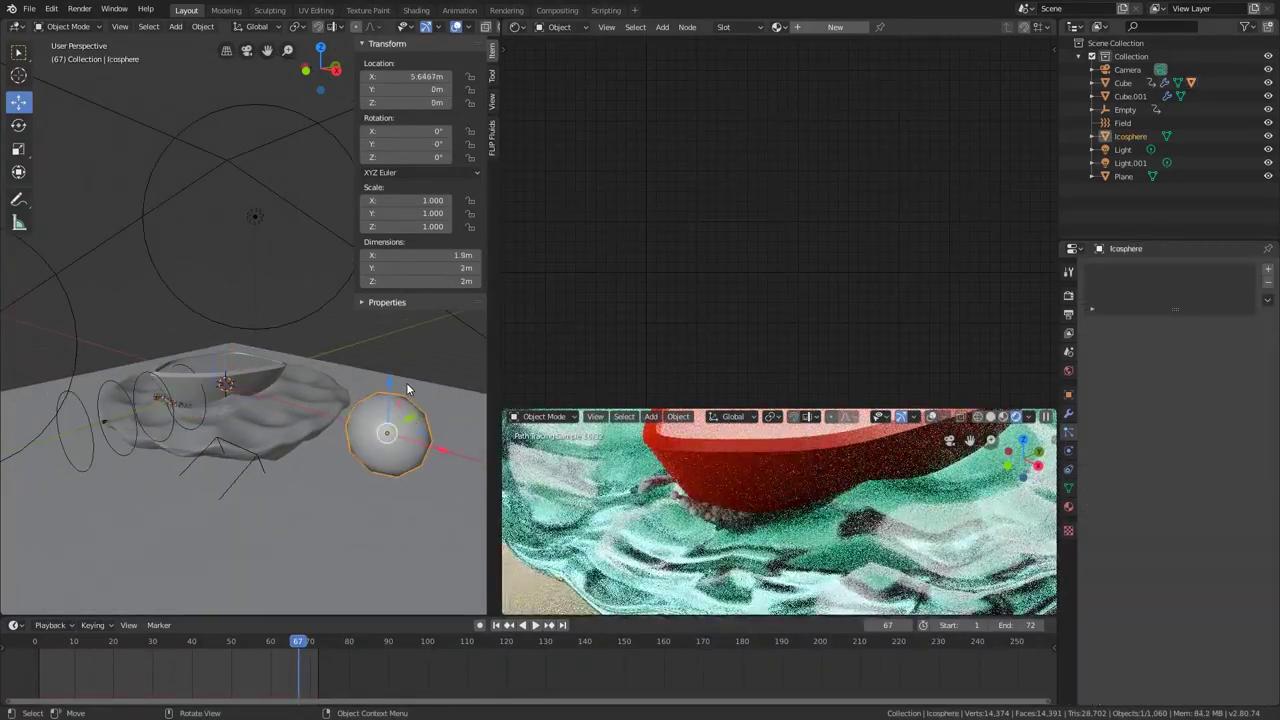
pyautogui.moveTo(406, 383); pyautogui.dragTo(446, 561)
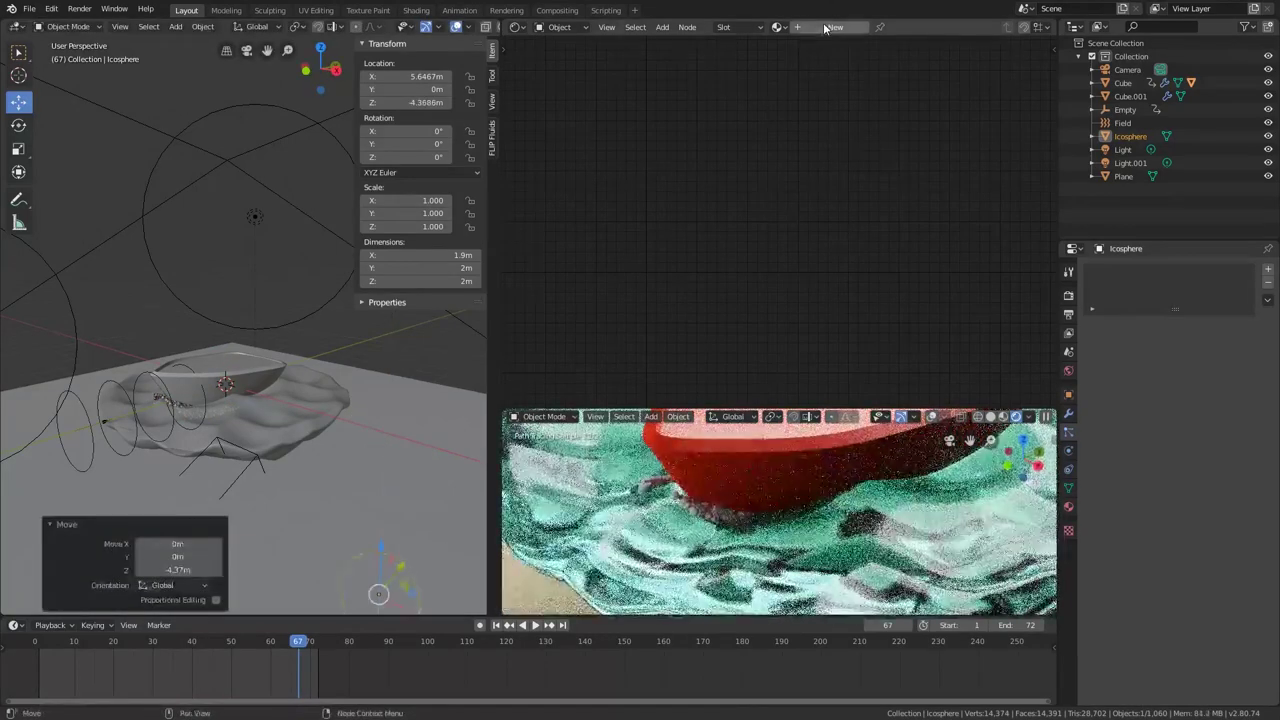
# - Give the ico sphere a new material named "particle" with roughness 1.000 and a pure white base color
pyautogui.click(830, 27)
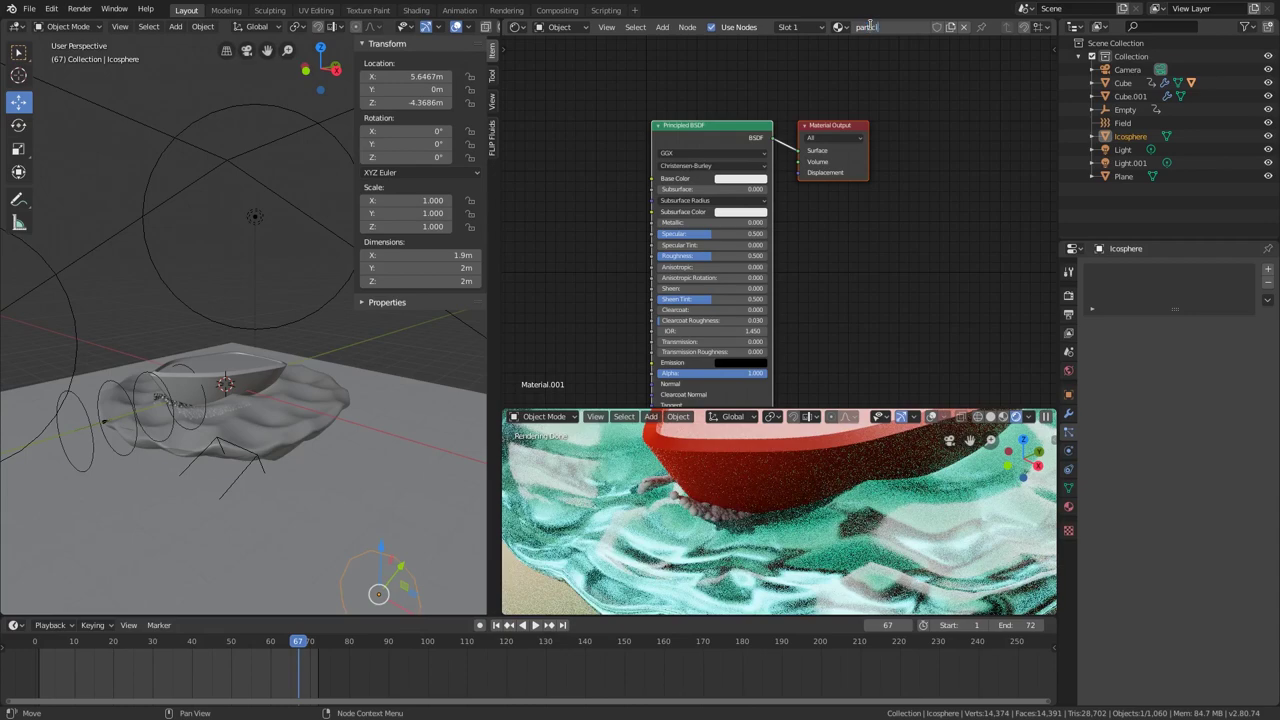
pyautogui.write('le')
pyautogui.press('Return')
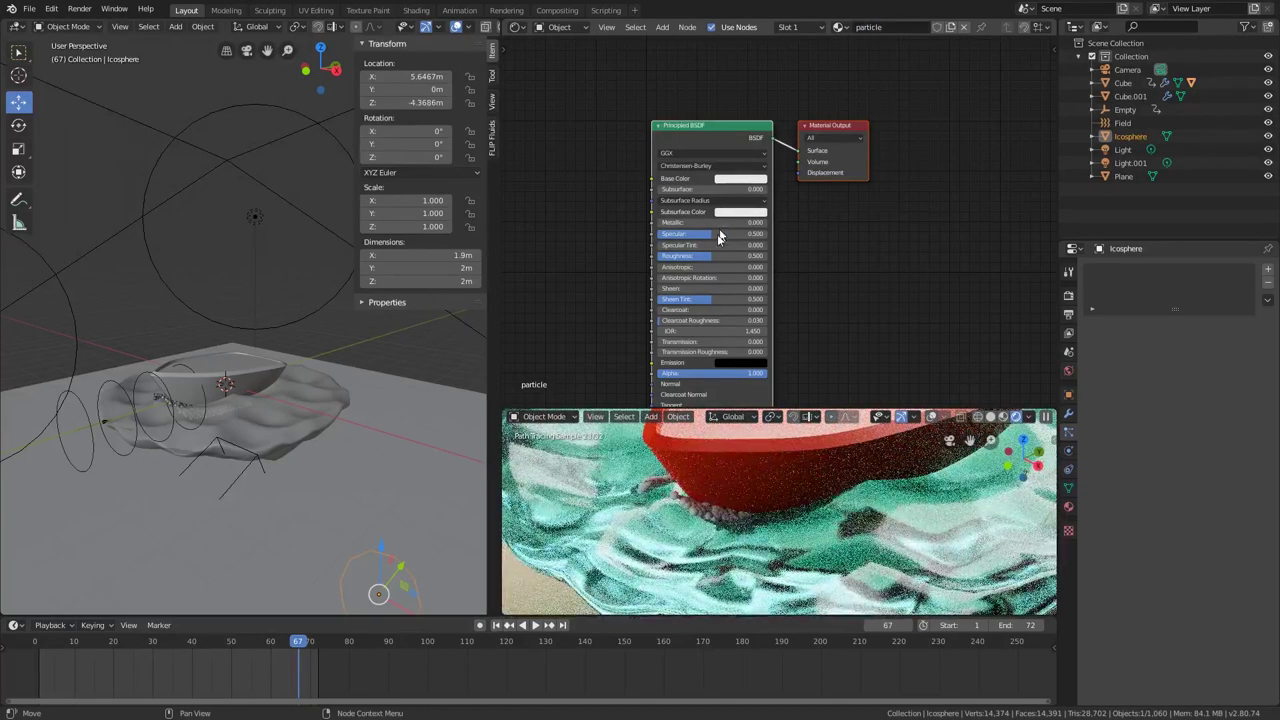
pyautogui.moveTo(712, 258); pyautogui.dragTo(768, 257)
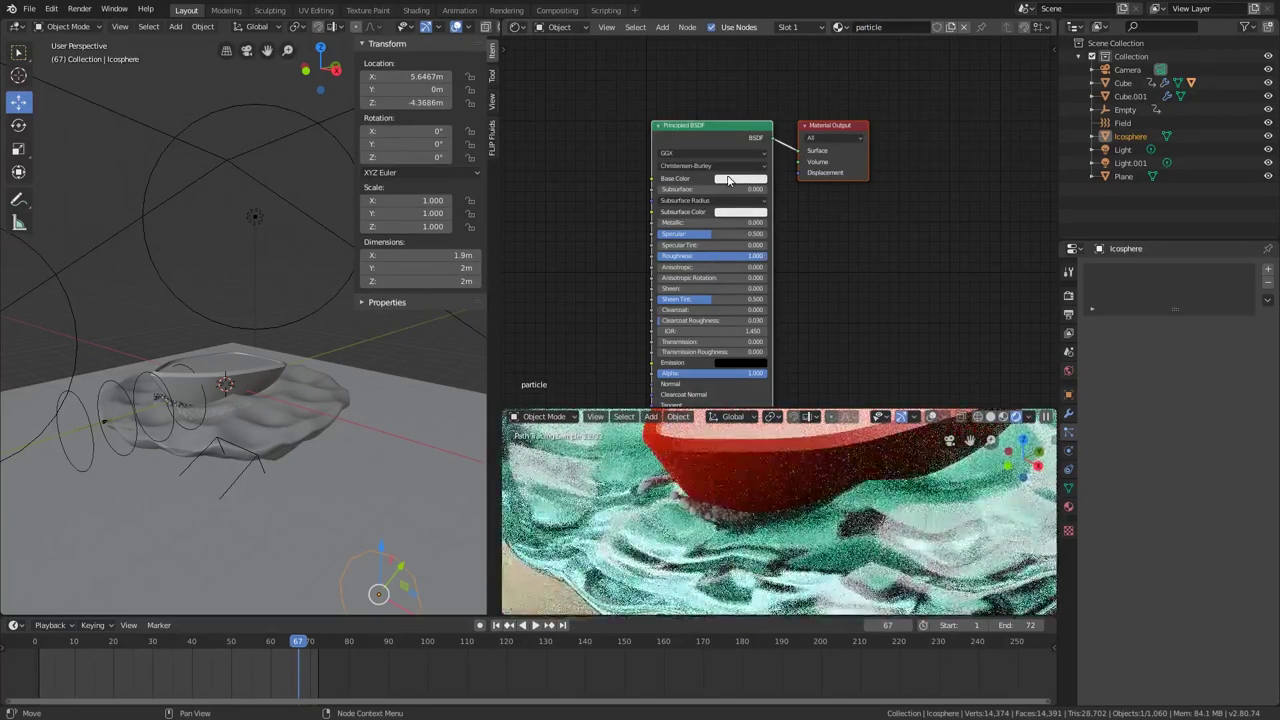
pyautogui.click(729, 180)
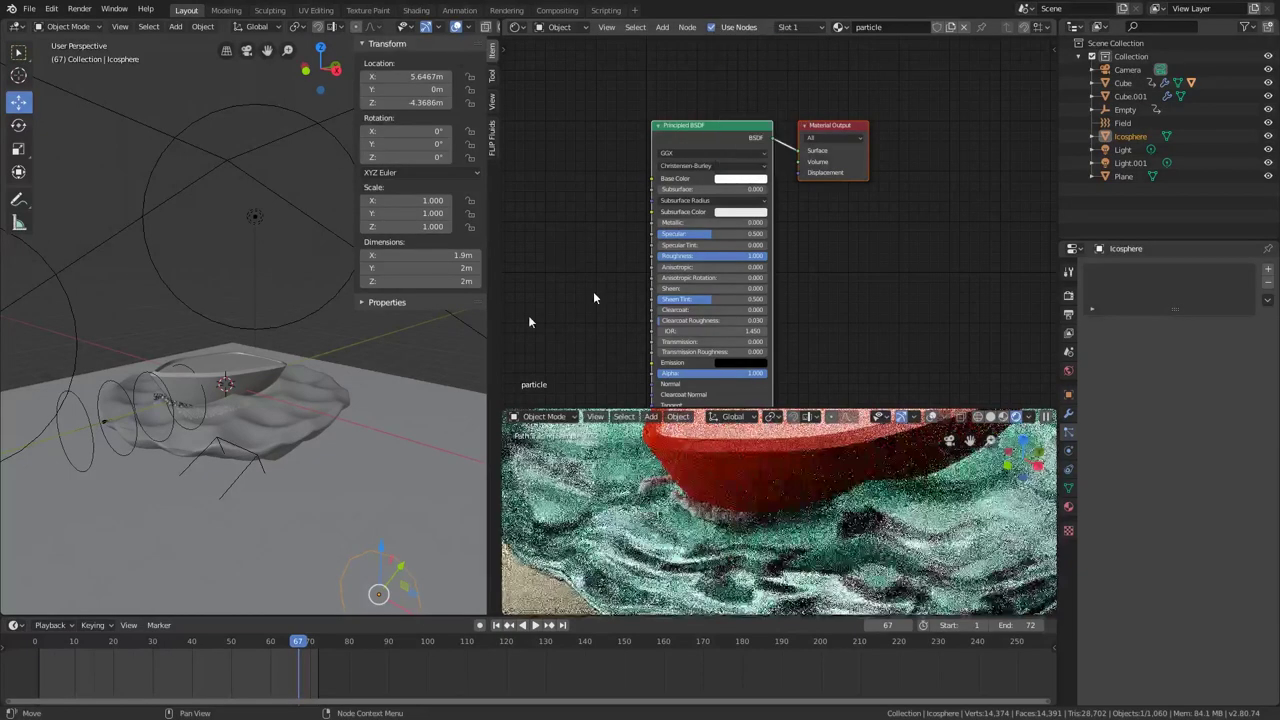
# - Play the animation, stop at frame 35 and inspect the whole boat with its splash in the rendered preview
pyautogui.press('space')
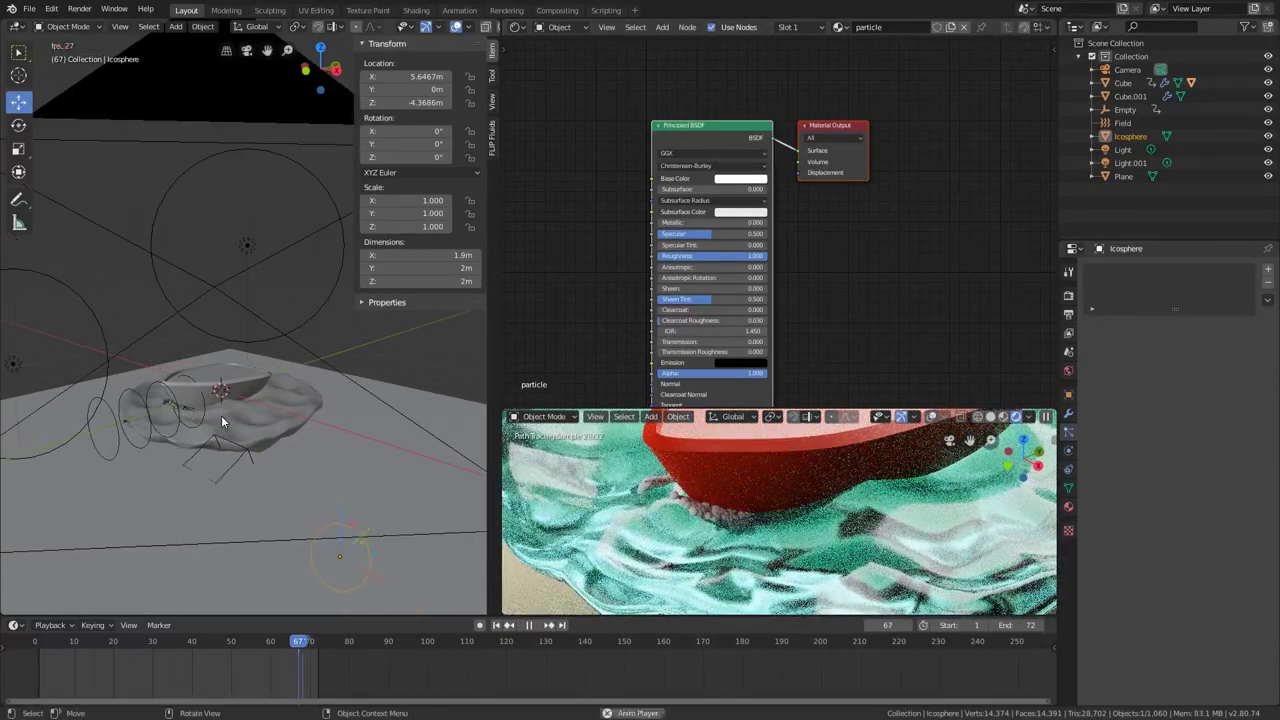
pyautogui.scroll(1, 274, 443)
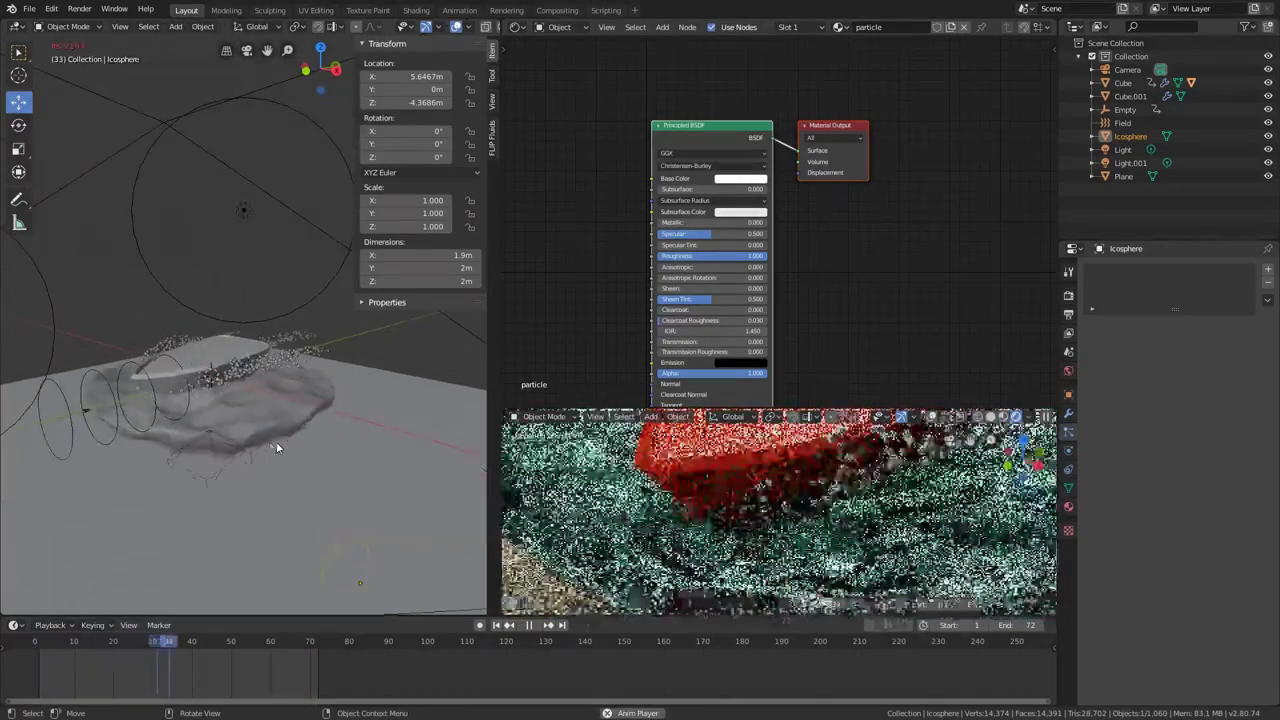
pyautogui.press('space')
pyautogui.scroll(-3, 847, 463)
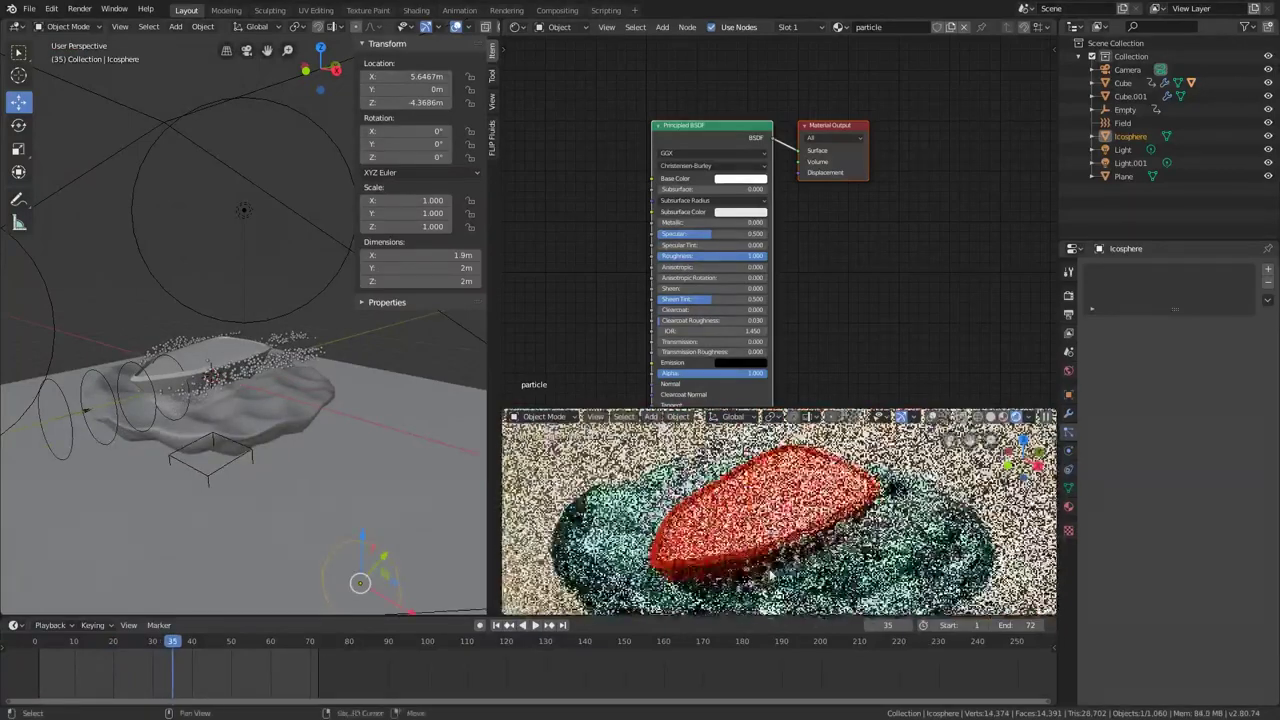
# - Set the splash mesh's particle render scale to 0.127 and scale randomness to 0.460
pyautogui.click(288, 346)
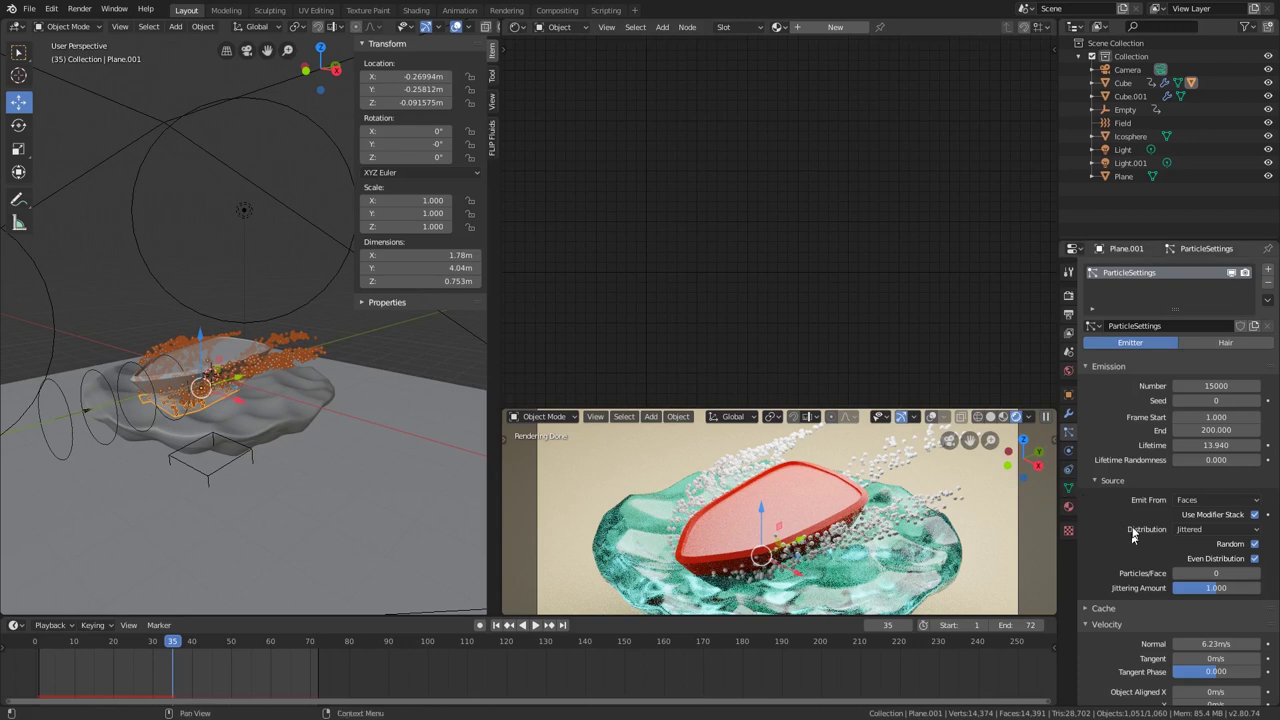
pyautogui.scroll(-2, 1151, 587)
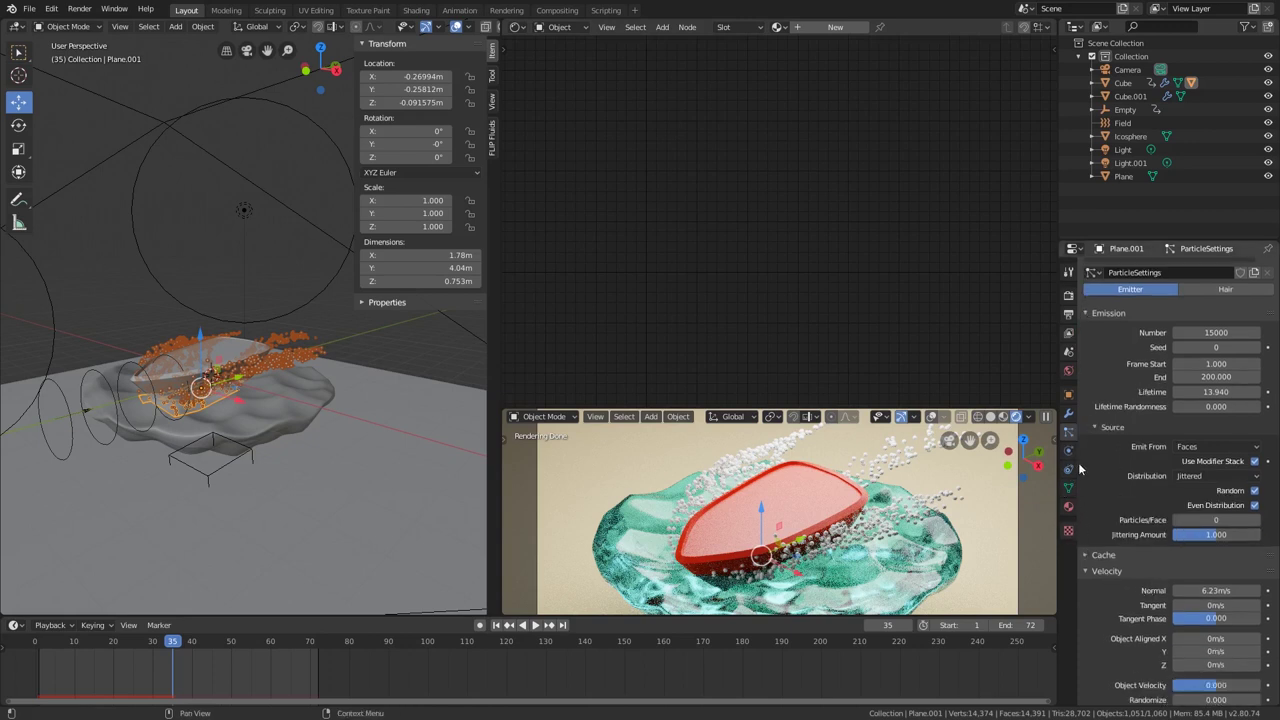
pyautogui.scroll(-7, 1093, 490)
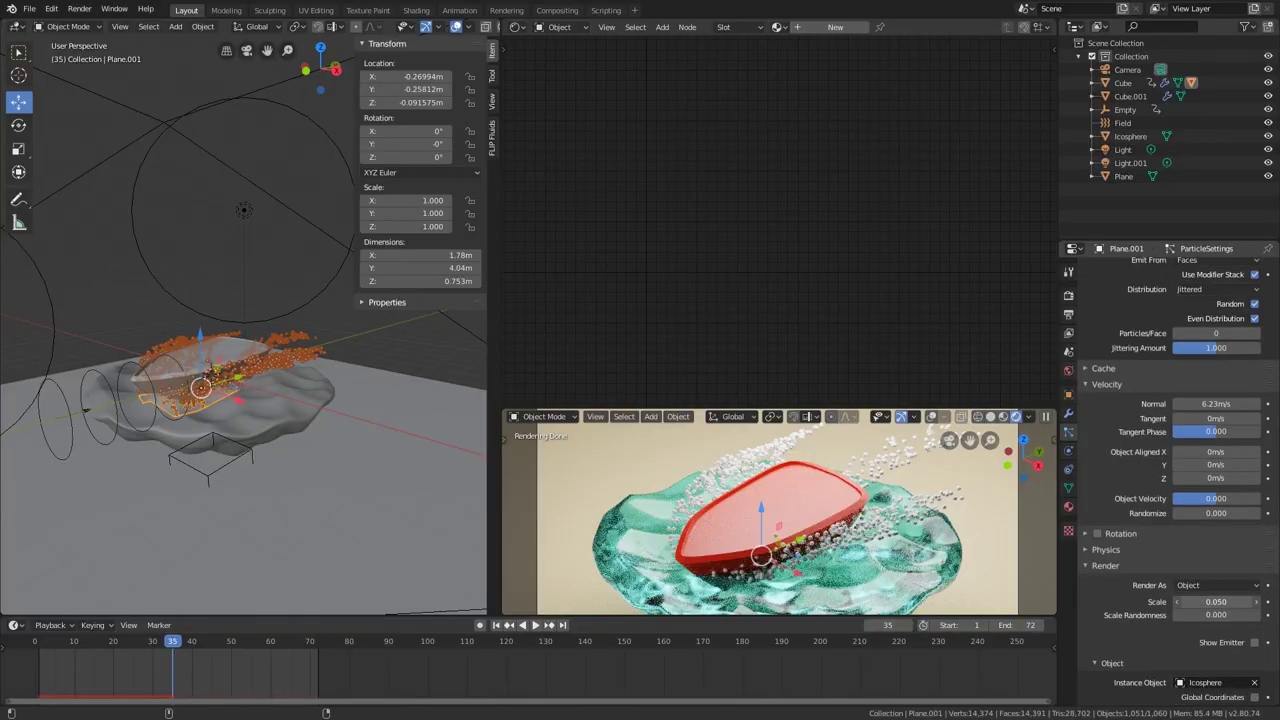
pyautogui.moveTo(1216, 601)
pyautogui.mouseDown()
pyautogui.moveTo(1263, 601)
pyautogui.moveTo(1220, 614)
pyautogui.mouseUp()
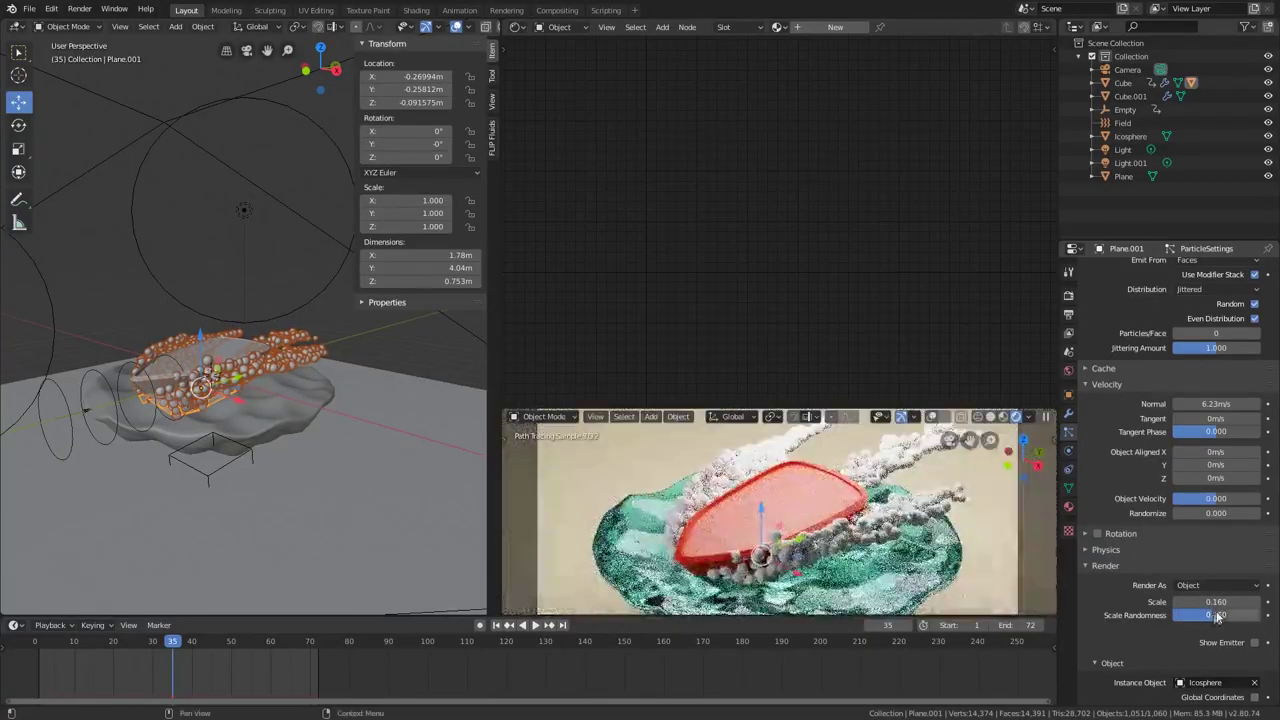
pyautogui.moveTo(1248, 601); pyautogui.dragTo(1183, 601)
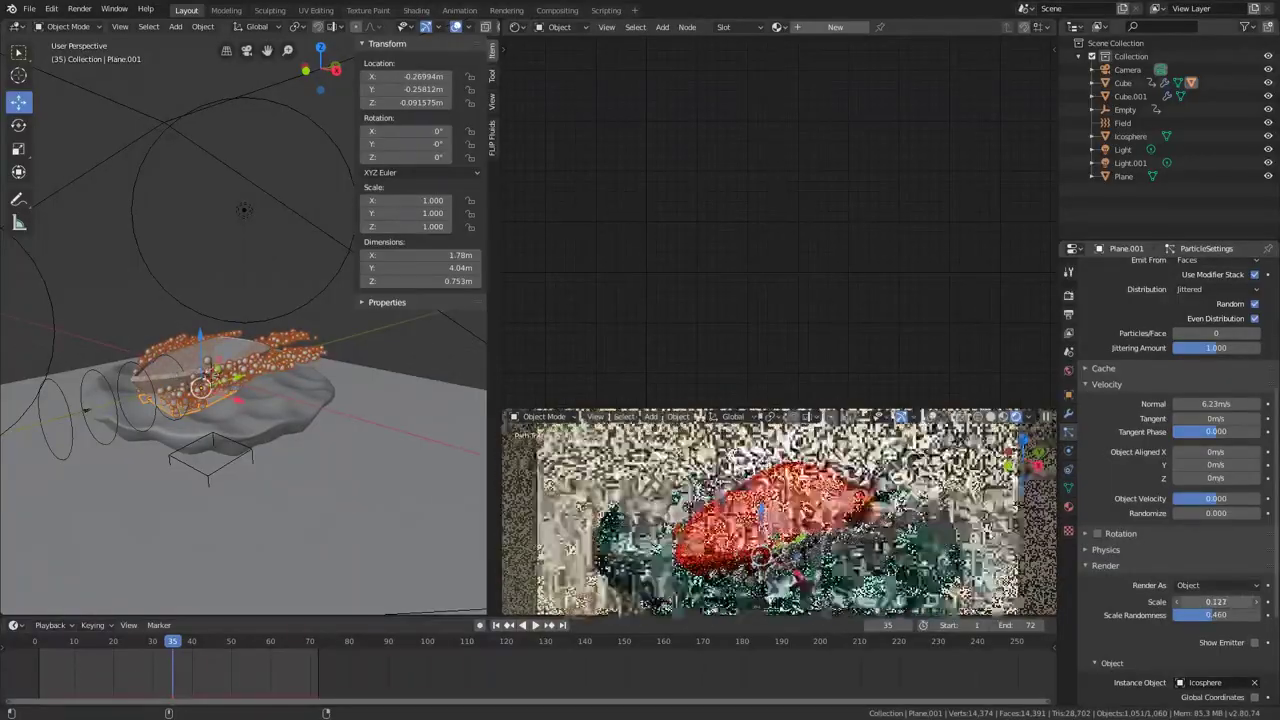
# - Play the animation and stop at frames 7 and 58 to check the resized splash particles in the rendered preview
pyautogui.press('space')
pyautogui.moveTo(278, 381); pyautogui.dragTo(203, 405, button='middle')
pyautogui.press('space')
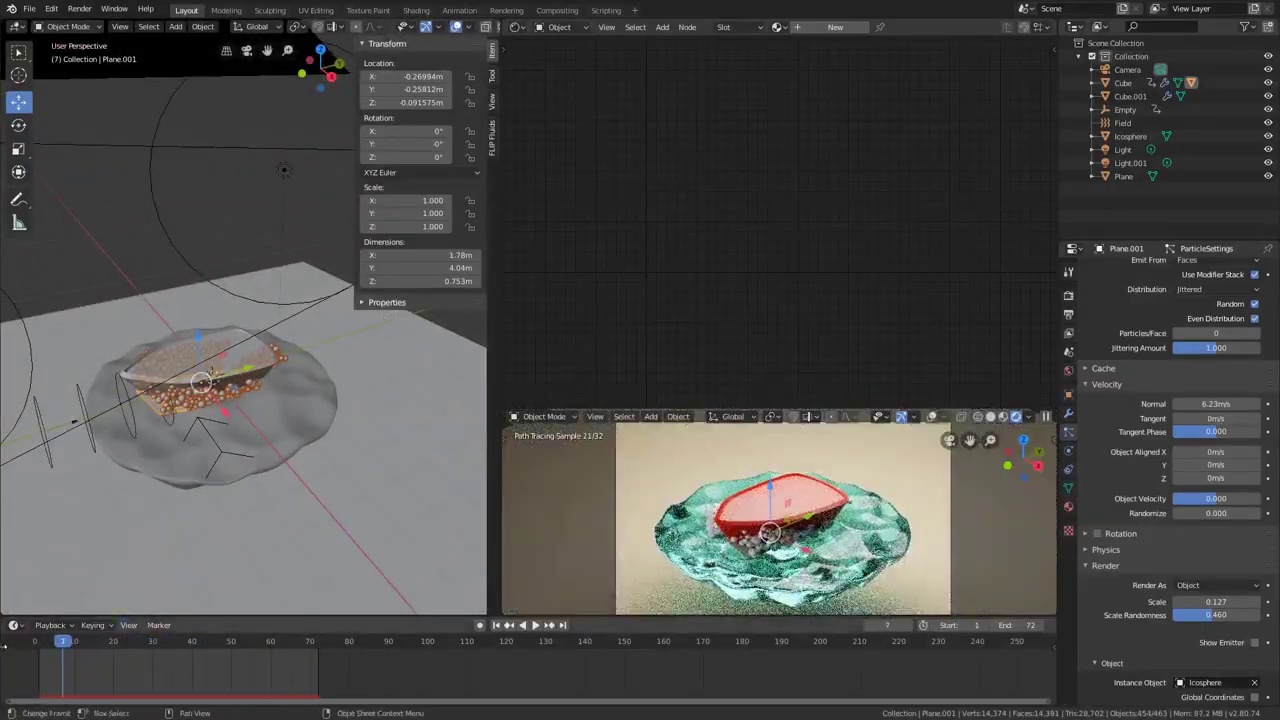
pyautogui.press('space')
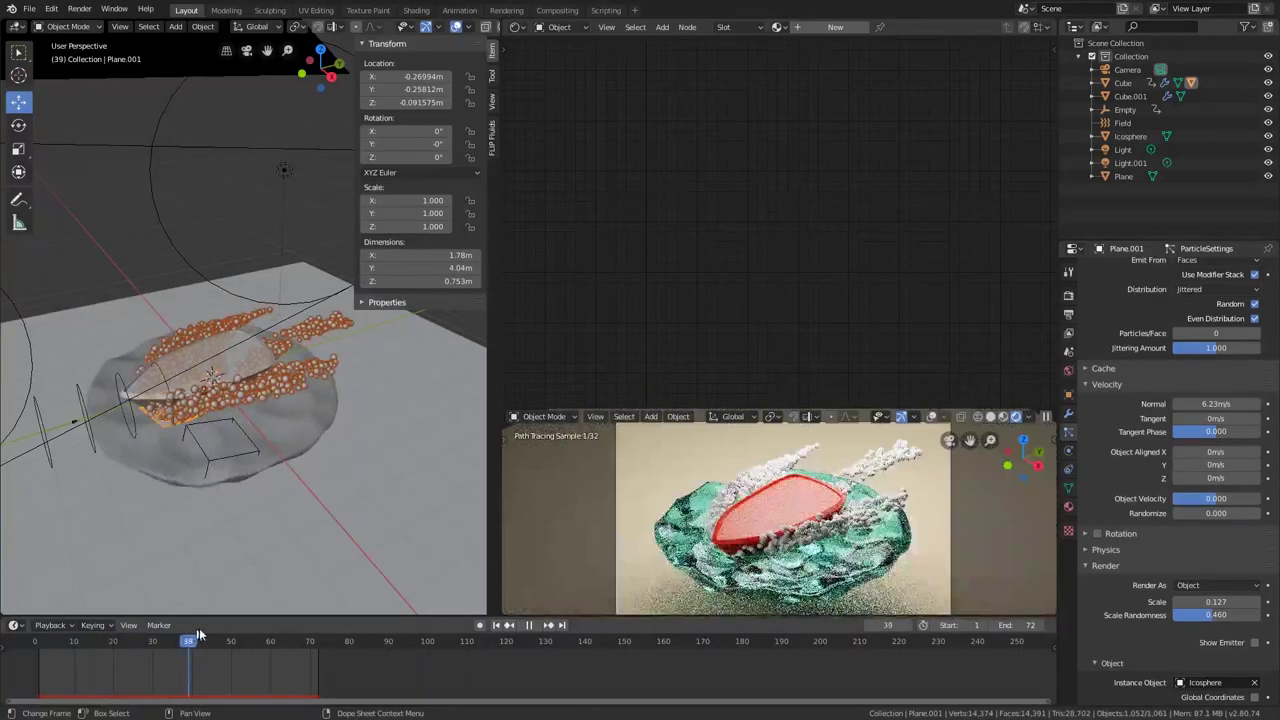
pyautogui.scroll(-4, 1270, 518)
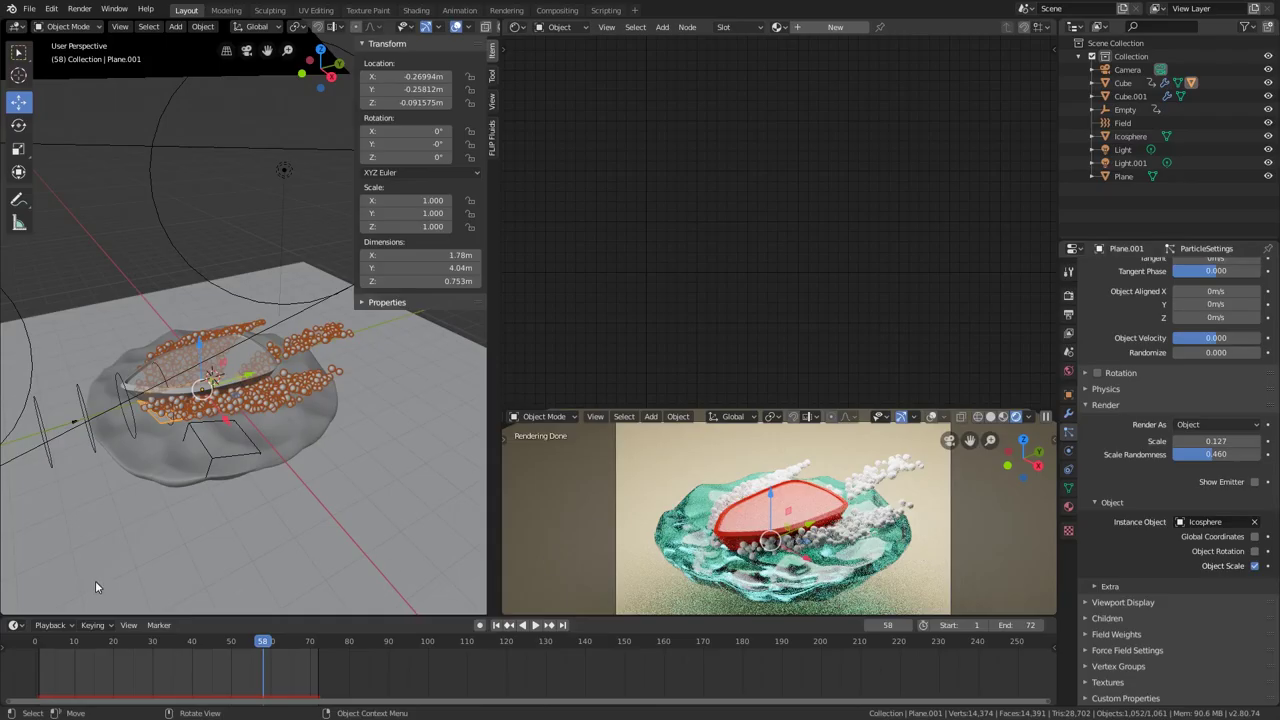
# - Try moving and freely rotating the wind force field during playback to redirect the splash particles
pyautogui.press('space')
pyautogui.scroll(-1, 150, 517)
pyautogui.click(101, 456)
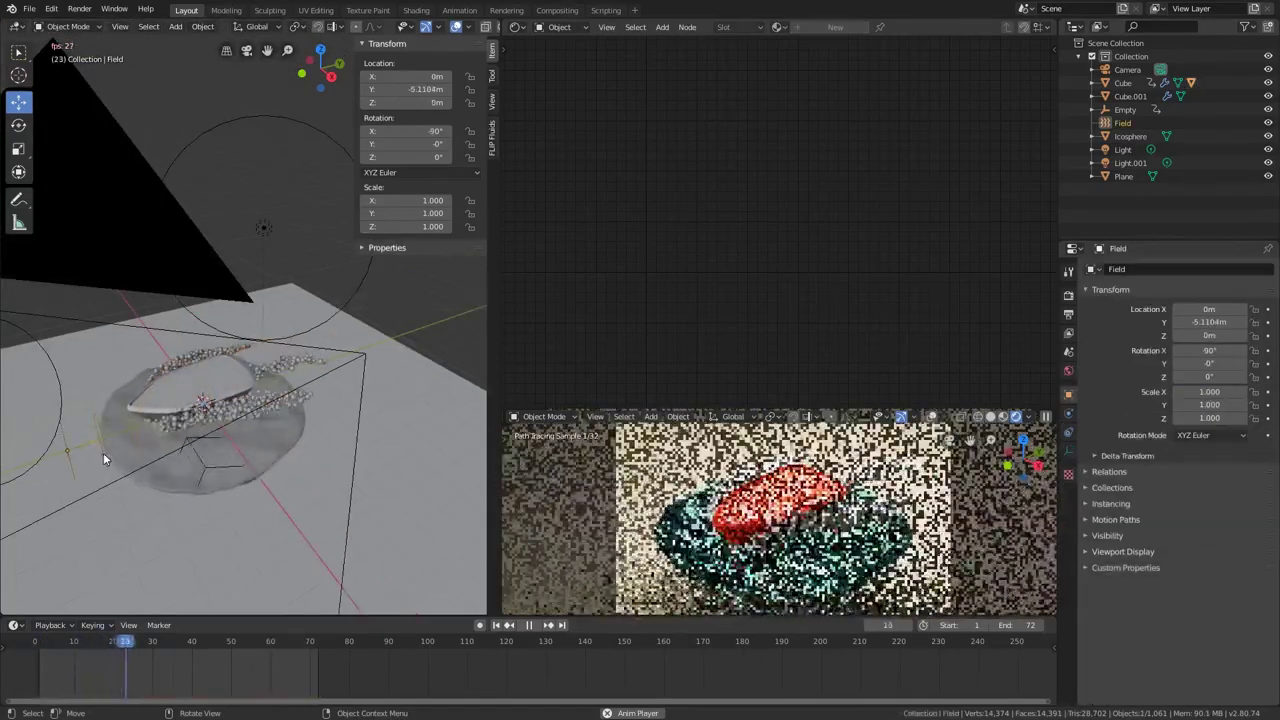
pyautogui.press('g')
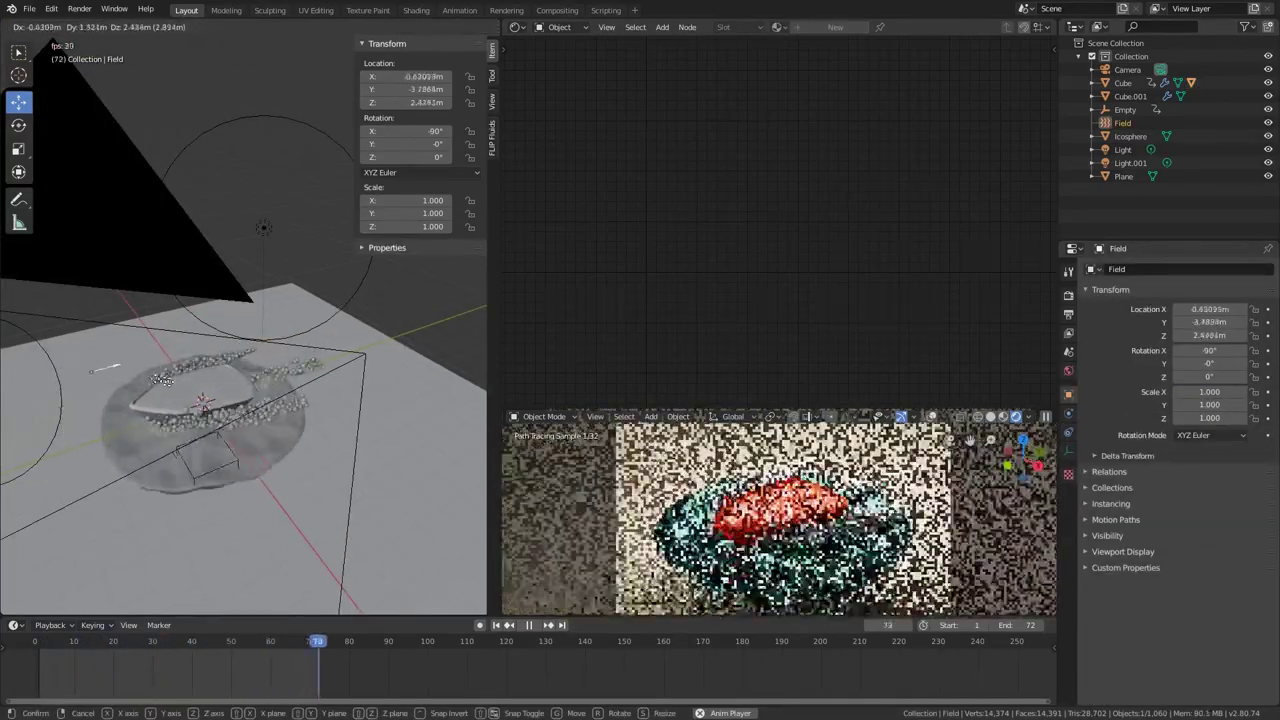
pyautogui.press('Escape')
pyautogui.press('r')
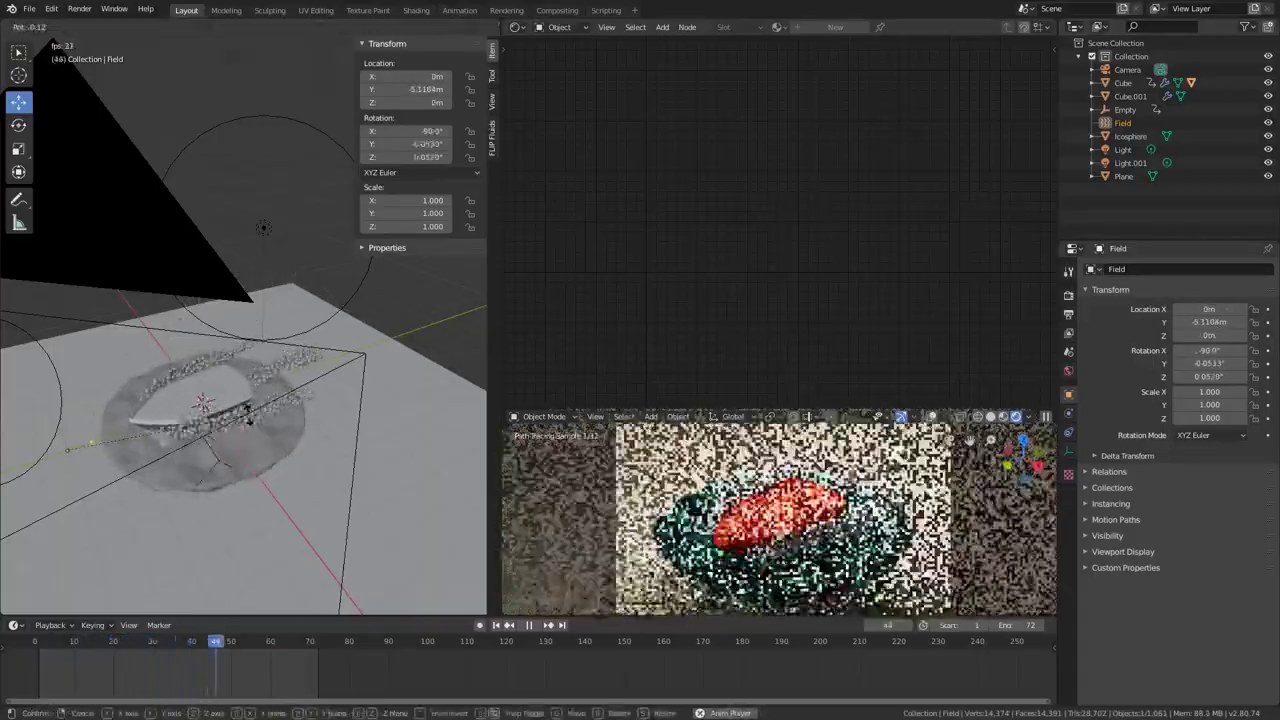
pyautogui.press('r')
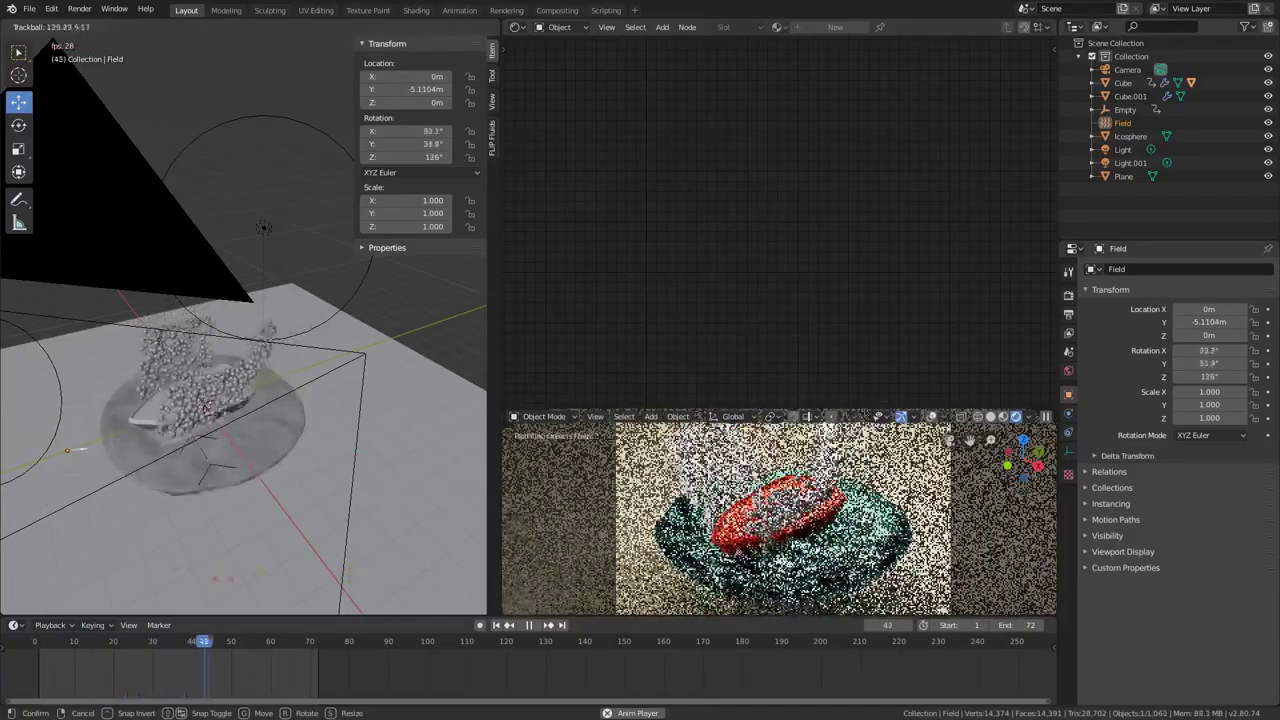
pyautogui.rightClick(148, 413)
pyautogui.press('space')
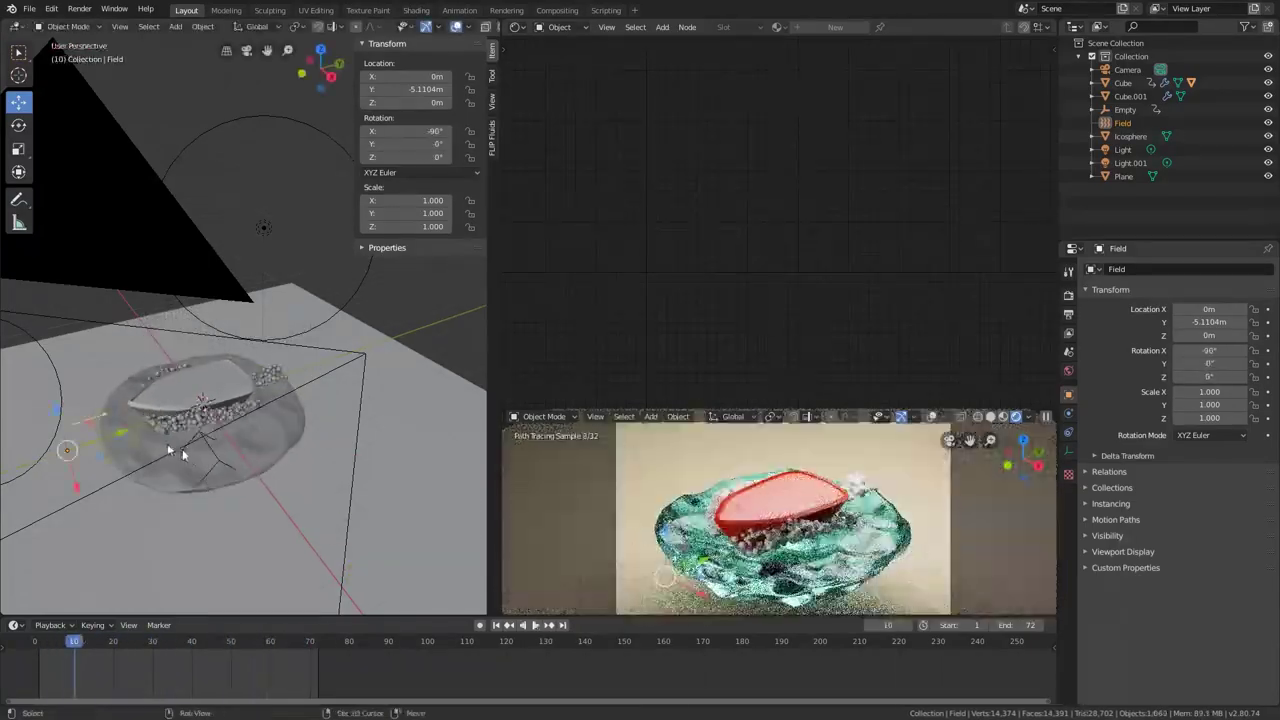
# - Reselect the splash mesh and bake all dynamics in its particle system's cache
pyautogui.moveTo(187, 457); pyautogui.dragTo(234, 454, button='middle')
pyautogui.scroll(1, 232, 458)
pyautogui.click(222, 420)
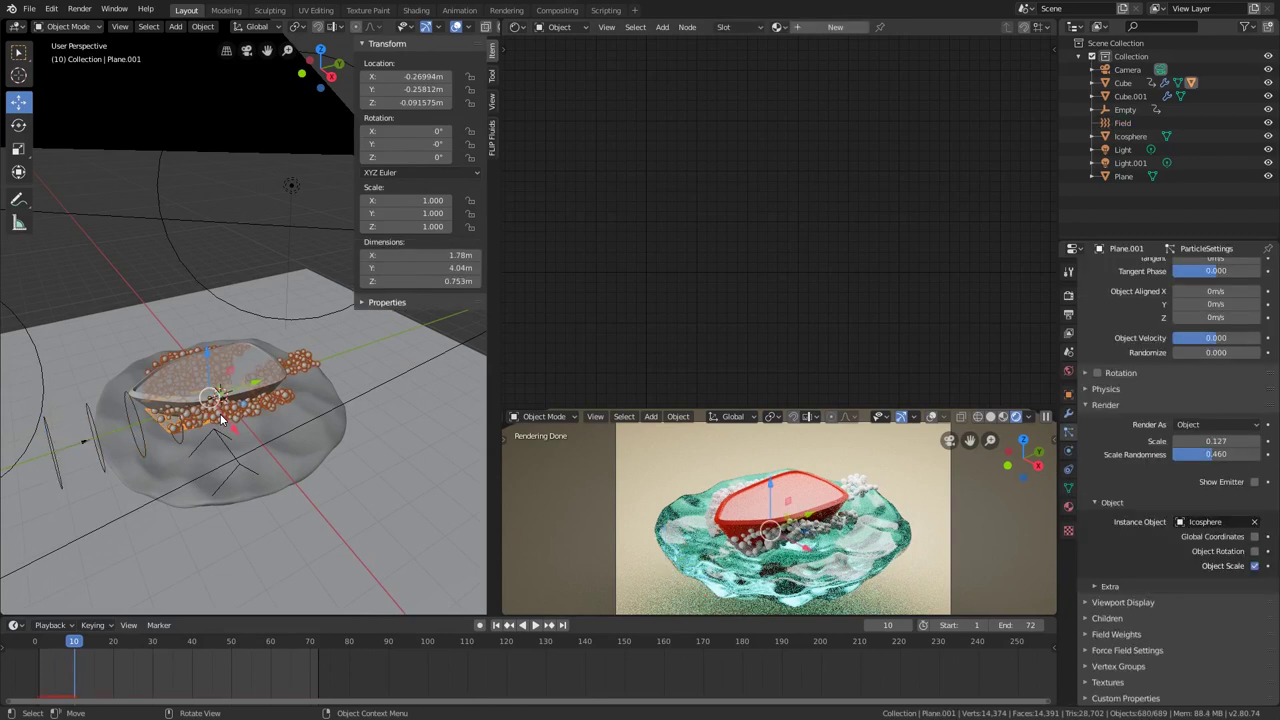
pyautogui.click(1068, 451)
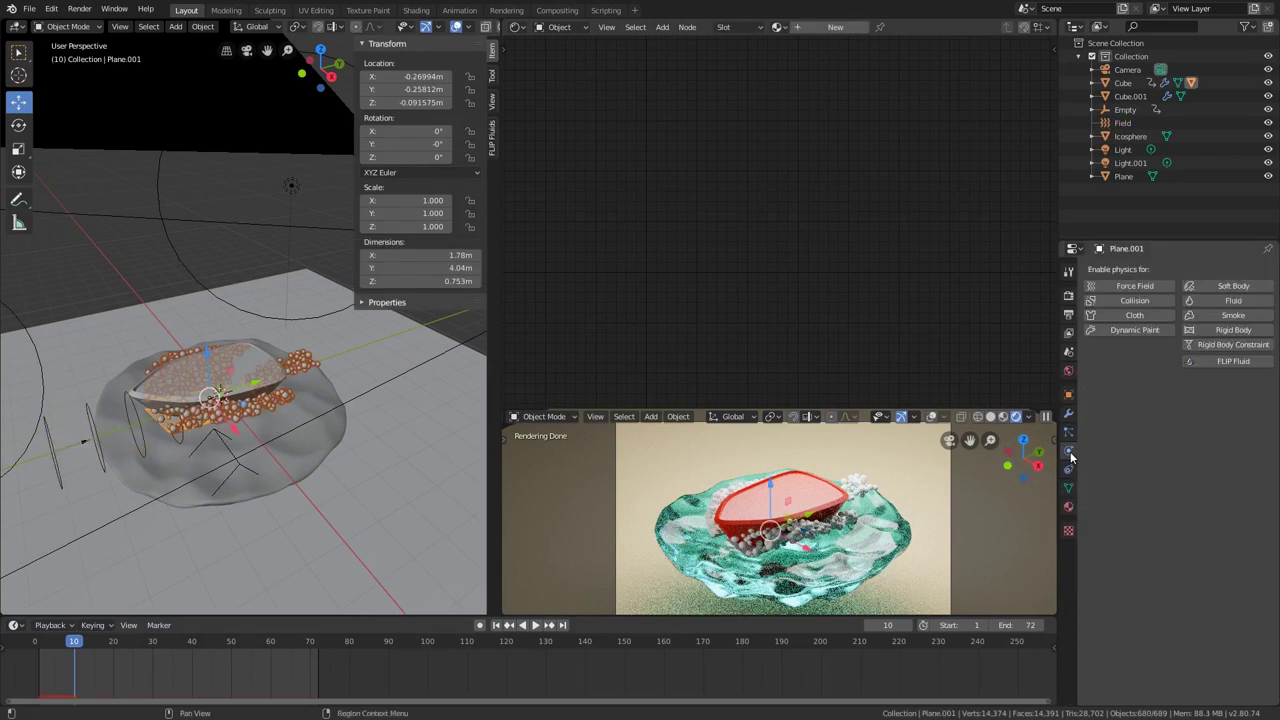
pyautogui.click(1071, 435)
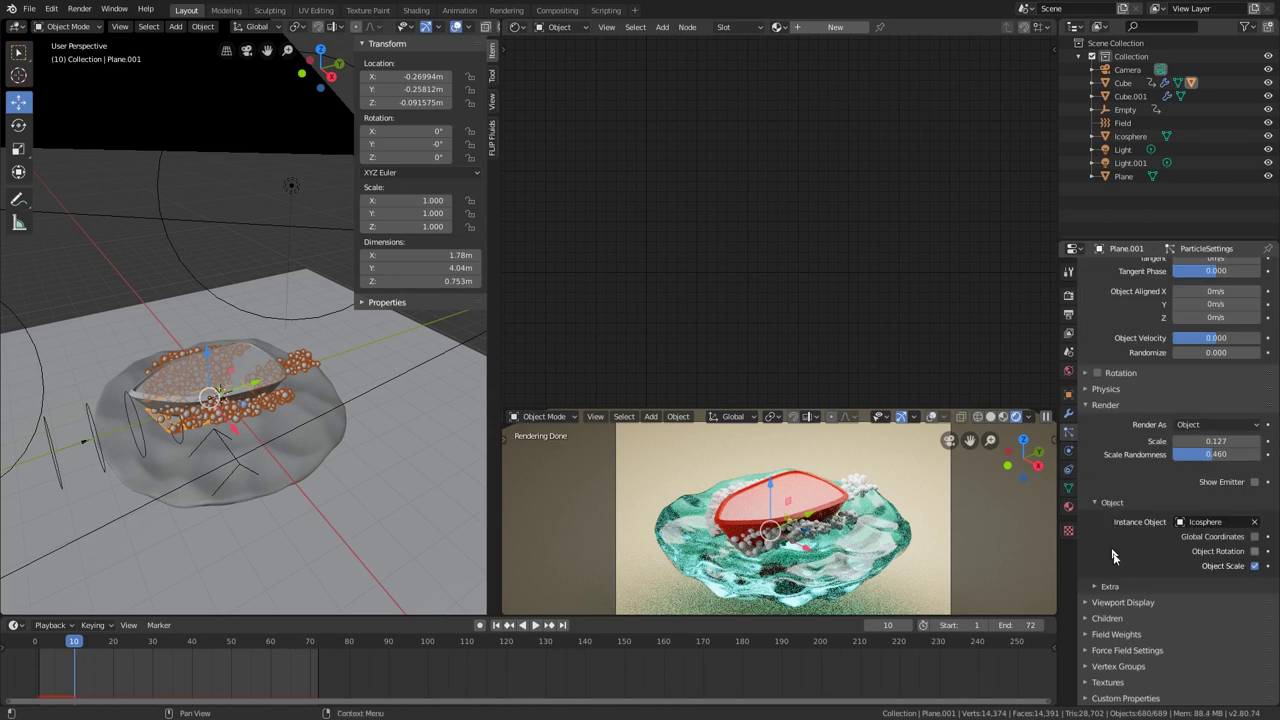
pyautogui.scroll(7, 1117, 566)
pyautogui.click(1110, 501)
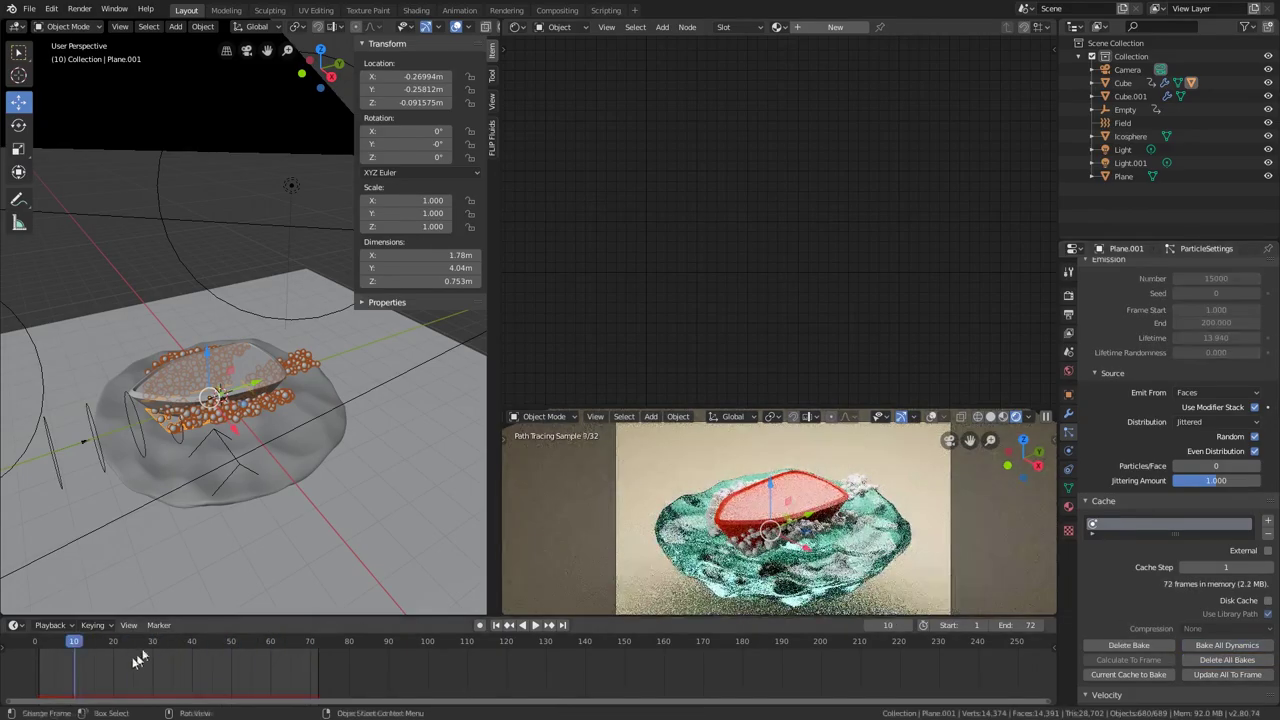
# - Play the baked splash, orbit around the boat, and scrub the timeline from frame 0 to 63
pyautogui.moveTo(80, 643); pyautogui.dragTo(10, 654)
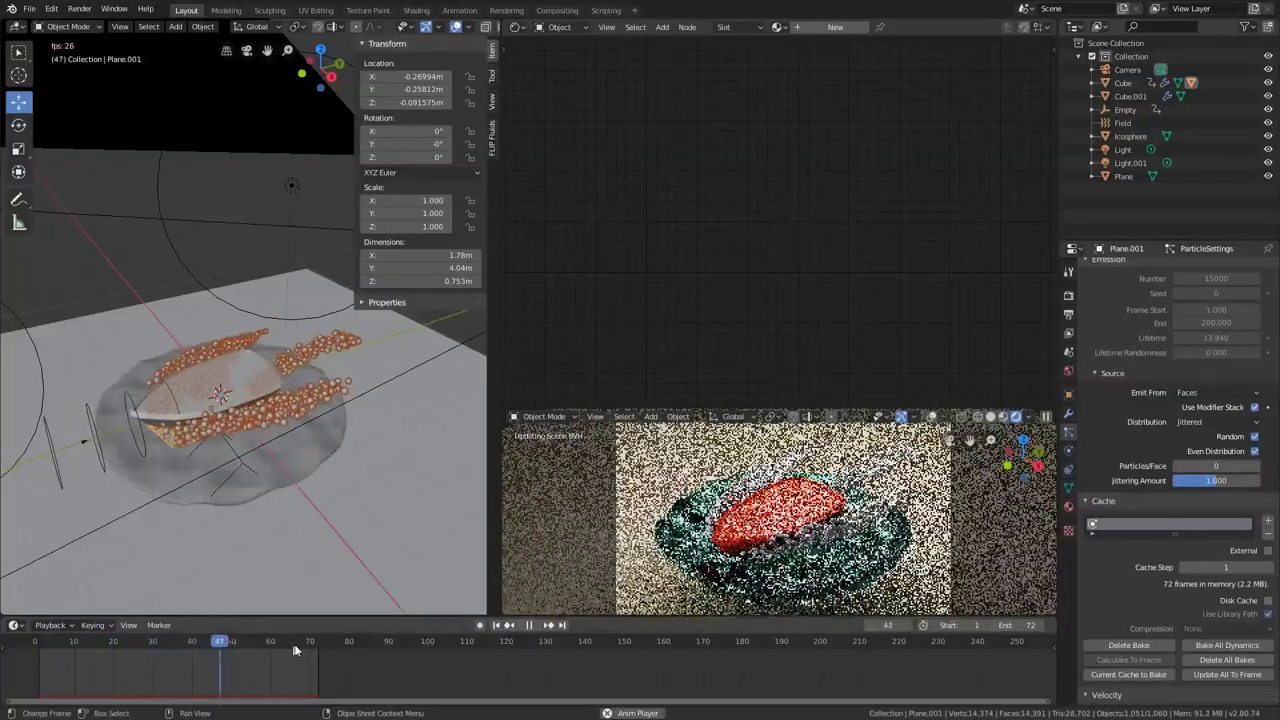
pyautogui.moveTo(303, 531); pyautogui.dragTo(237, 428, button='middle')
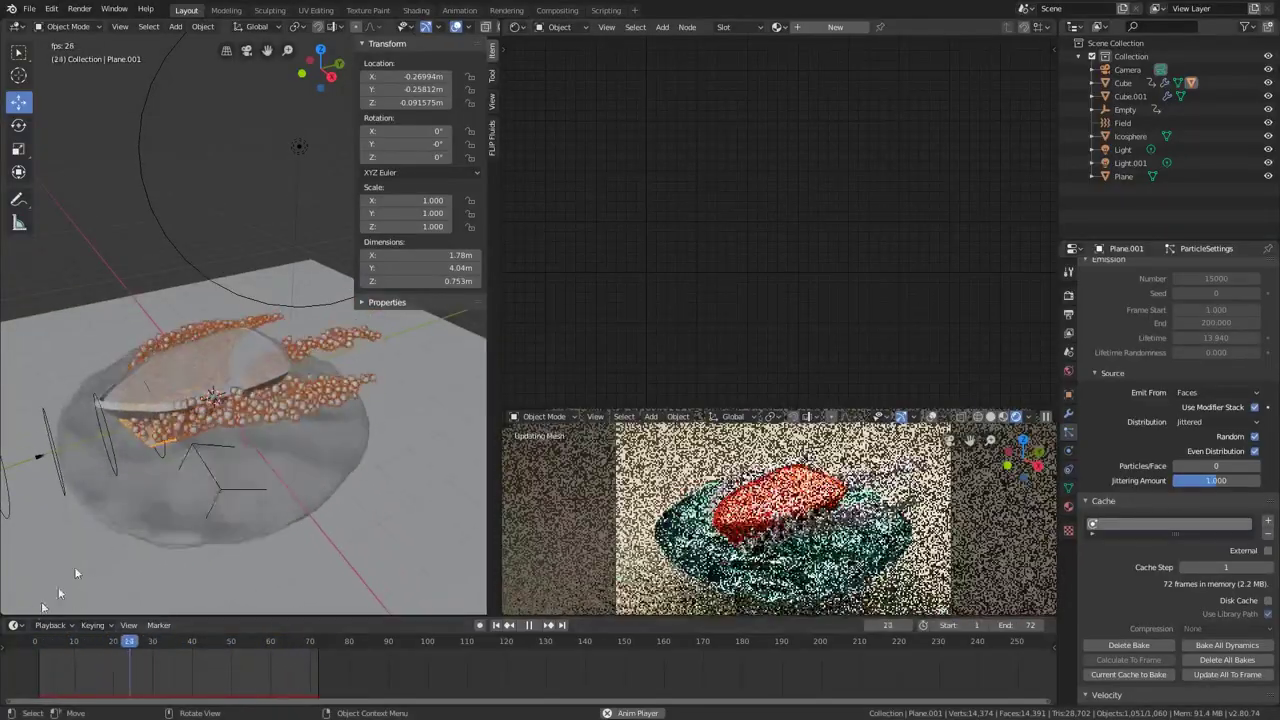
pyautogui.press('space')
pyautogui.click(36, 642)
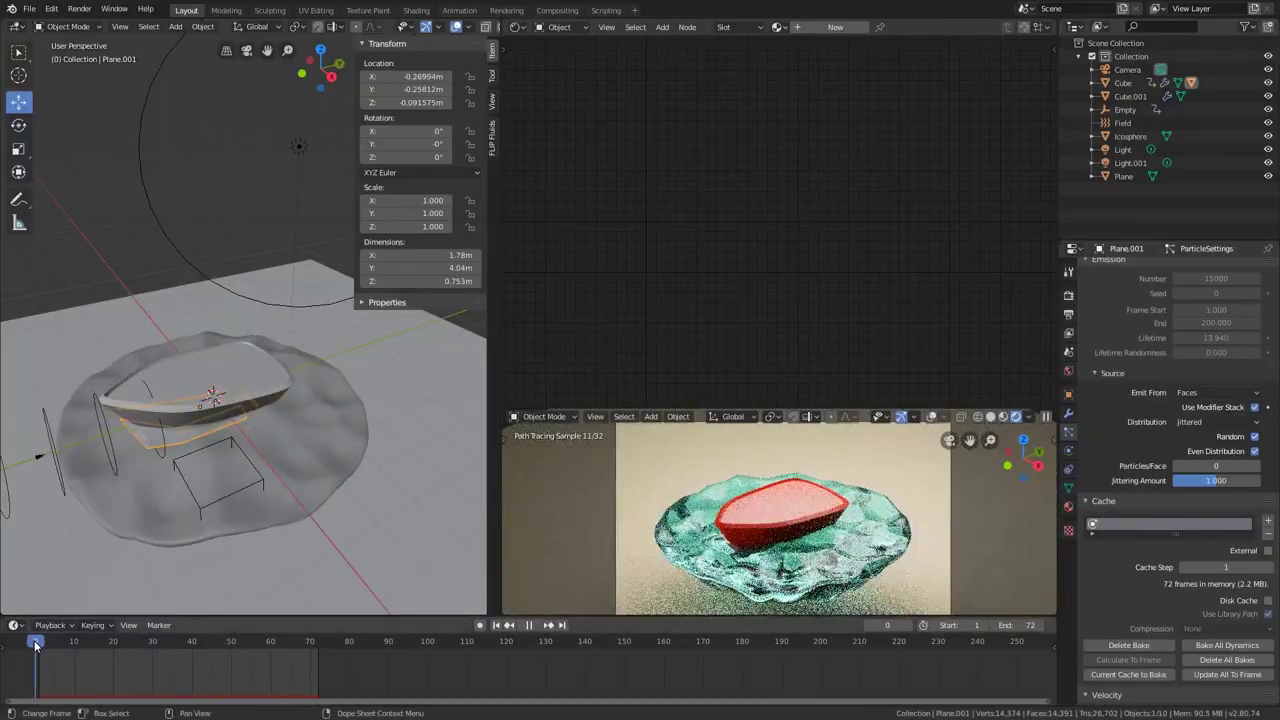
pyautogui.moveTo(36, 642); pyautogui.dragTo(283, 643)
# - Clear the particle bake, set the emission Frame Start to -20, and rebake all dynamics
pyautogui.scroll(-2, 1275, 492)
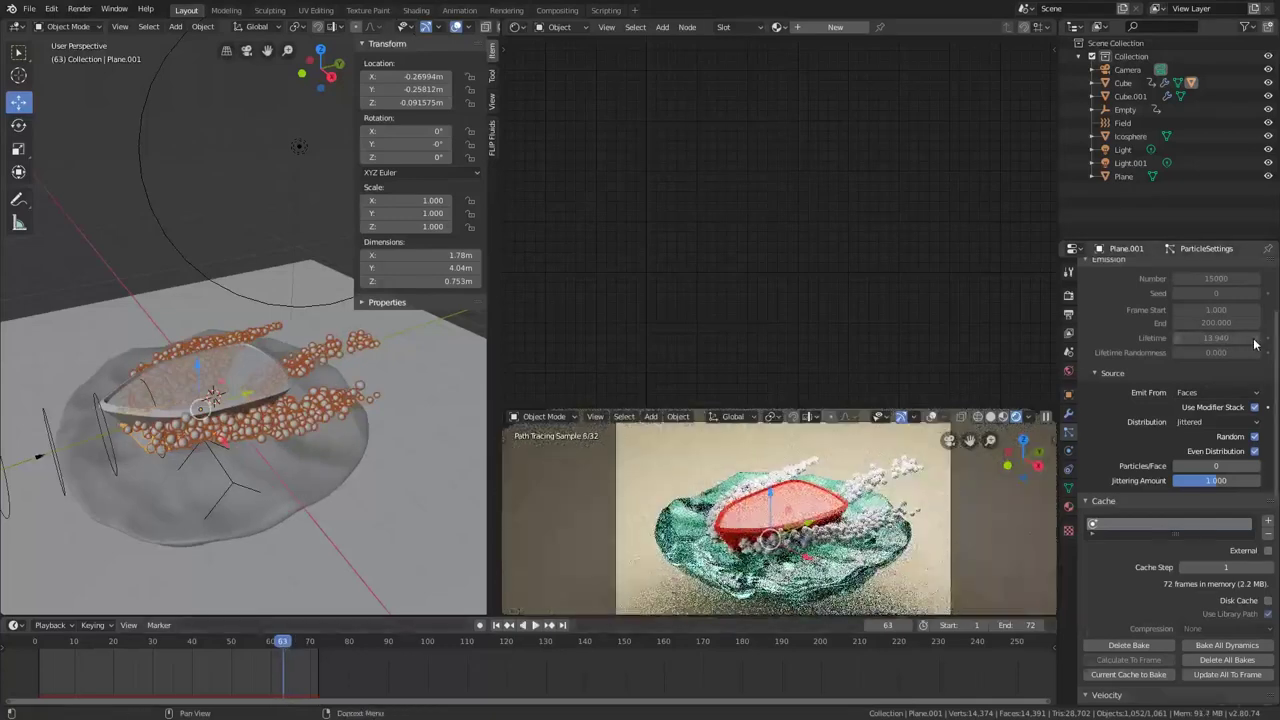
pyautogui.scroll(4, 1240, 500)
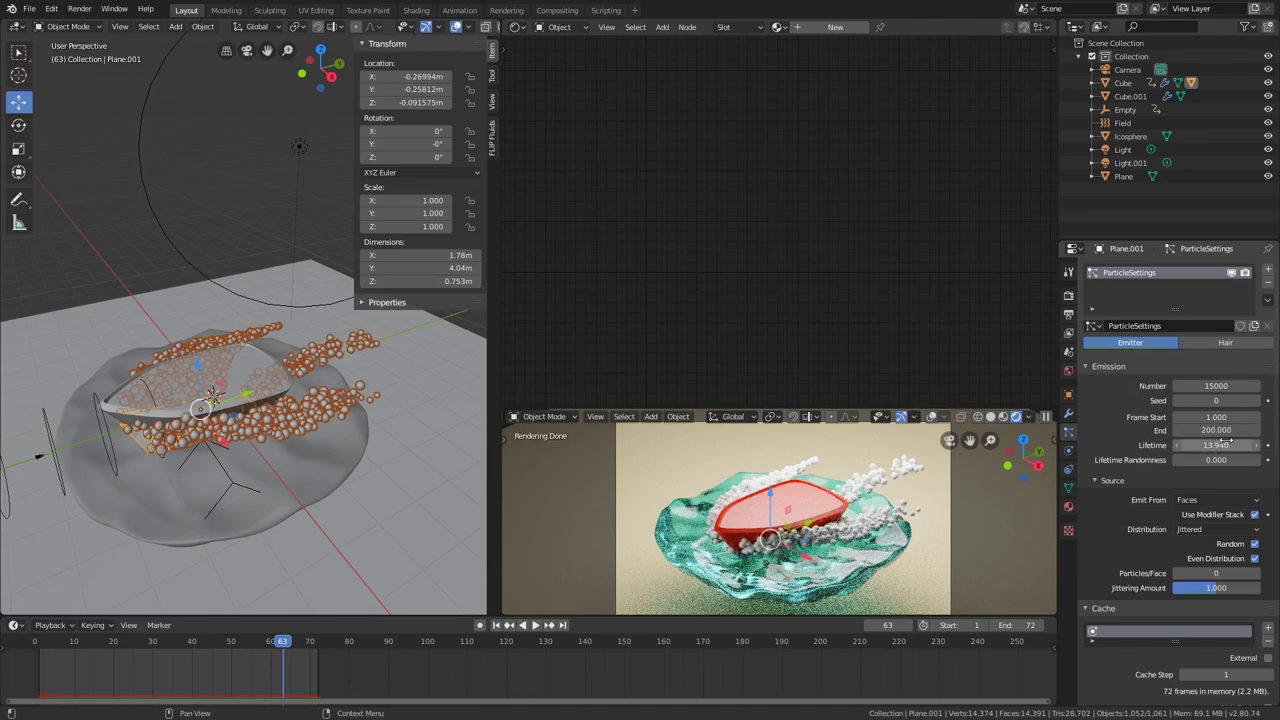
pyautogui.moveTo(1219, 418); pyautogui.dragTo(1168, 418)
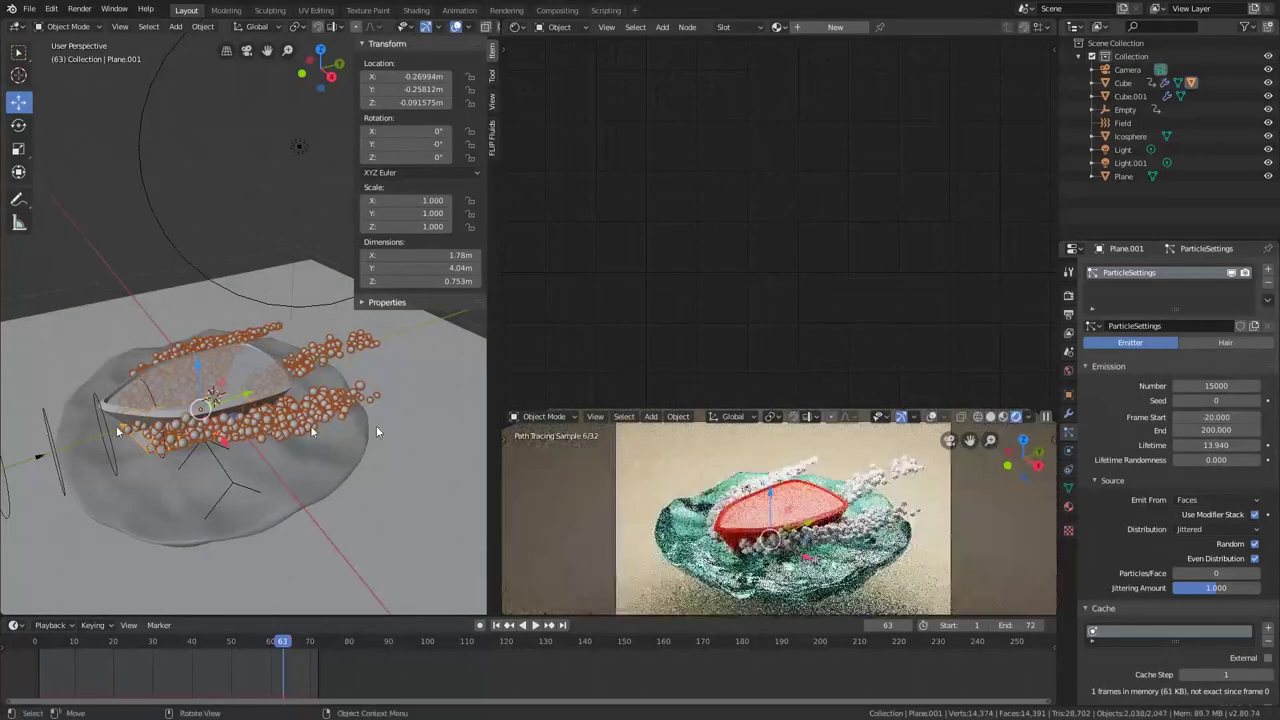
pyautogui.scroll(-5, 1151, 514)
pyautogui.click(1228, 554)
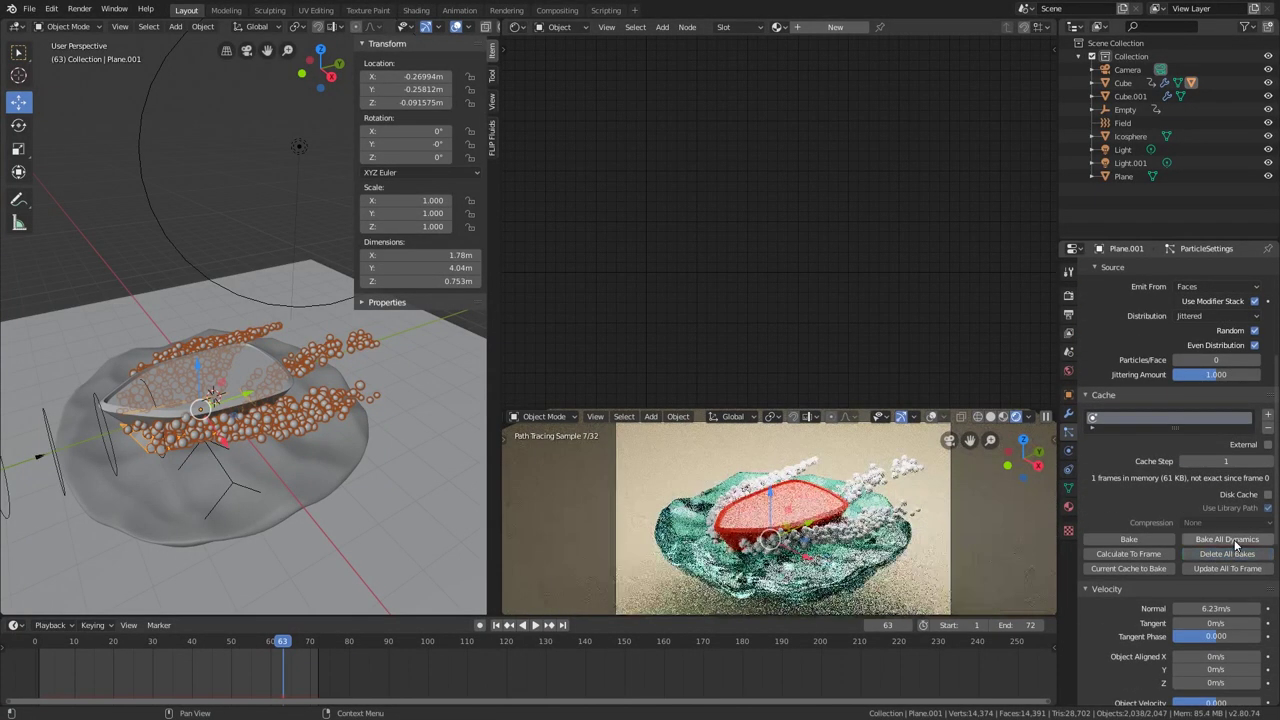
# - Play back the rebaked splash, stop at frame 27, and examine the rendered preview enlarged
pyautogui.press('space')
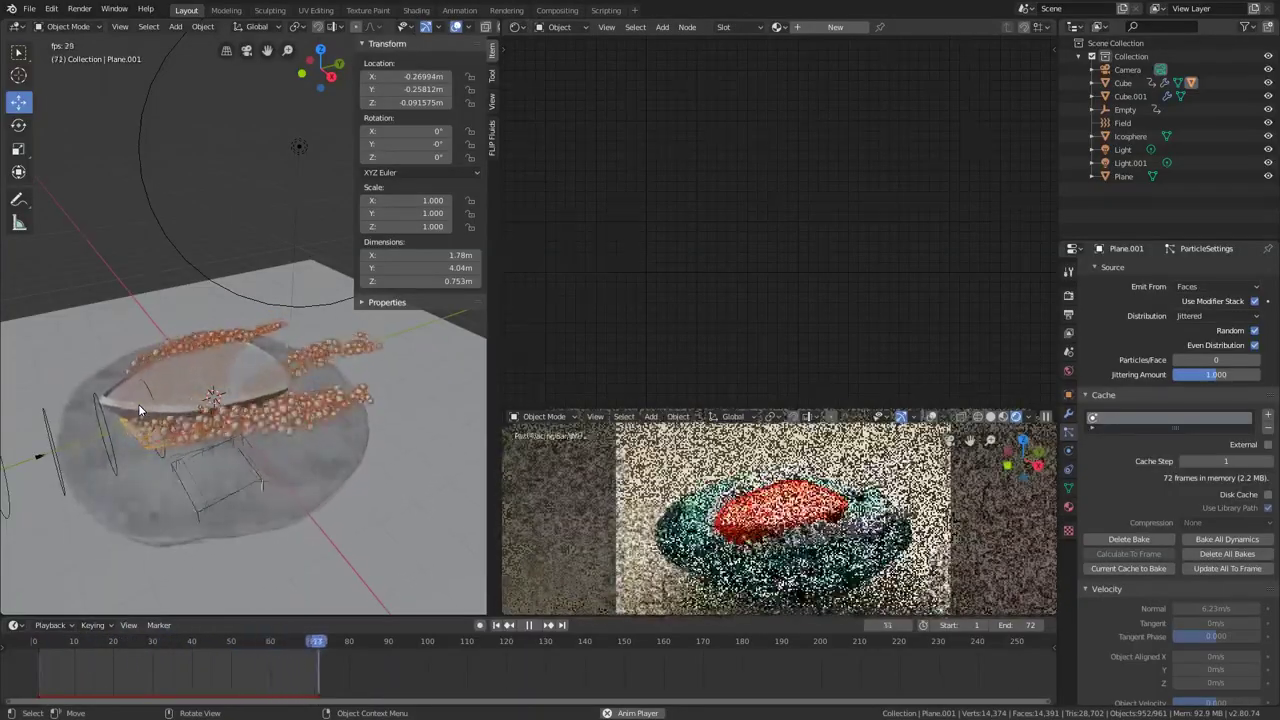
pyautogui.press('space')
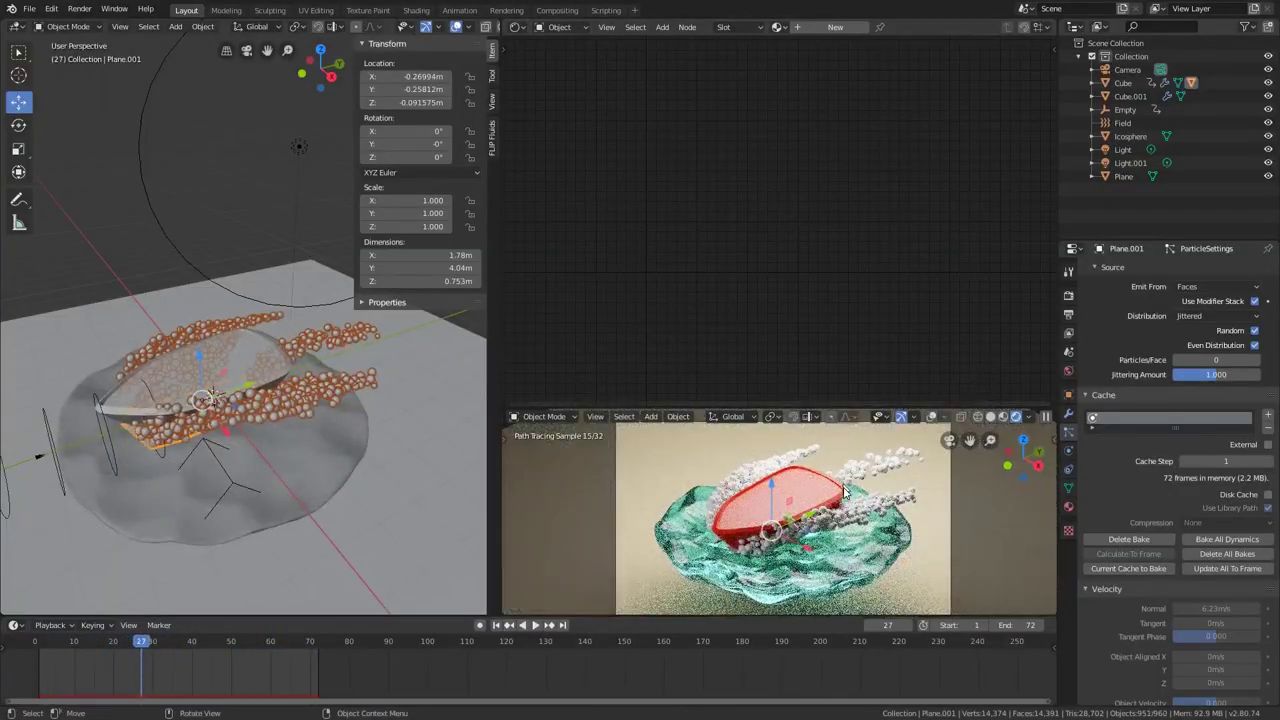
pyautogui.hotkey('ctrl', 'space')
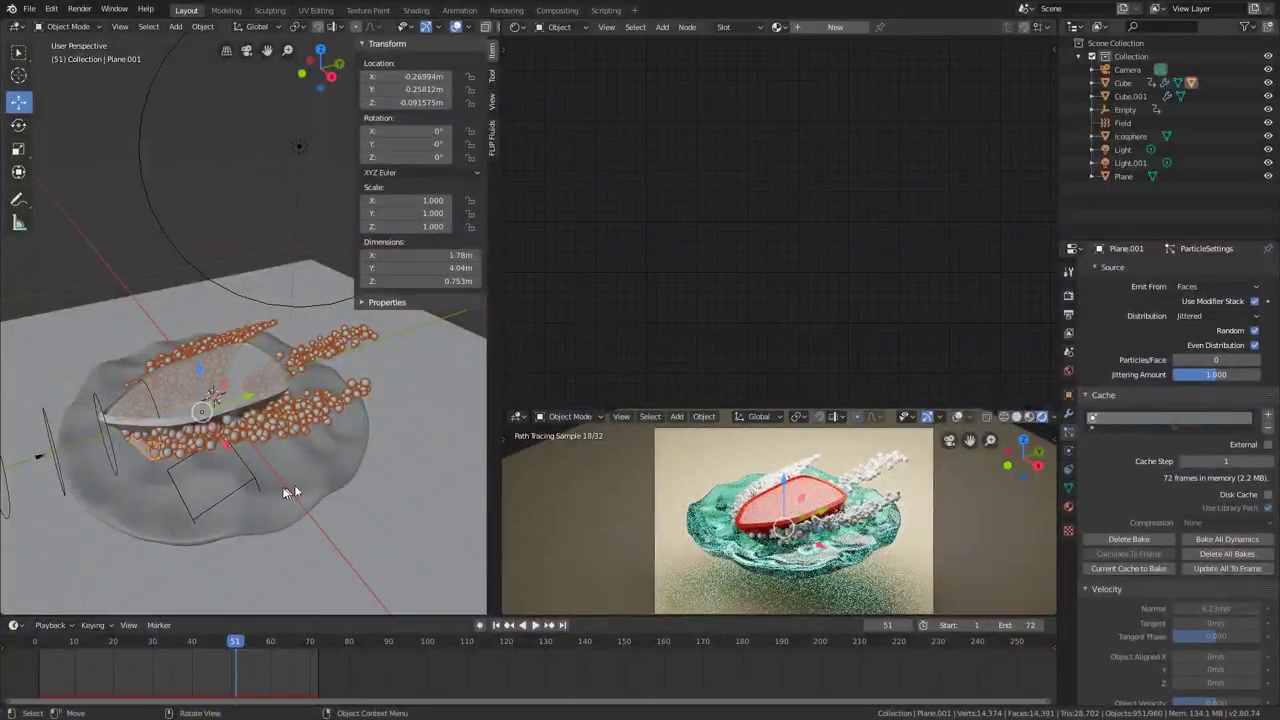
# - Pause the rendered preview and replay the animation in the solid view, inspecting the splash from several angles up to frame 63
pyautogui.click(1043, 418)
pyautogui.press('space')
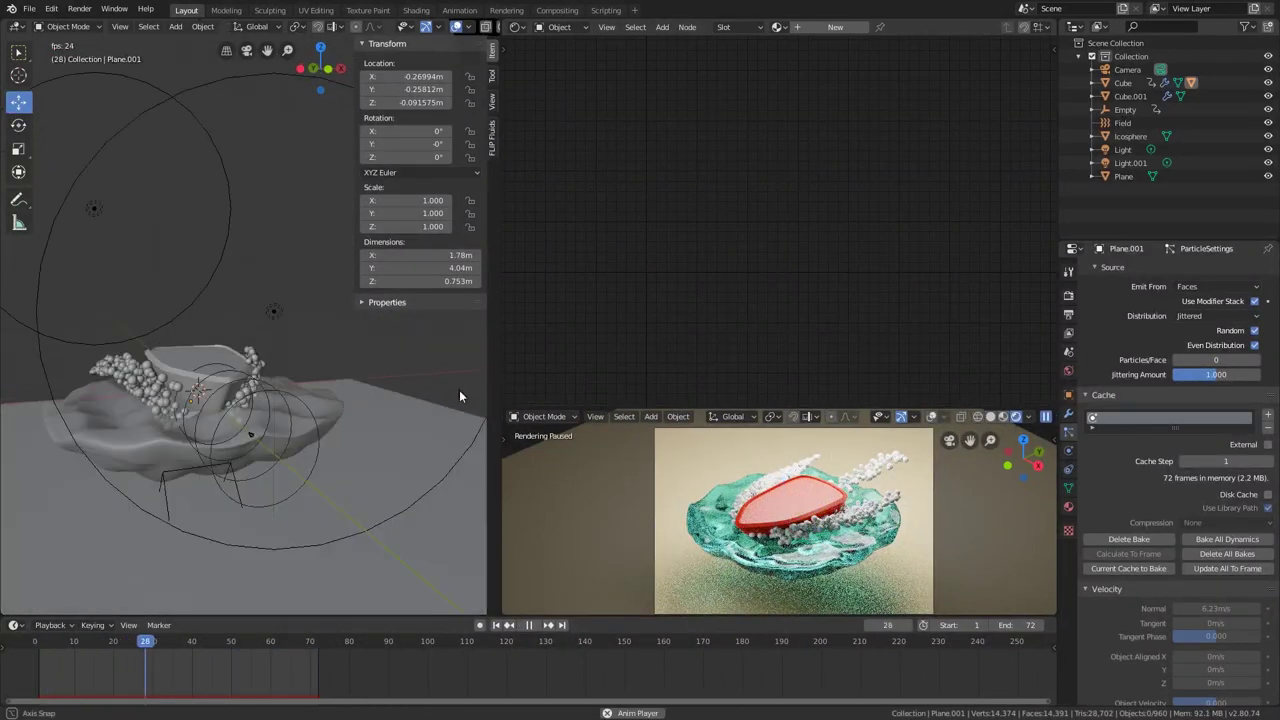
pyautogui.moveTo(350, 431); pyautogui.dragTo(240, 414, button='middle')
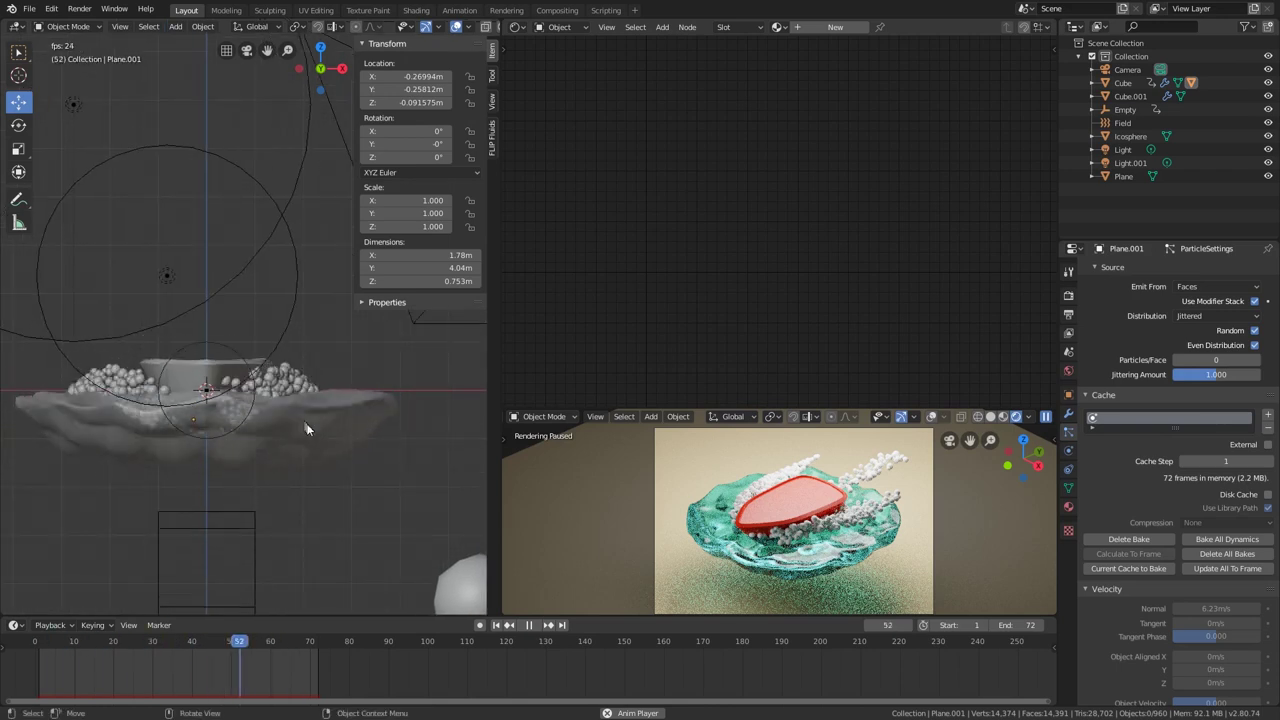
pyautogui.moveTo(305, 433); pyautogui.dragTo(245, 585, button='middle')
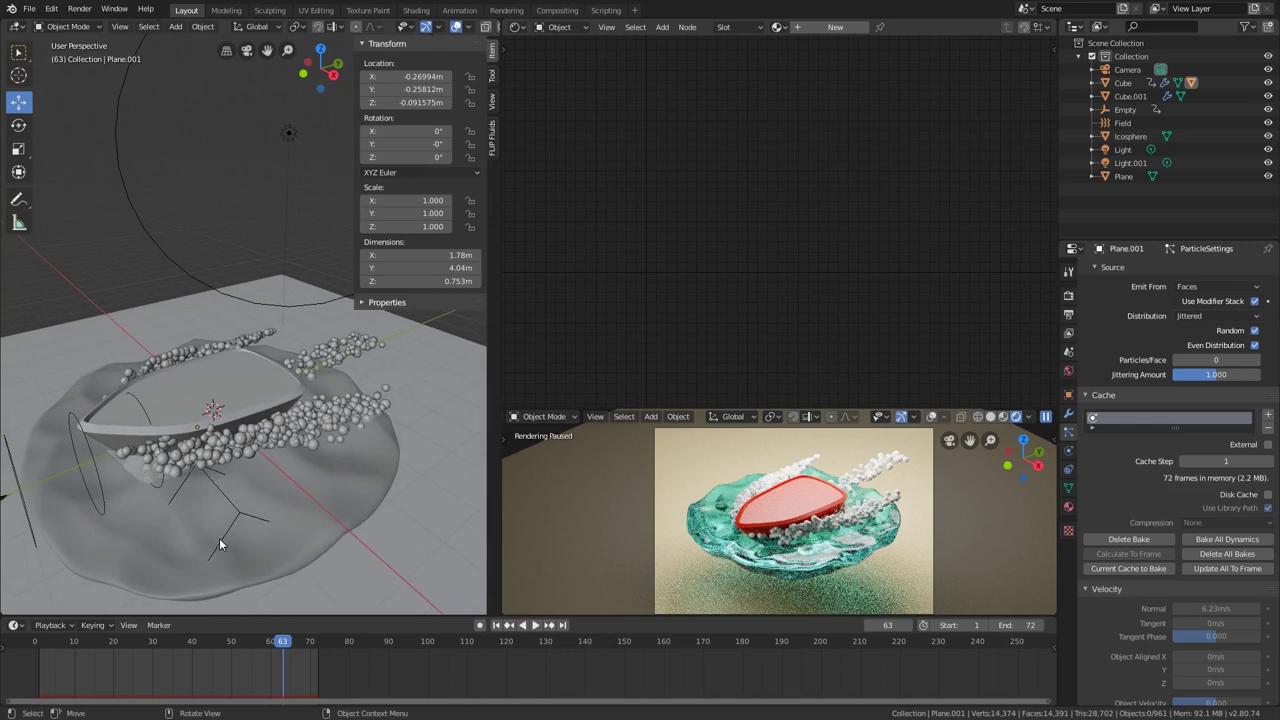
pyautogui.moveTo(223, 527); pyautogui.dragTo(313, 520, button='middle')
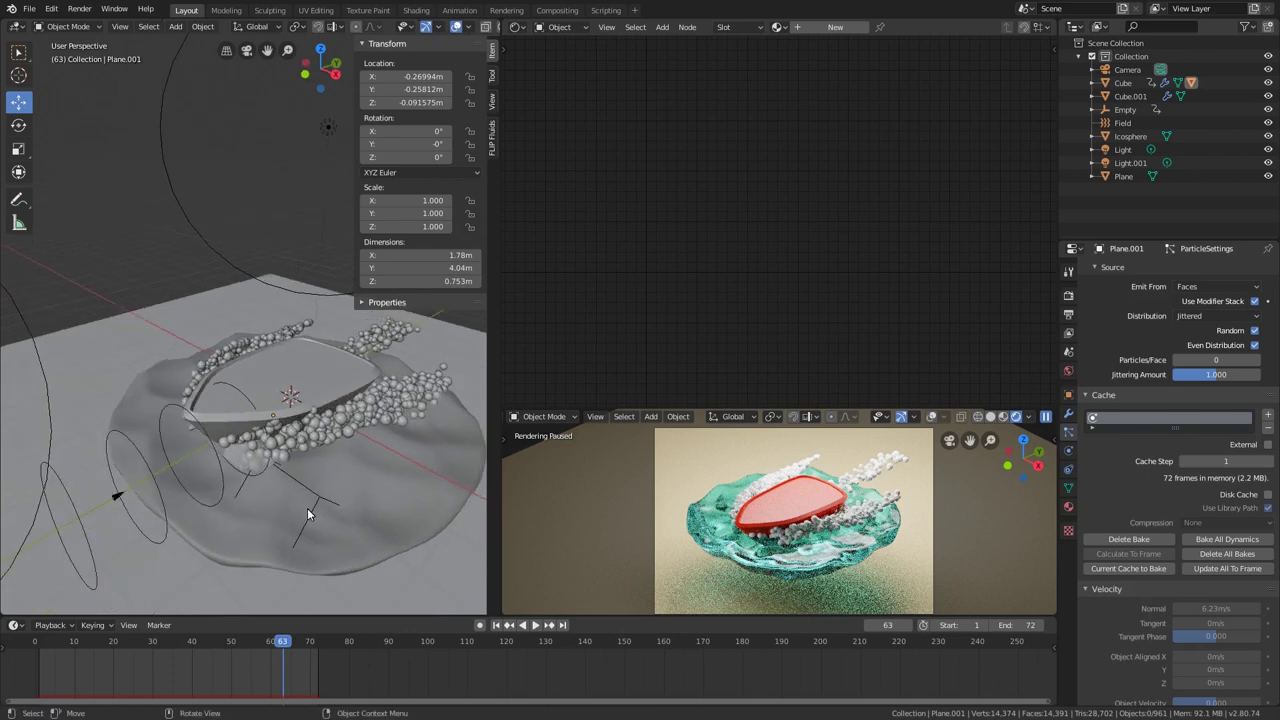